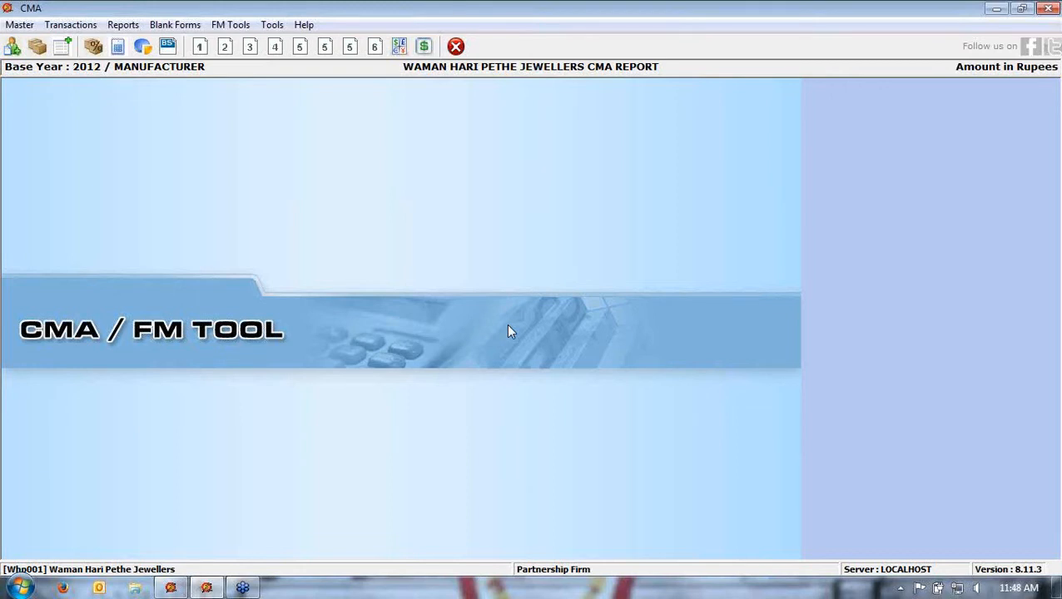
Open a blank new-client form in the client master and examine its status options and jurisdiction fields
left_click(19, 24)
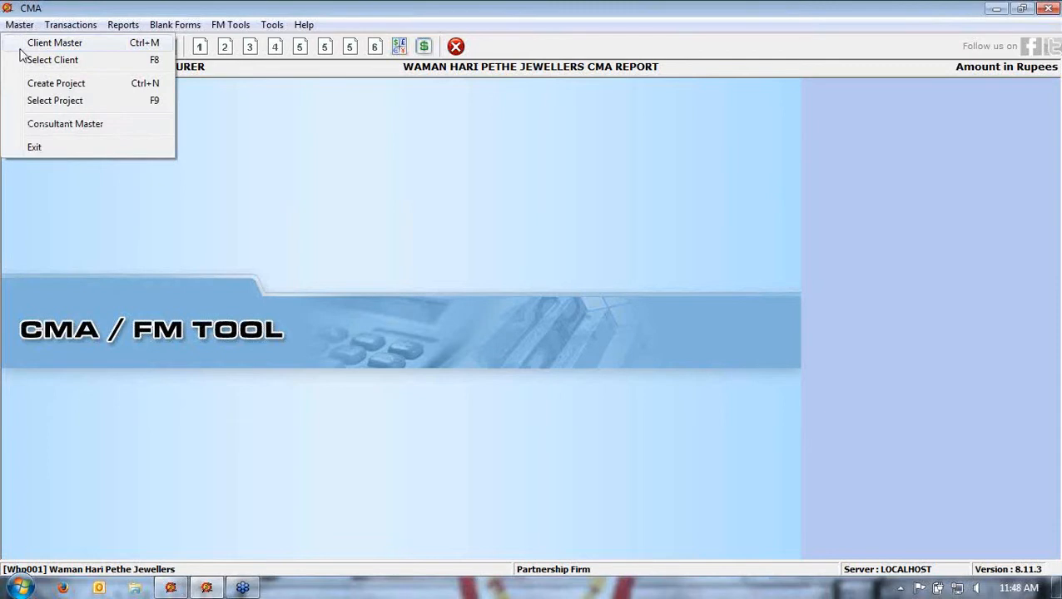
left_click(216, 147)
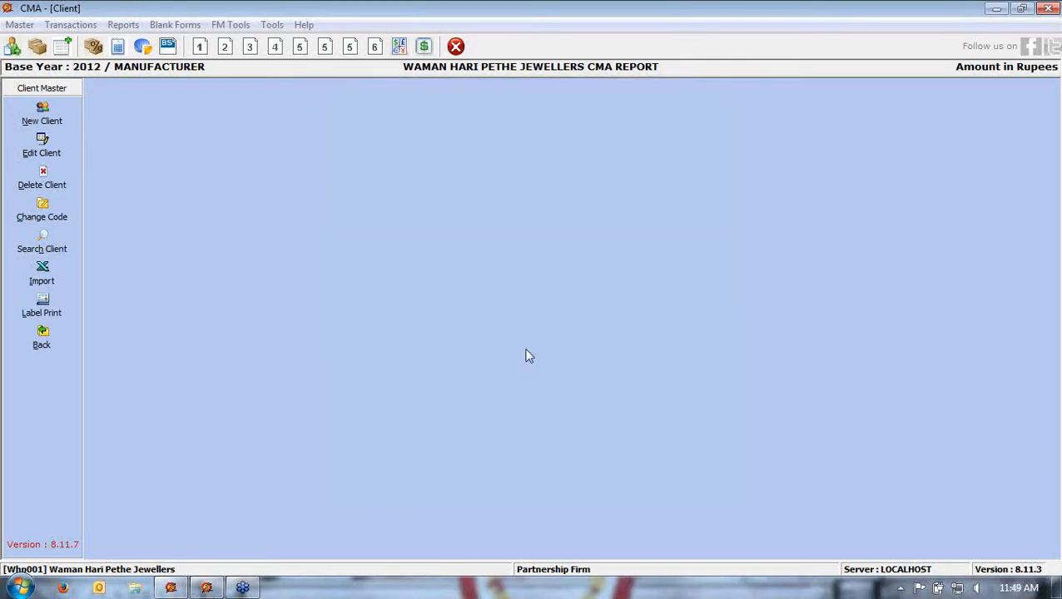
left_click(40, 114)
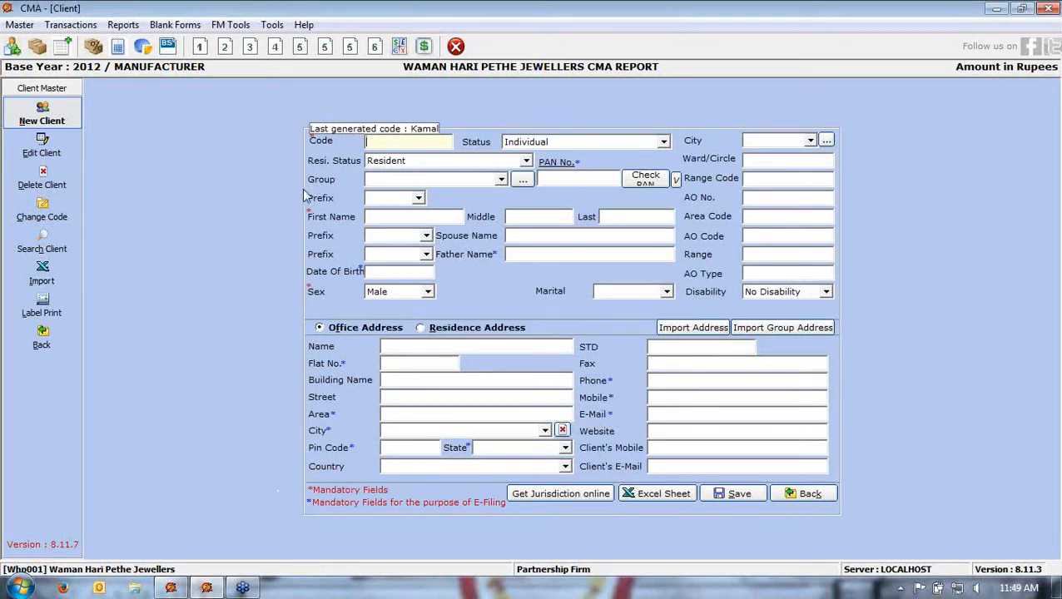
left_click(549, 143)
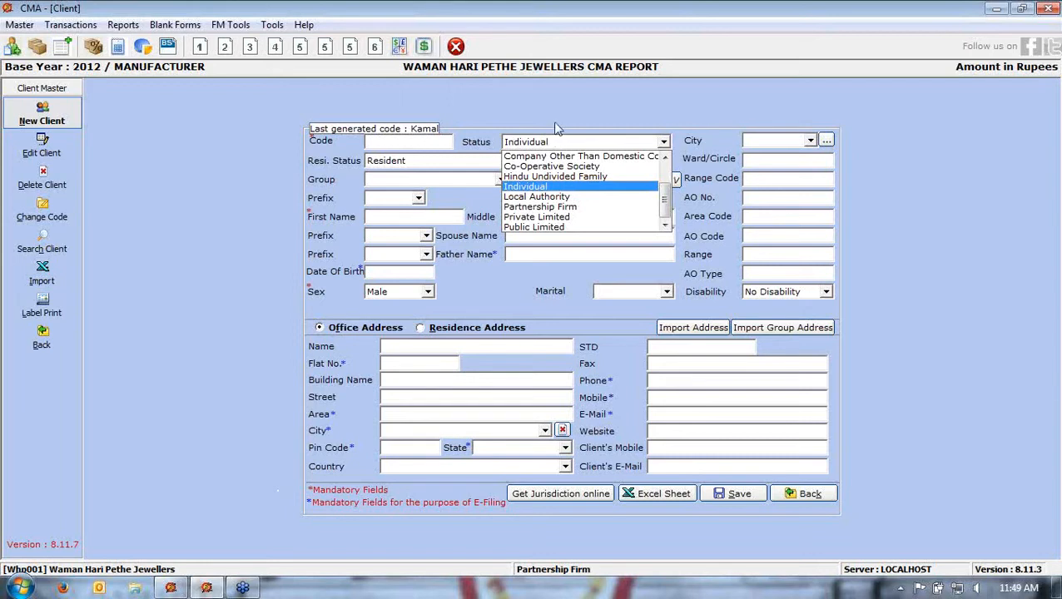
left_click(554, 139)
left_click(757, 182)
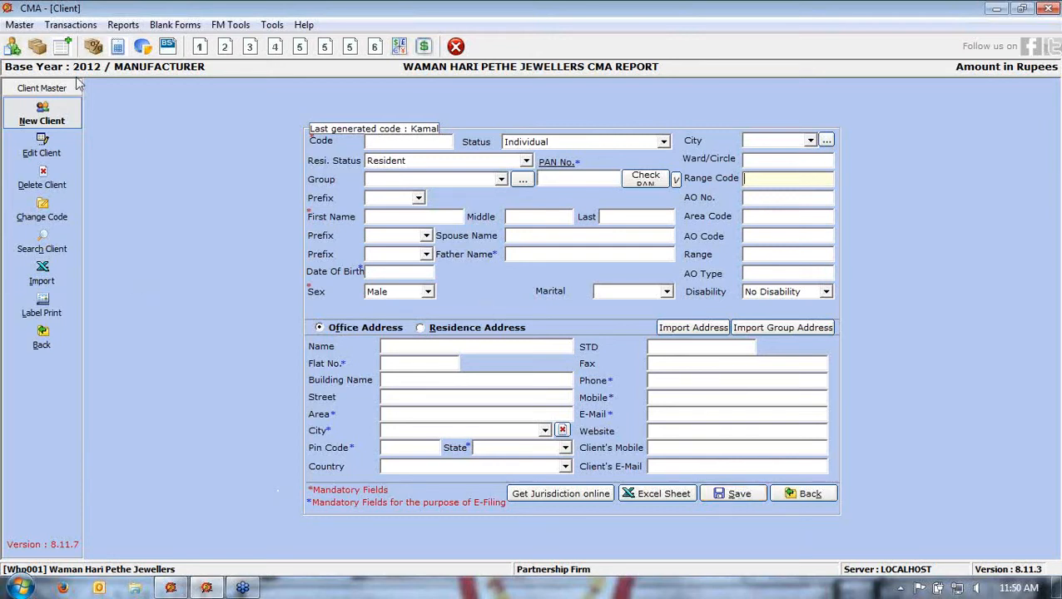
Select Waman Hari Pethe Jewellers, the partnership firm with code Whp001, as the active client
left_click(19, 24)
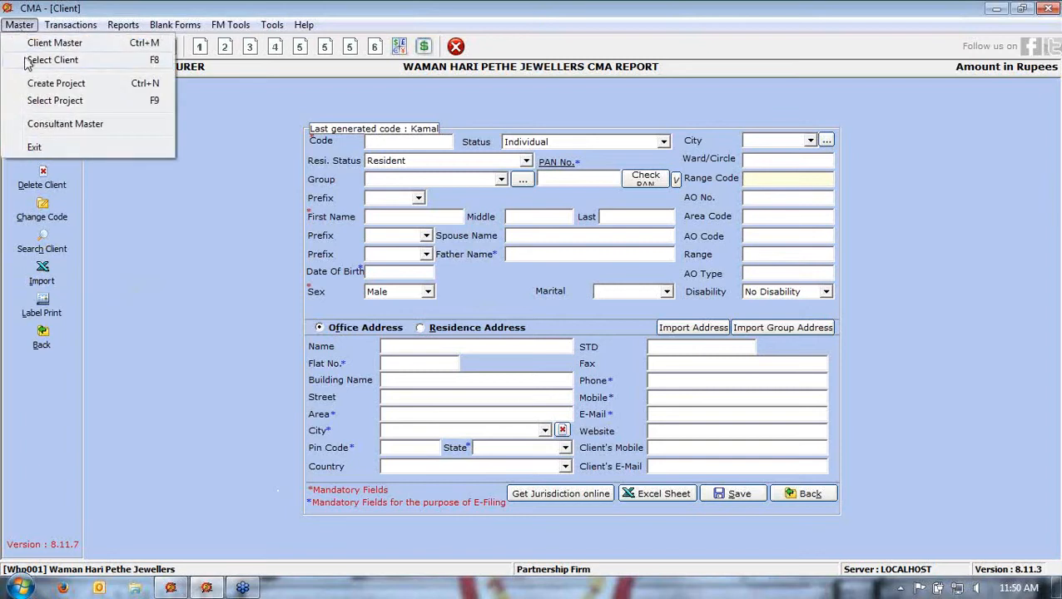
left_click(33, 63)
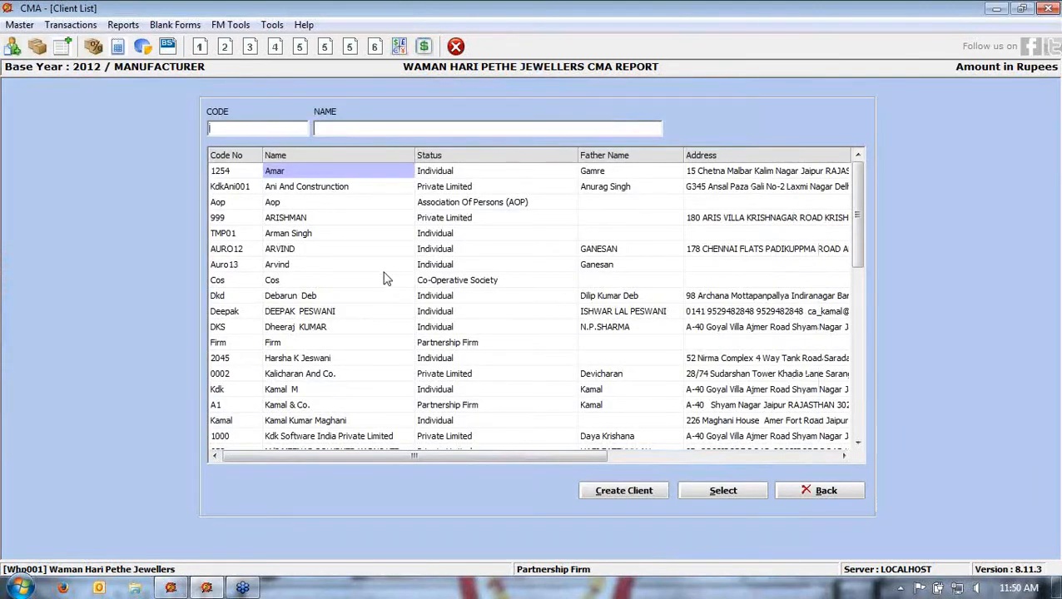
left_click(385, 272)
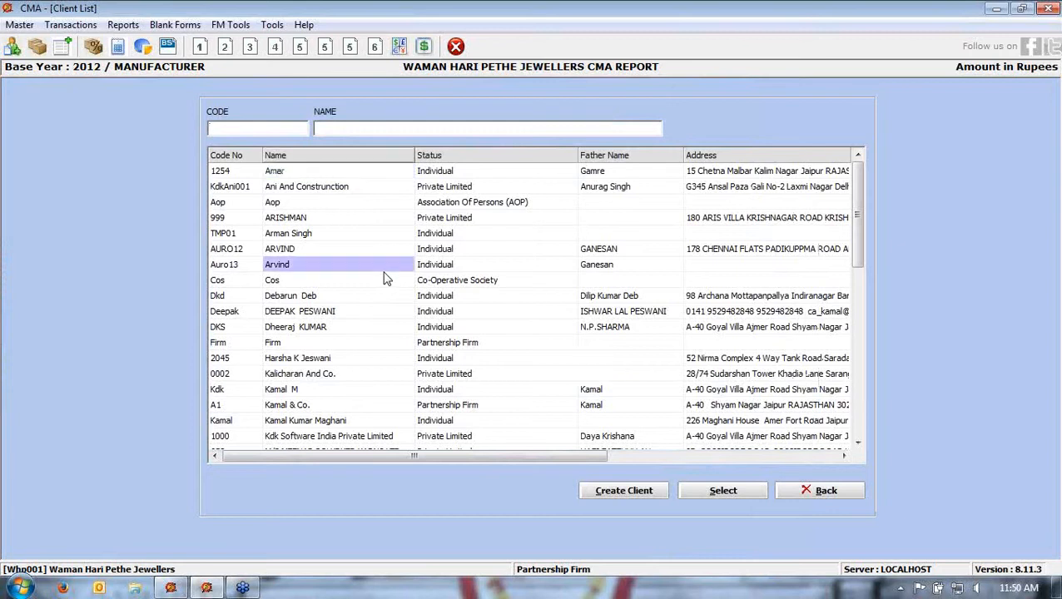
scroll(385, 272, "down", 5)
scroll(384, 279, "down", 6)
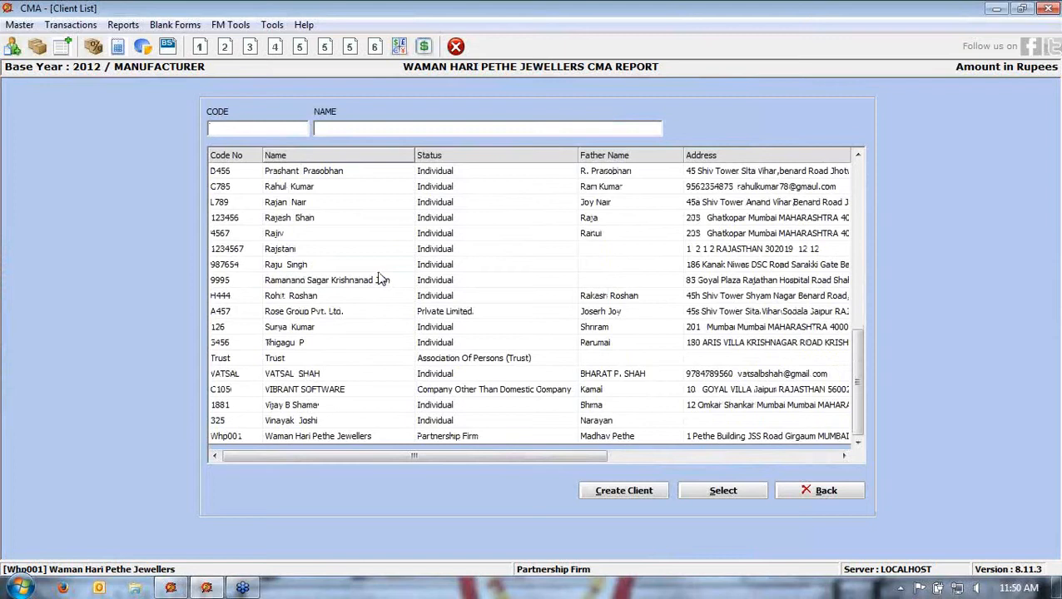
left_click(296, 438)
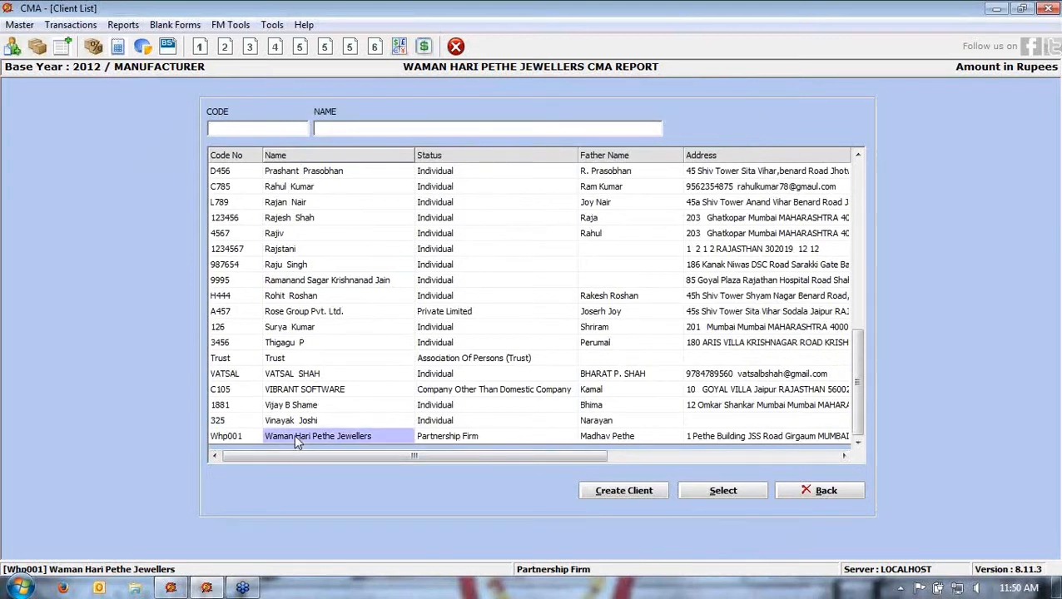
double_click(353, 439)
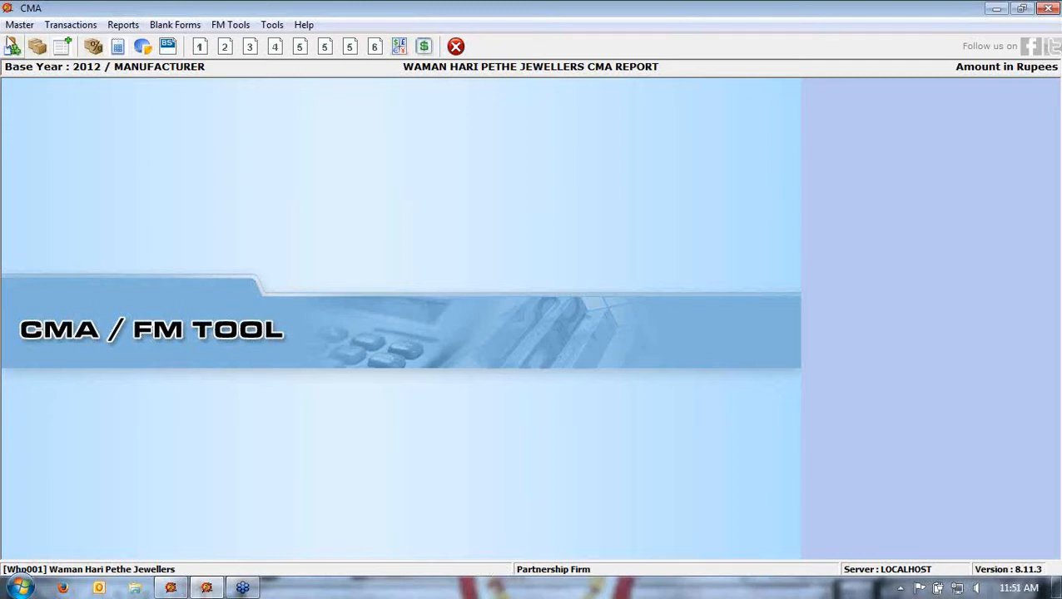
Start a new project for the client and name it JEWELLERS CMA REPORT
left_click(18, 25)
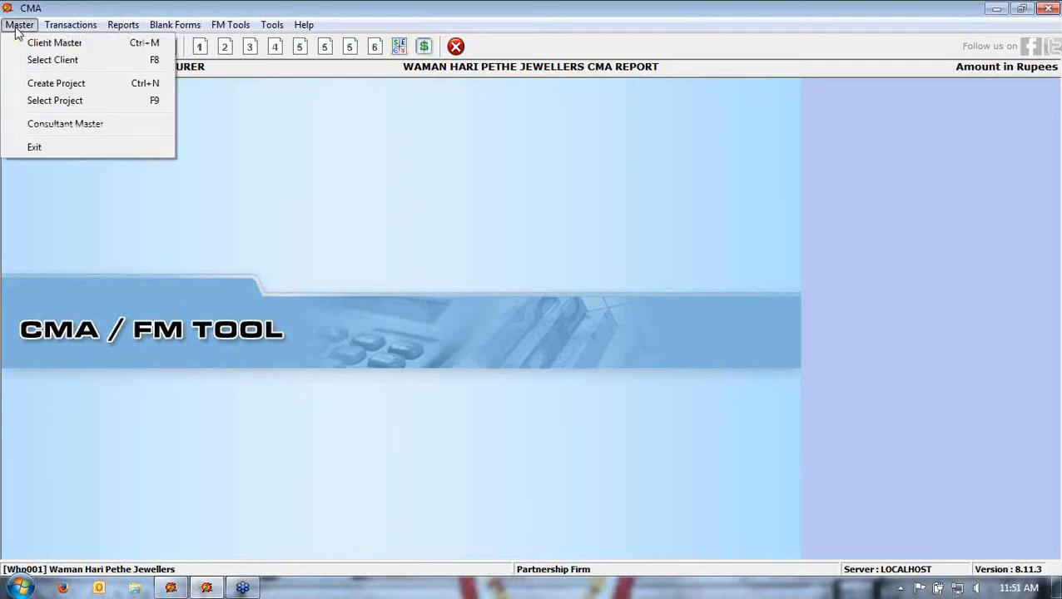
left_click(25, 84)
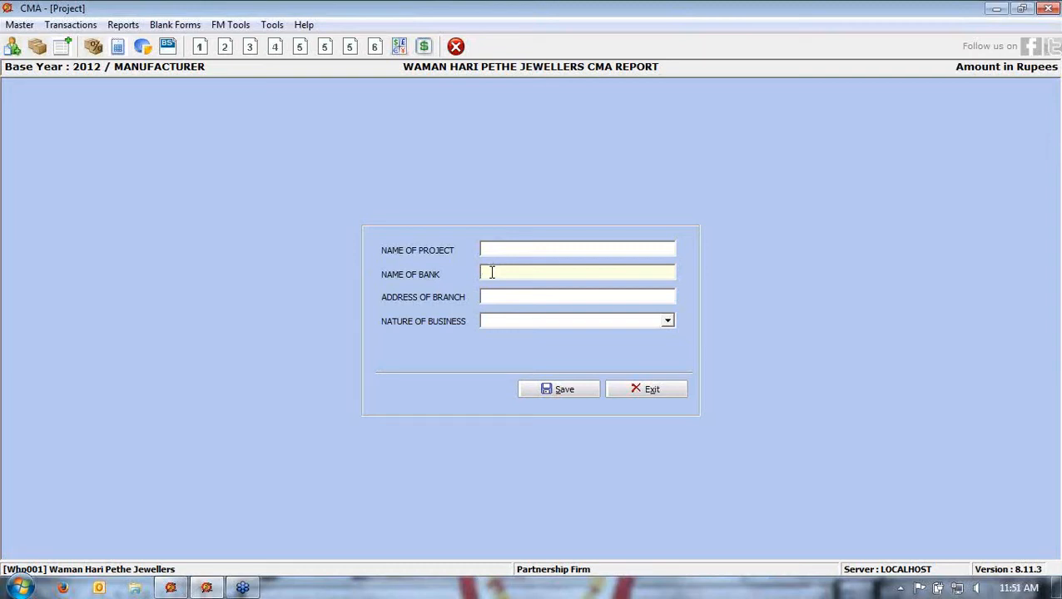
key("shift+Tab")
type("JEWELLA")
key("BackSpace")
type("ERS CMA")
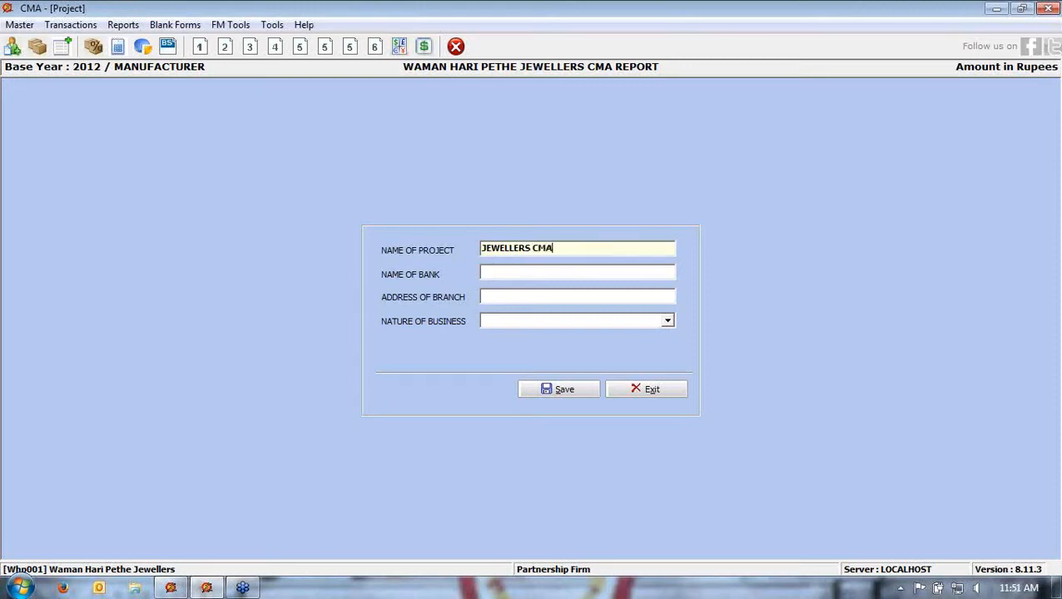
type(" REPORT")
Fill in the project's bank as HDFC BANK, branch address as JAIPUR and nature of business as Service Industry
left_click(492, 272)
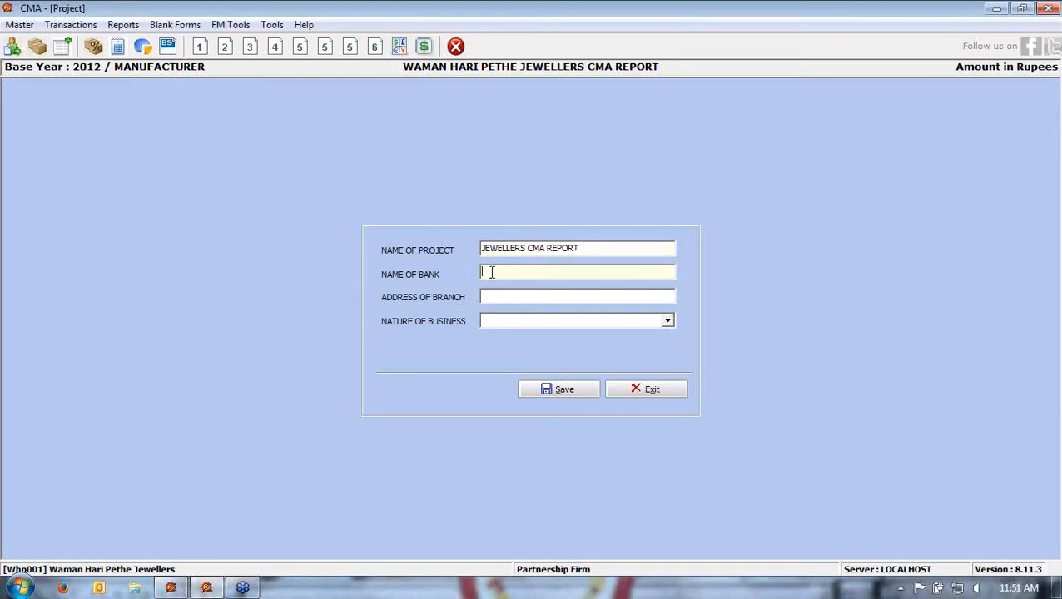
type("HDFC BANK")
key("Tab")
type("JAIPUR")
key("Tab")
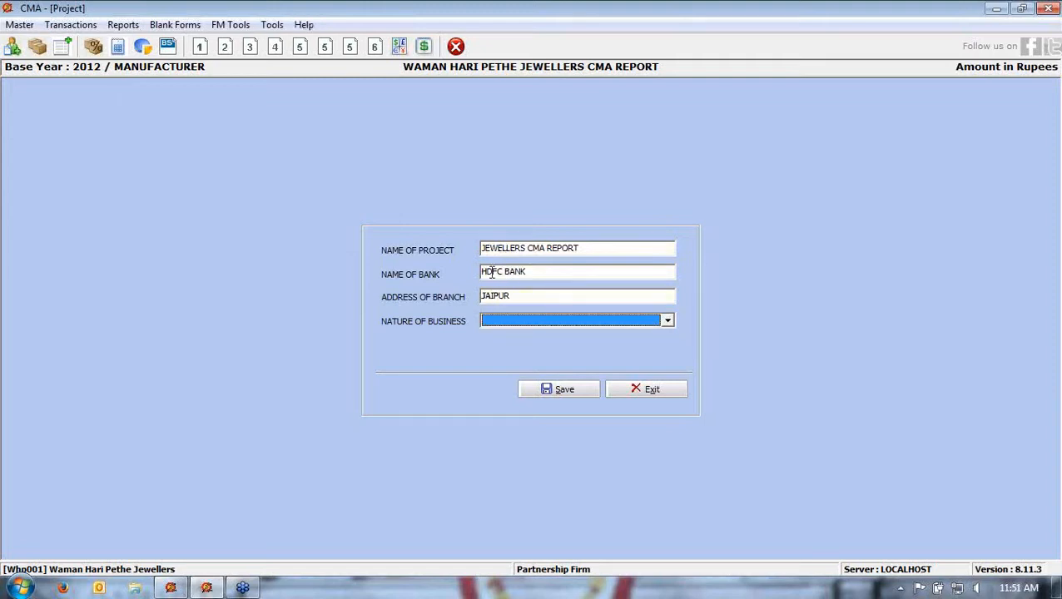
left_click(550, 322)
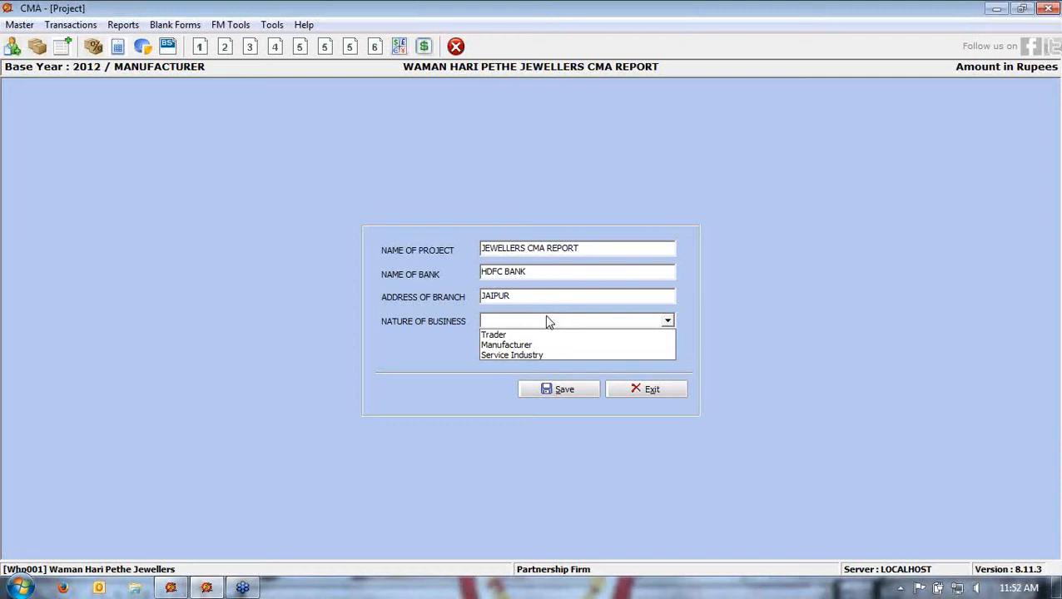
left_click(496, 355)
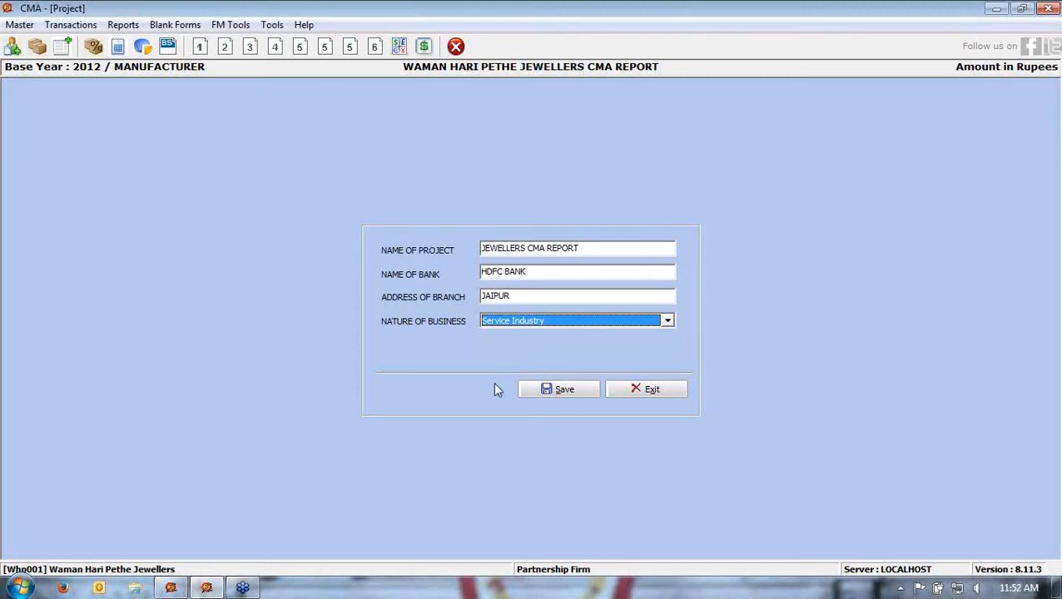
Save the new project, confirming its nature of business, and close the project form
left_click(543, 391)
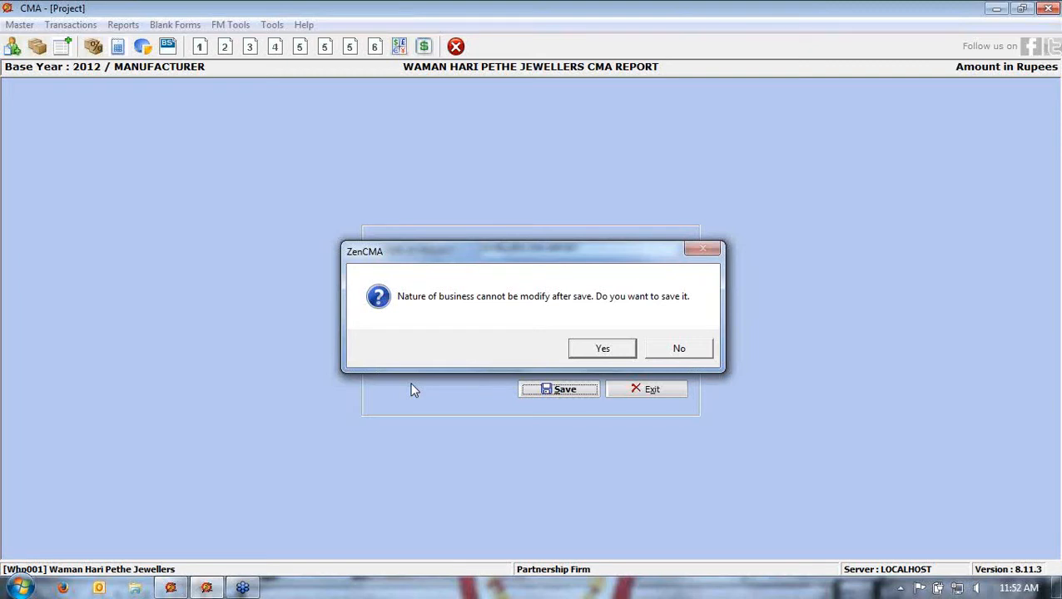
left_click_drag(483, 256, 442, 175)
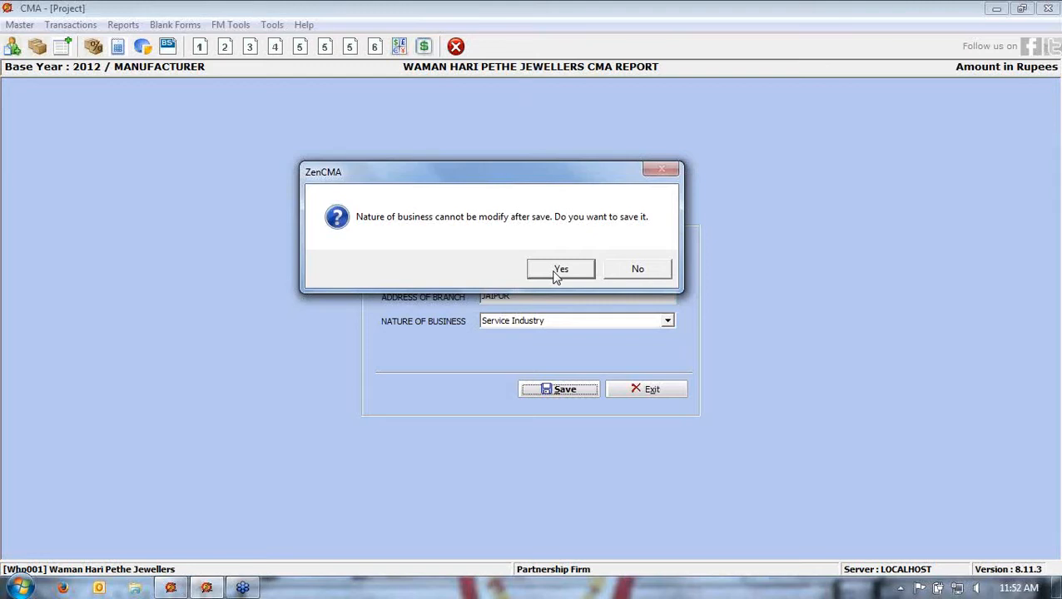
left_click_drag(531, 177, 474, 117)
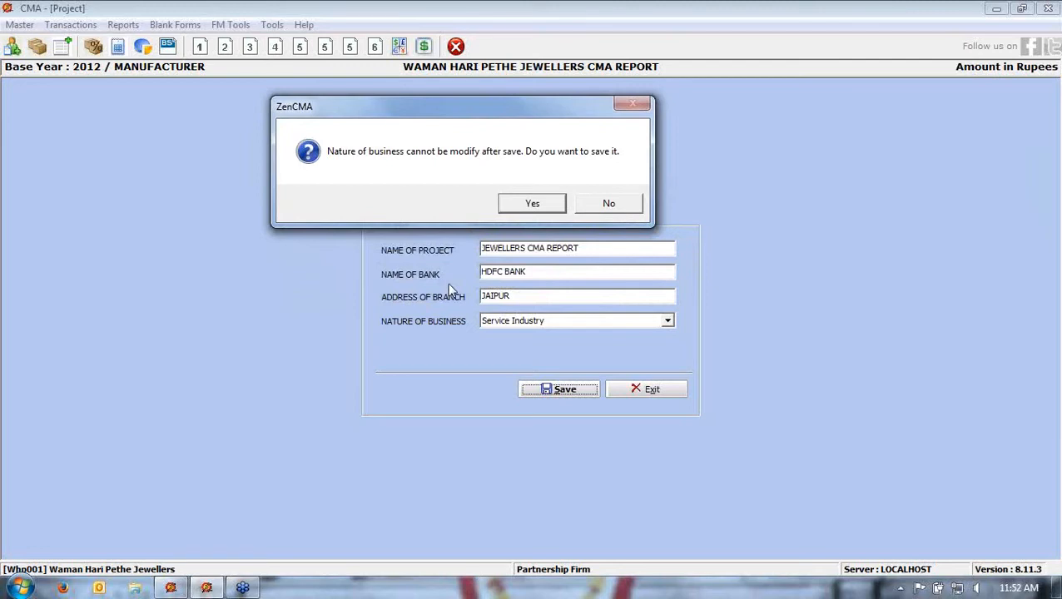
left_click(516, 206)
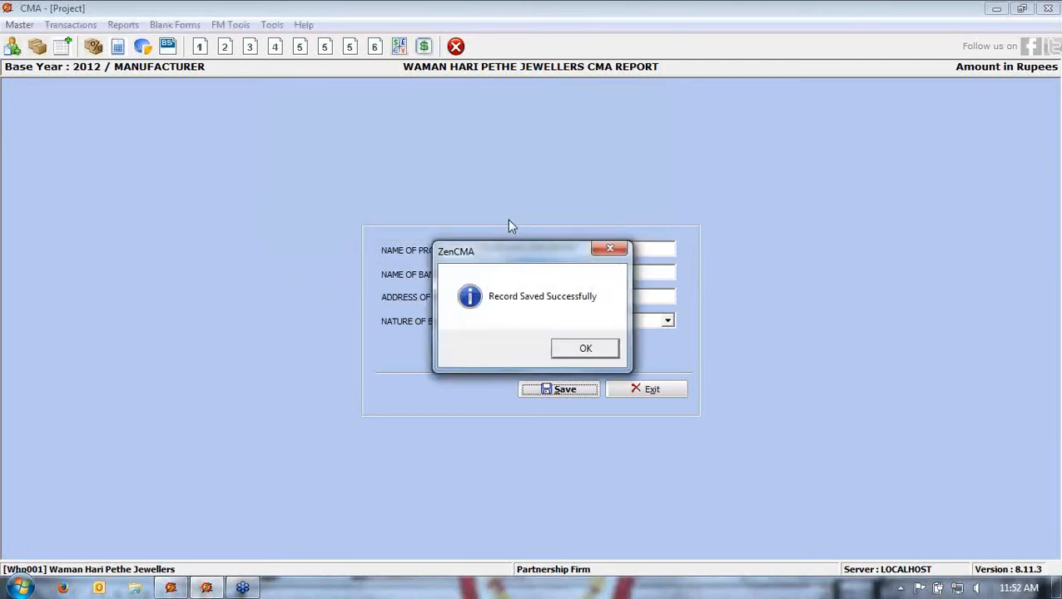
left_click(570, 350)
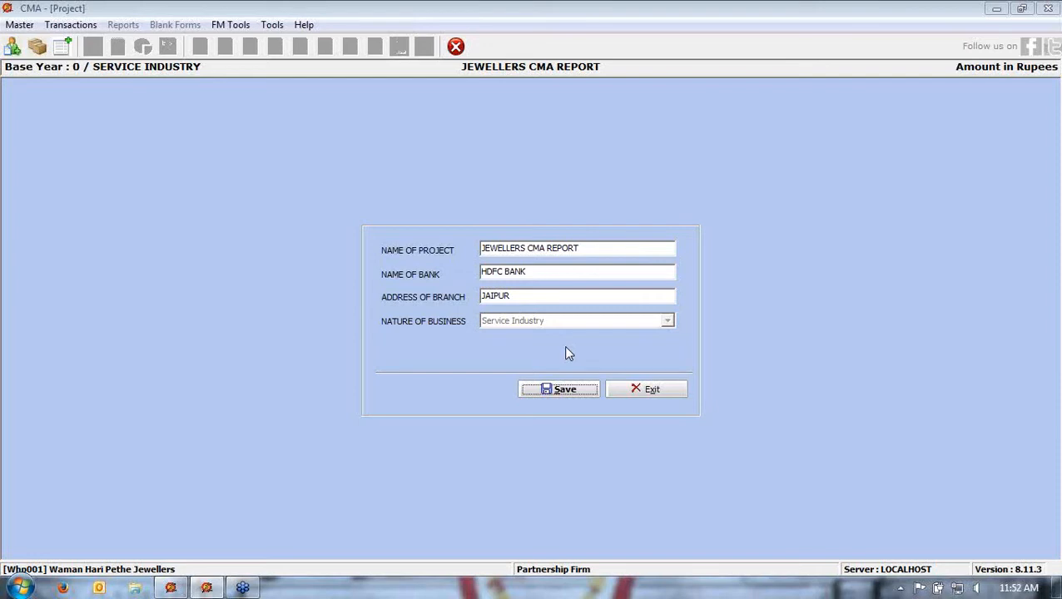
left_click(648, 393)
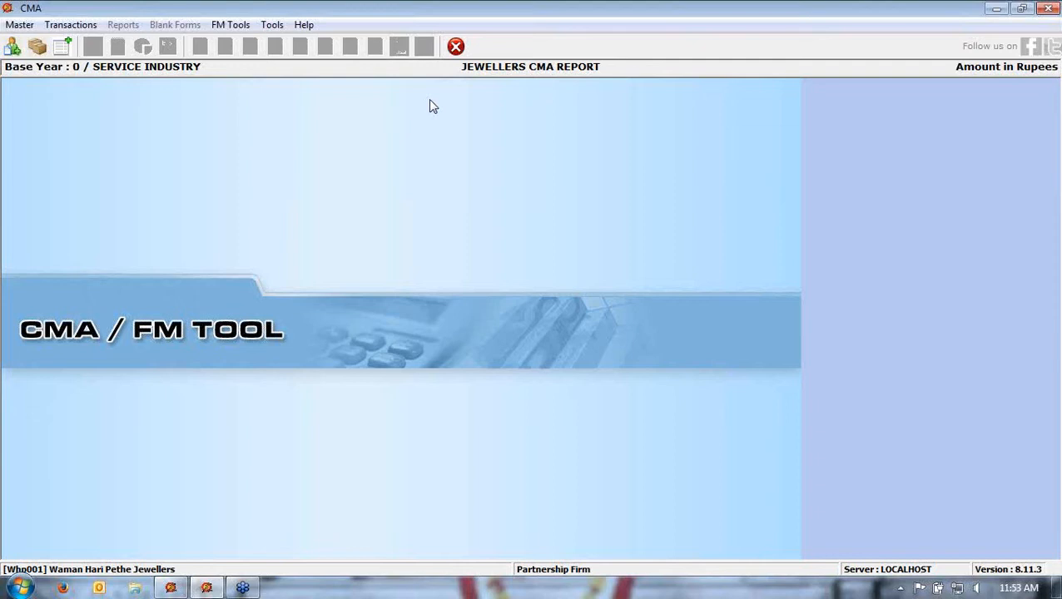
Make the existing manufacturer project WAMAN HARI PETHE JEWELLERS CMA REPORT the active project
left_click(20, 28)
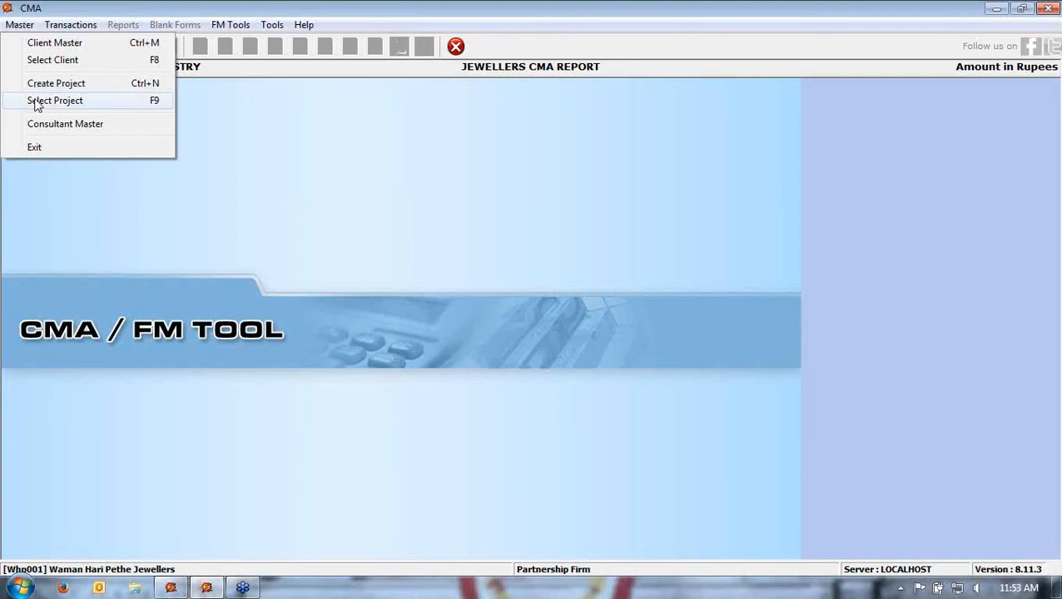
left_click(37, 105)
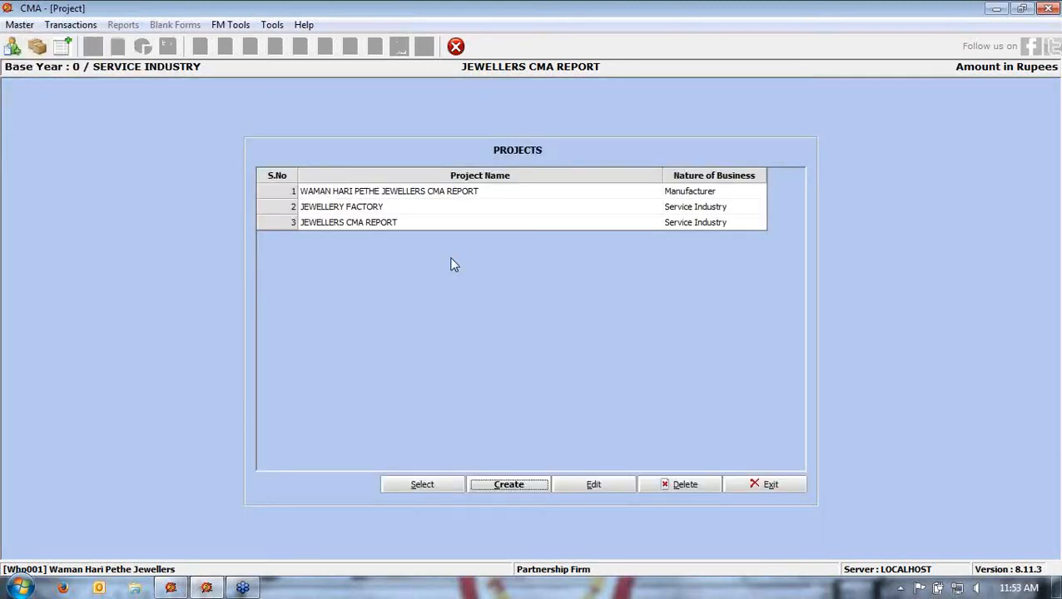
double_click(410, 193)
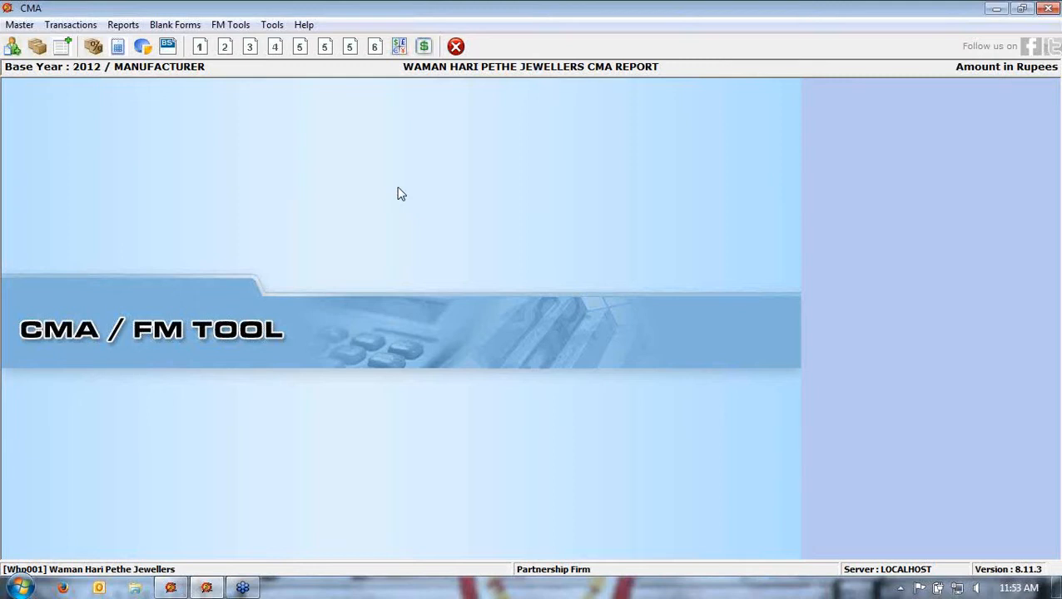
Examine the consultant master's registration, firm, partner and address fields, and close it without entering anything
left_click(19, 26)
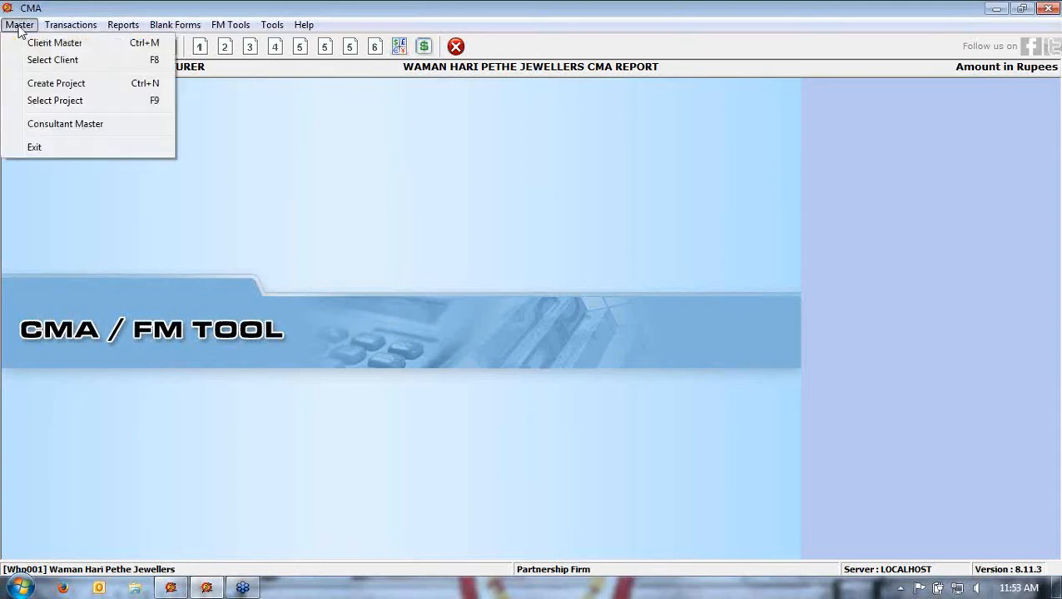
left_click(48, 125)
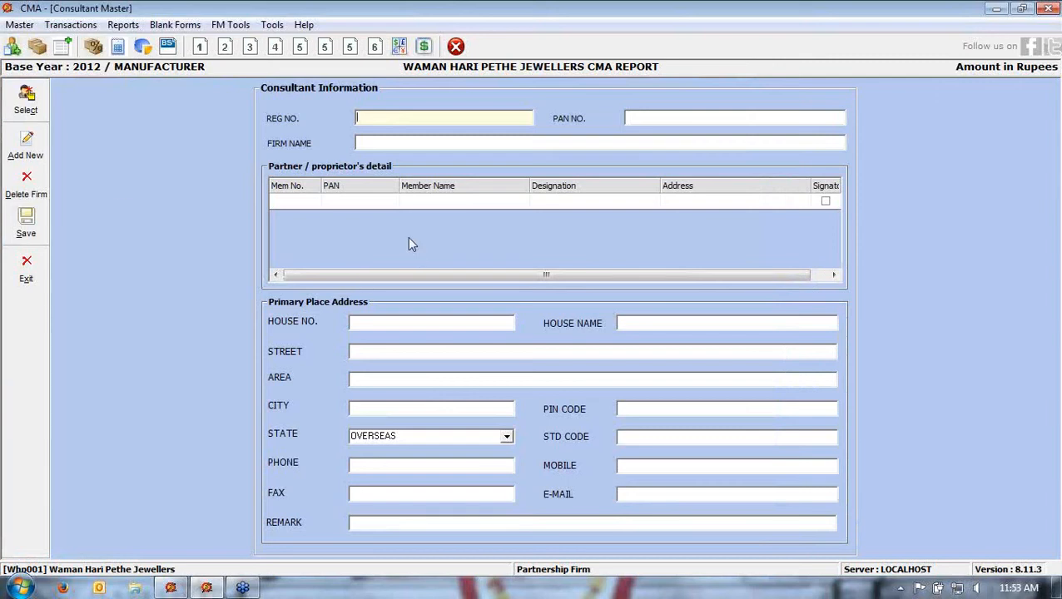
left_click(650, 118)
left_click(515, 144)
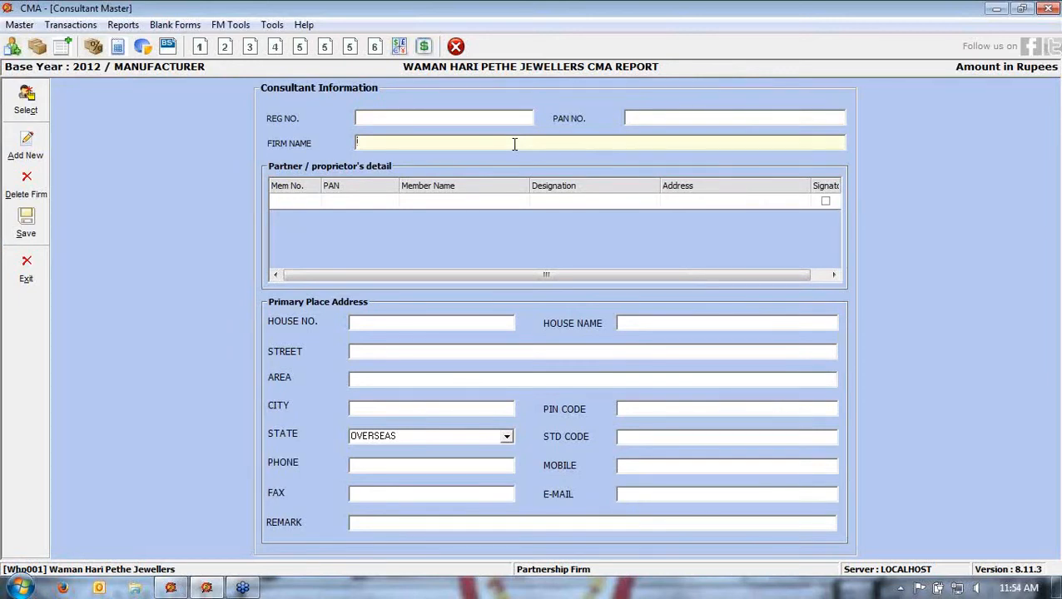
left_click(296, 201)
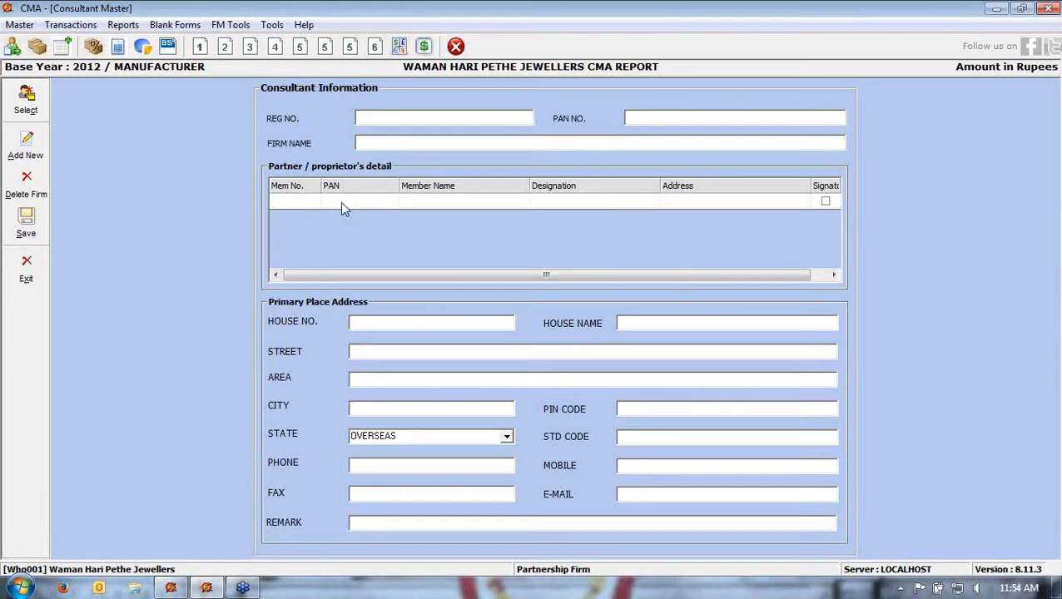
left_click(363, 201)
left_click(418, 203)
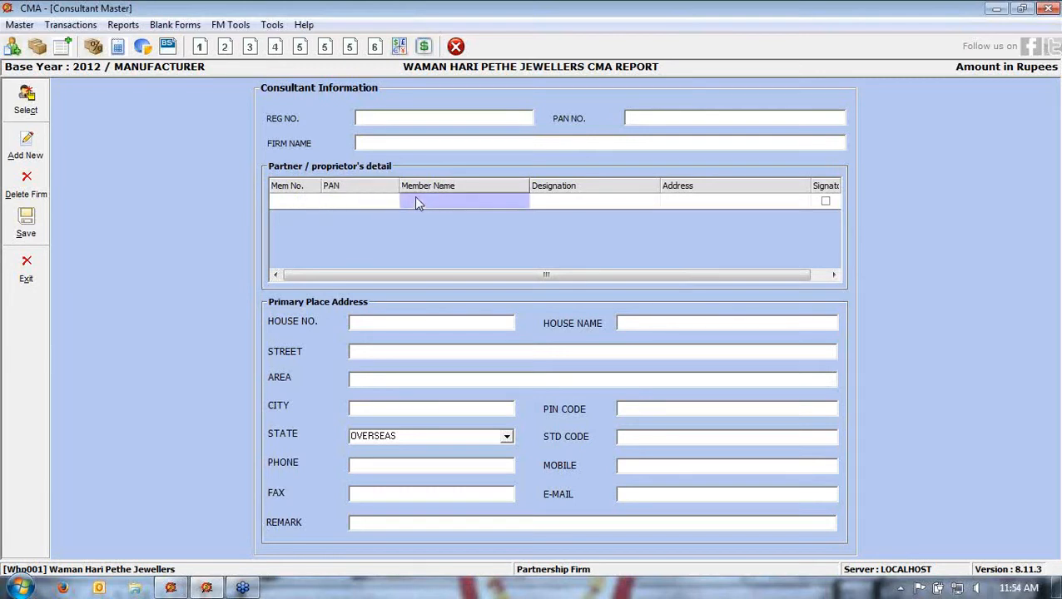
left_click(550, 200)
left_click(675, 209)
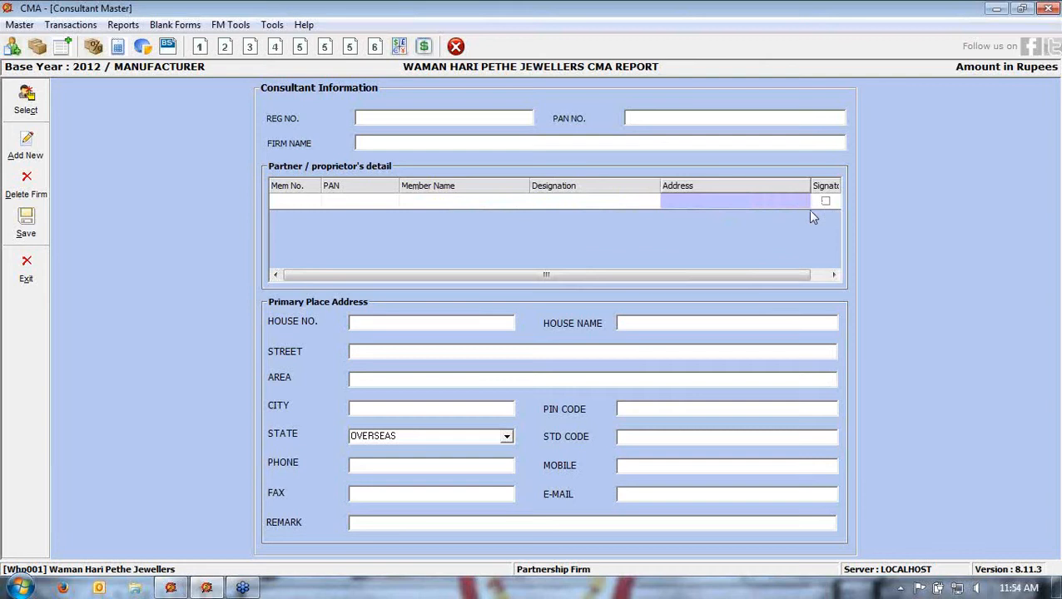
left_click(403, 323)
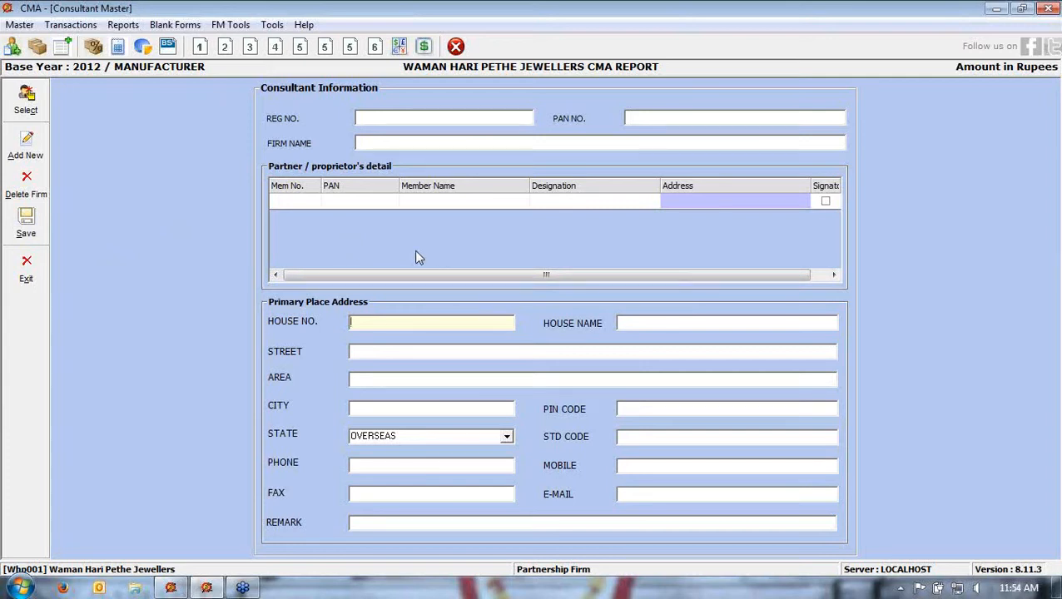
left_click(26, 268)
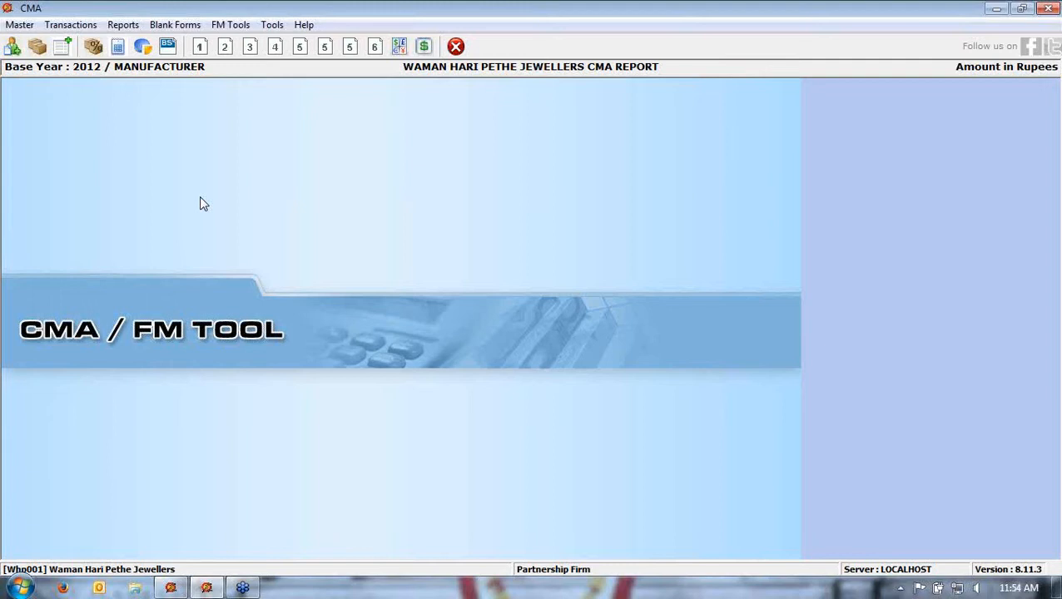
Make the service industry project JEWELLERS CMA REPORT the active project
left_click(82, 26)
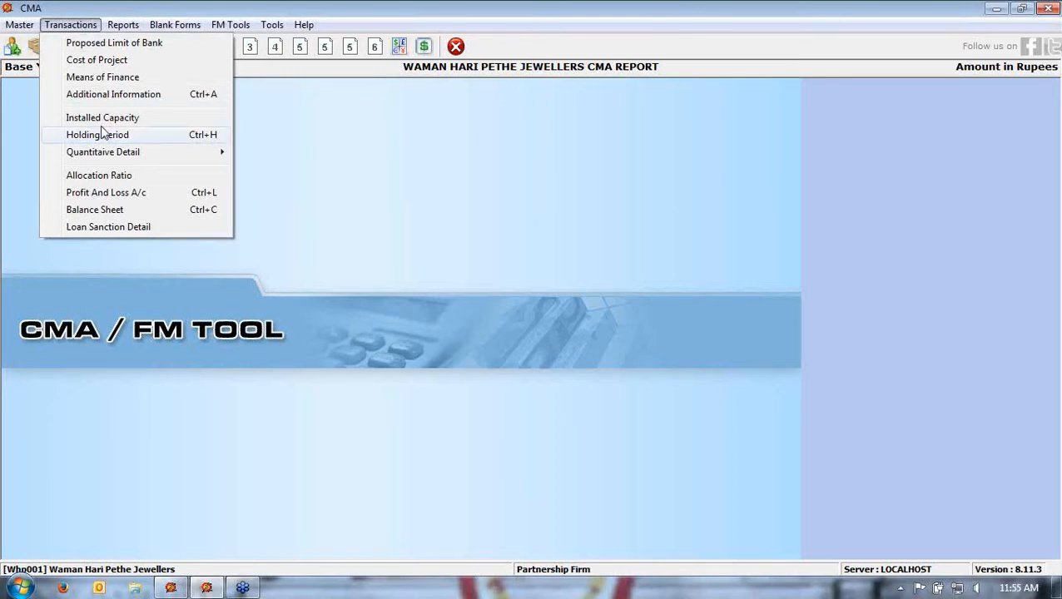
mouse_move(21, 27)
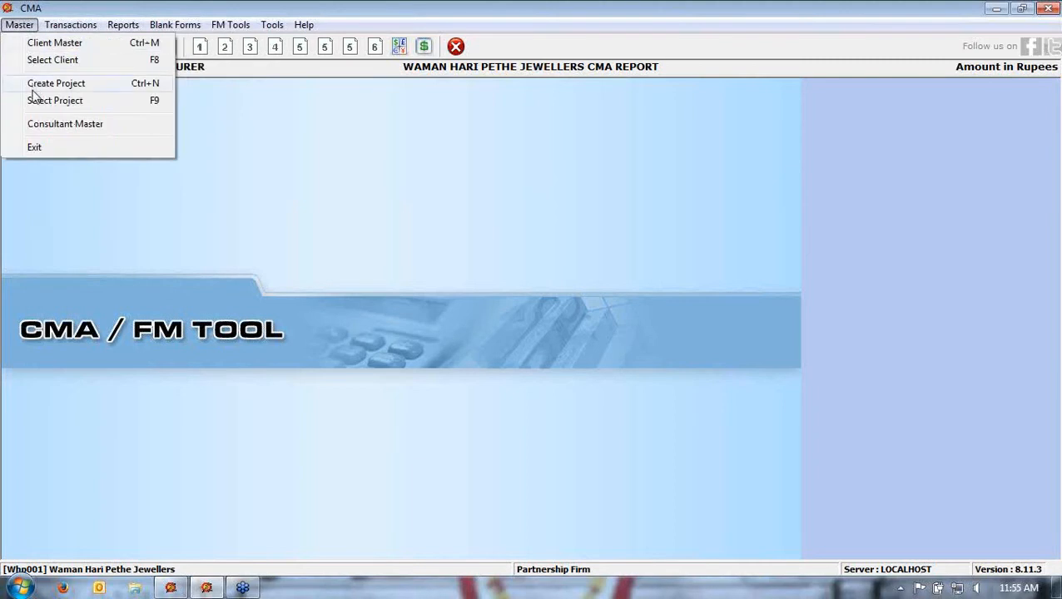
left_click(55, 100)
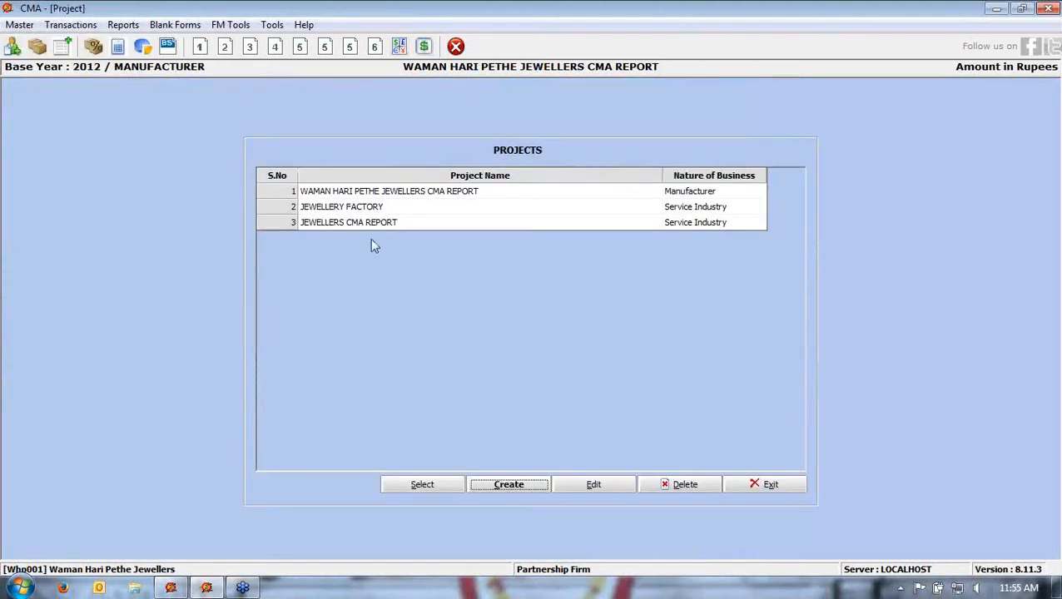
left_click(364, 228)
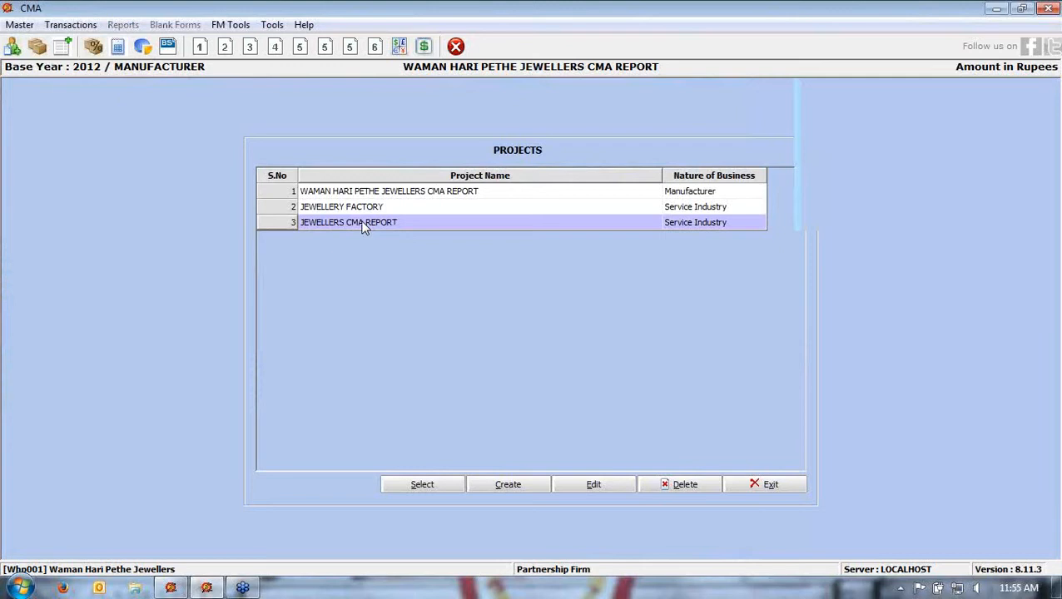
double_click(364, 228)
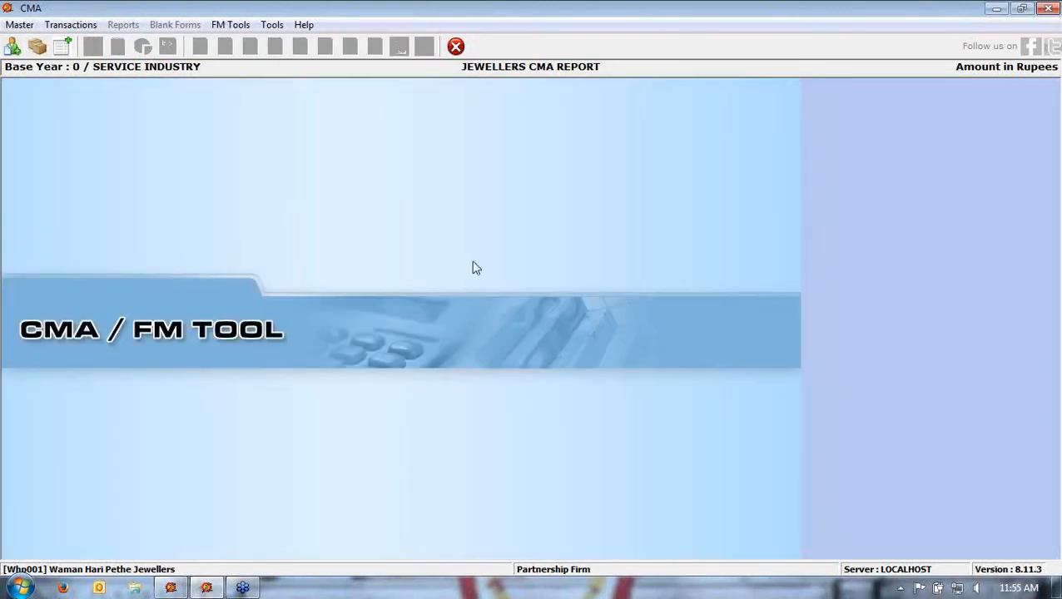
Create and save a consumable item named jewellery in the project's additional information, and return to the main form
left_click(89, 27)
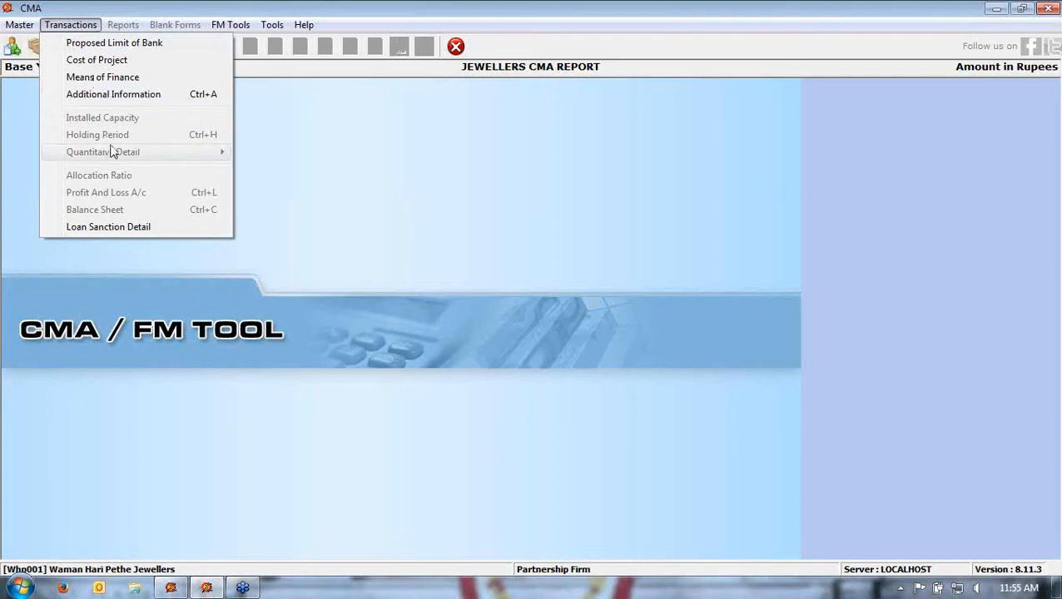
left_click(107, 97)
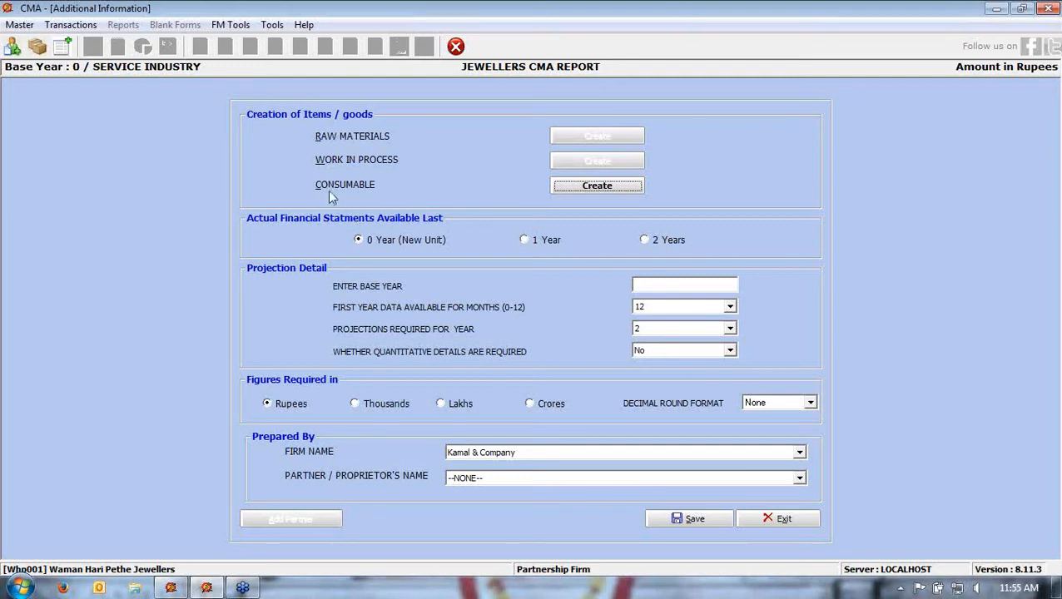
left_click(573, 190)
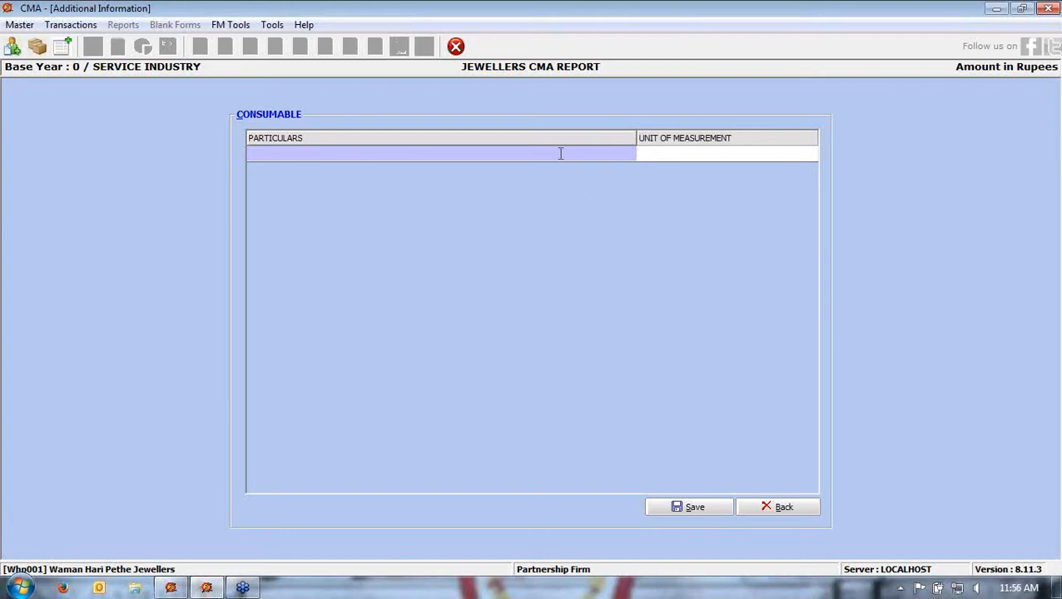
left_click(561, 153)
type("j")
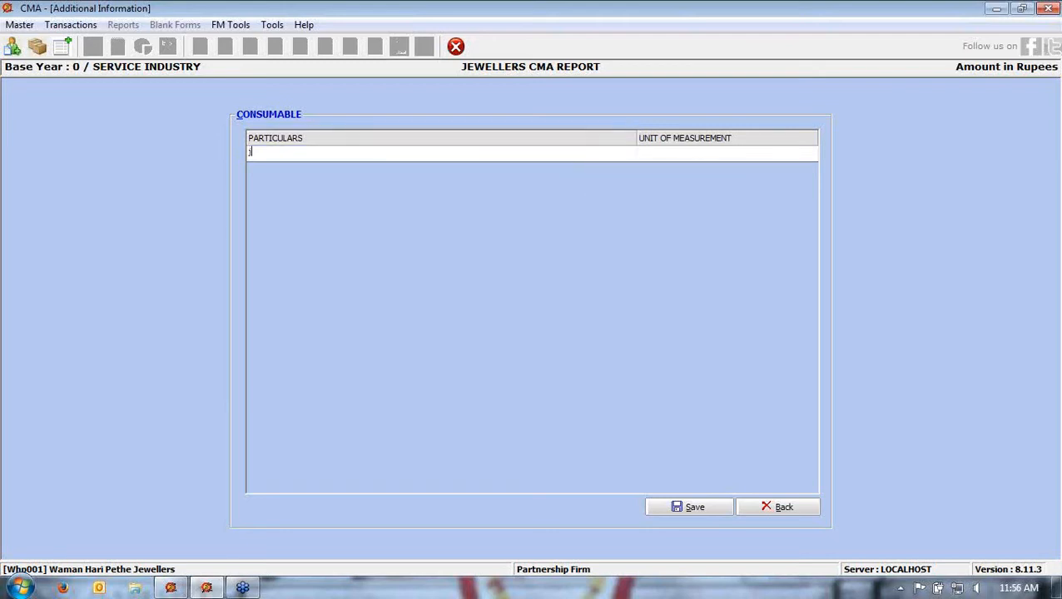
type("ewellery")
left_click(670, 505)
left_click(600, 354)
left_click(767, 510)
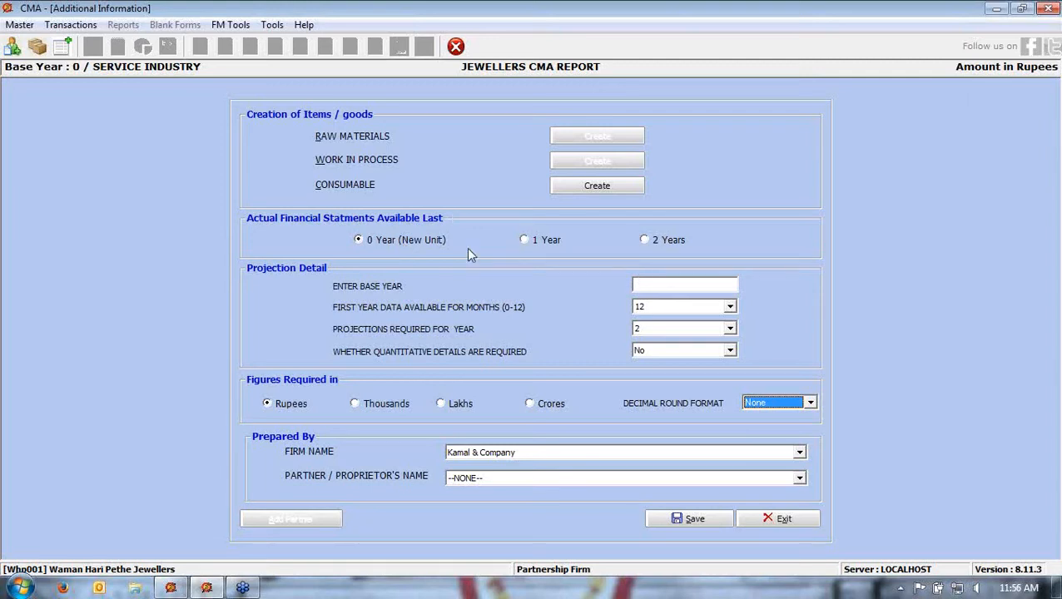
Set the actual financial statements available to 0 Year (New Unit) and the base year to 2014
left_click(388, 242)
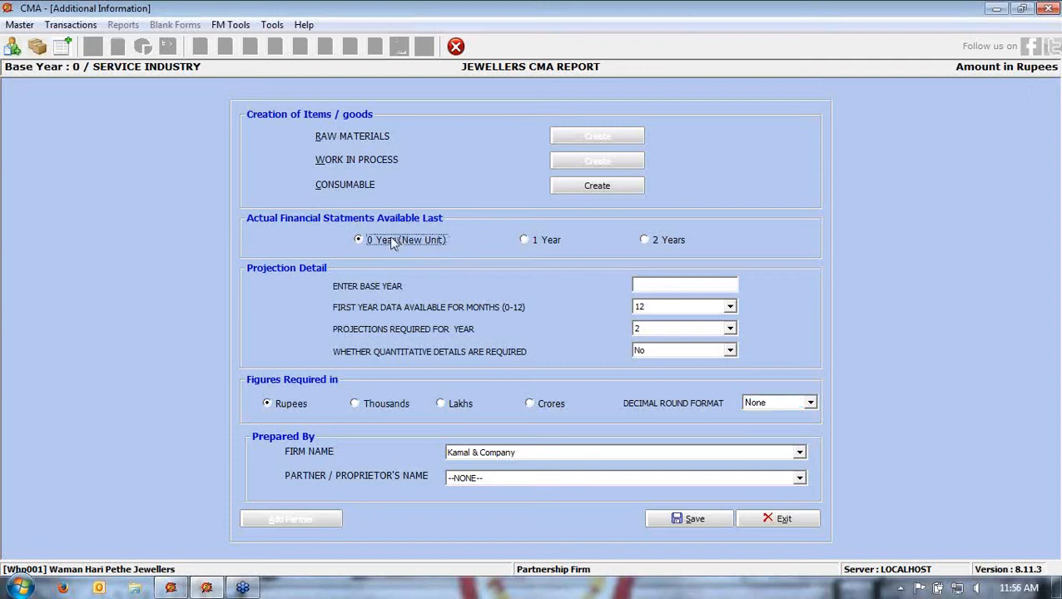
left_click(550, 242)
left_click(662, 242)
left_click(412, 243)
left_click(673, 284)
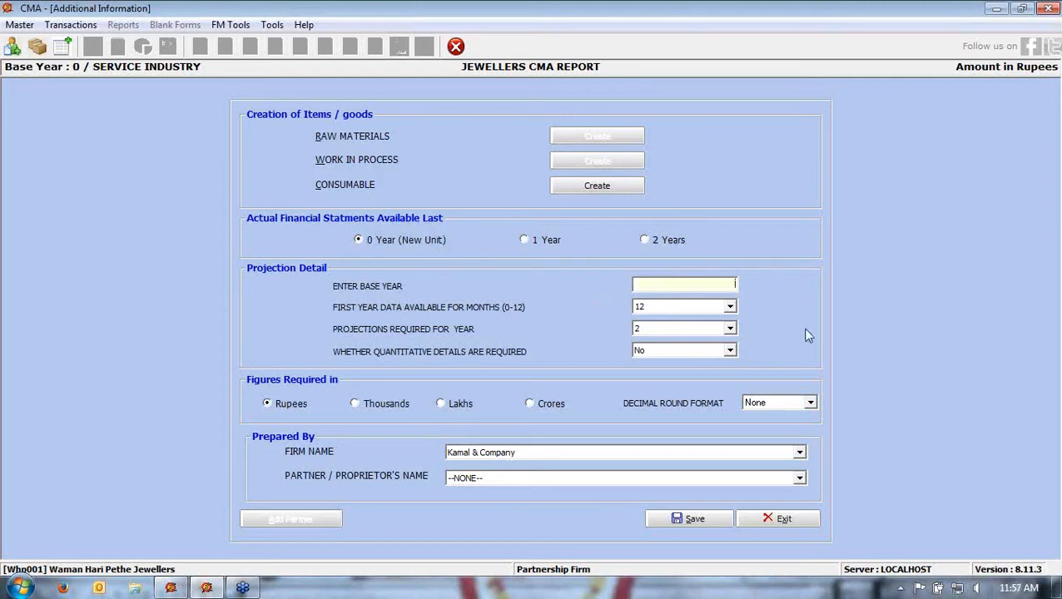
type("2014")
key("Tab")
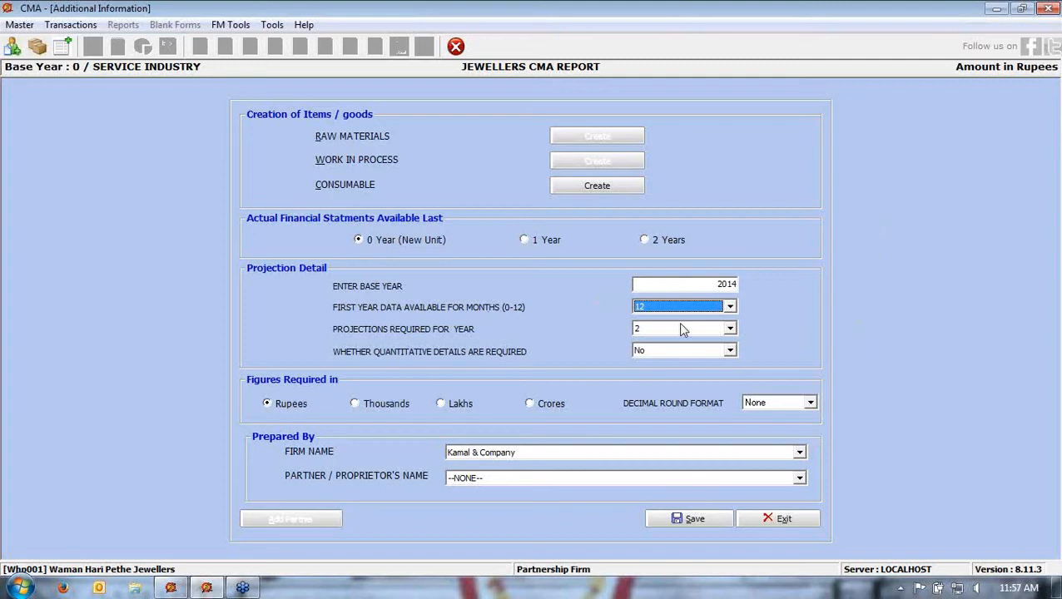
Set the first year's data availability to 5 months and the projections required to 2 years
left_click(671, 310)
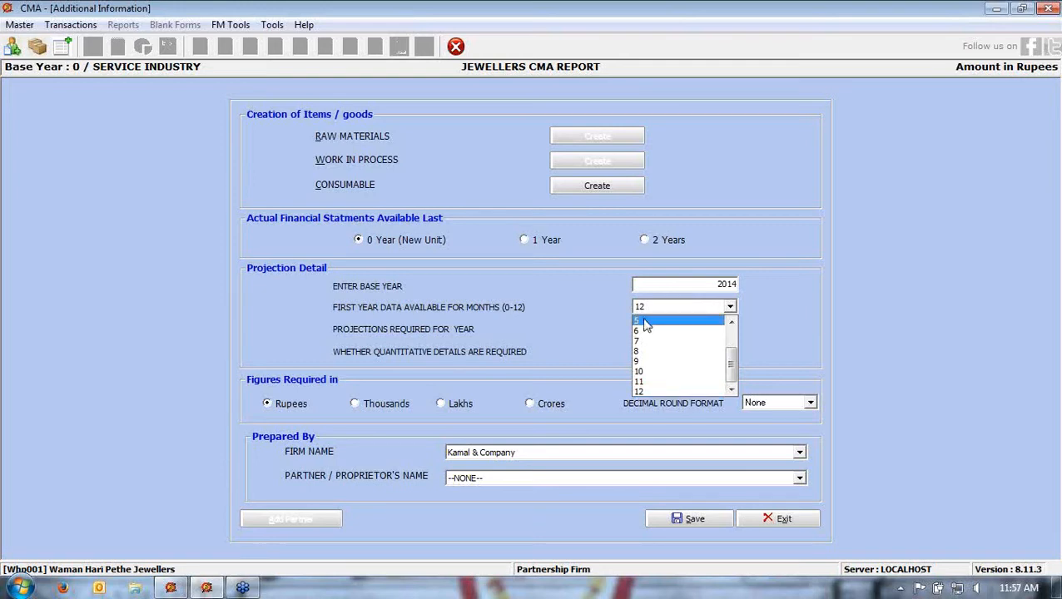
left_click(644, 324)
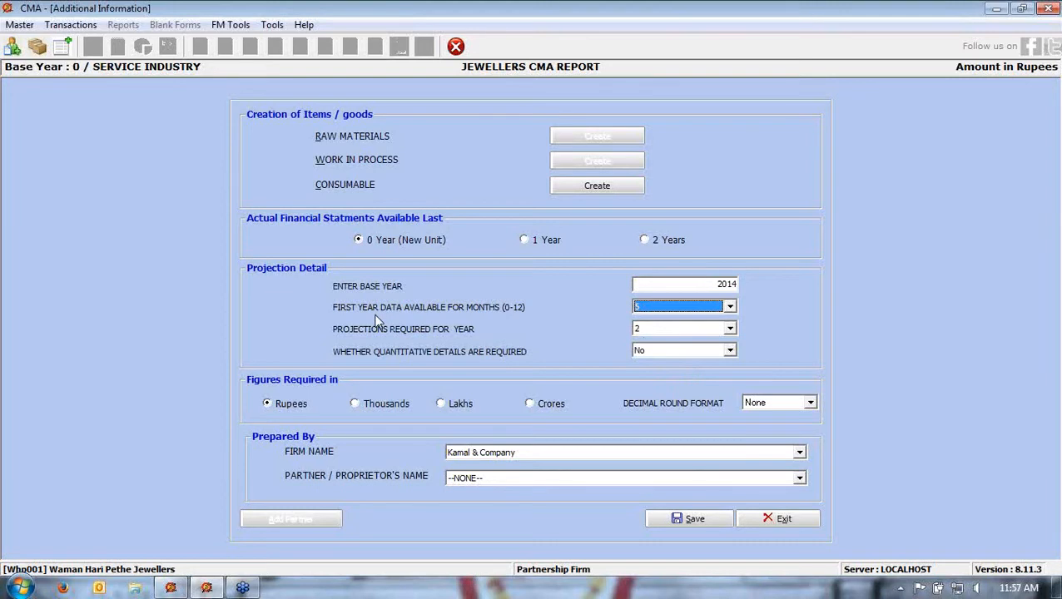
left_click(834, 61)
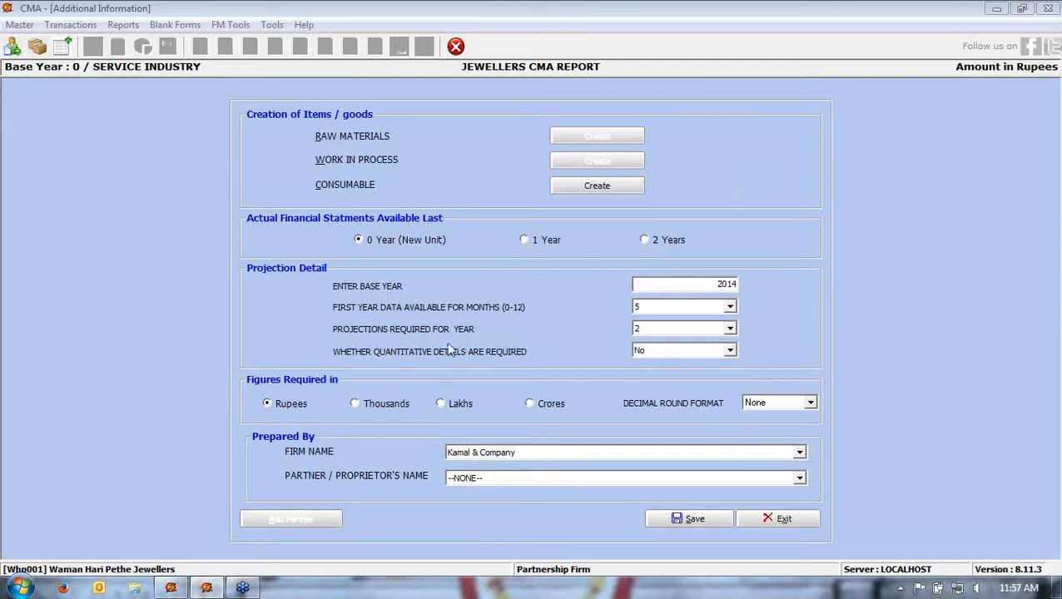
left_click(730, 330)
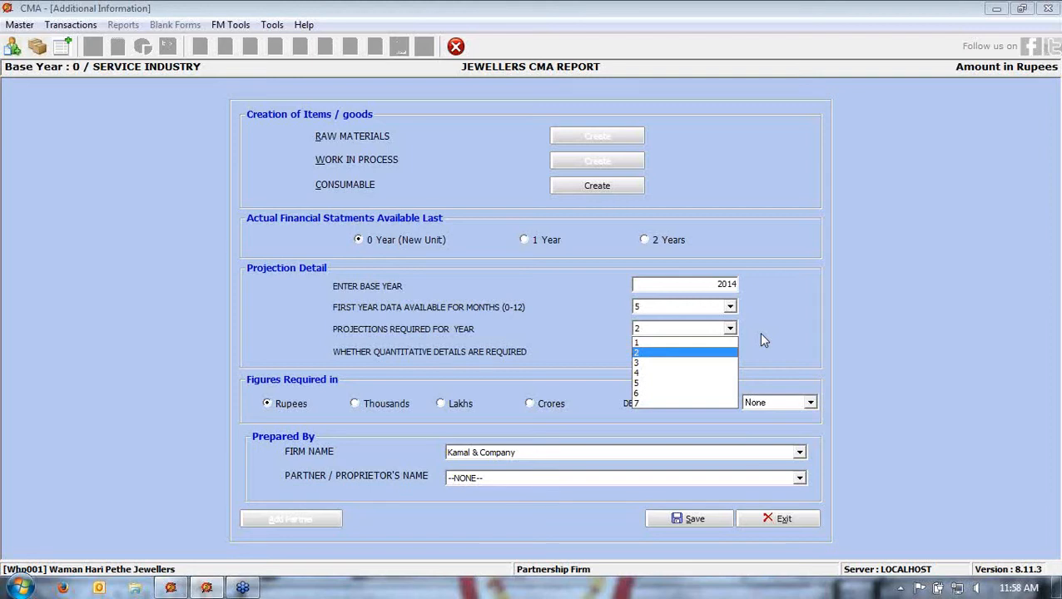
left_click(649, 353)
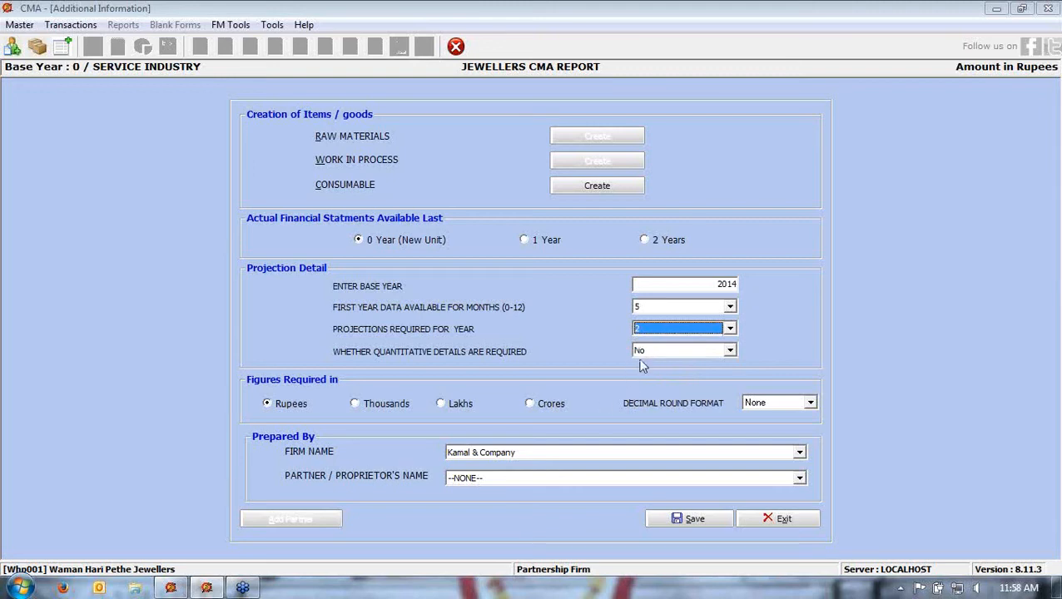
Set quantitative details as required and leave the decimal round format at None
left_click(655, 350)
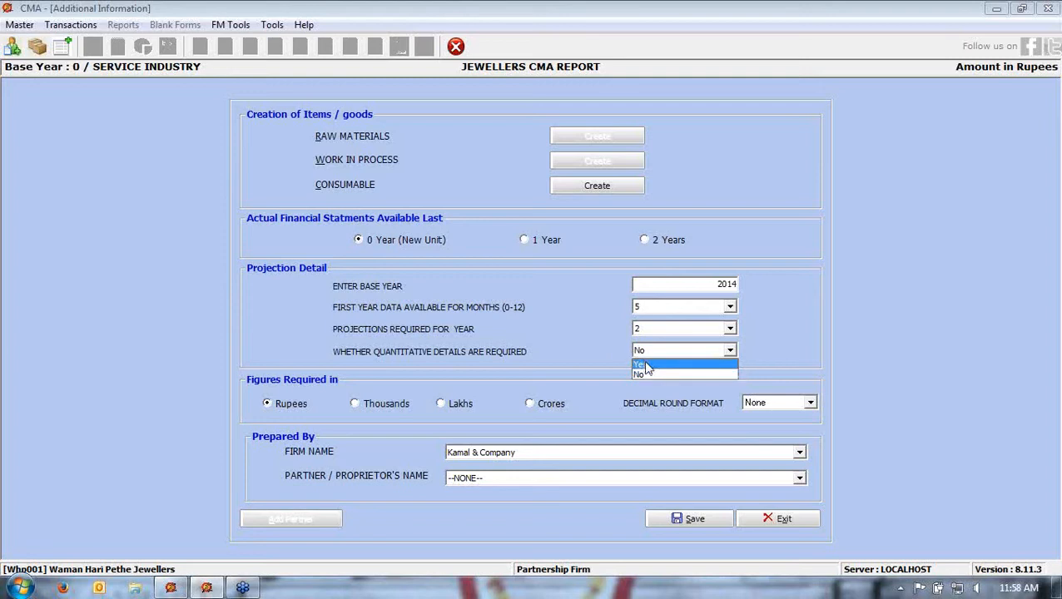
left_click(646, 364)
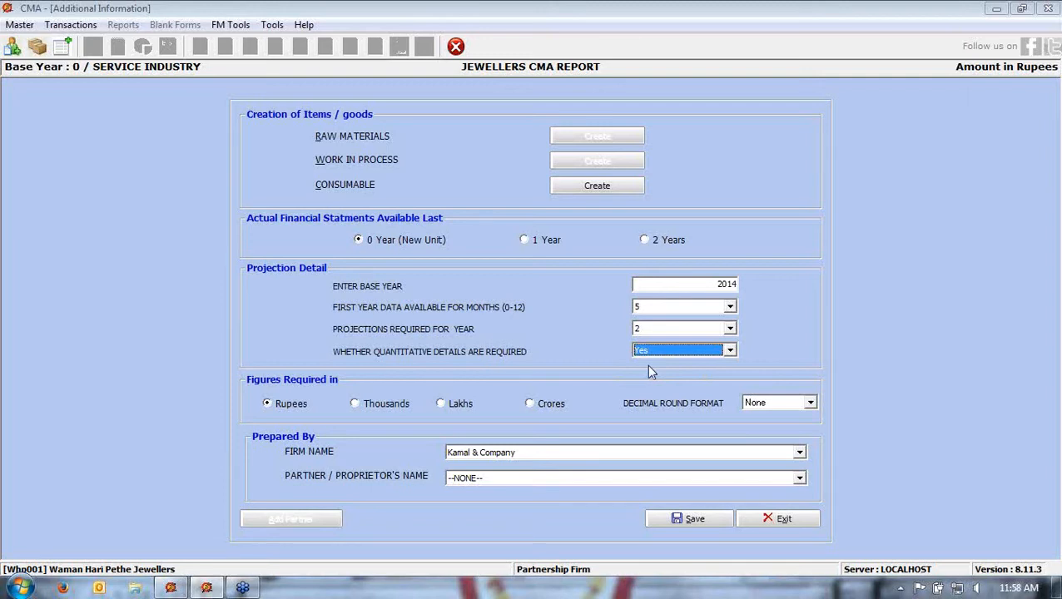
left_click(686, 349)
left_click(669, 373)
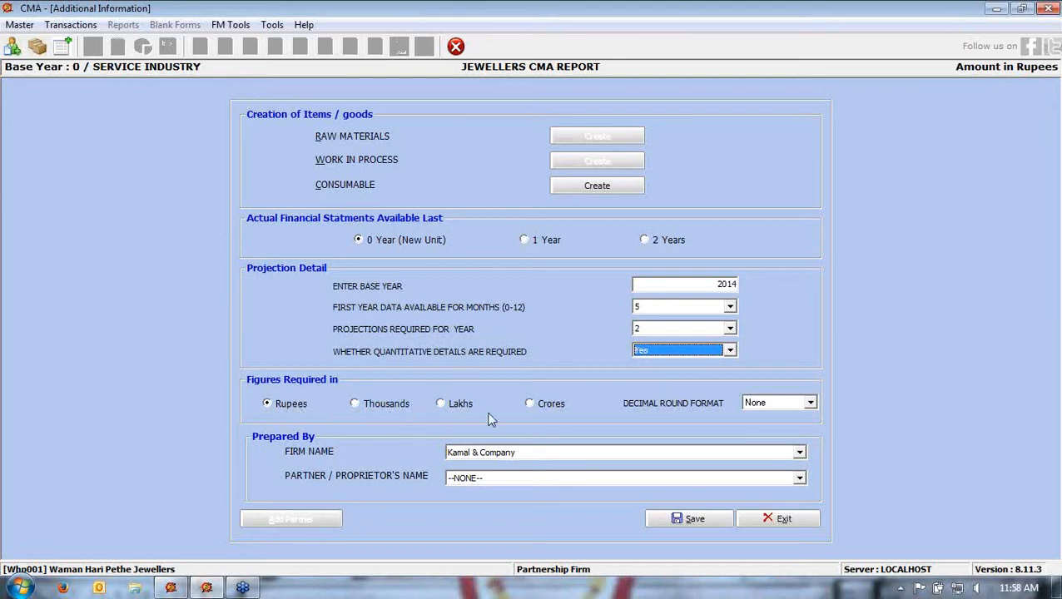
left_click(810, 404)
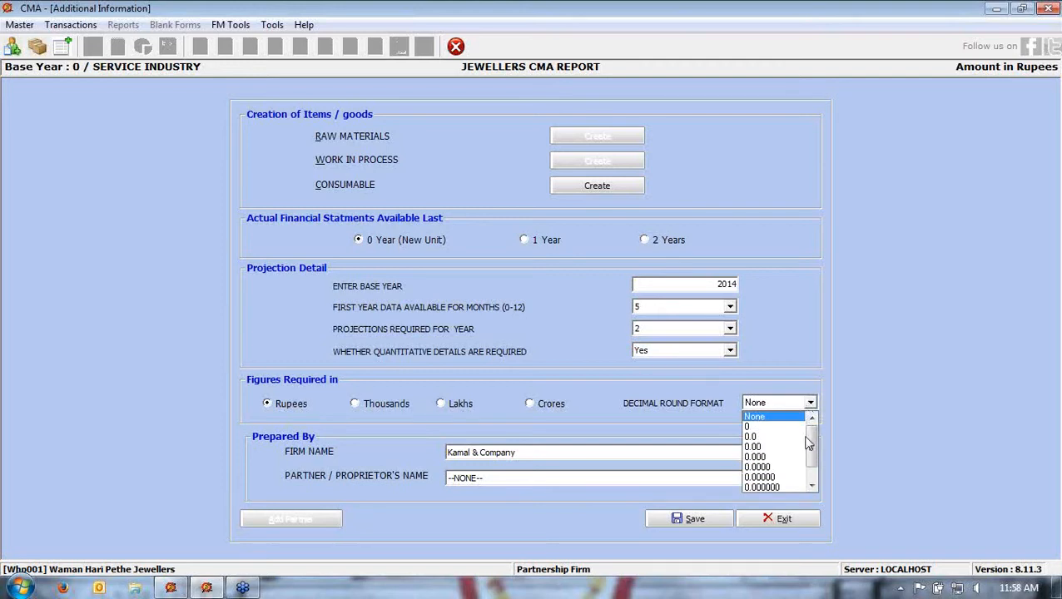
left_click(689, 437)
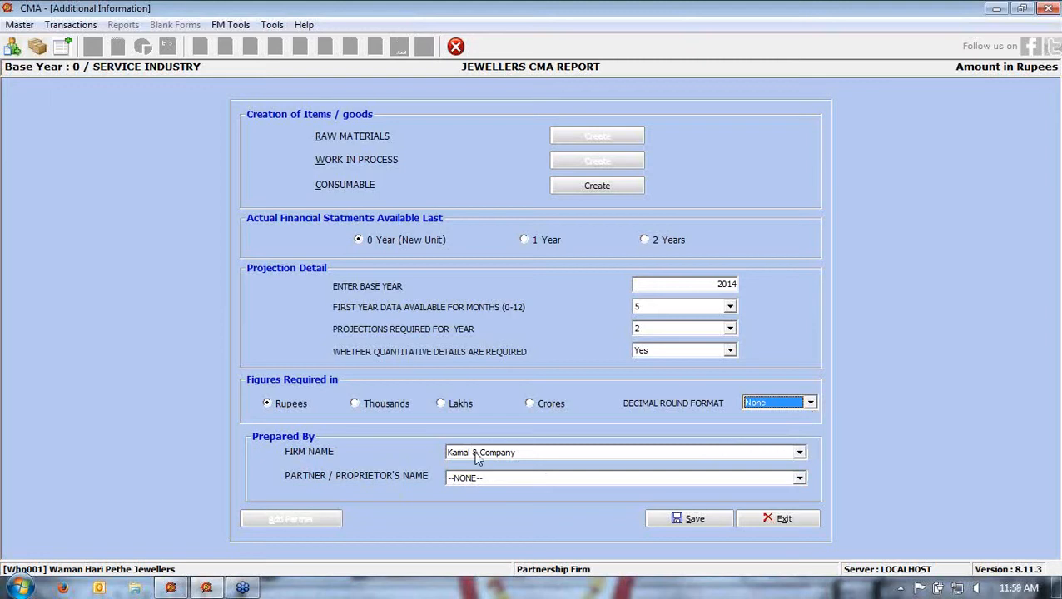
Choose Kamal & Company as the preparing firm and select its listed partner
left_click(19, 24)
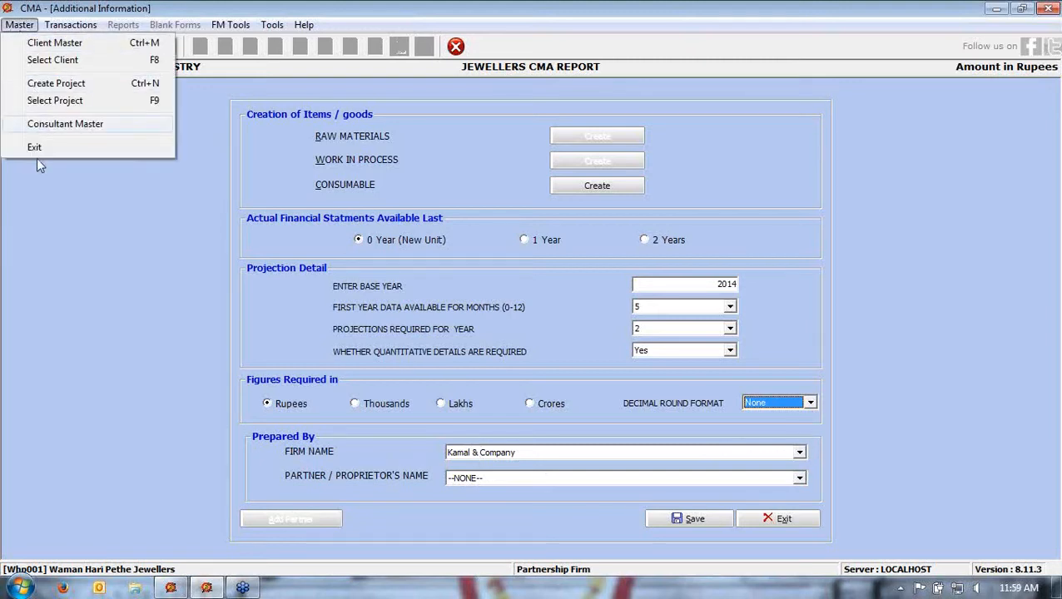
left_click(209, 343)
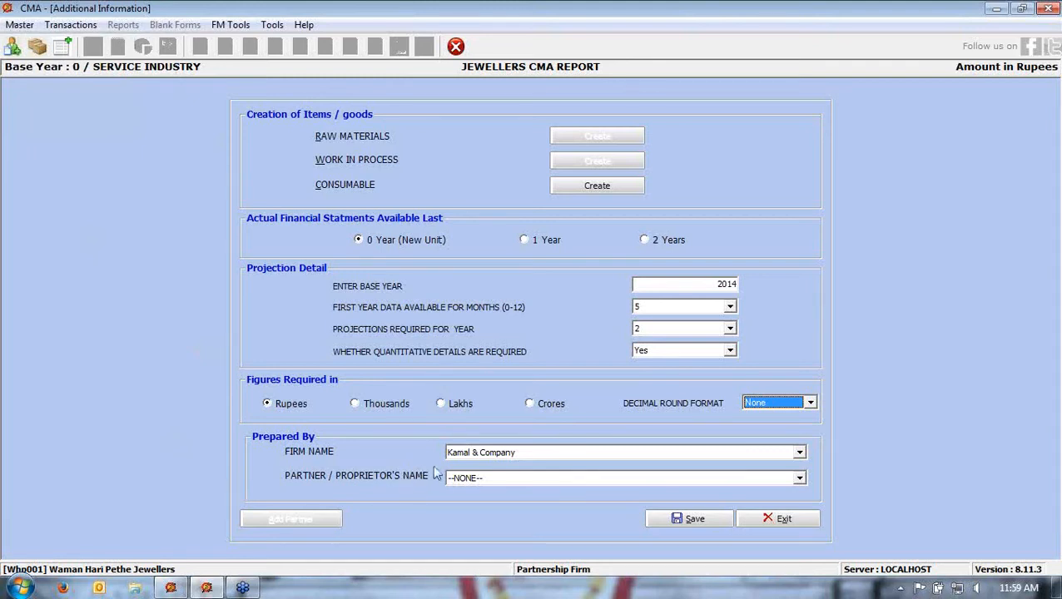
left_click(471, 453)
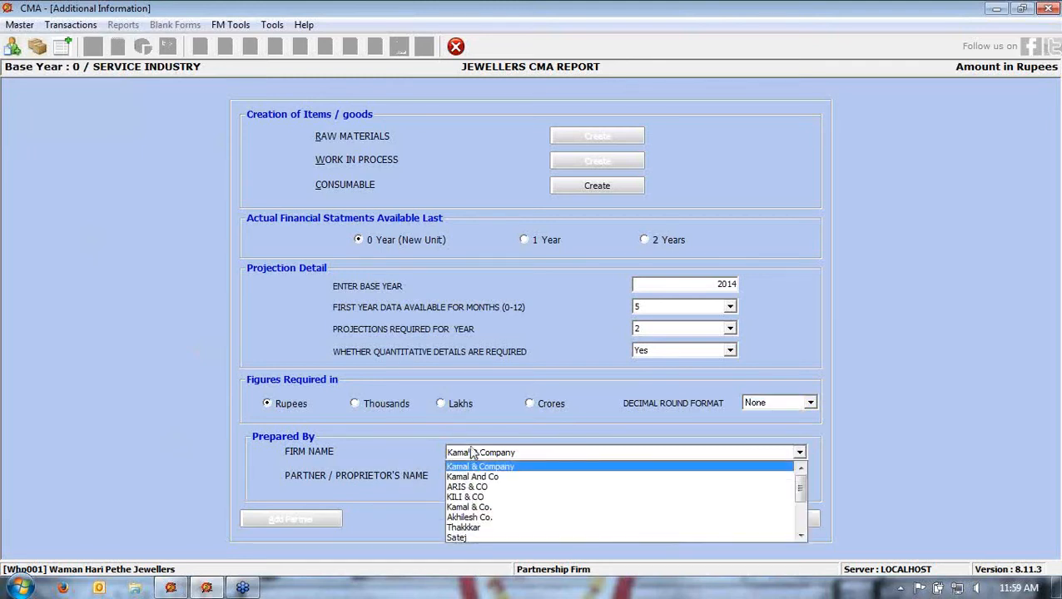
left_click(466, 470)
left_click(466, 477)
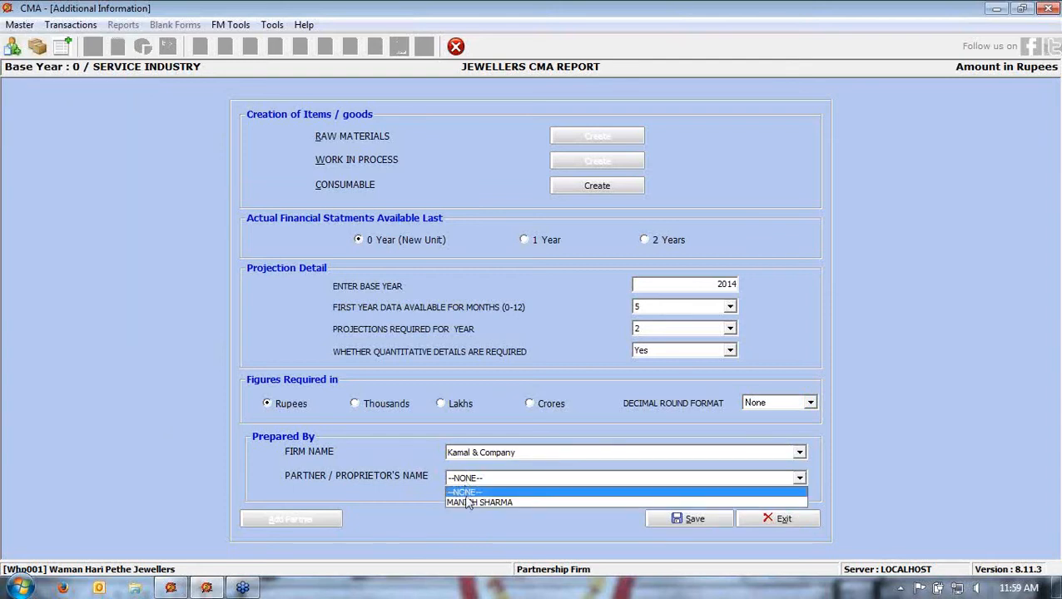
left_click(468, 502)
Save the additional information, accepting that the available financial statements choice becomes locked, and close the form
left_click(664, 520)
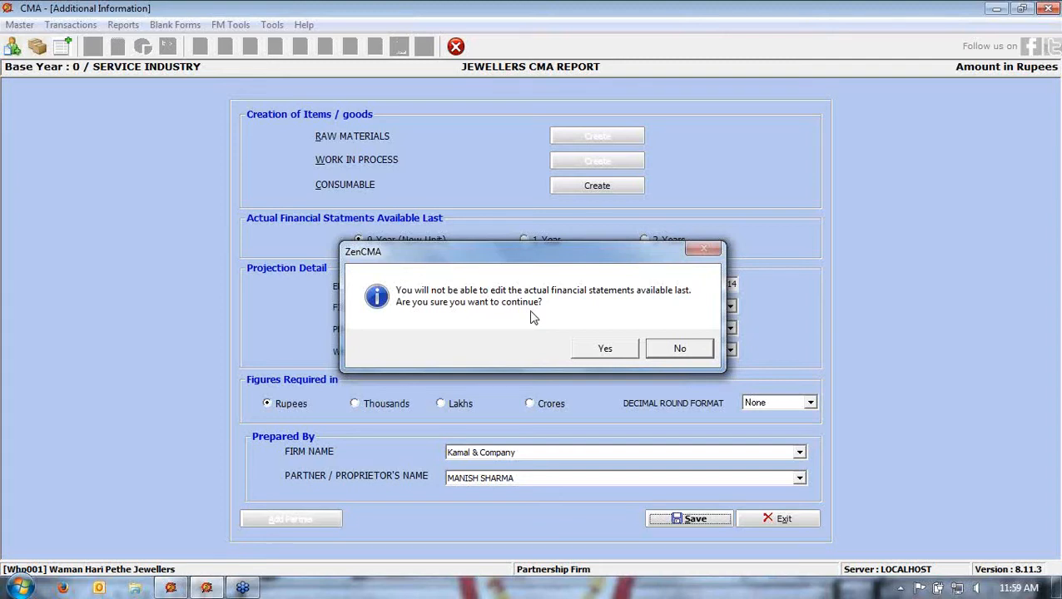
left_click_drag(513, 258, 506, 312)
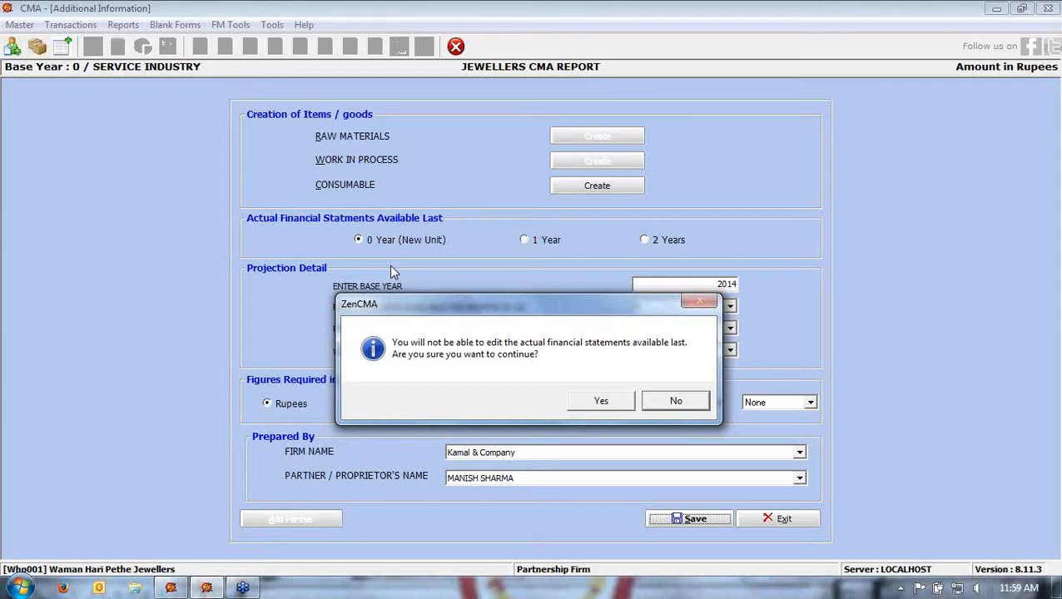
left_click(587, 401)
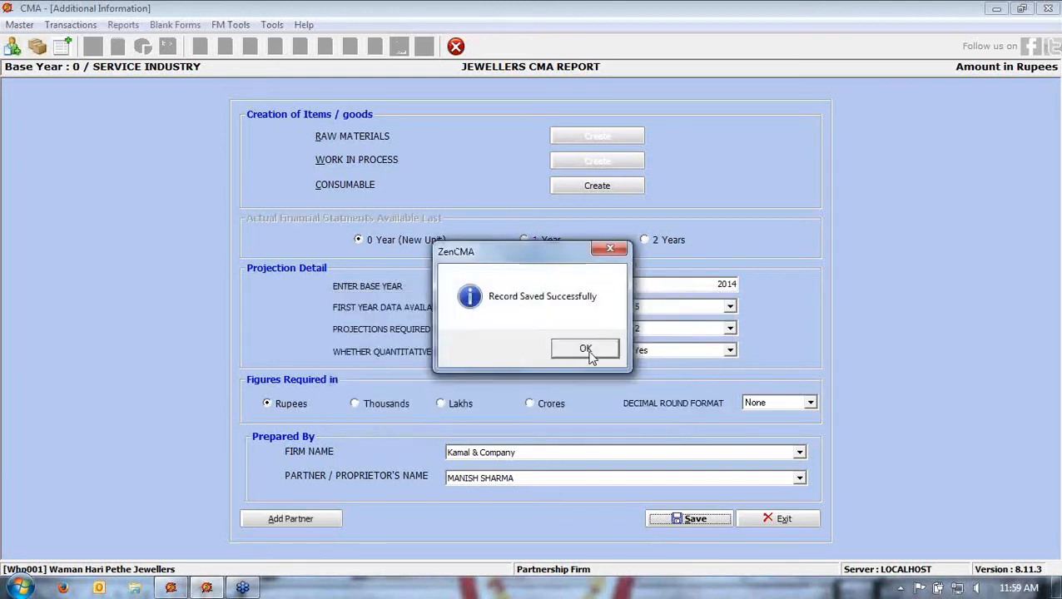
left_click(587, 351)
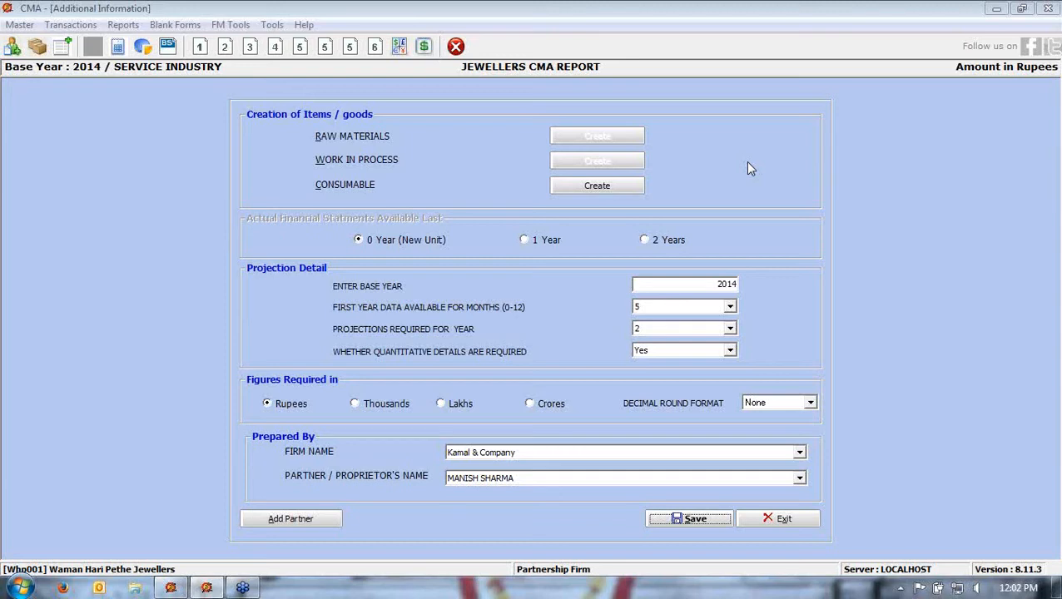
left_click(699, 524)
left_click(586, 349)
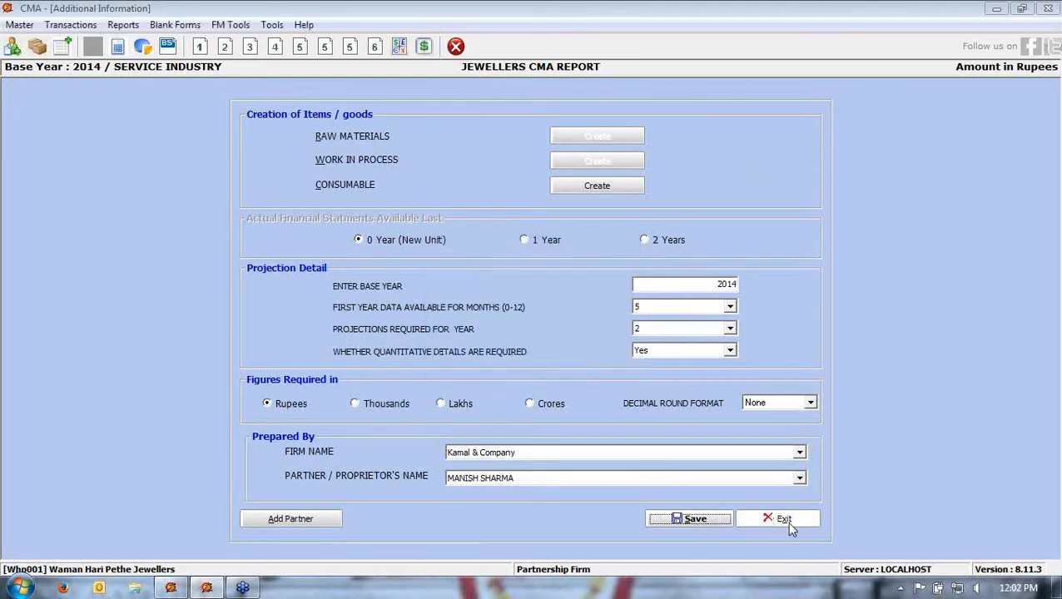
left_click(786, 521)
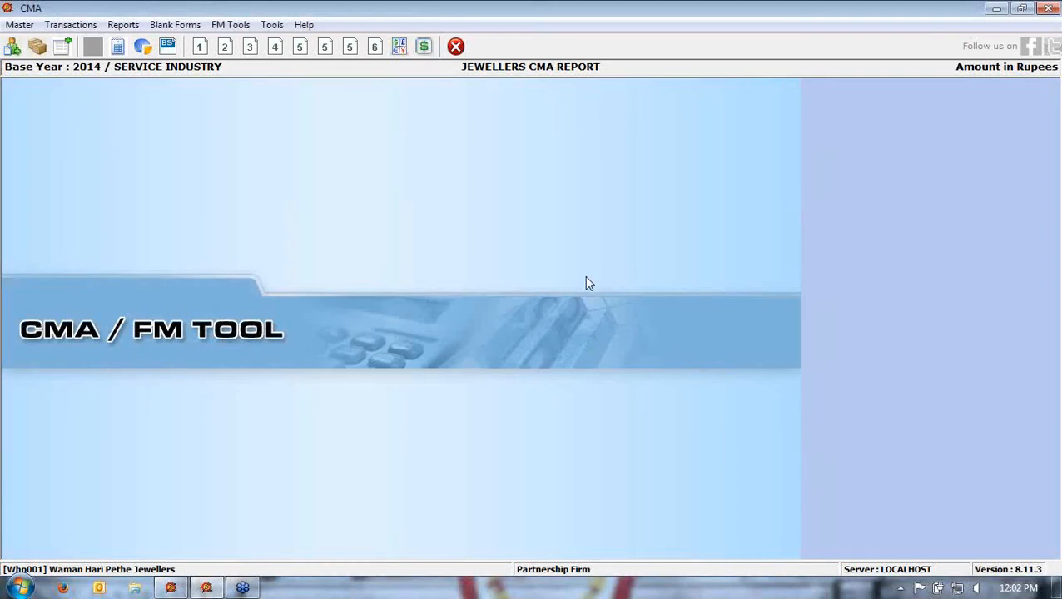
Open the cost of project details, examine the entry columns for land from description to expenditure, and close the form without entering anything
left_click(71, 24)
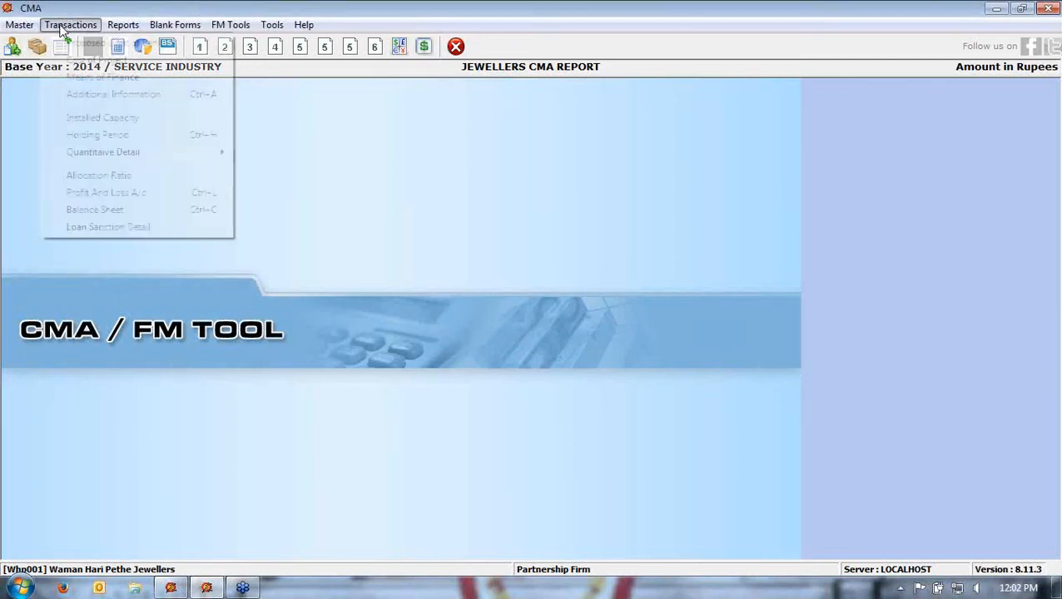
left_click(75, 59)
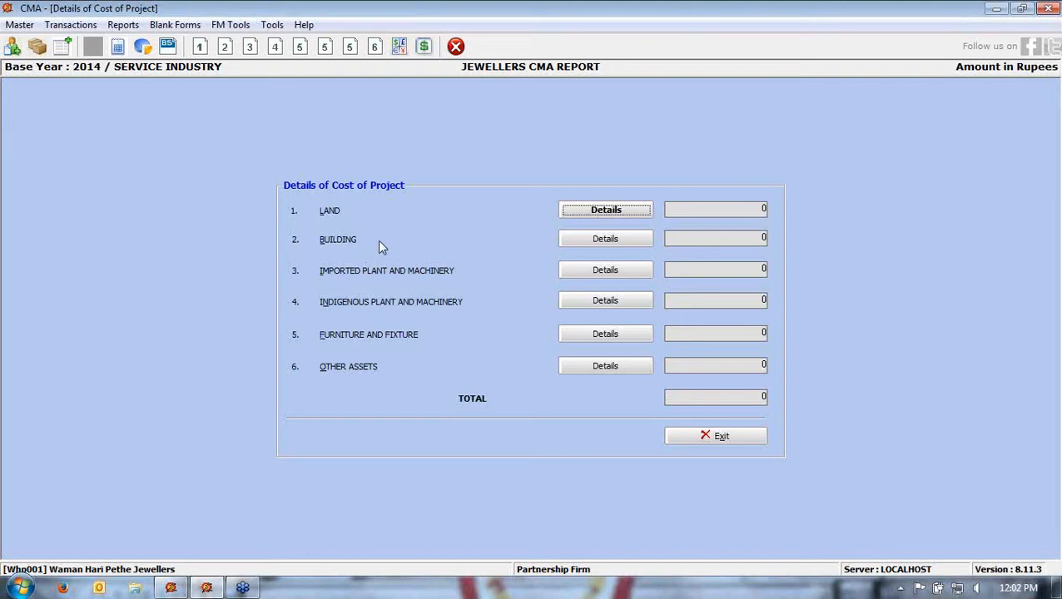
left_click(589, 211)
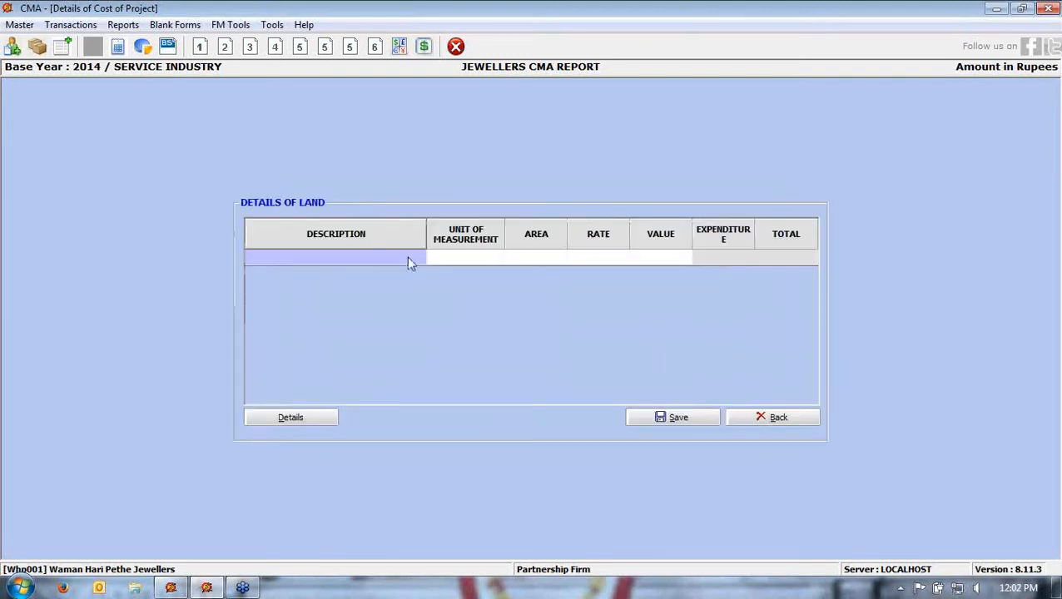
left_click(370, 257)
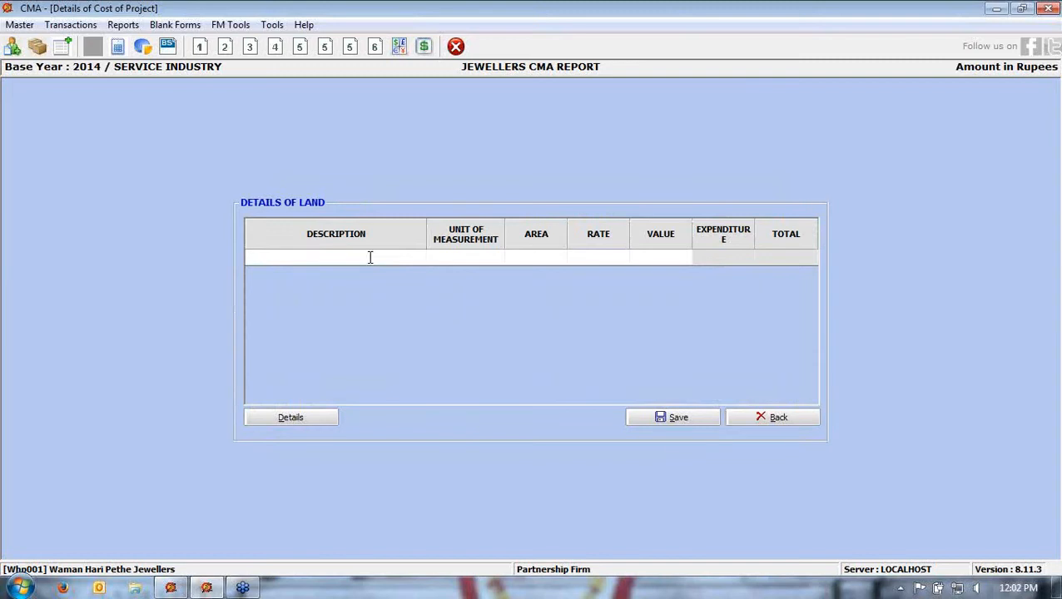
left_click(438, 258)
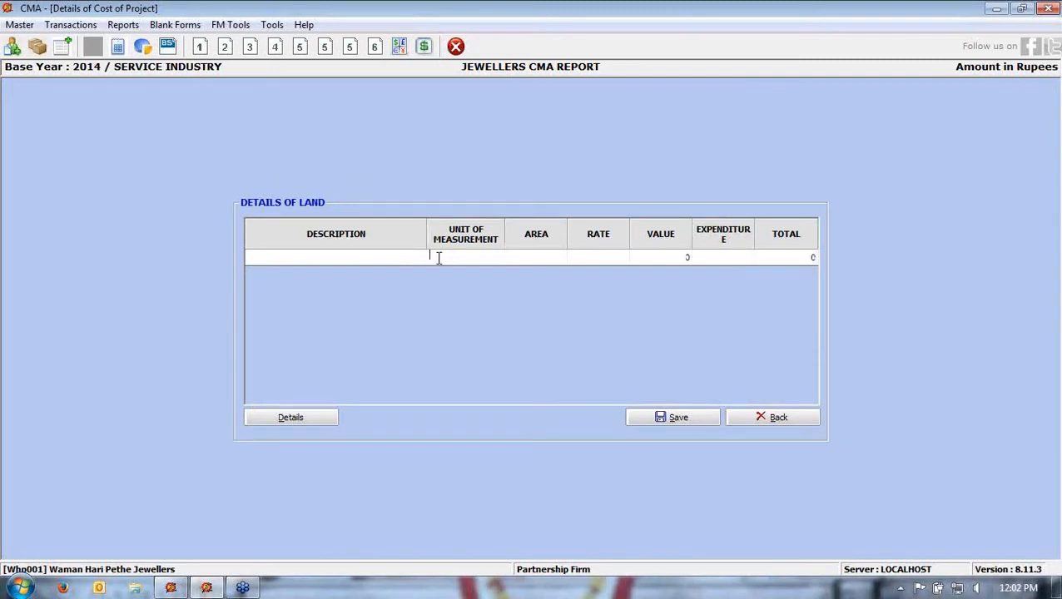
left_click(540, 261)
left_click(580, 260)
left_click(716, 260)
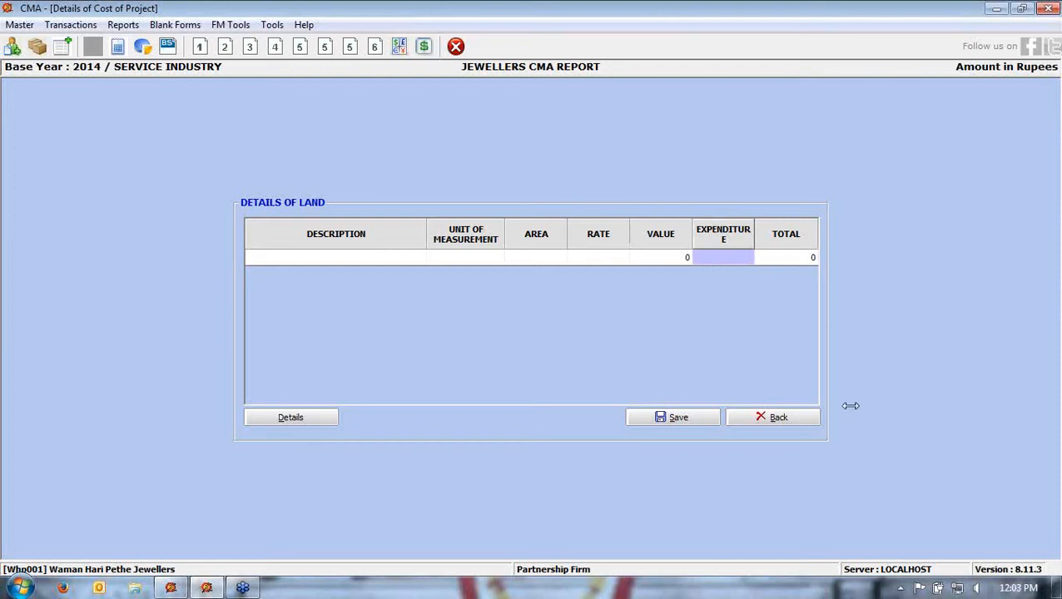
left_click(799, 418)
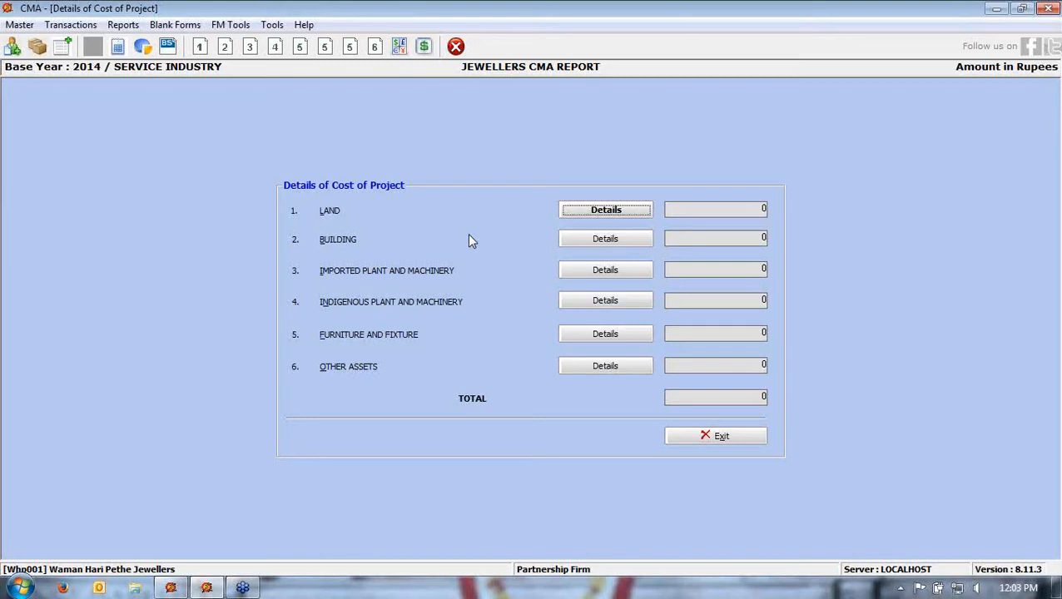
left_click(715, 436)
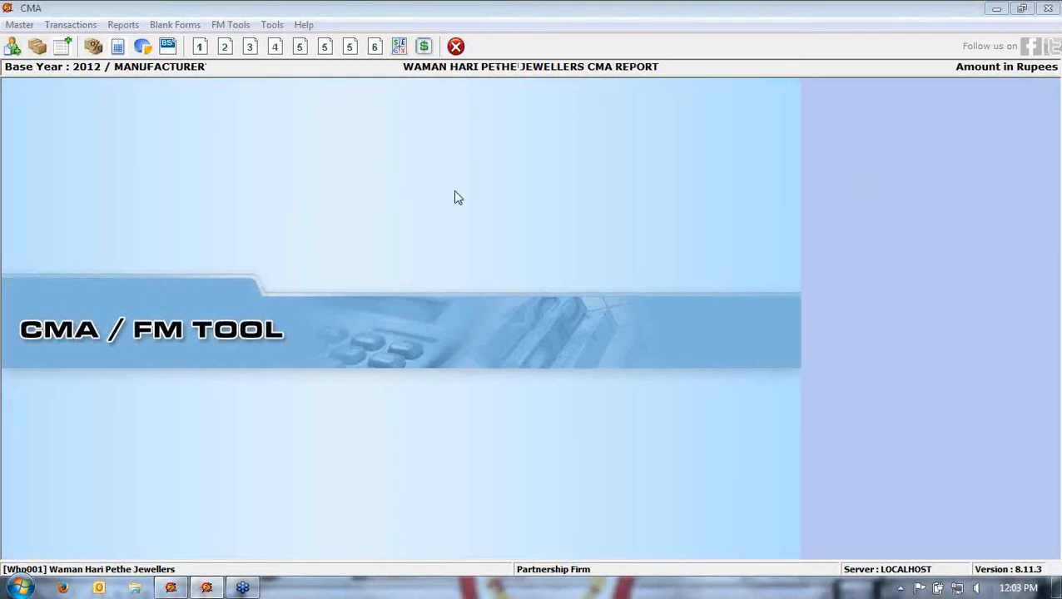
Open the proposed bank limits, go through the balance sheet date and each field of the Hdfc Bank row, and save the form
left_click(92, 27)
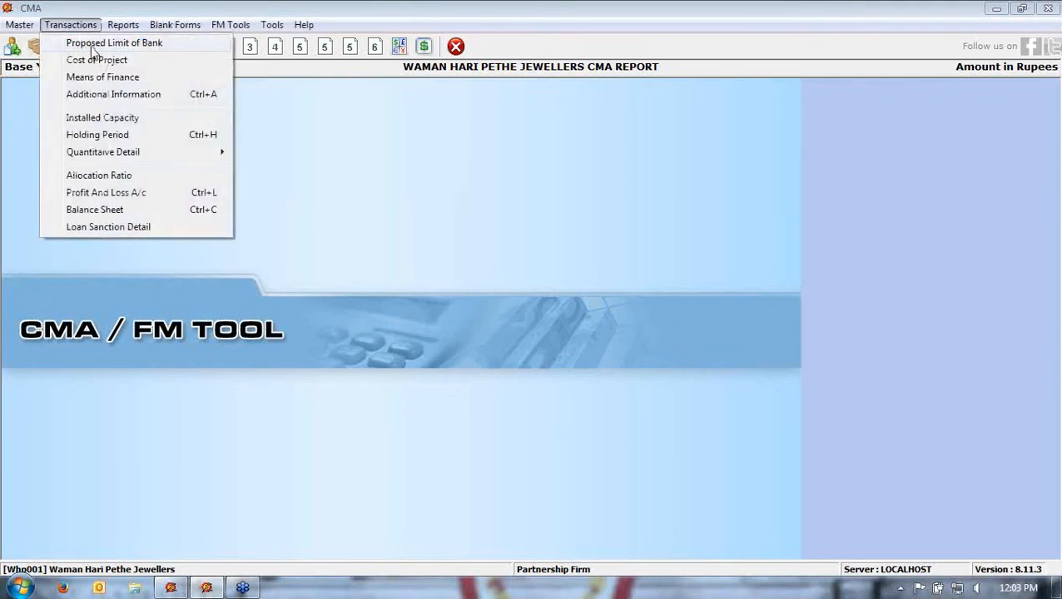
left_click(93, 45)
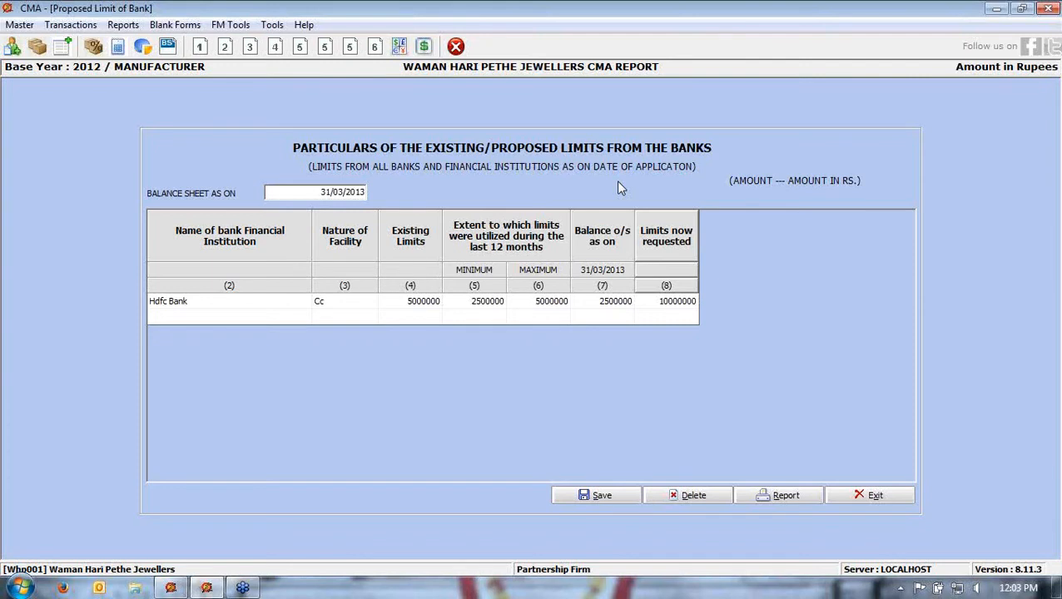
left_click(283, 193)
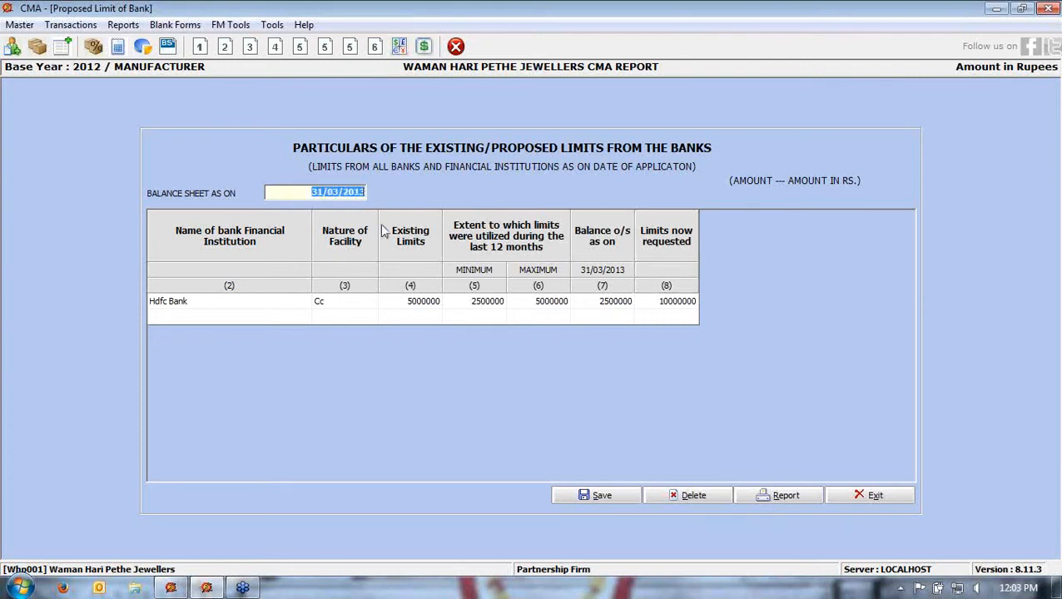
left_click(250, 306)
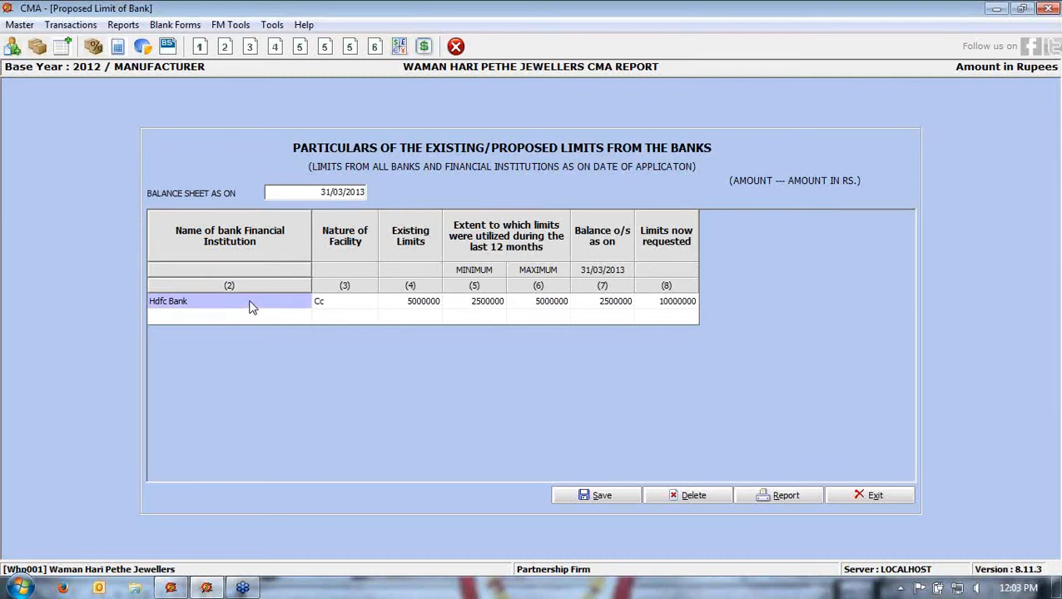
left_click(337, 306)
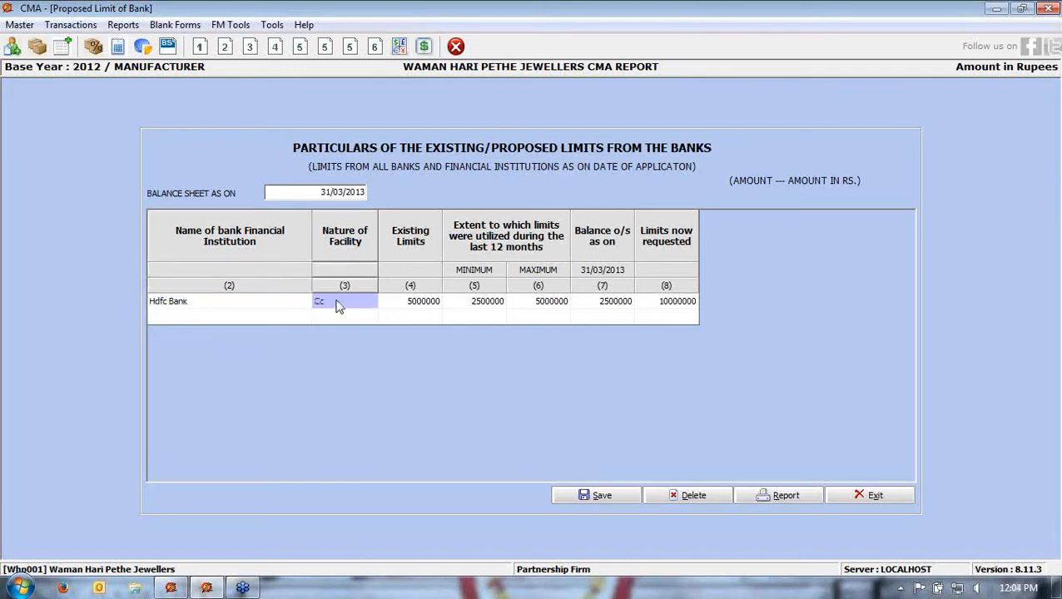
left_click(405, 308)
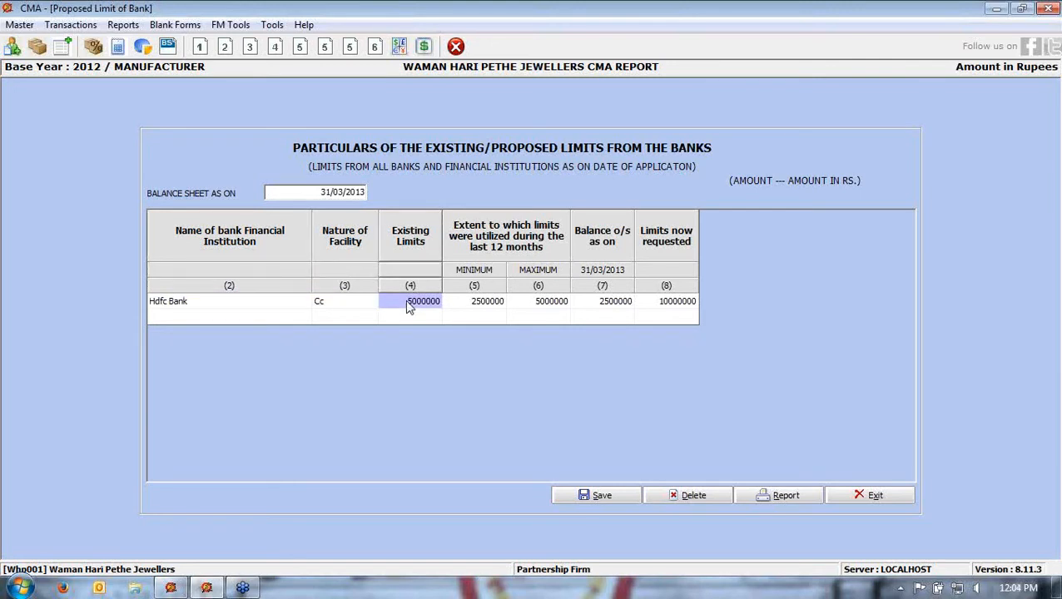
left_click(470, 308)
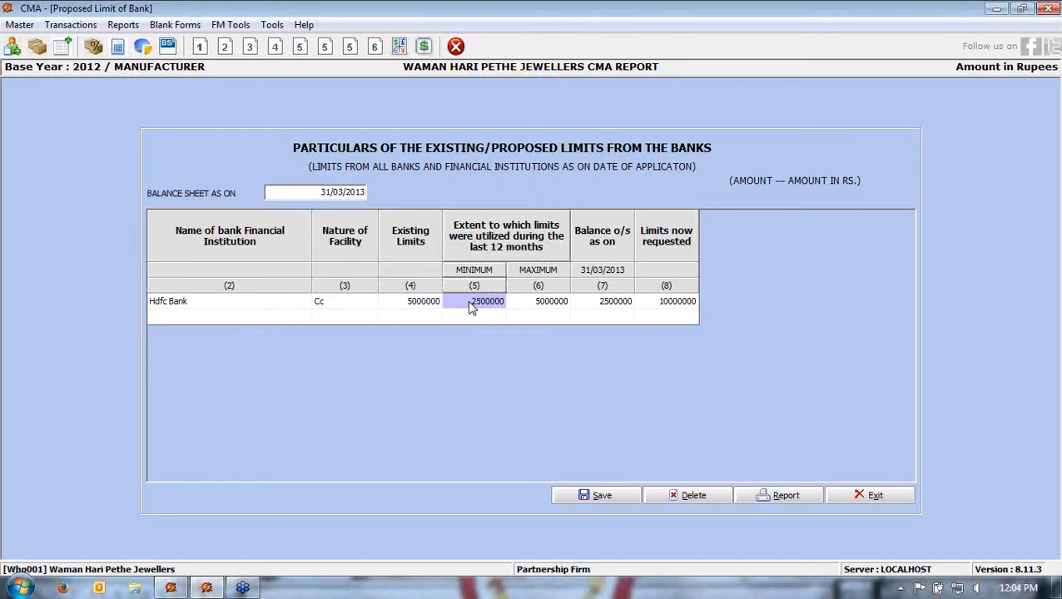
left_click(527, 308)
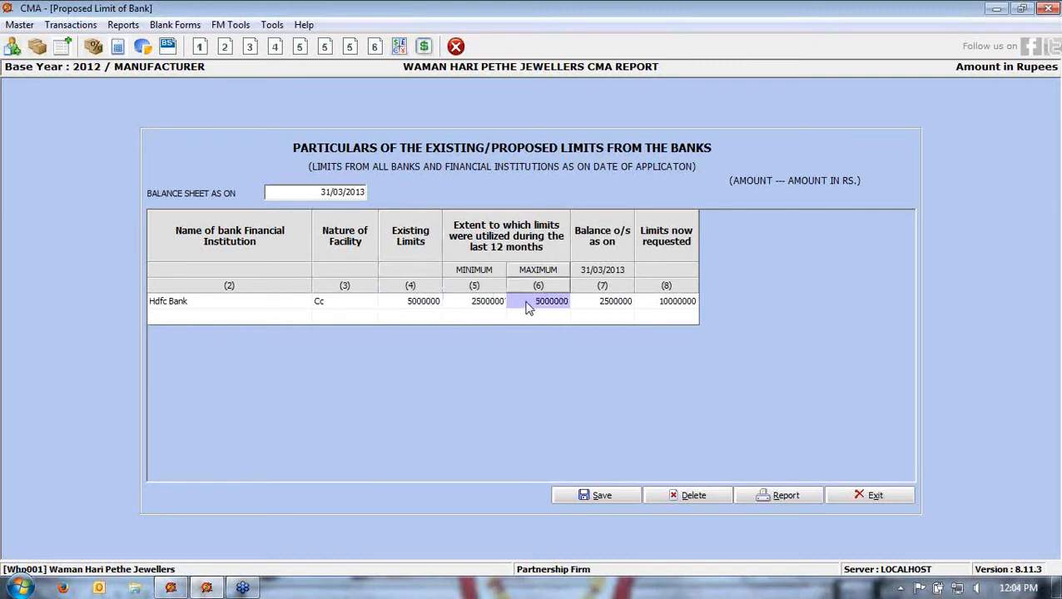
left_click(594, 306)
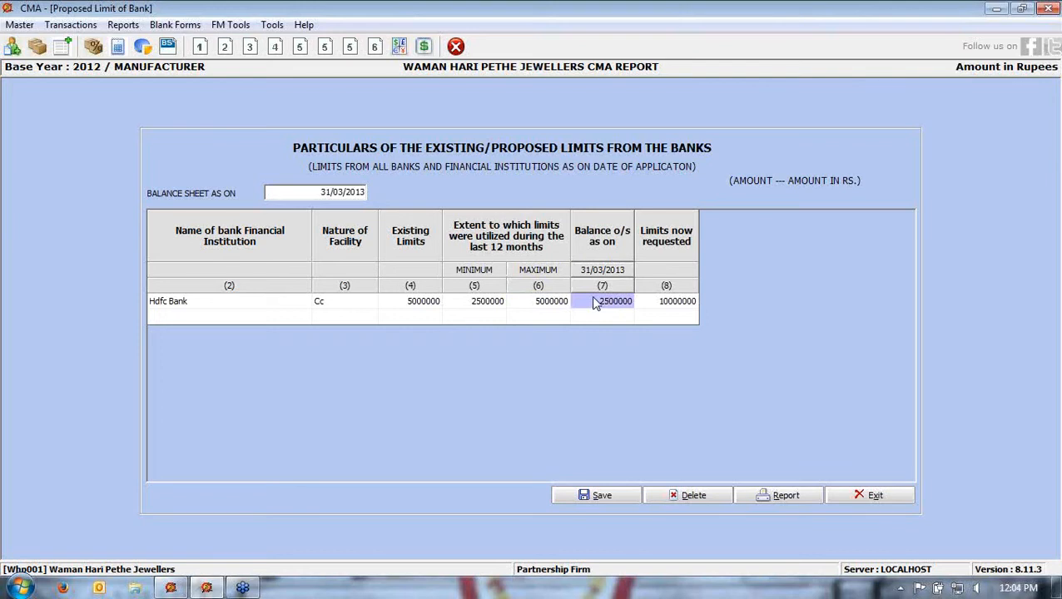
left_click(651, 308)
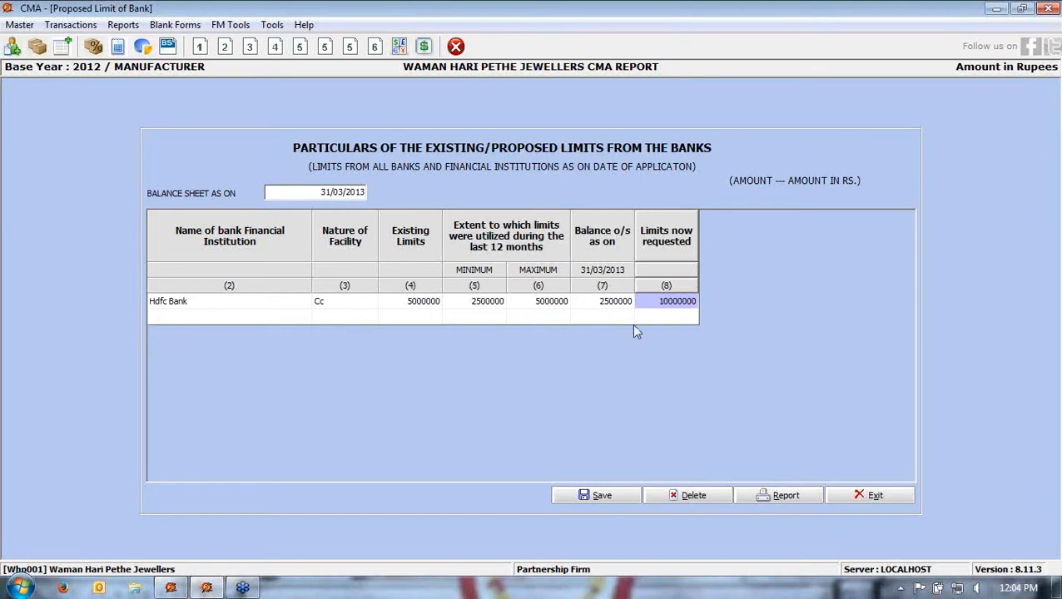
left_click(594, 496)
left_click(583, 350)
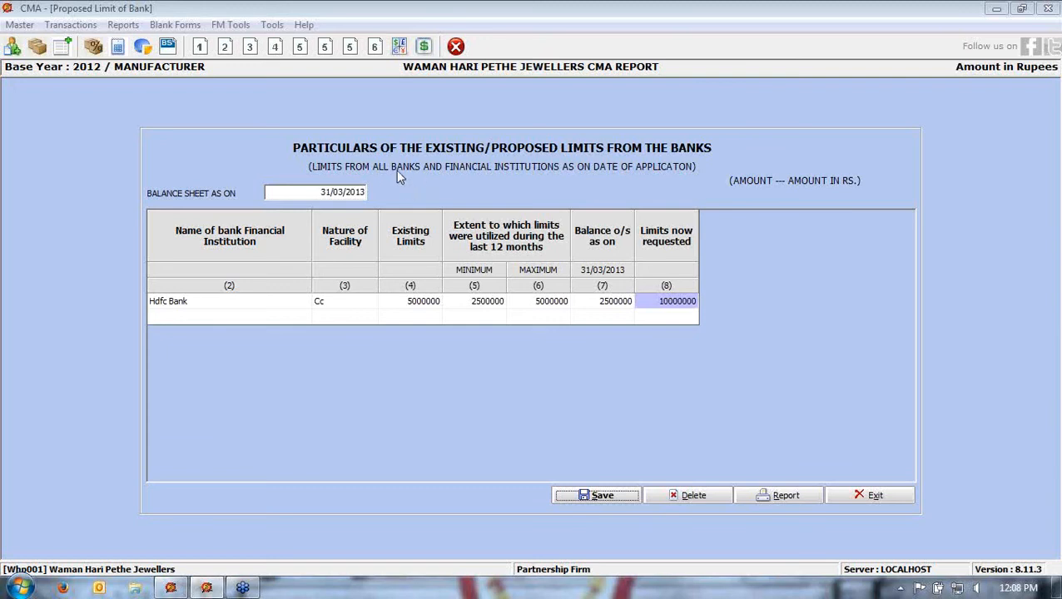
Open the means of finance, examine the promoter's contribution and long-term loans and advances details, and close the form without entries
left_click(71, 24)
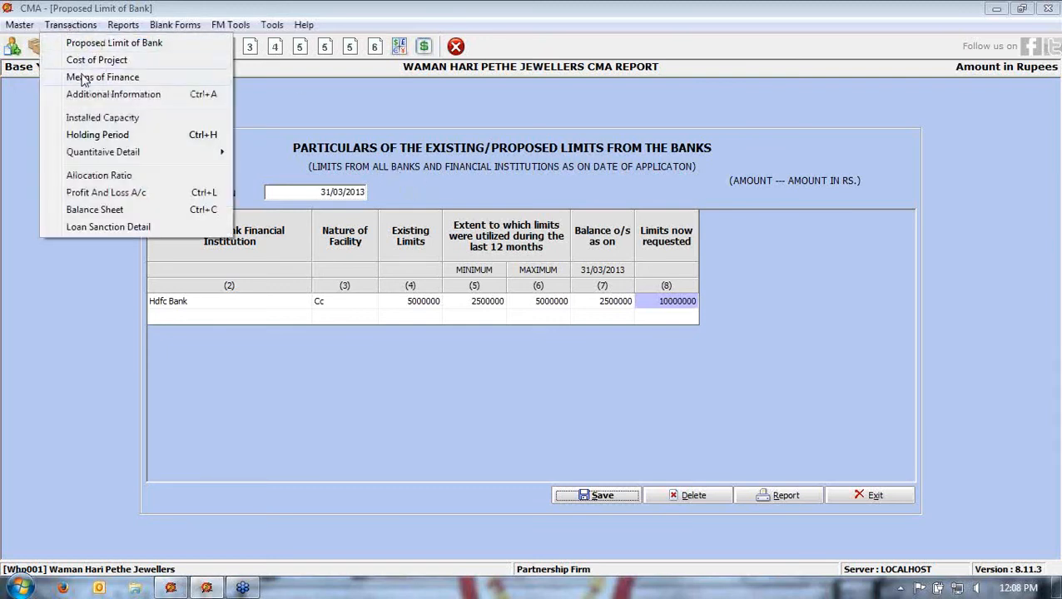
left_click(84, 78)
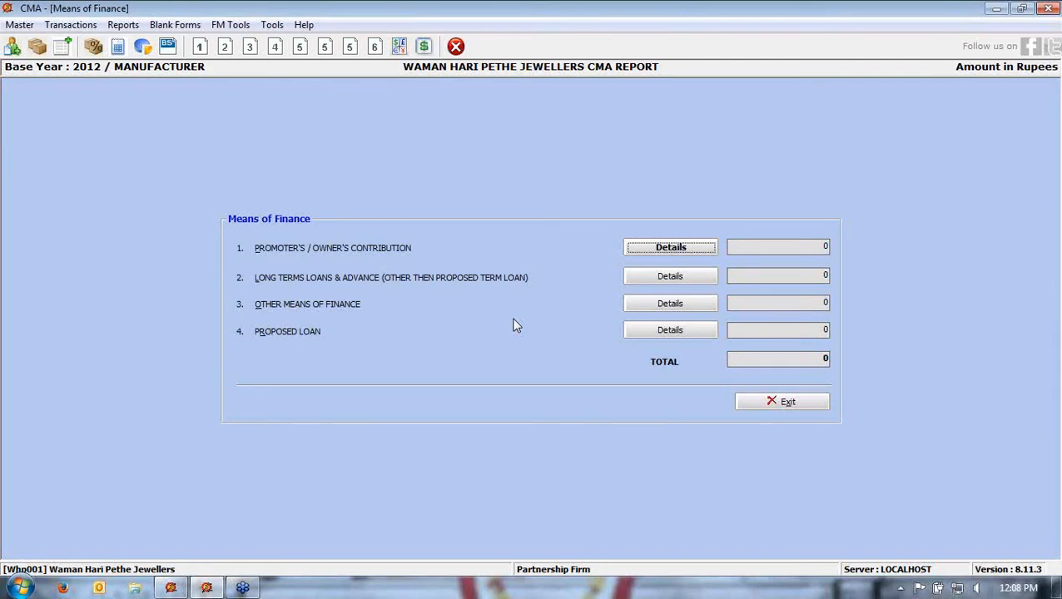
left_click(664, 248)
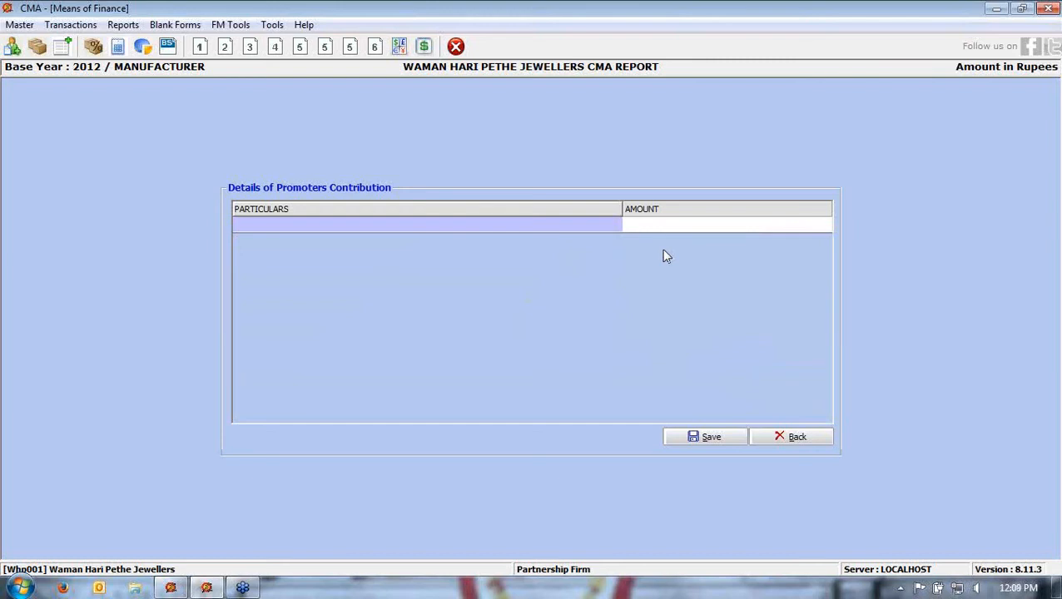
left_click(769, 434)
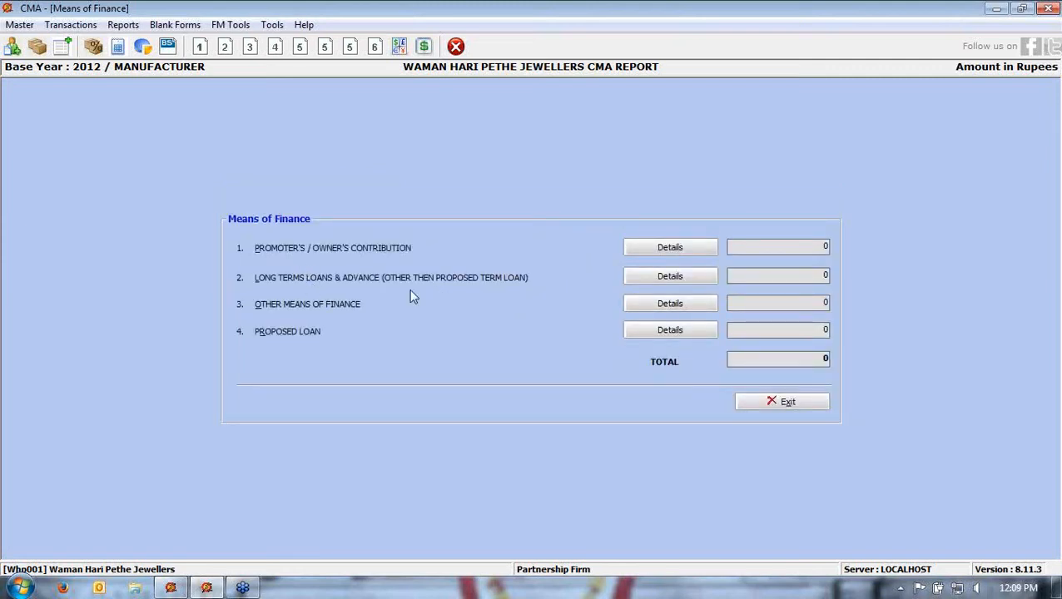
left_click(659, 284)
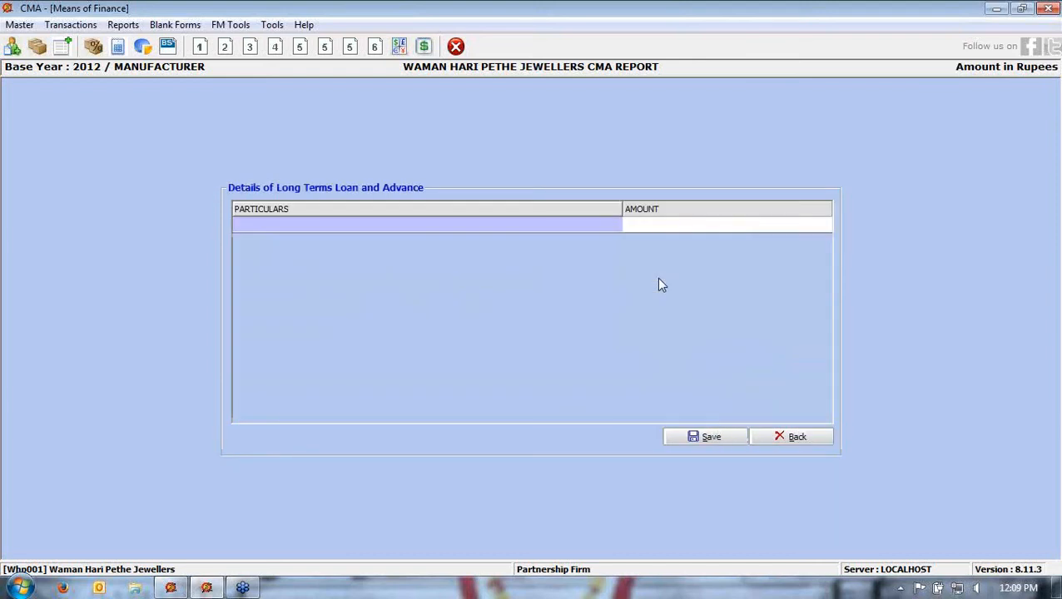
left_click(818, 440)
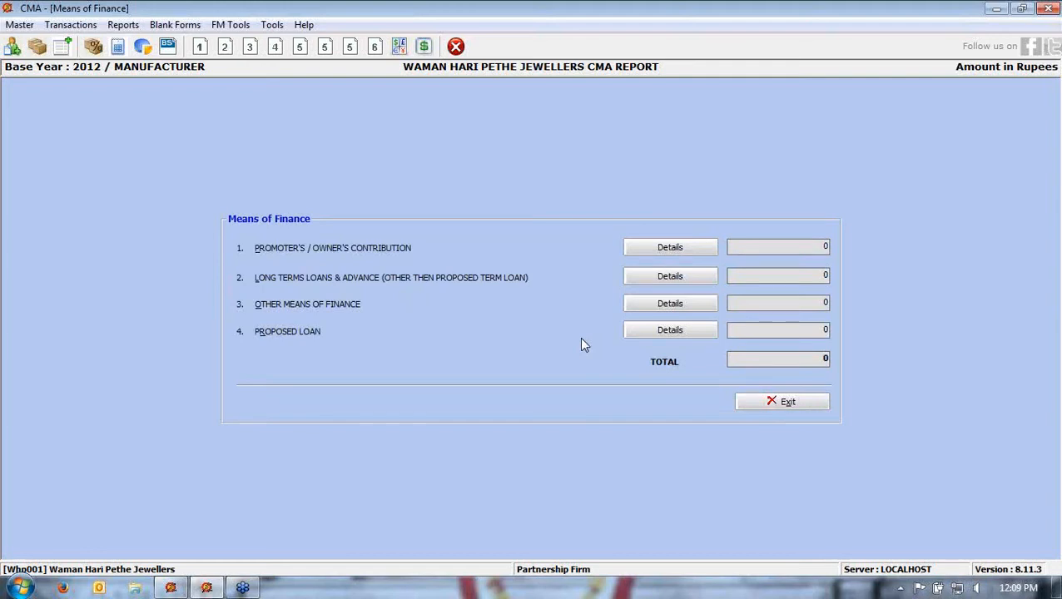
left_click(755, 405)
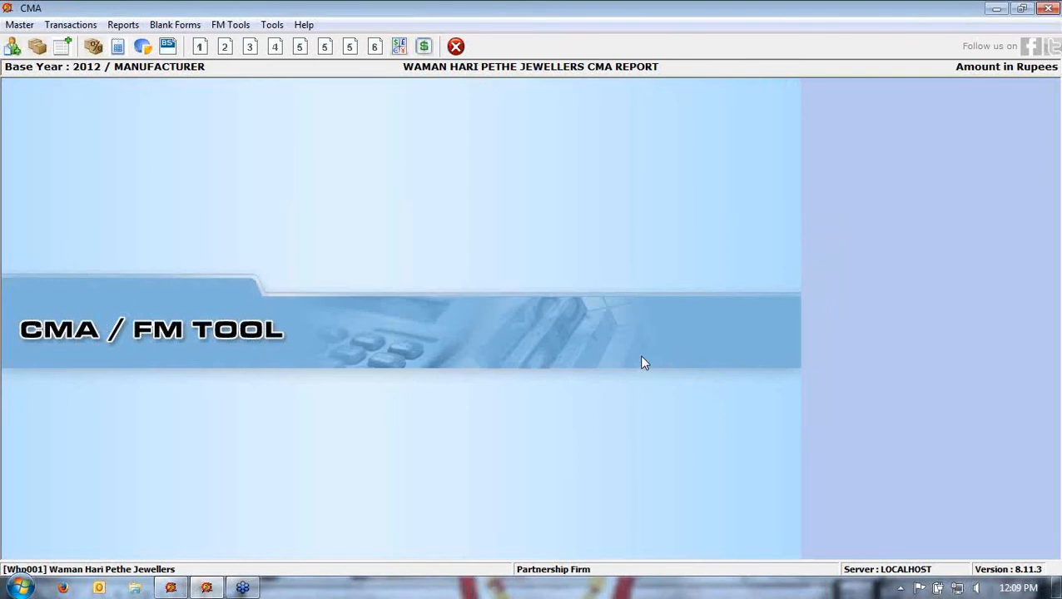
Open the installed capacity details and examine the particulars and the actual, estimated and projected year figures for the jewellery products
left_click(72, 25)
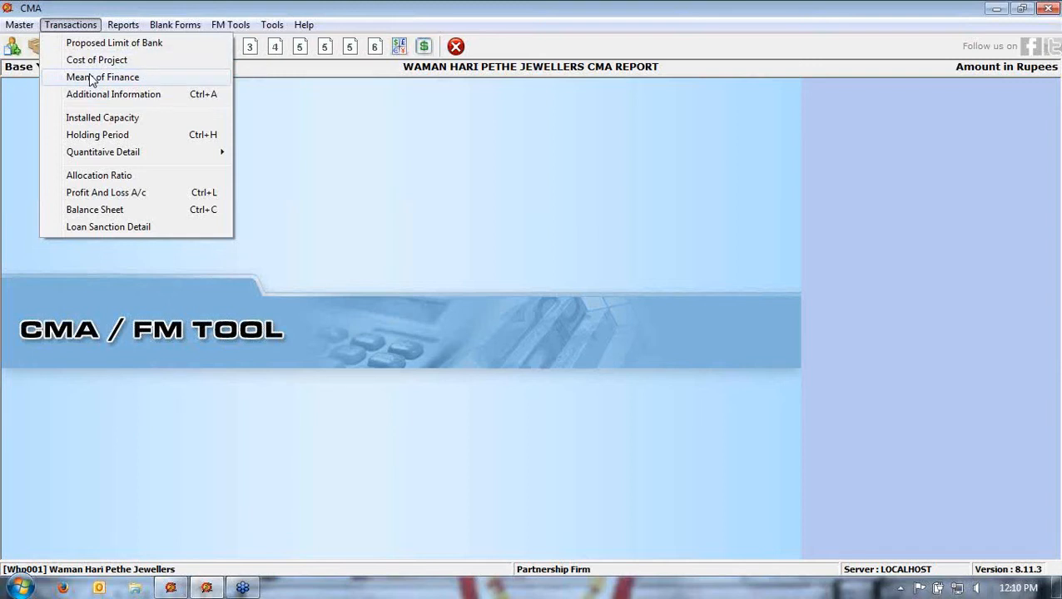
left_click(95, 120)
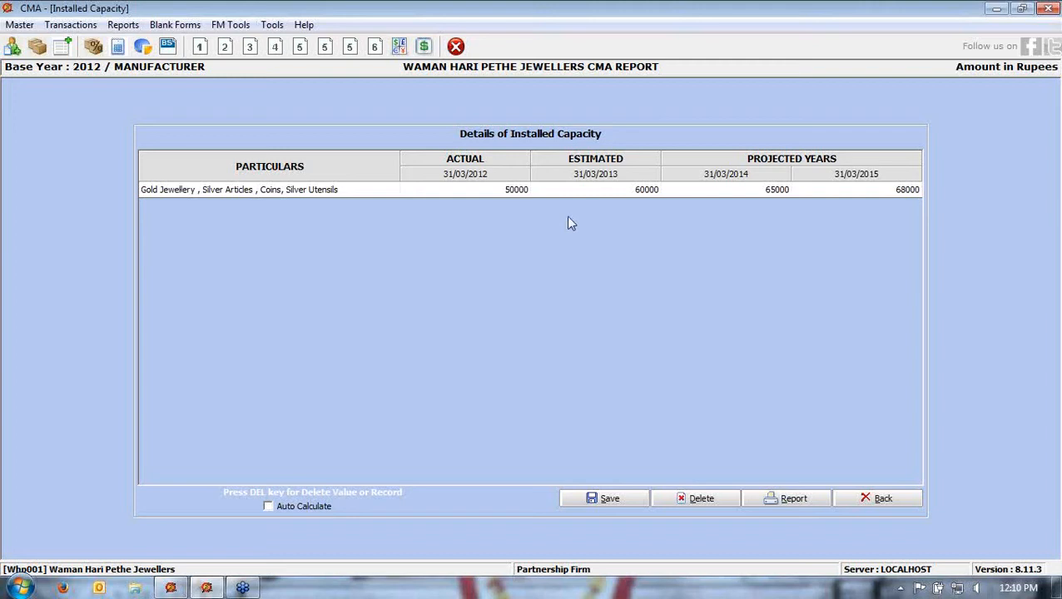
left_click(321, 196)
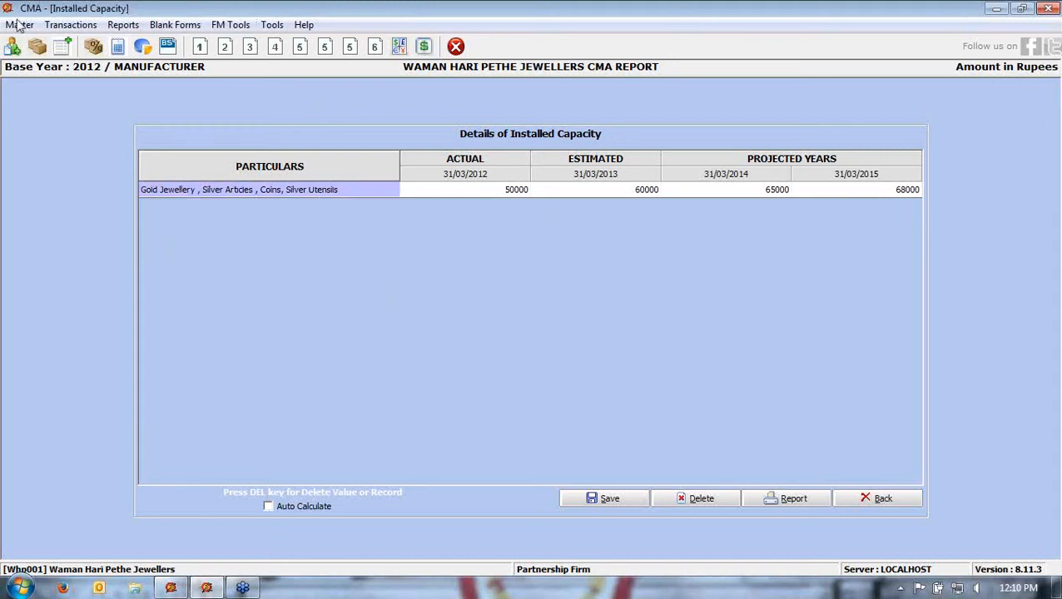
left_click(70, 24)
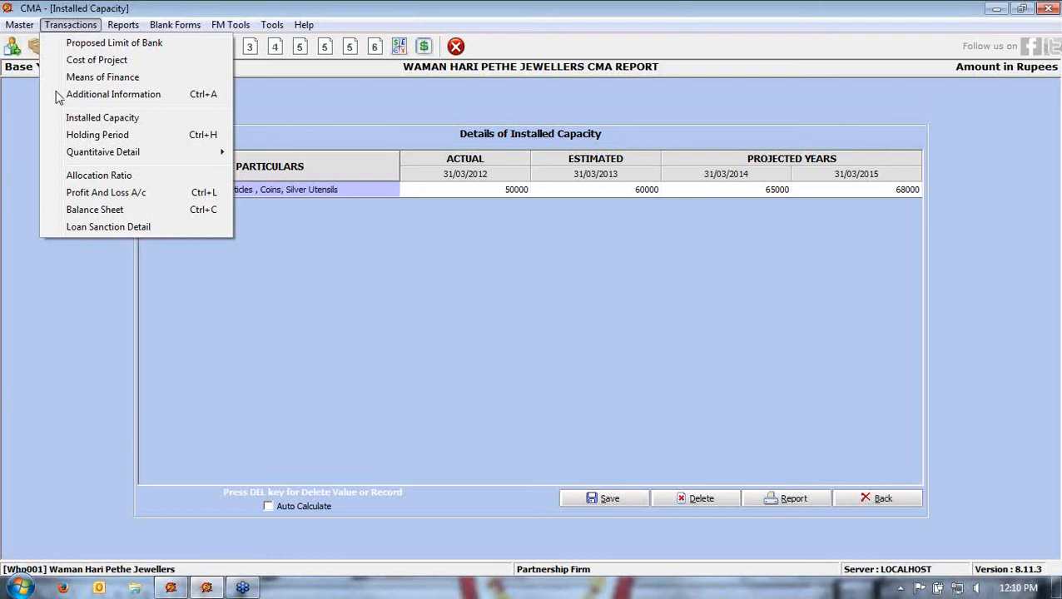
left_click(456, 283)
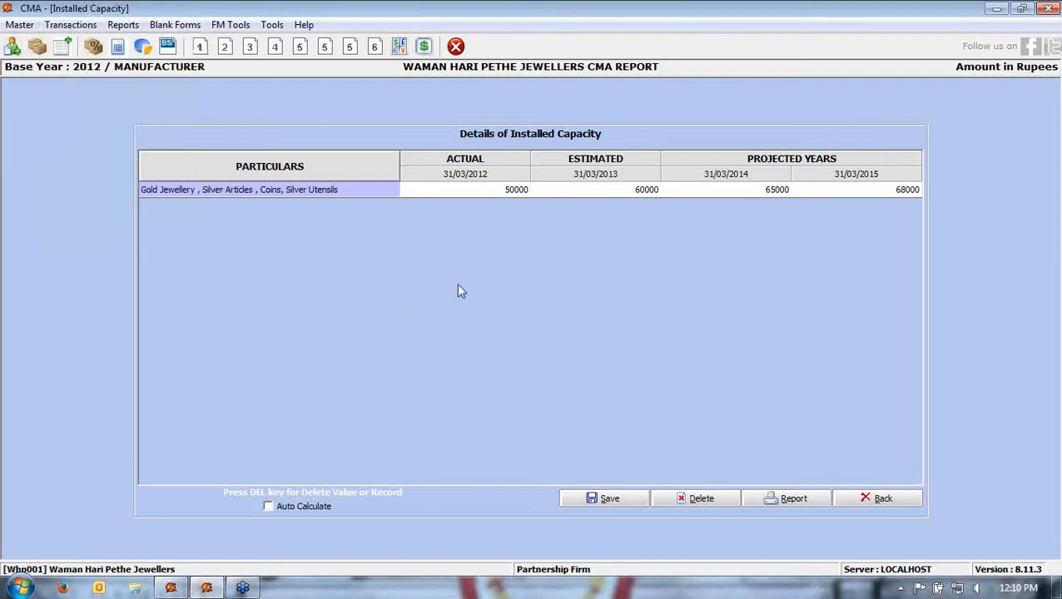
left_click(472, 193)
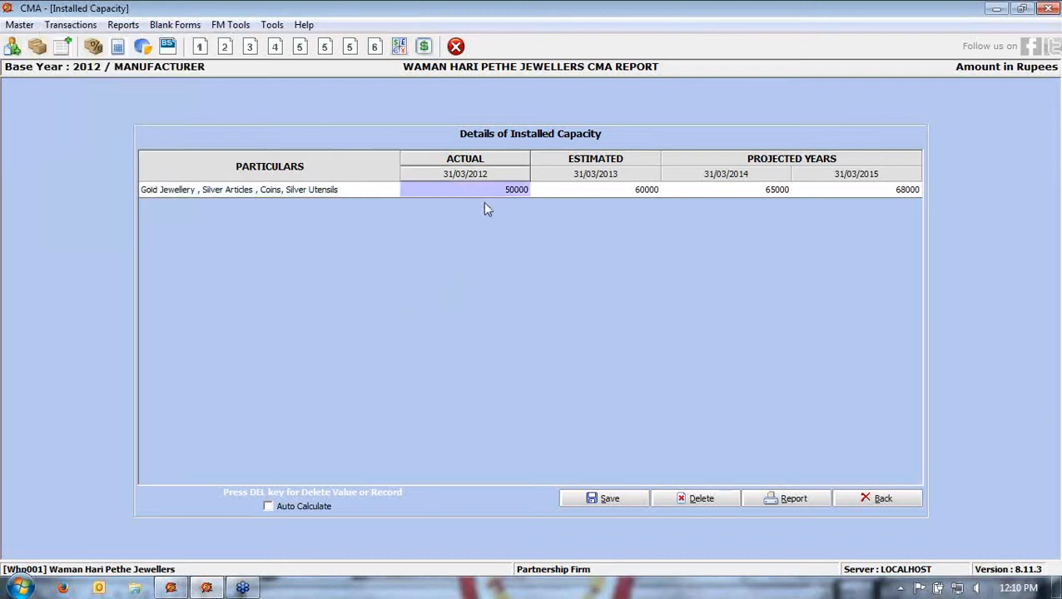
left_click(589, 191)
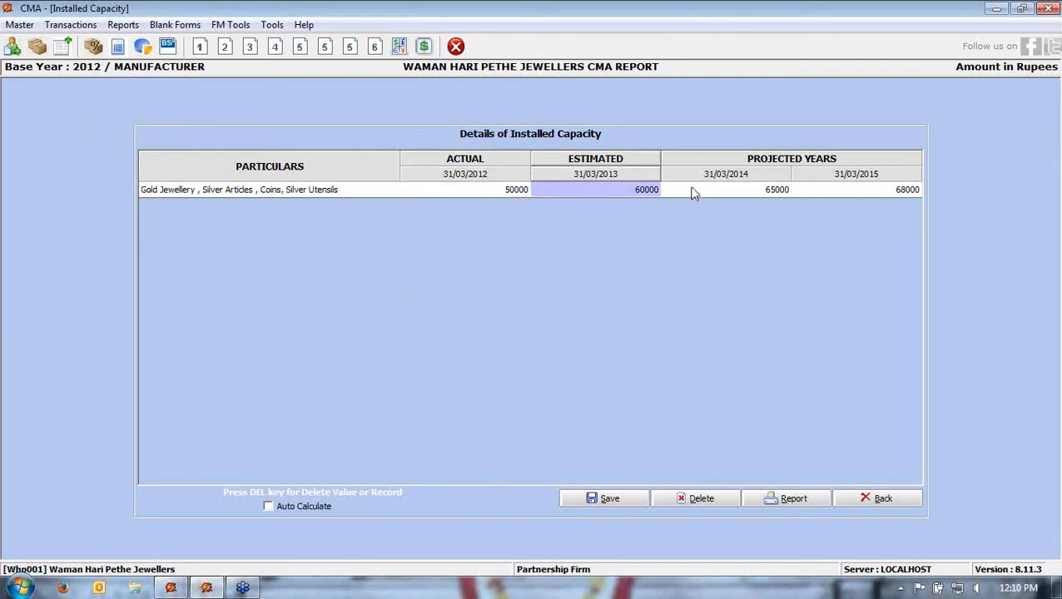
left_click(781, 190)
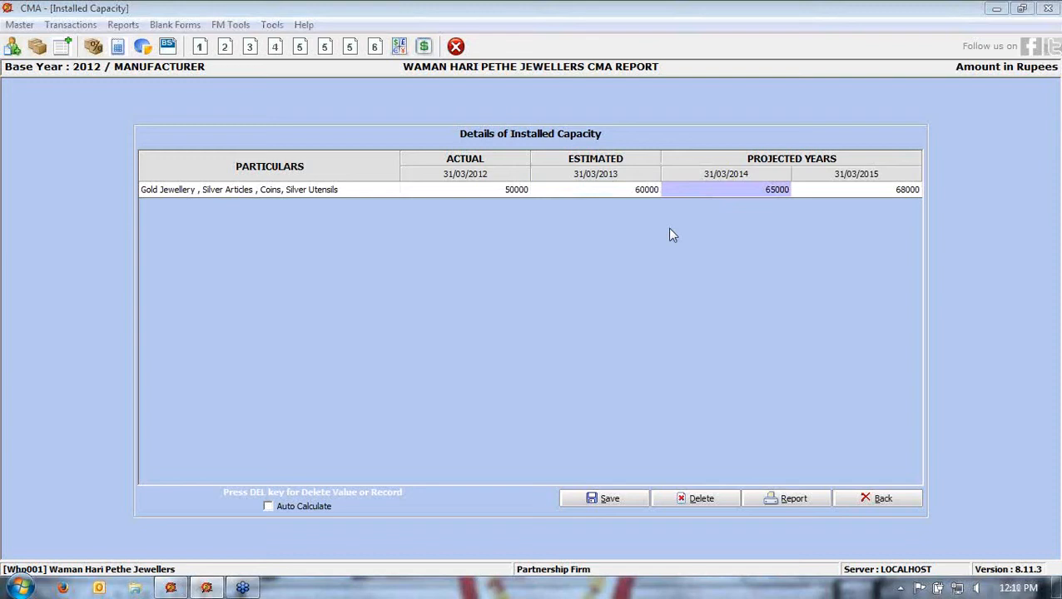
left_click(465, 197)
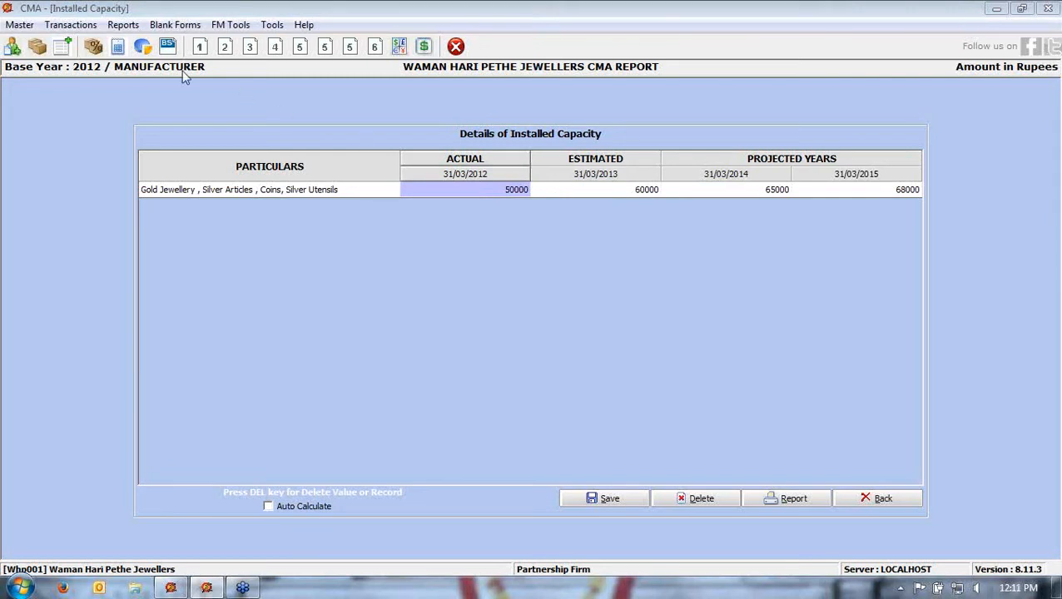
Open the holding period details and set the jewellery products' closing stock holding for 31/03/2012 to 50 days with auto calculation enabled
left_click(70, 25)
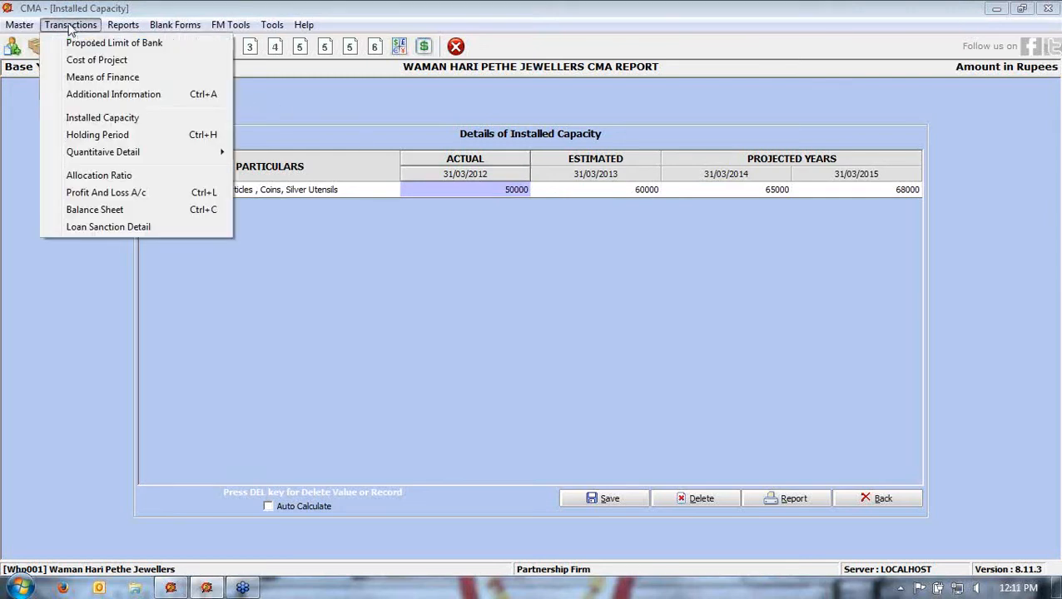
left_click(83, 136)
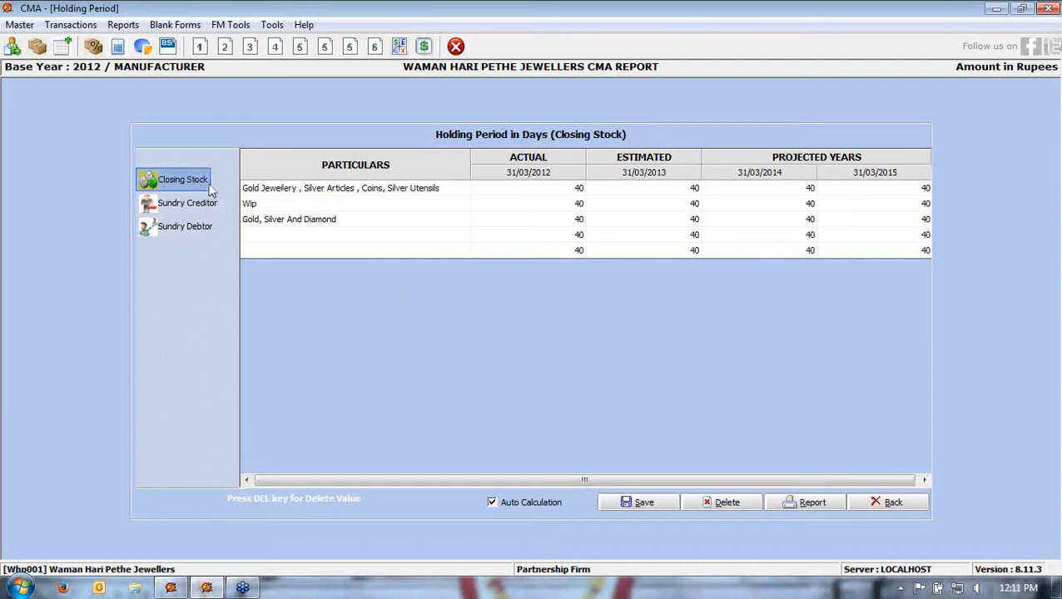
left_click(493, 195)
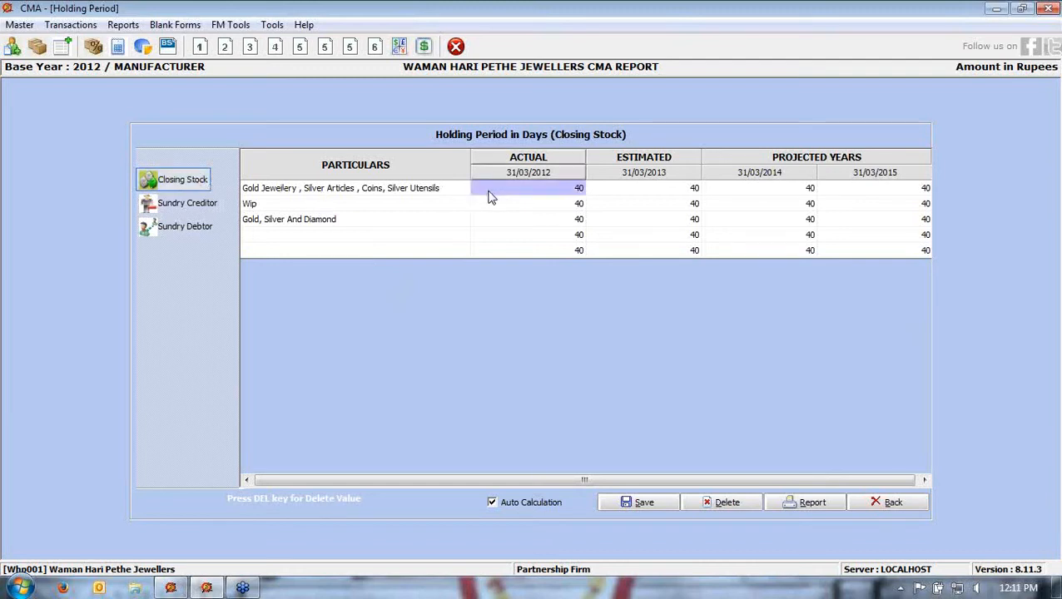
left_click(512, 505)
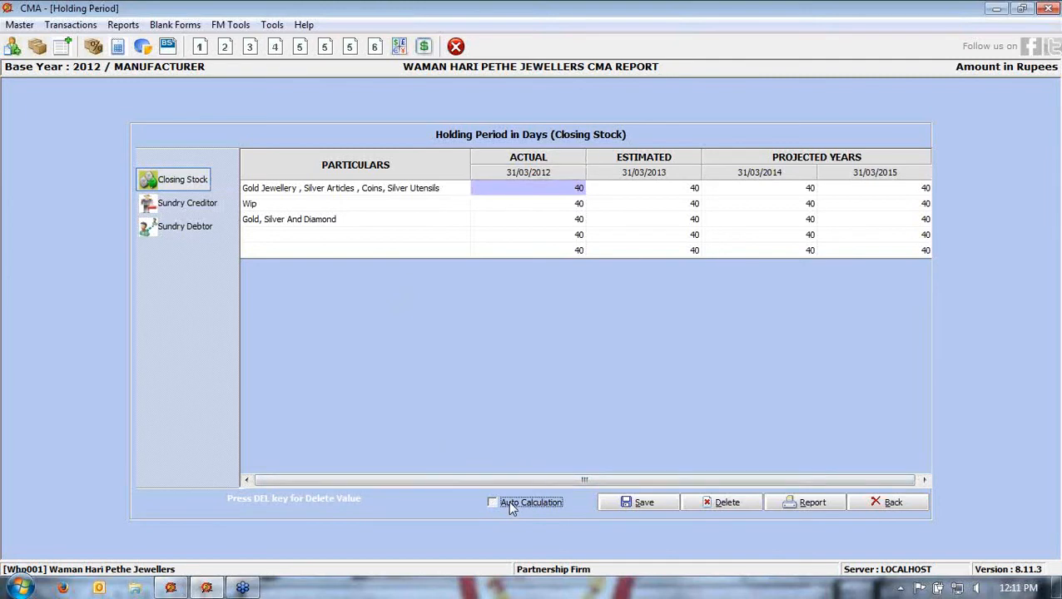
left_click(510, 505)
left_click(554, 194)
type("5")
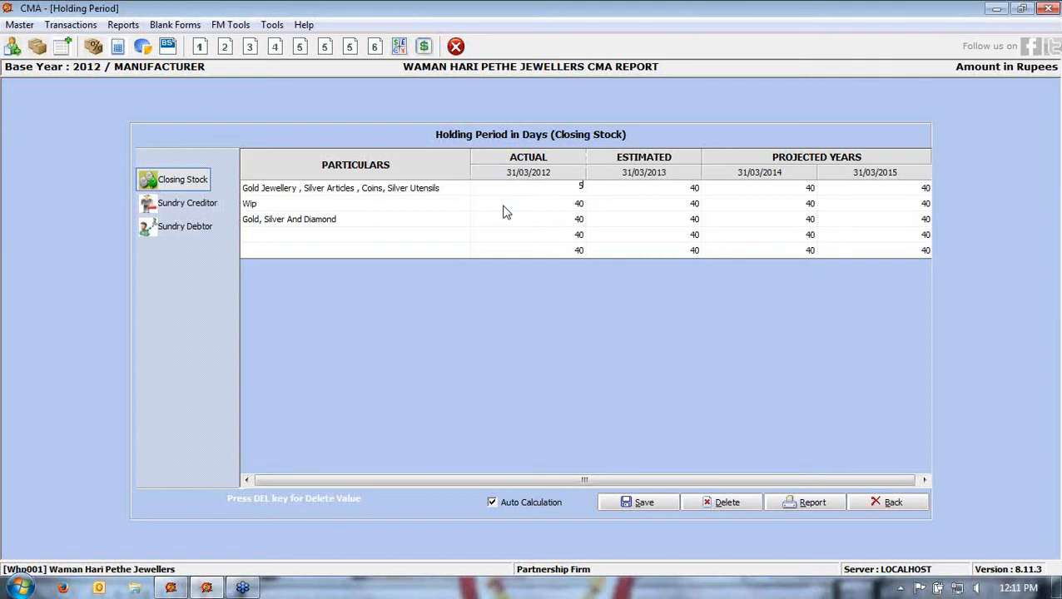
type("0")
key("Return")
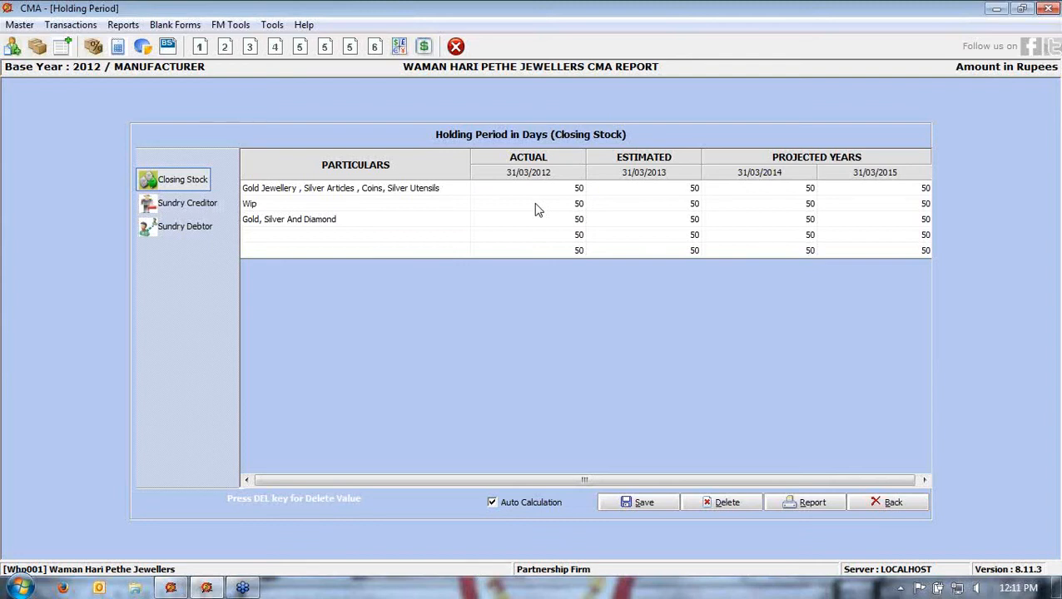
Save the closing stock holding periods after checking the estimated year's figure for the jewellery products
left_click(666, 191)
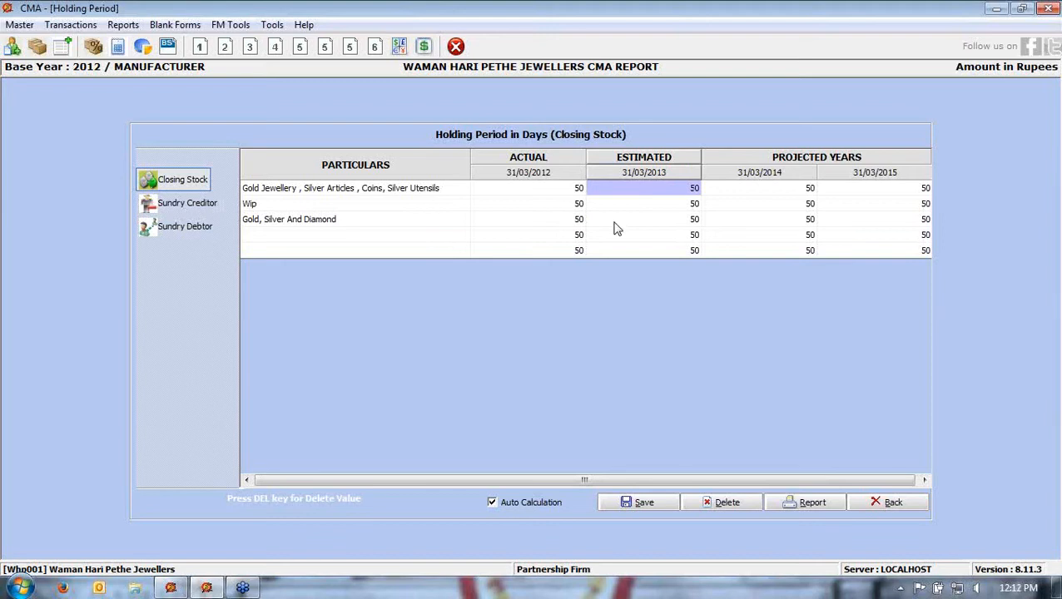
left_click(620, 503)
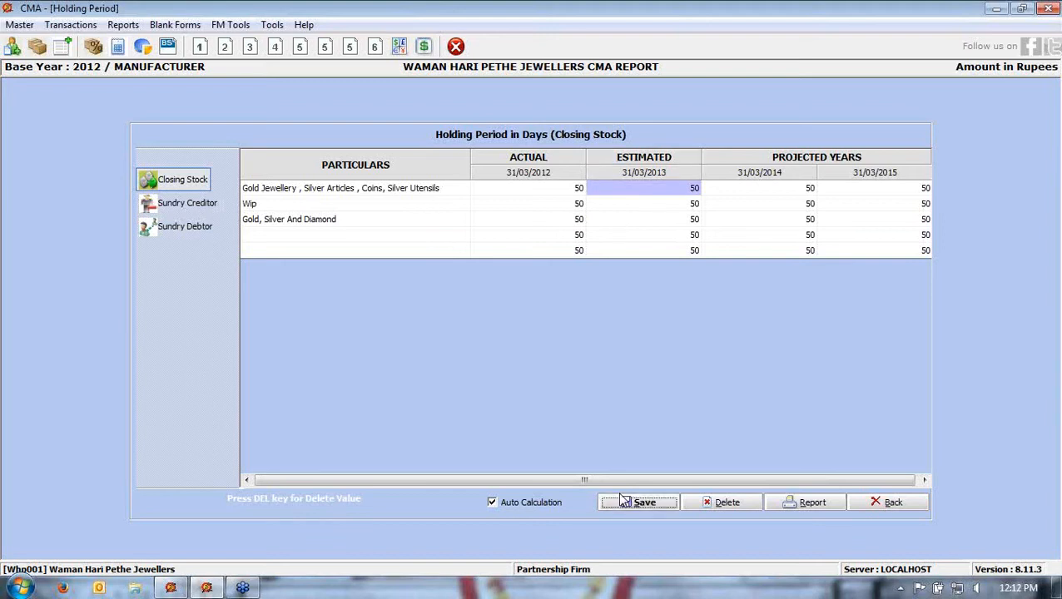
left_click(587, 350)
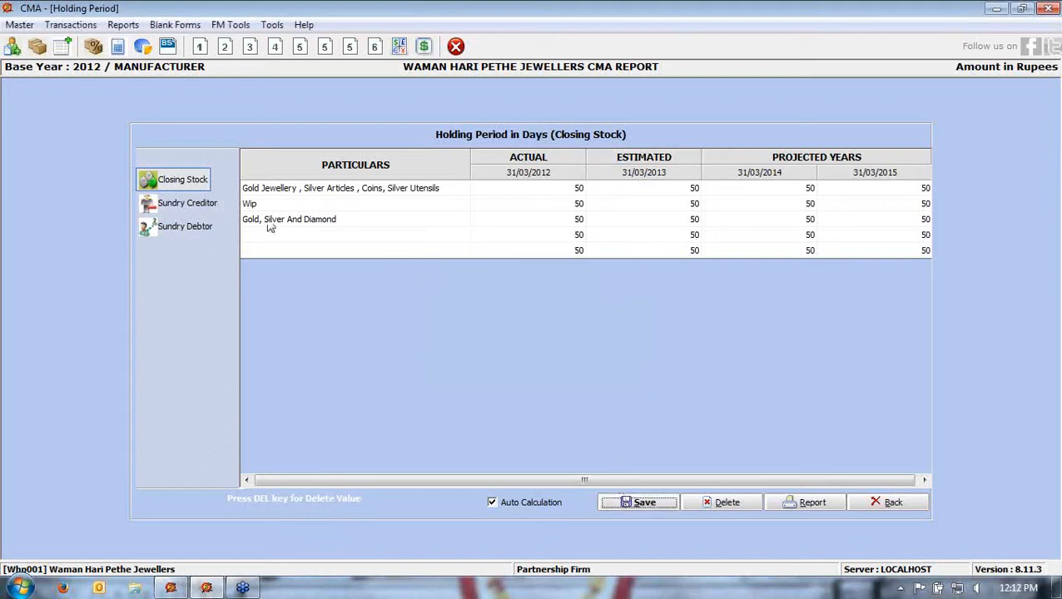
Review the holding periods for sundry creditors and sundry debtors, save the record and close the form
left_click(201, 201)
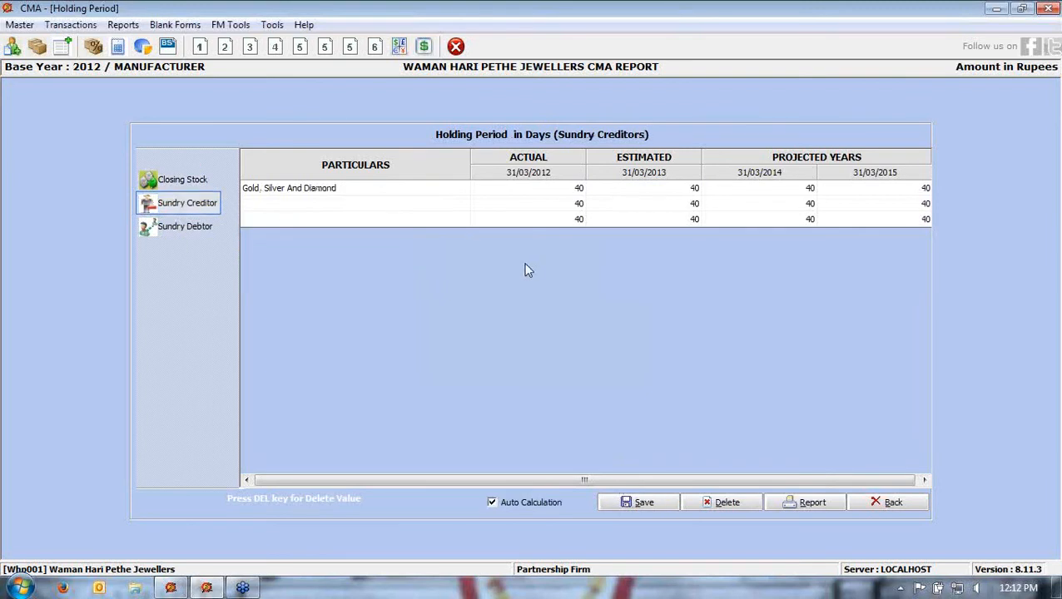
left_click(185, 231)
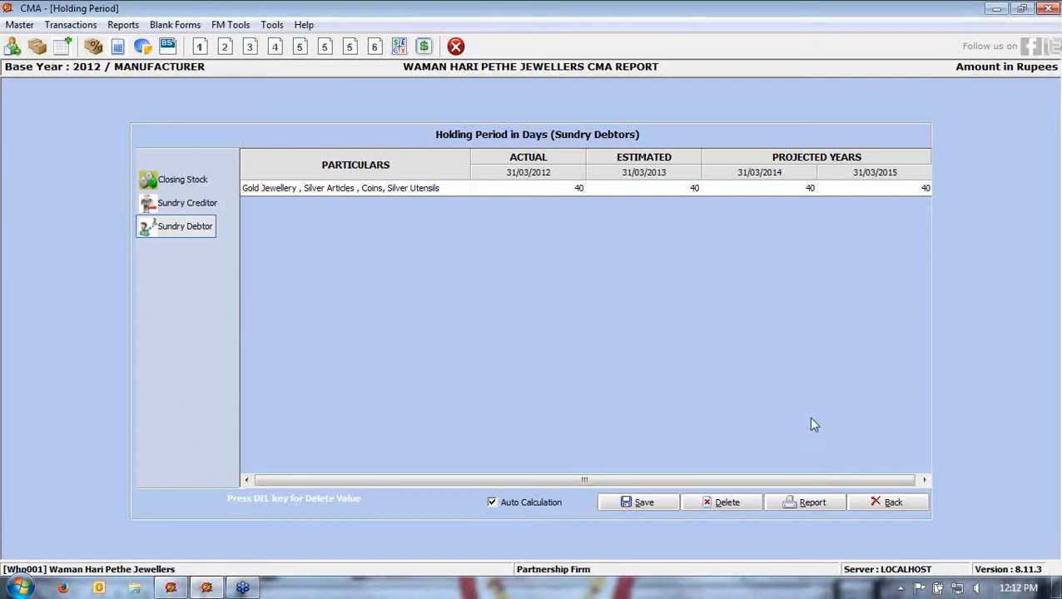
left_click(640, 503)
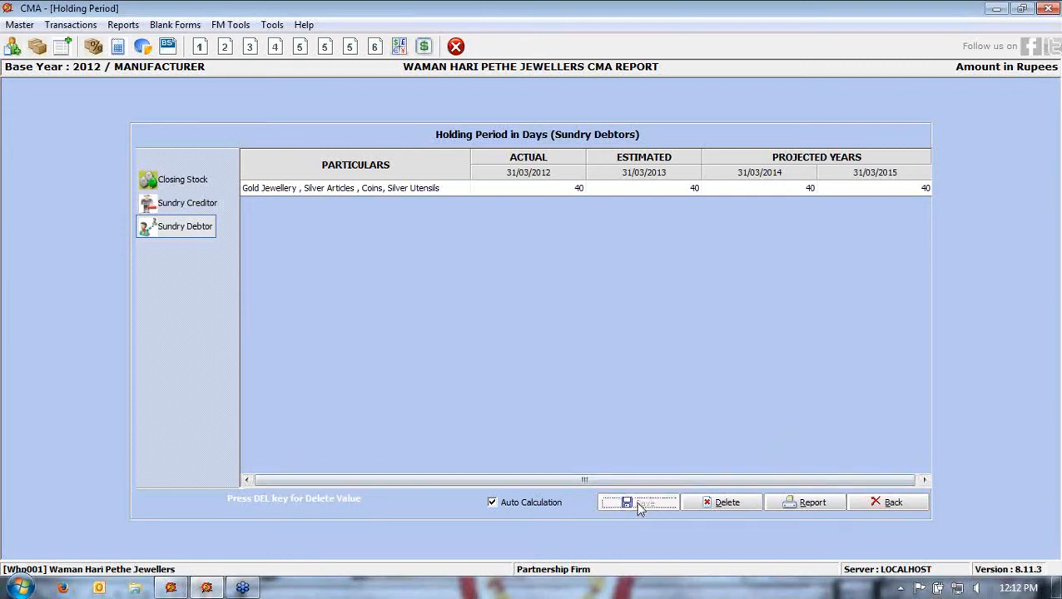
left_click(599, 350)
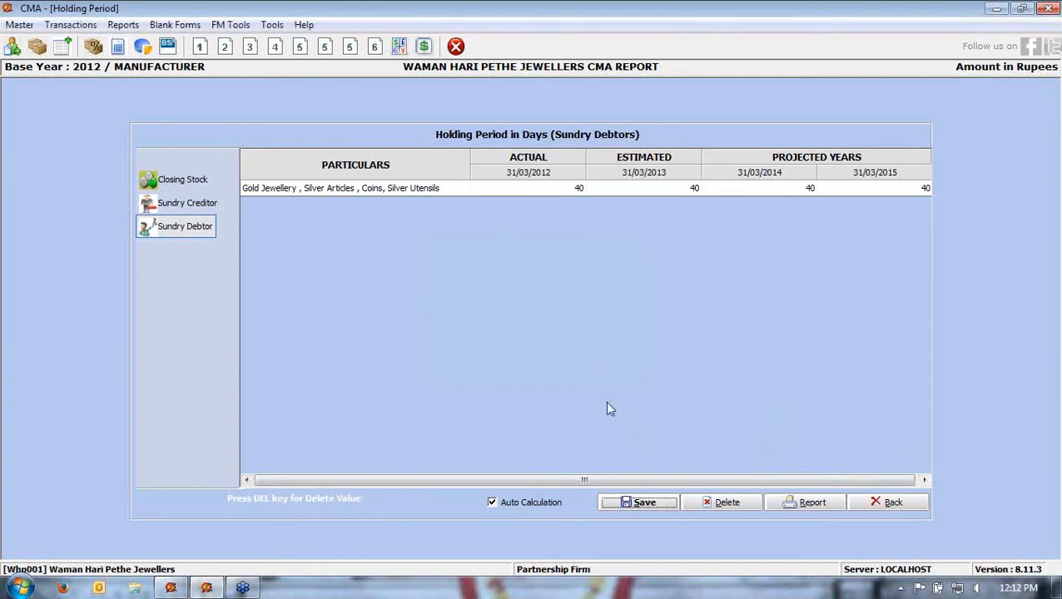
left_click(888, 502)
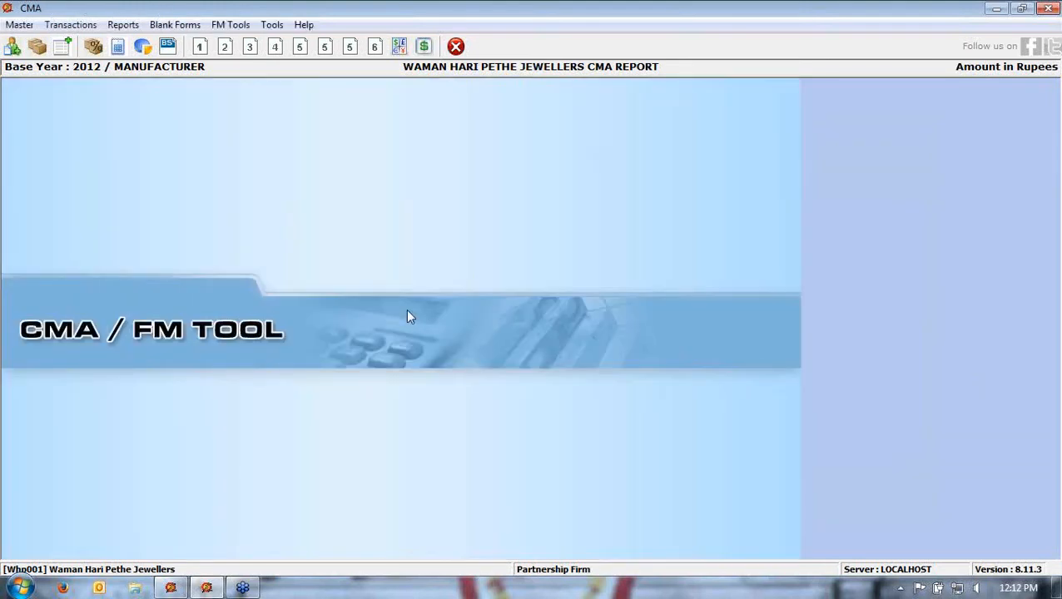
Open the additional information, set whether quantitative details are required to No, and save the record
left_click(71, 25)
mouse_move(87, 158)
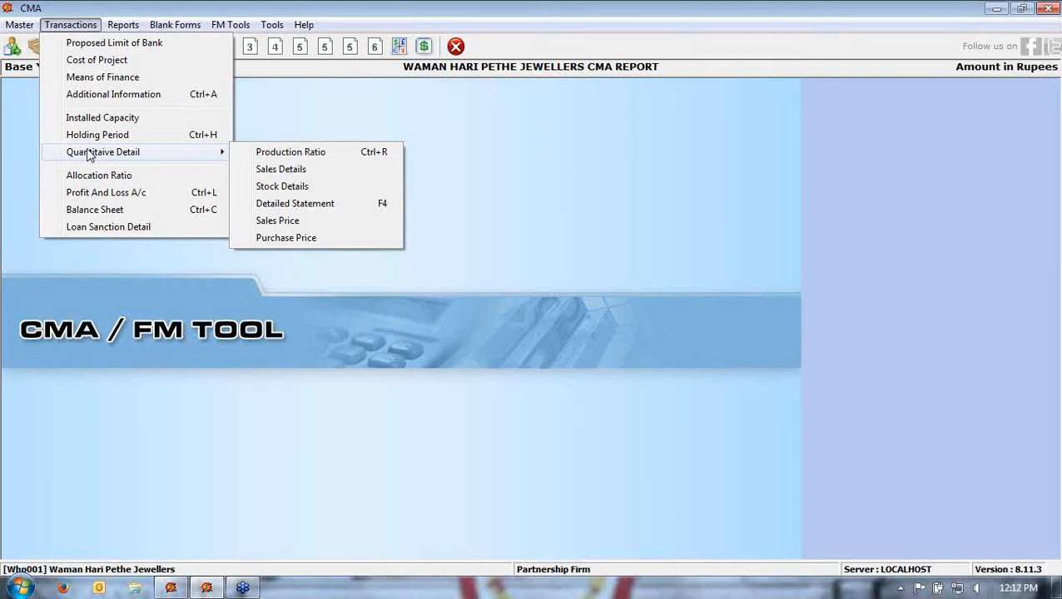
left_click(101, 303)
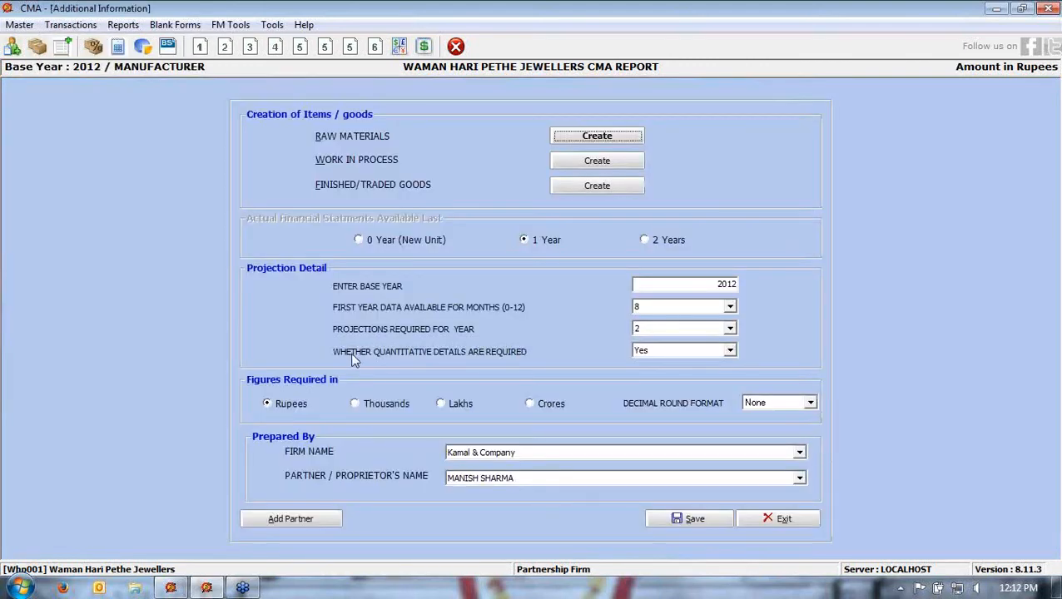
left_click(636, 353)
left_click(641, 373)
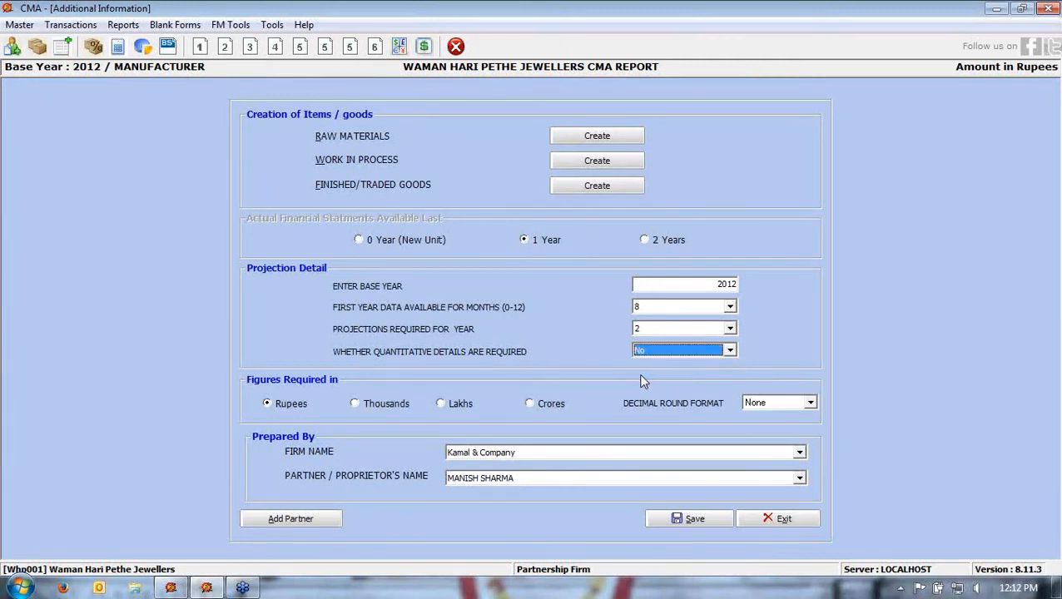
left_click(696, 520)
left_click(592, 354)
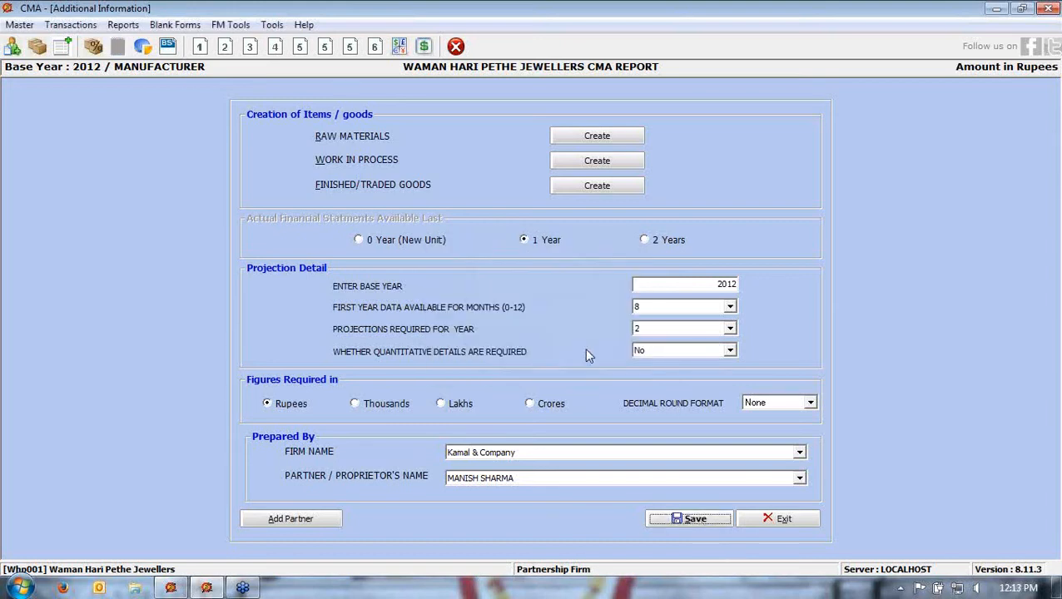
Check the quantitative detail option's availability, reopen the additional information, set quantitative details required to Yes, and save
left_click(71, 24)
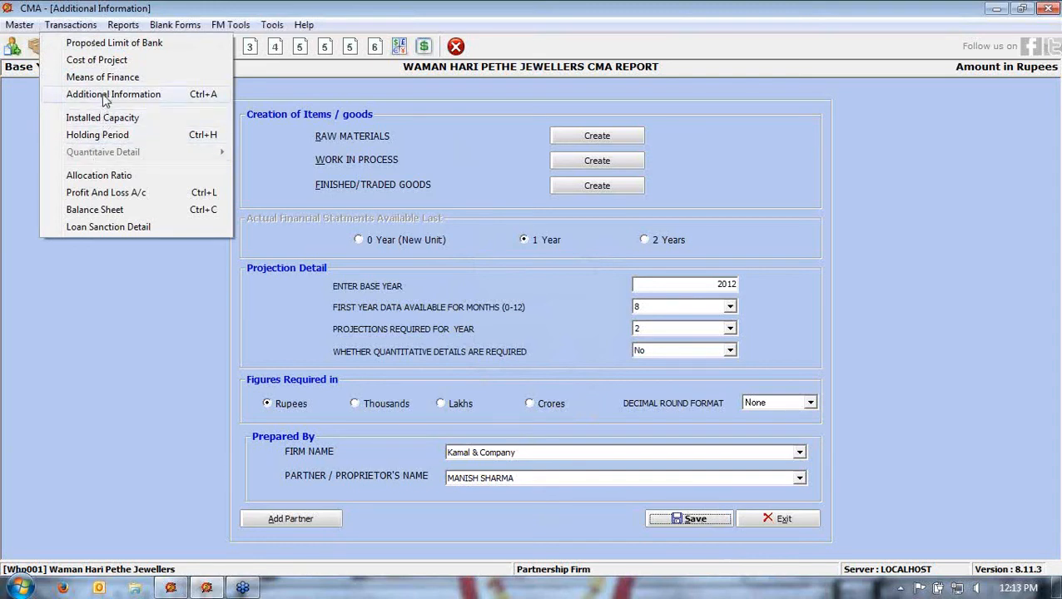
left_click(113, 94)
left_click(666, 354)
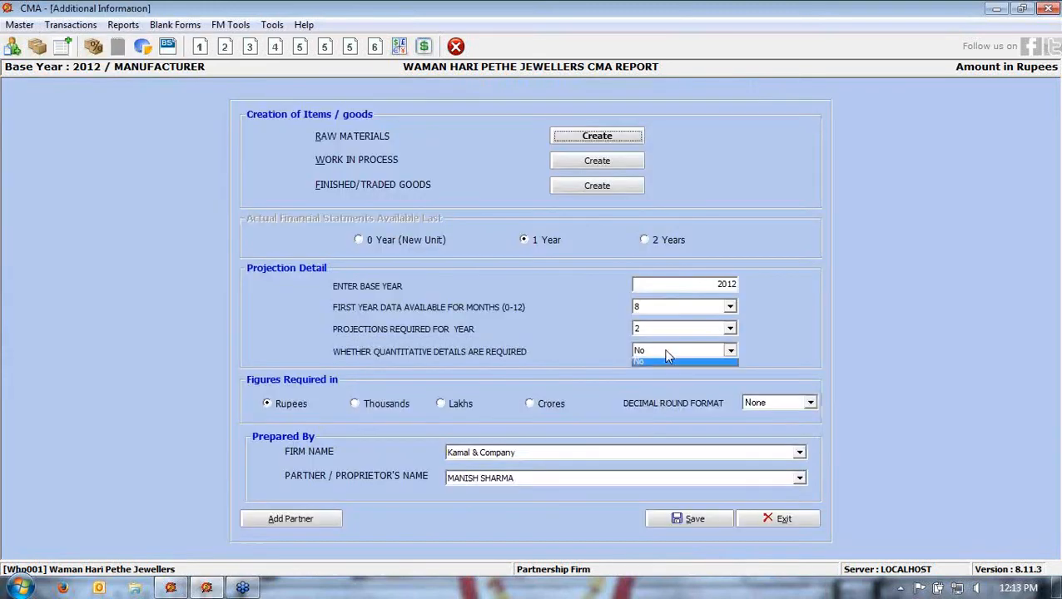
left_click(655, 371)
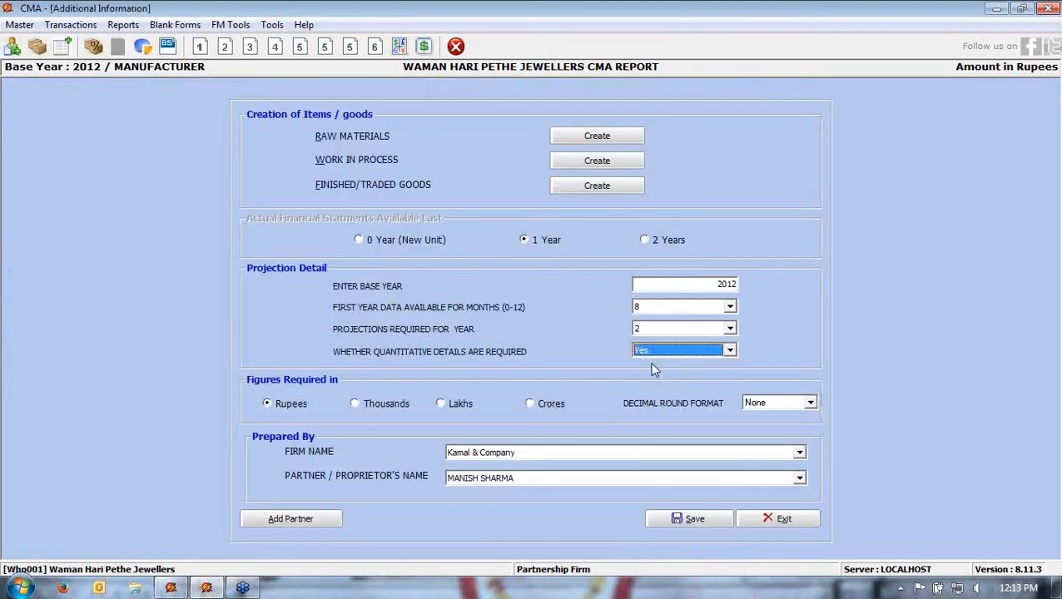
left_click(668, 518)
left_click(583, 348)
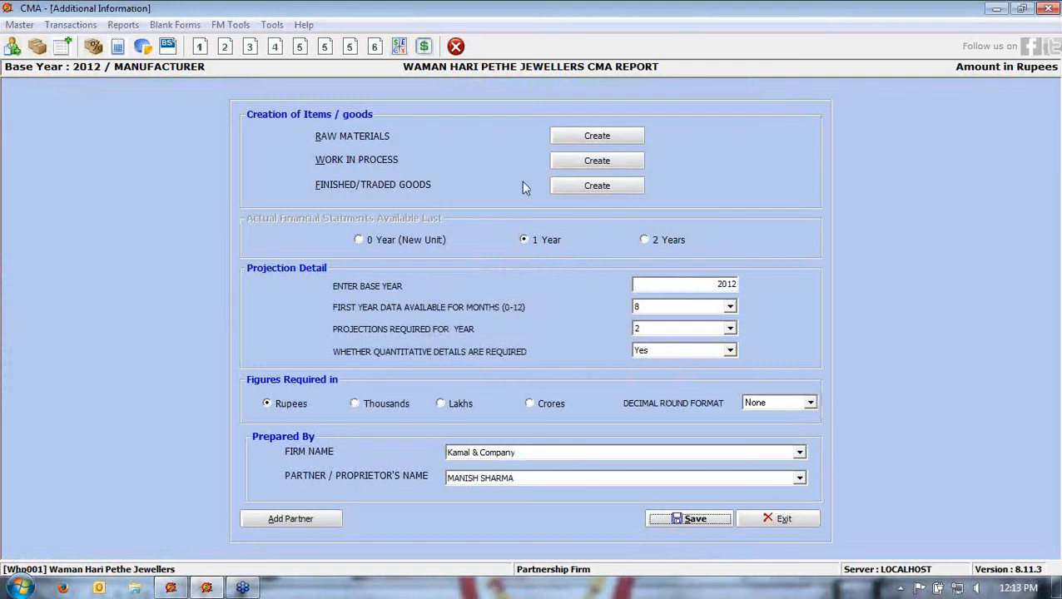
Open the production ratio, review the quantities for finished goods and work in progress, and save the record
left_click(70, 24)
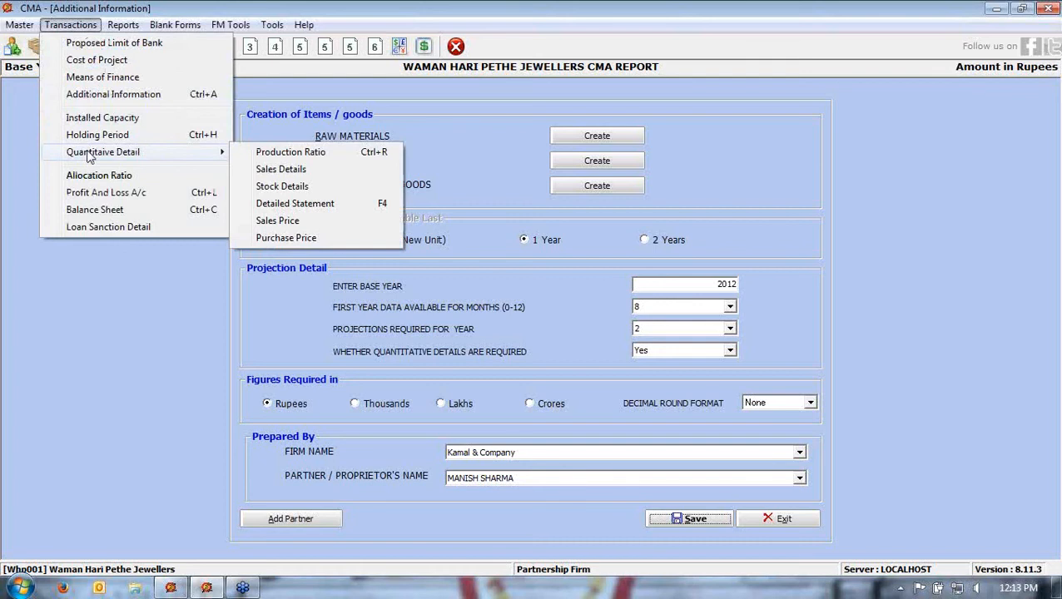
left_click(277, 157)
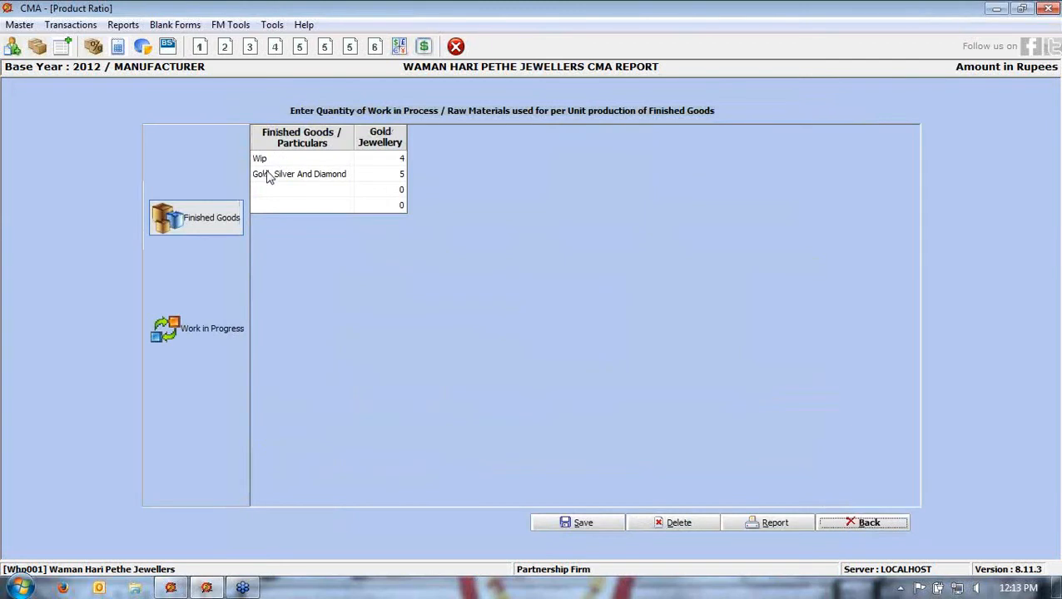
left_click(204, 332)
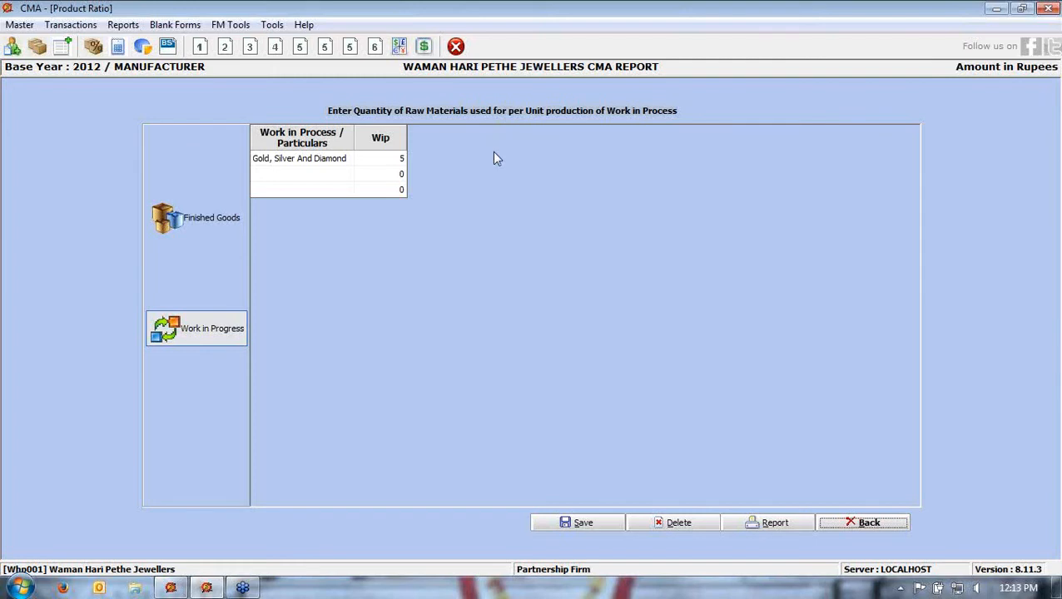
left_click(209, 215)
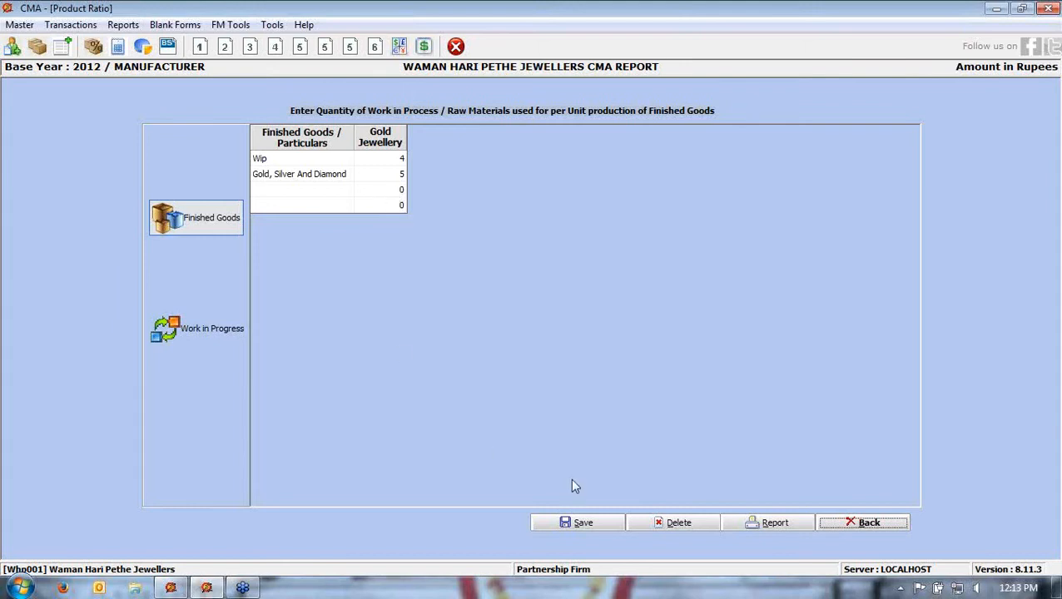
left_click(576, 523)
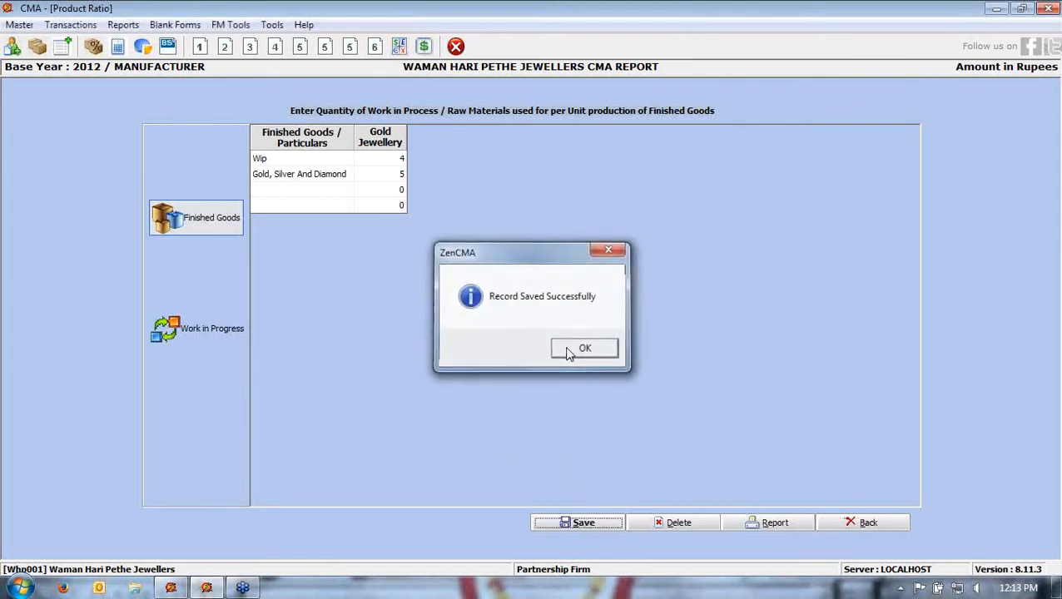
left_click(583, 349)
Open the quantitative sales details and enter 40000 as actual sales for 31/03/2012 and 25% growth for the estimated year 31/03/2013
left_click(73, 25)
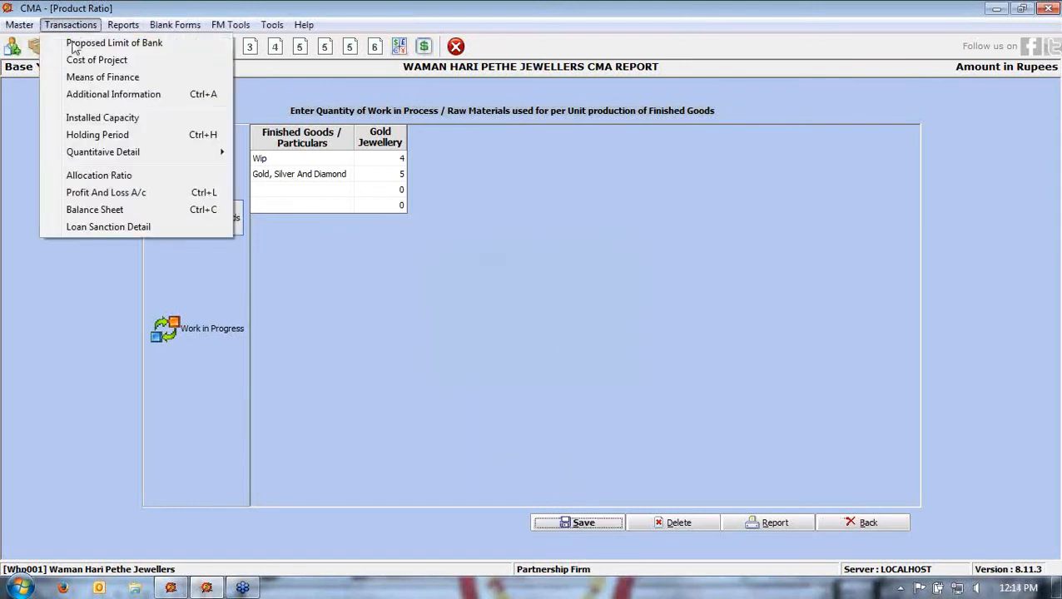
mouse_move(146, 155)
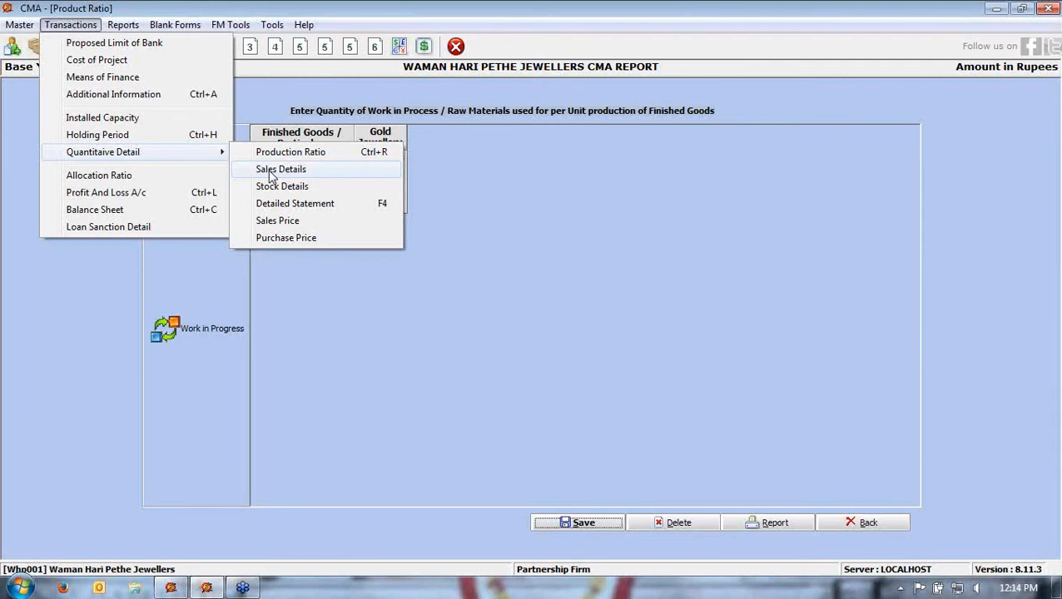
left_click(271, 175)
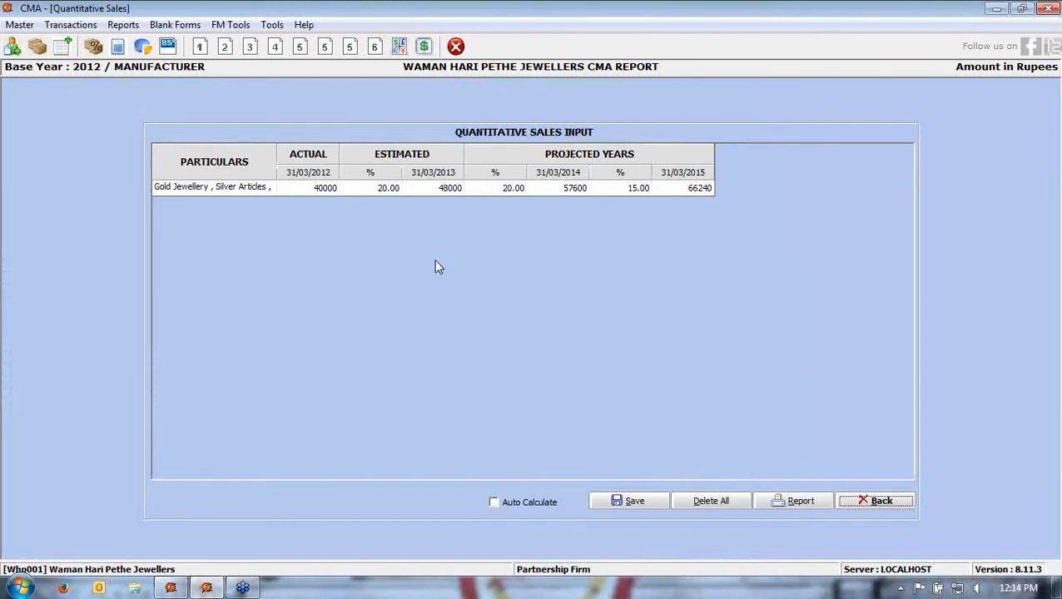
left_click(309, 188)
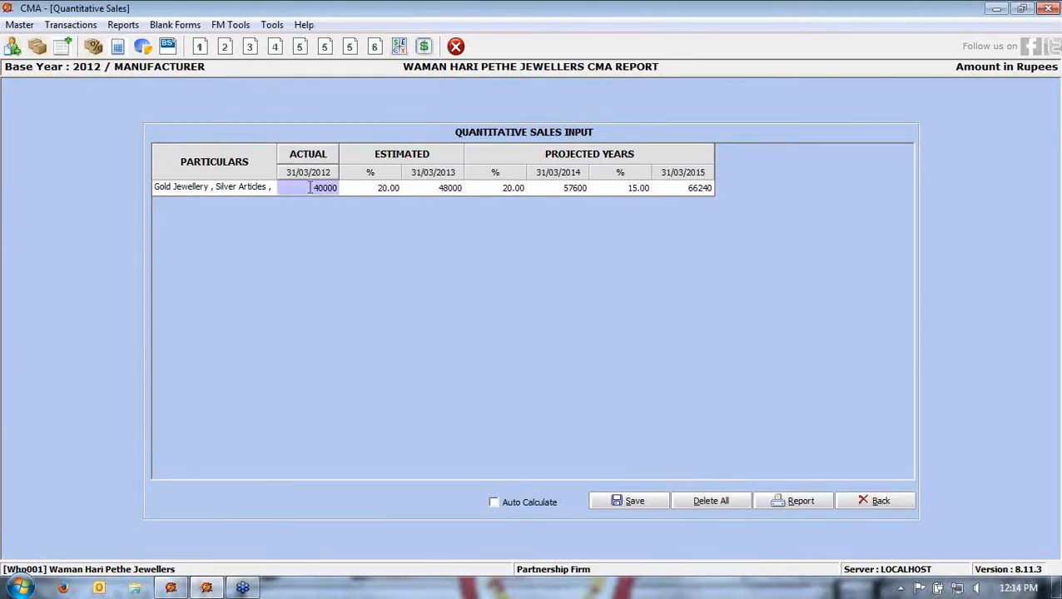
type("40000")
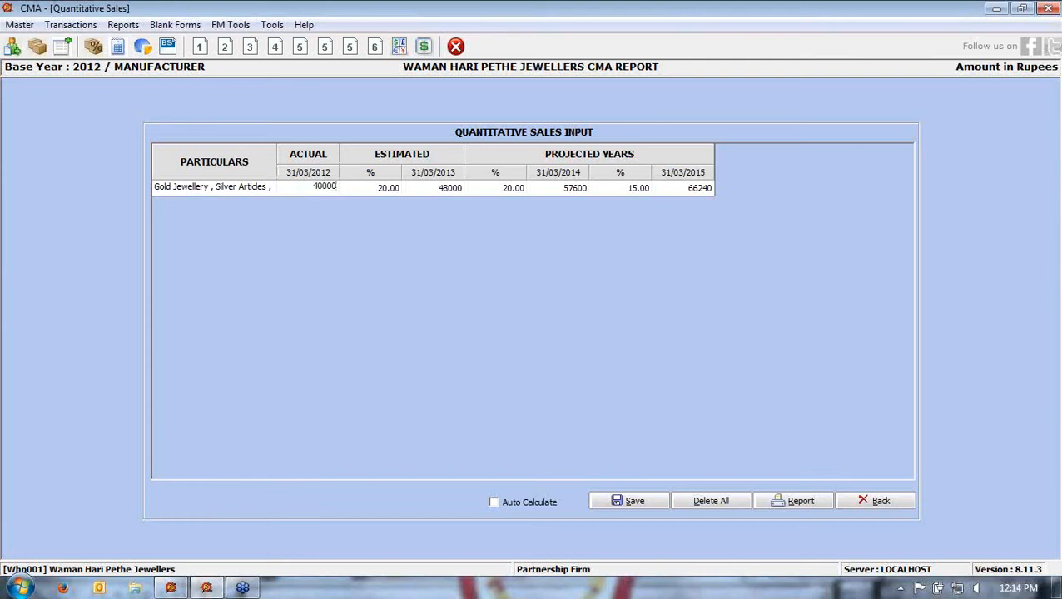
key("Tab")
type("25")
key("Tab")
key("Tab")
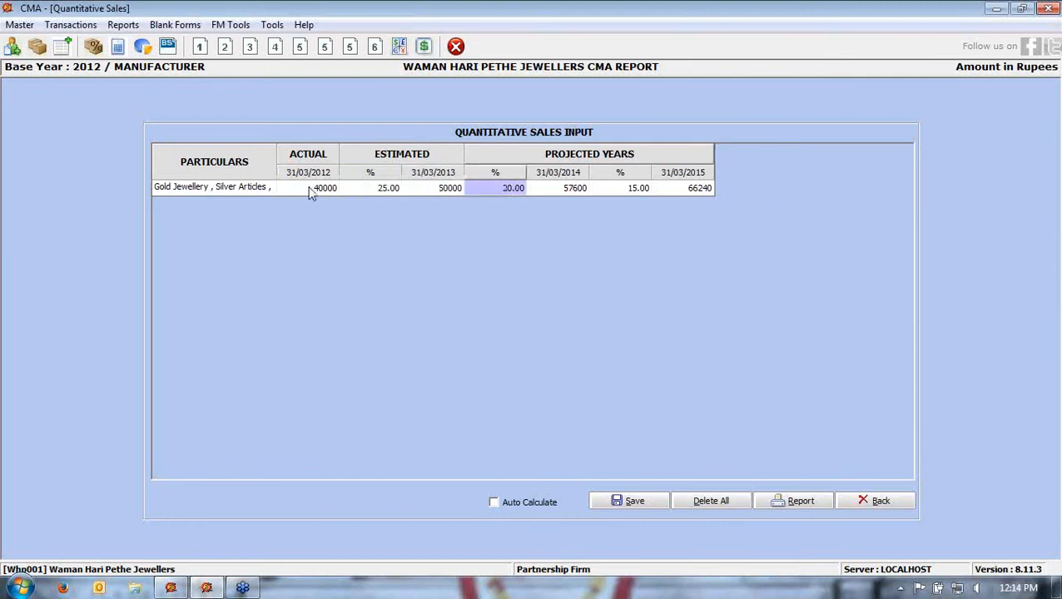
Set the projected sales growth to 40% for 31/03/2014 and 30% for 31/03/2015
type("4")
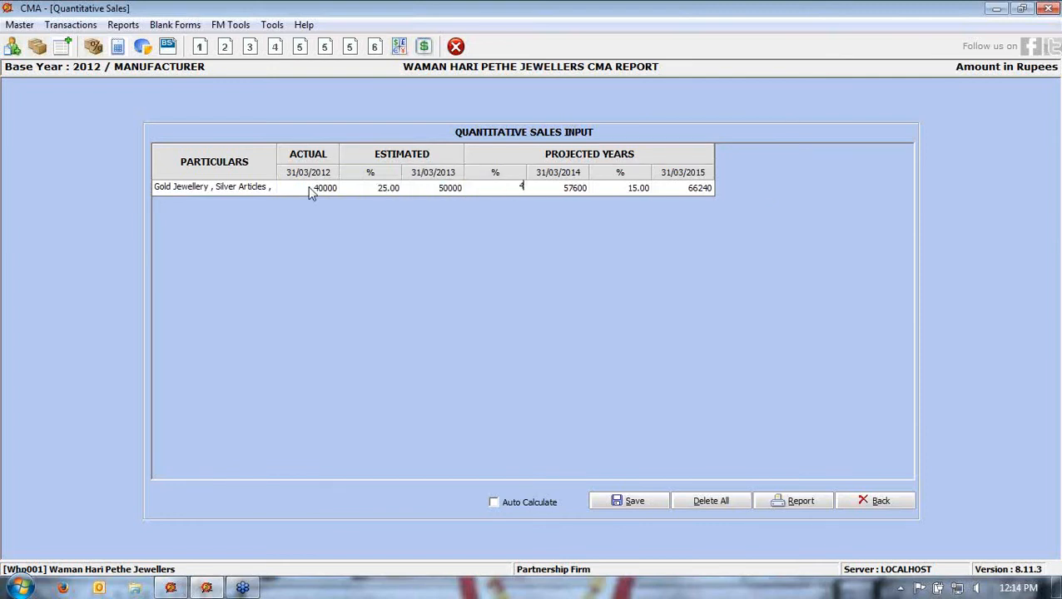
type("0")
key("Tab")
key("Tab")
type("30")
key("Return")
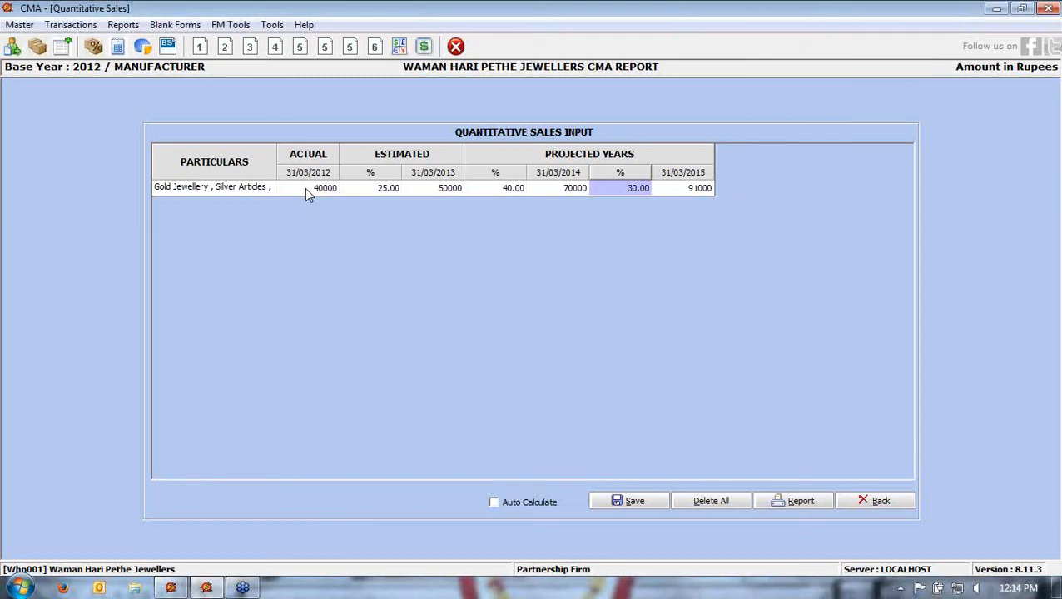
Save the quantitative sales record and open the quantitative stock details to review the opening stock
left_click(618, 501)
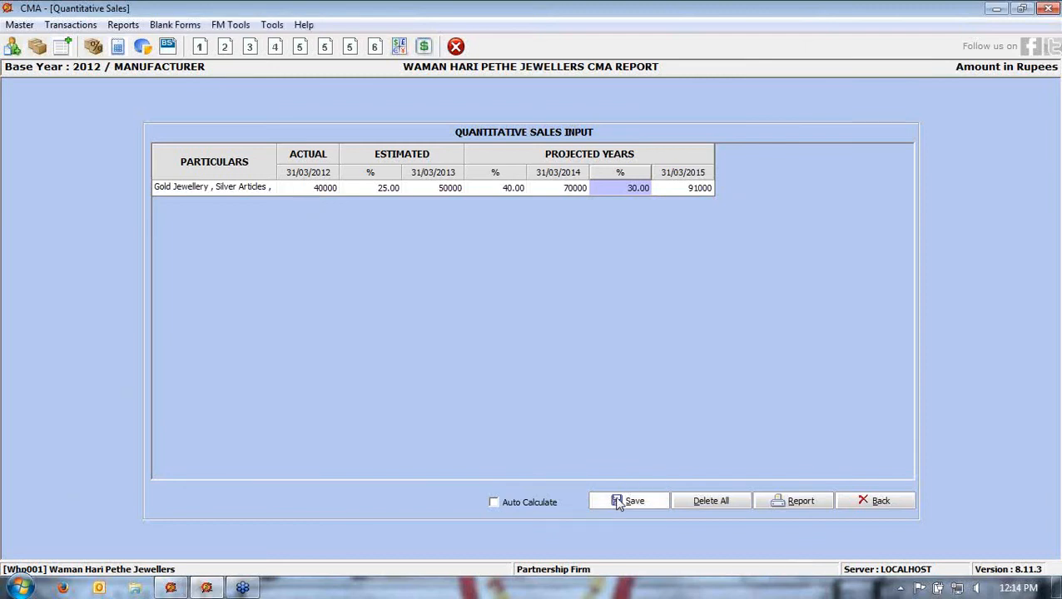
left_click(604, 348)
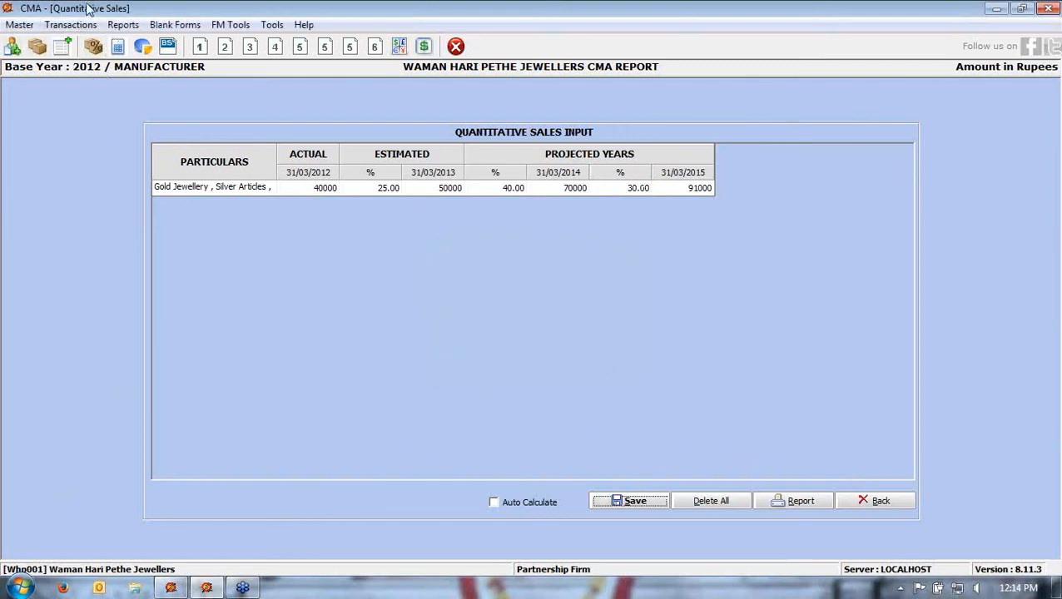
left_click(71, 24)
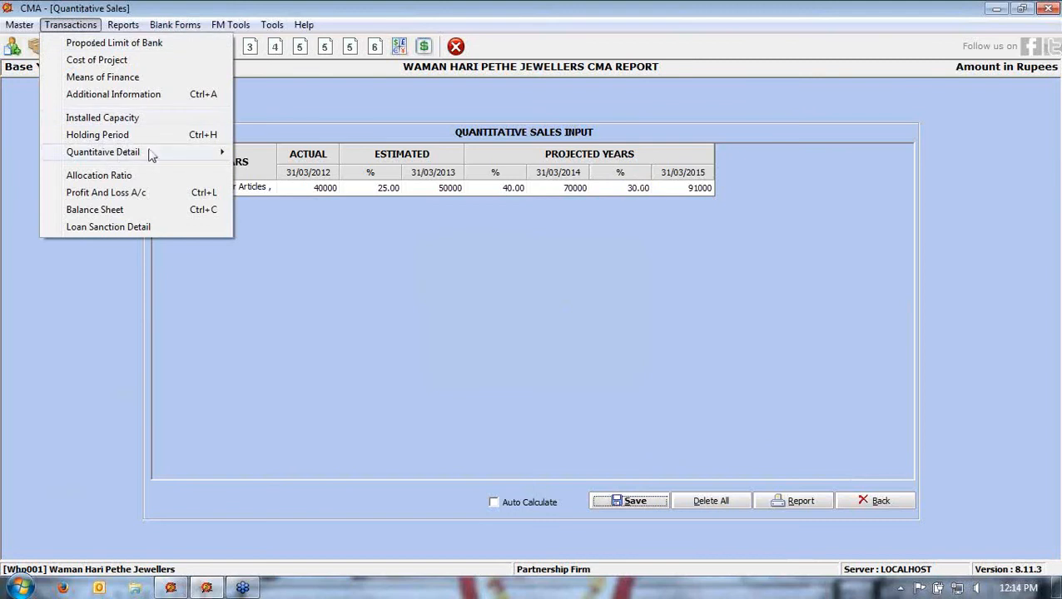
mouse_move(92, 152)
left_click(263, 190)
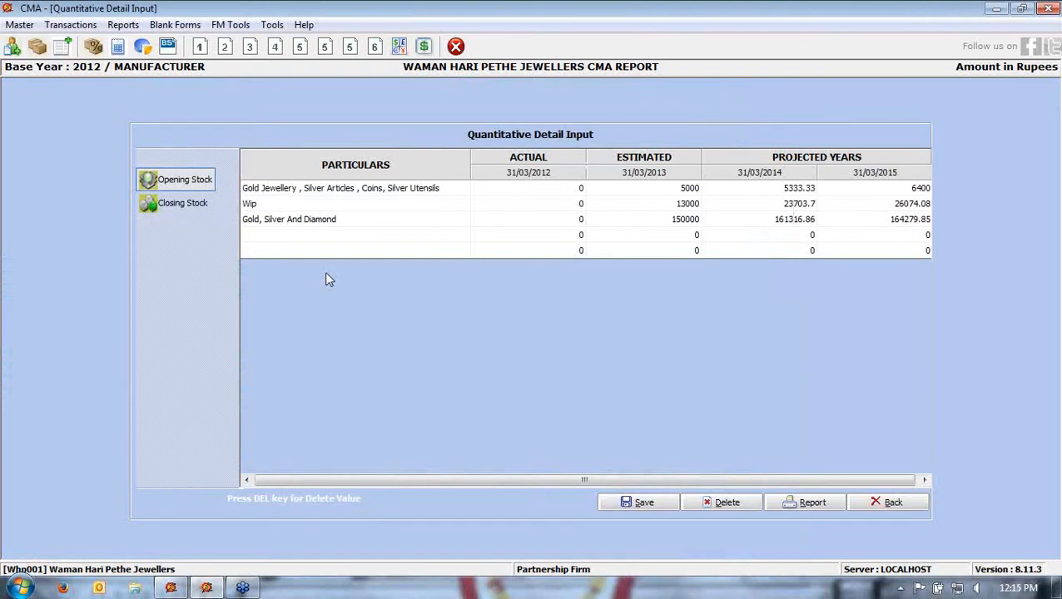
left_click(71, 24)
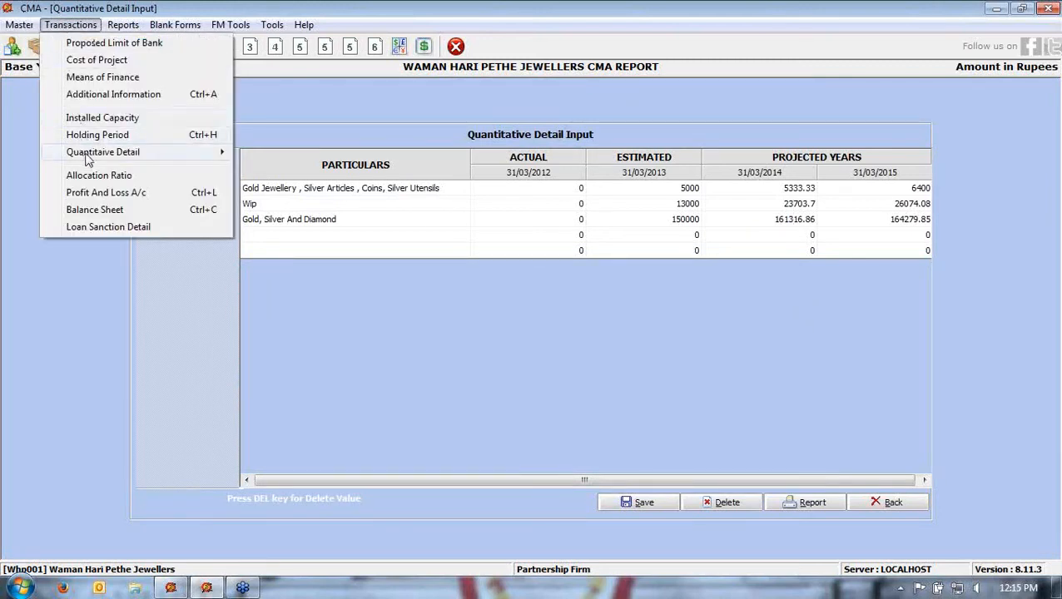
mouse_move(92, 152)
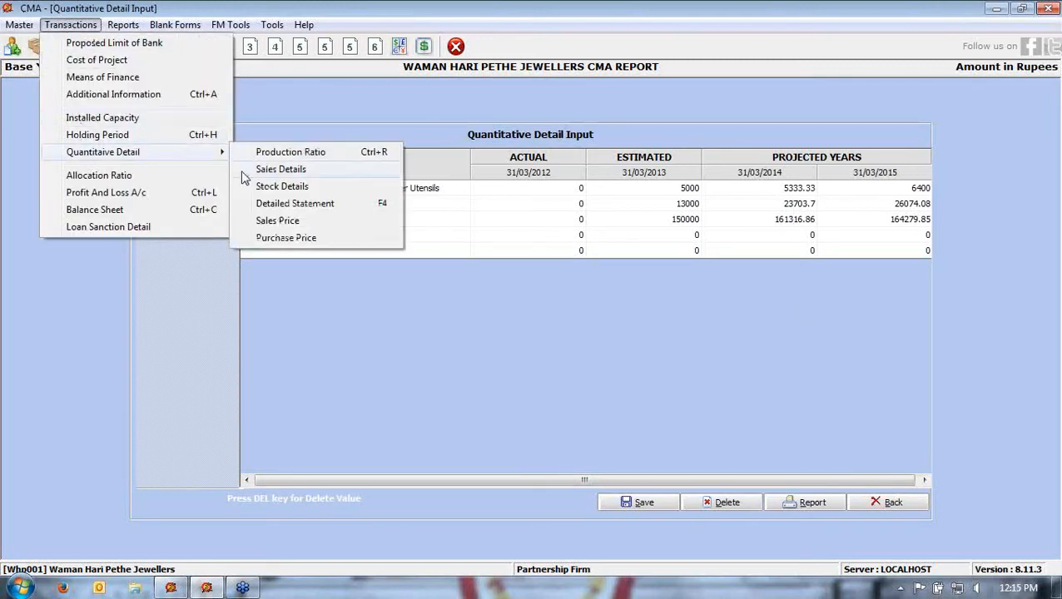
left_click(404, 383)
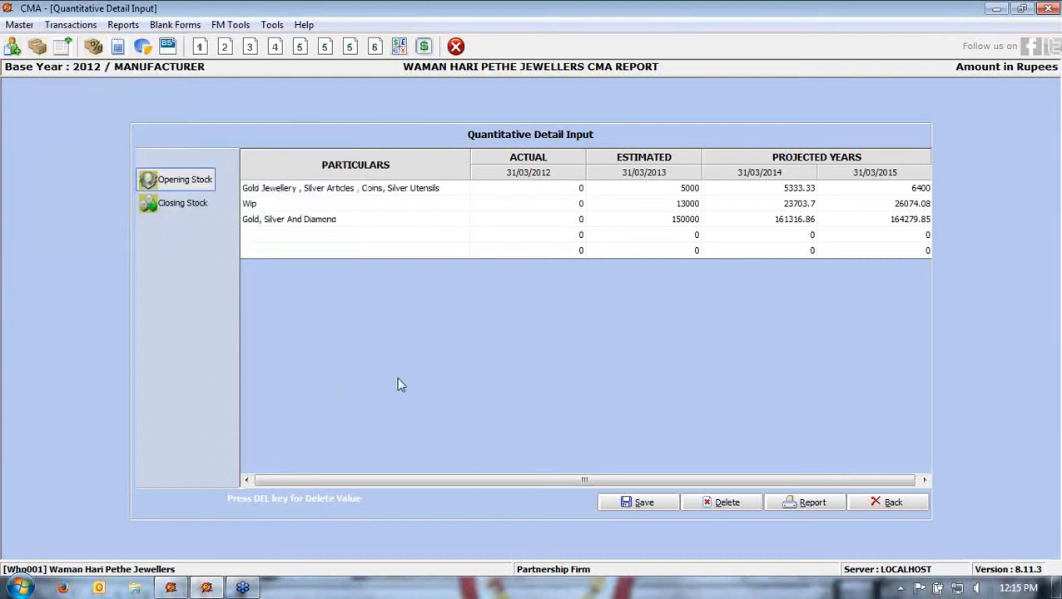
Recalculate the closing stock using automatic calculation, save the record, and return to the opening stock
left_click(181, 208)
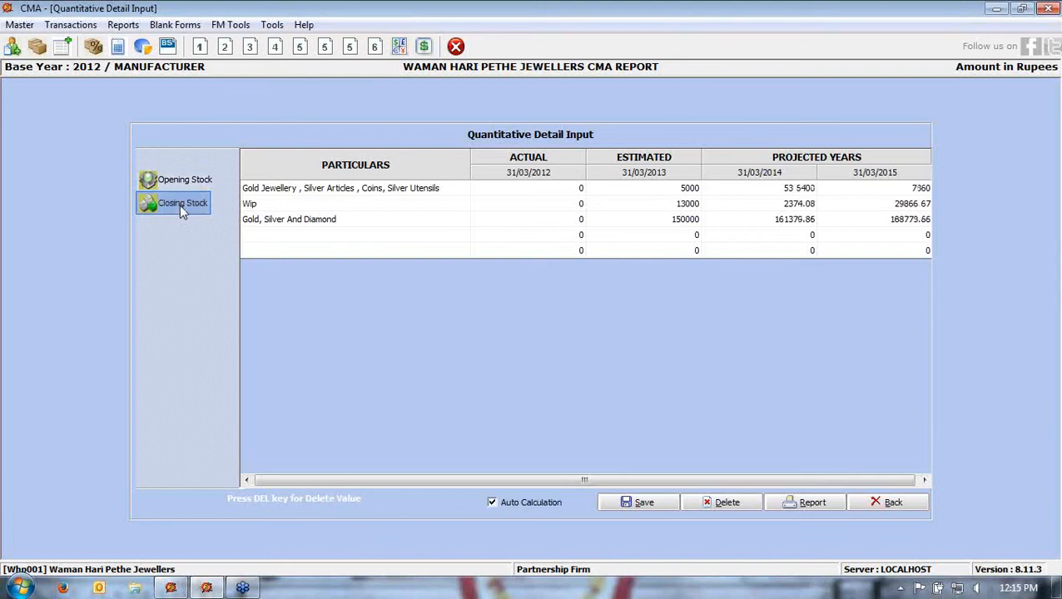
left_click(510, 502)
left_click(509, 503)
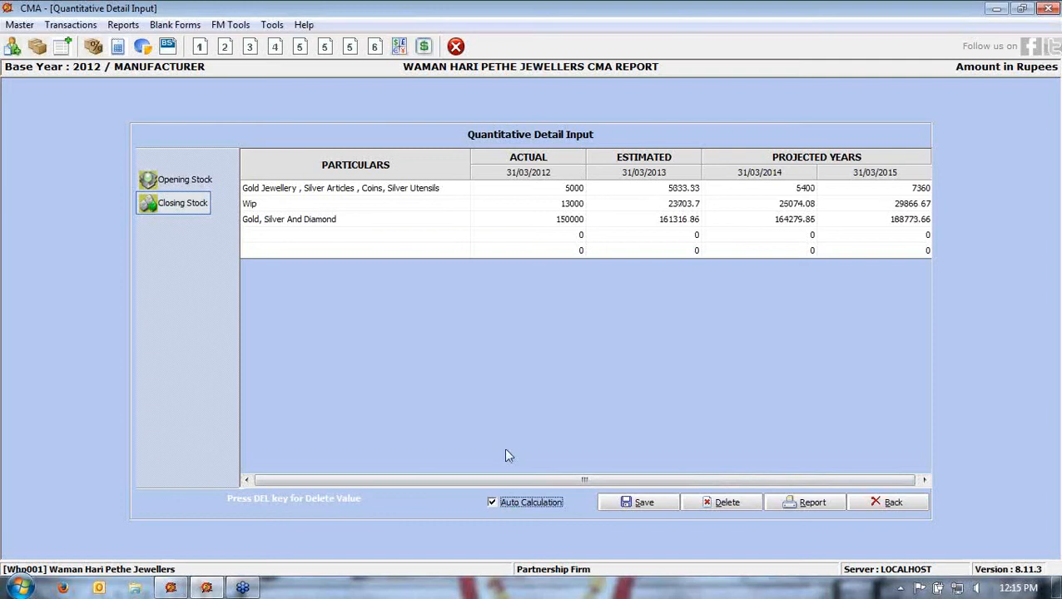
left_click(573, 222)
left_click(764, 222)
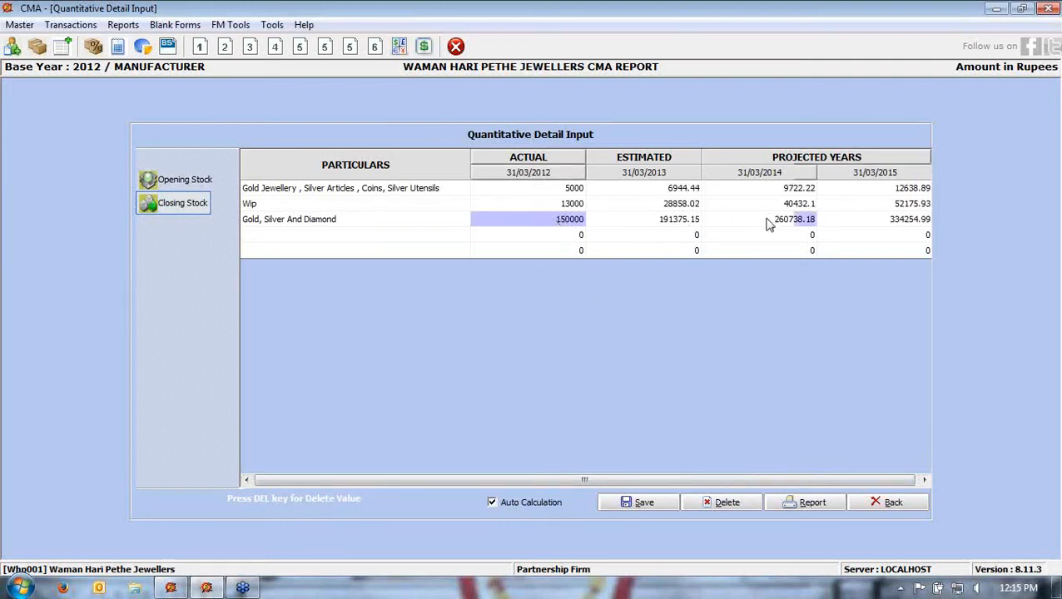
left_click(756, 191)
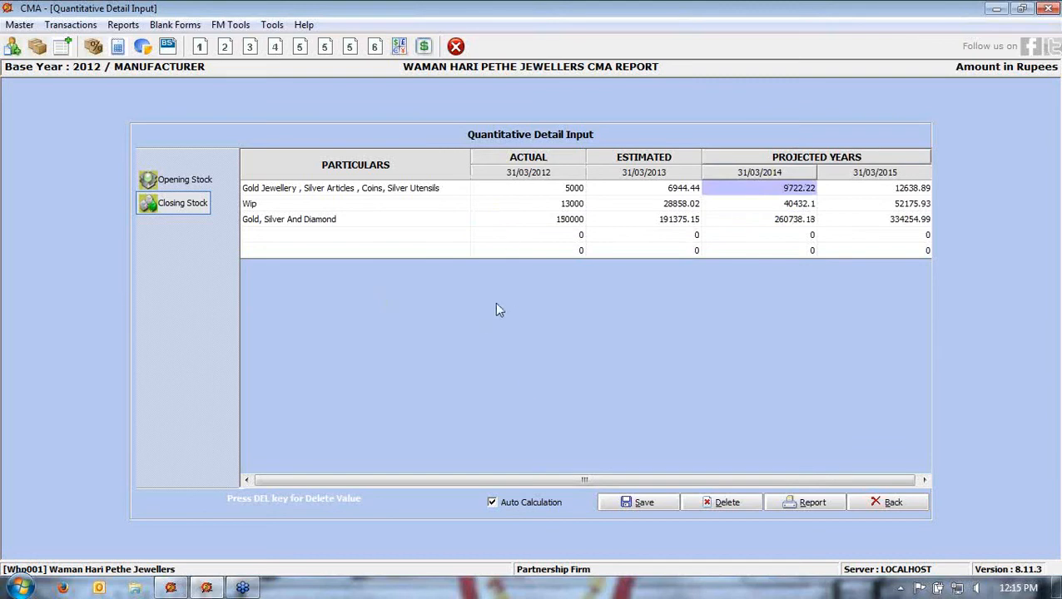
left_click(641, 506)
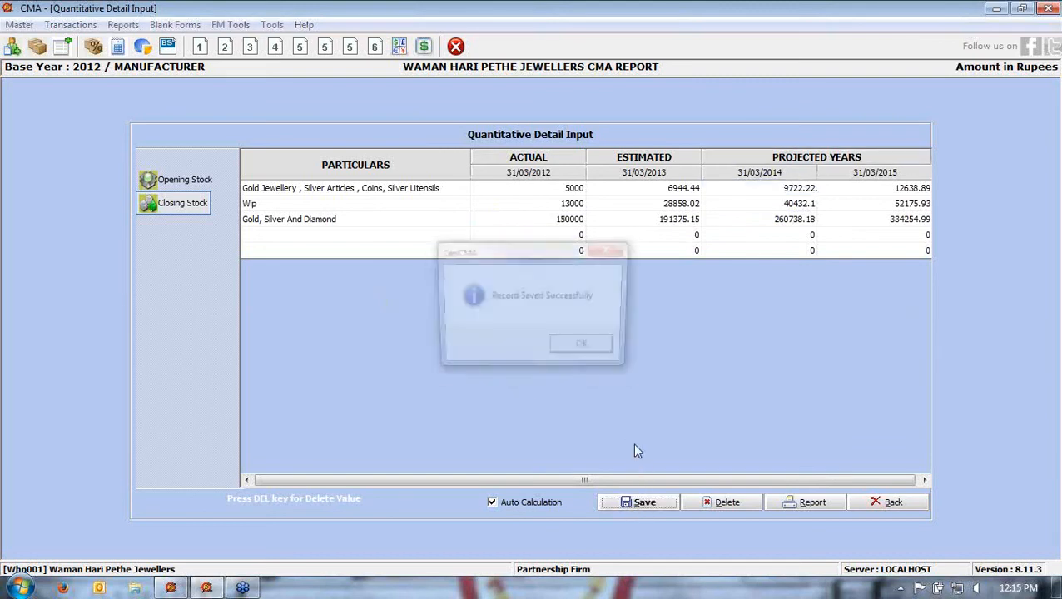
left_click(591, 351)
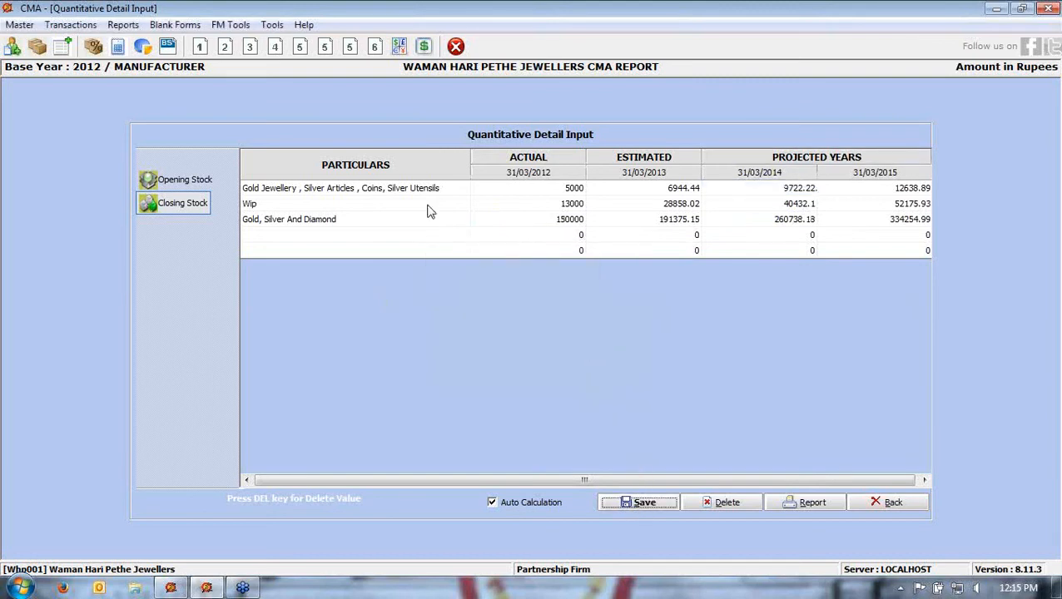
left_click(177, 182)
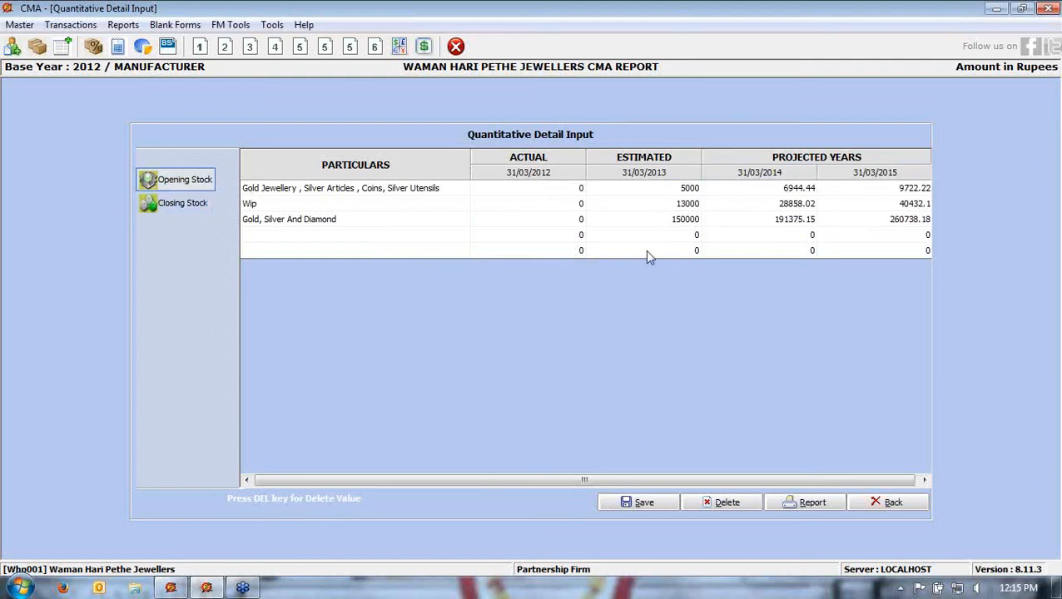
Open the sales price of finished goods, review the actual and estimated prices, and save the record
left_click(71, 24)
mouse_move(137, 158)
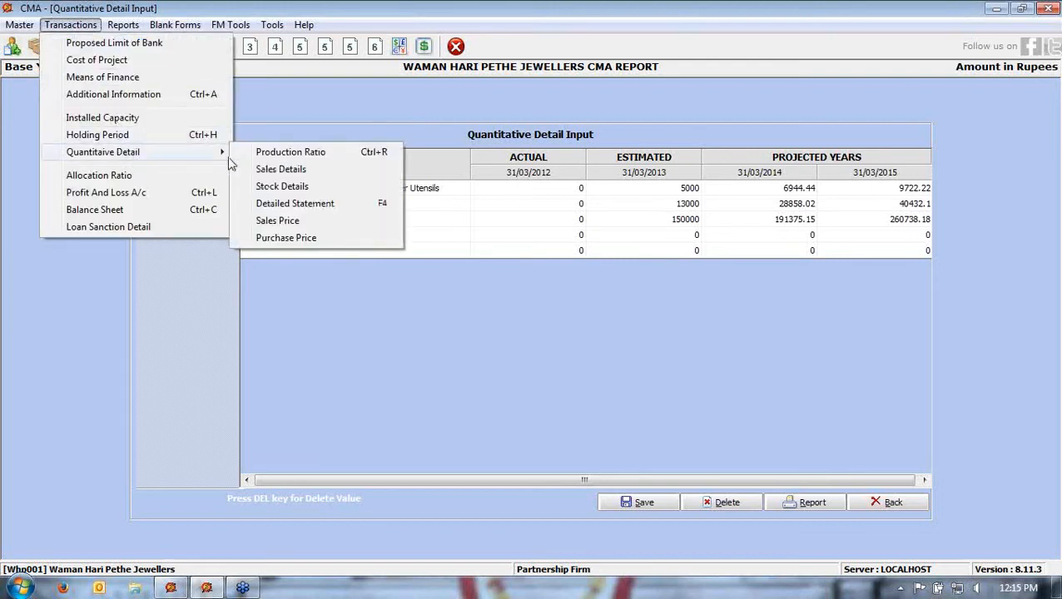
left_click(283, 222)
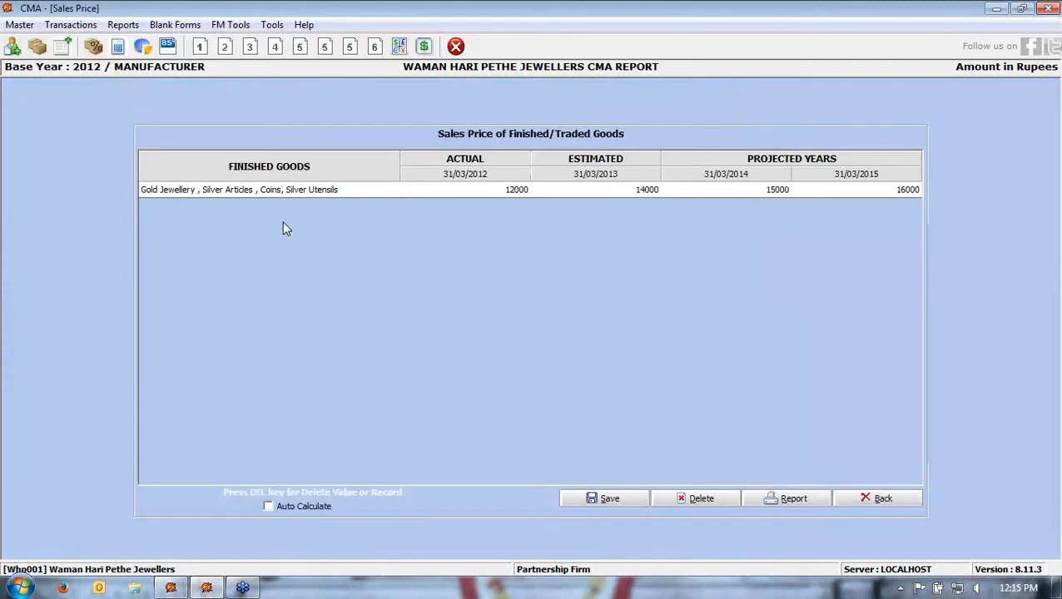
left_click(439, 192)
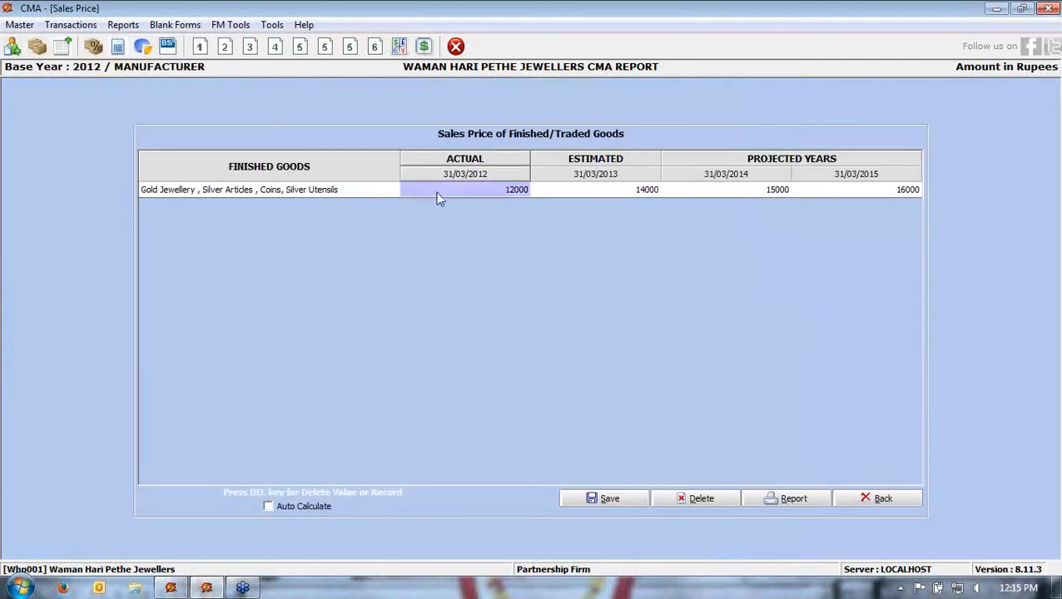
left_click(547, 191)
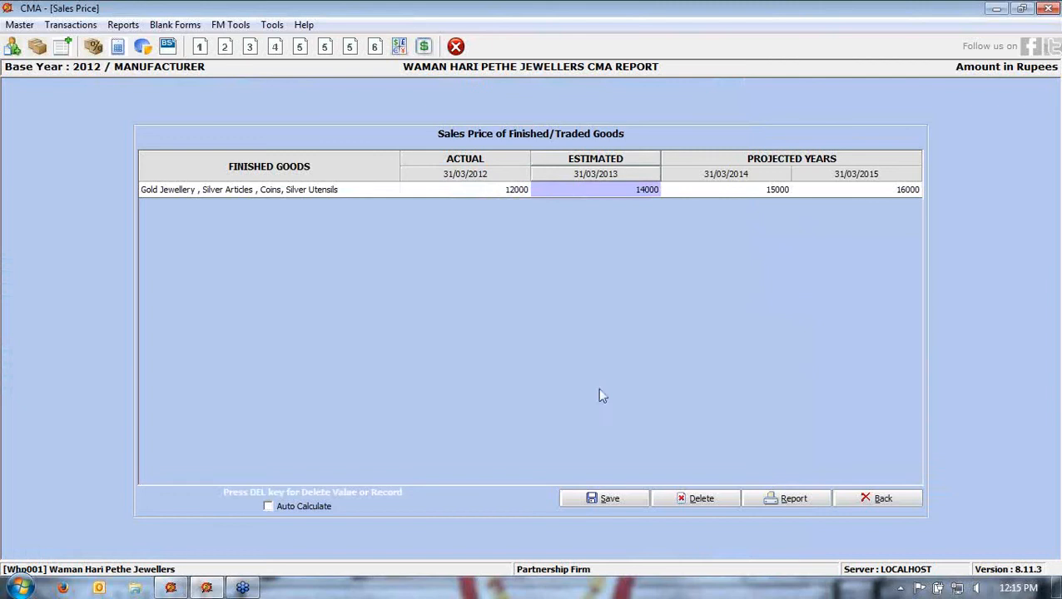
left_click(605, 499)
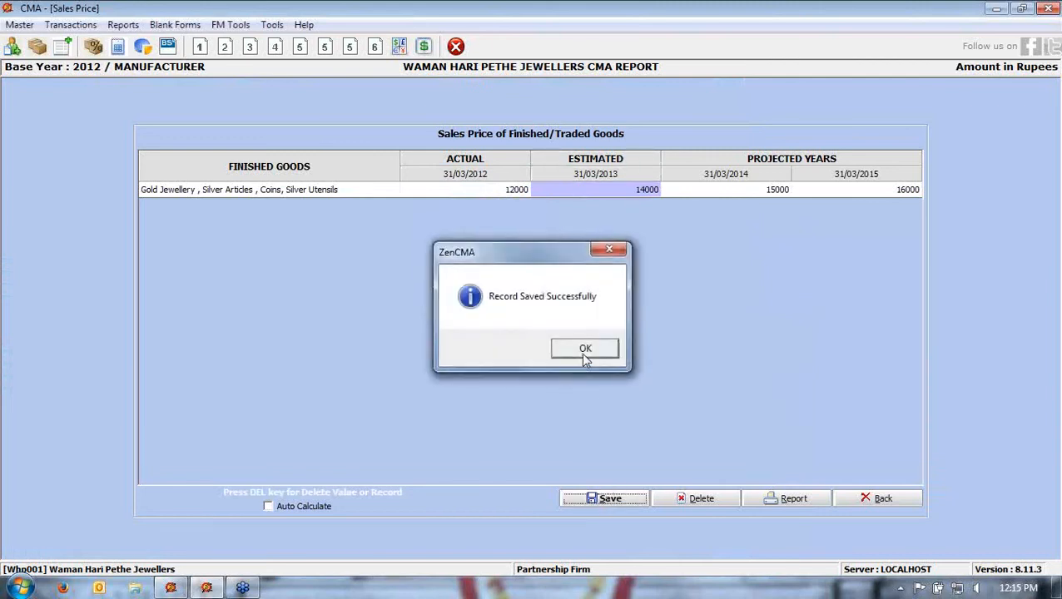
left_click(583, 353)
Review the purchase price of raw material for all years and close the form
left_click(70, 24)
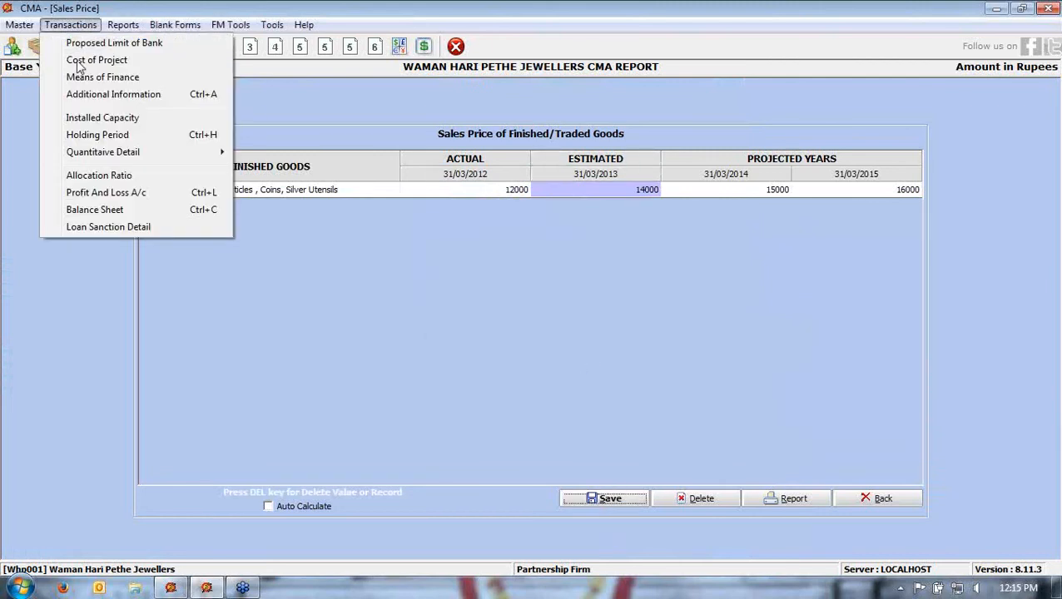
mouse_move(154, 154)
left_click(288, 241)
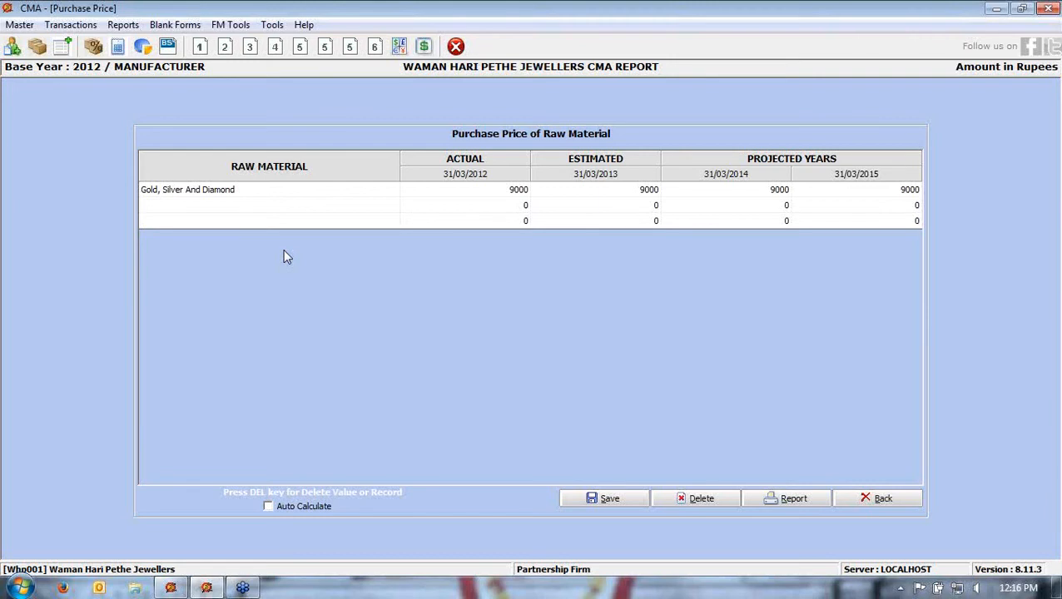
left_click(906, 500)
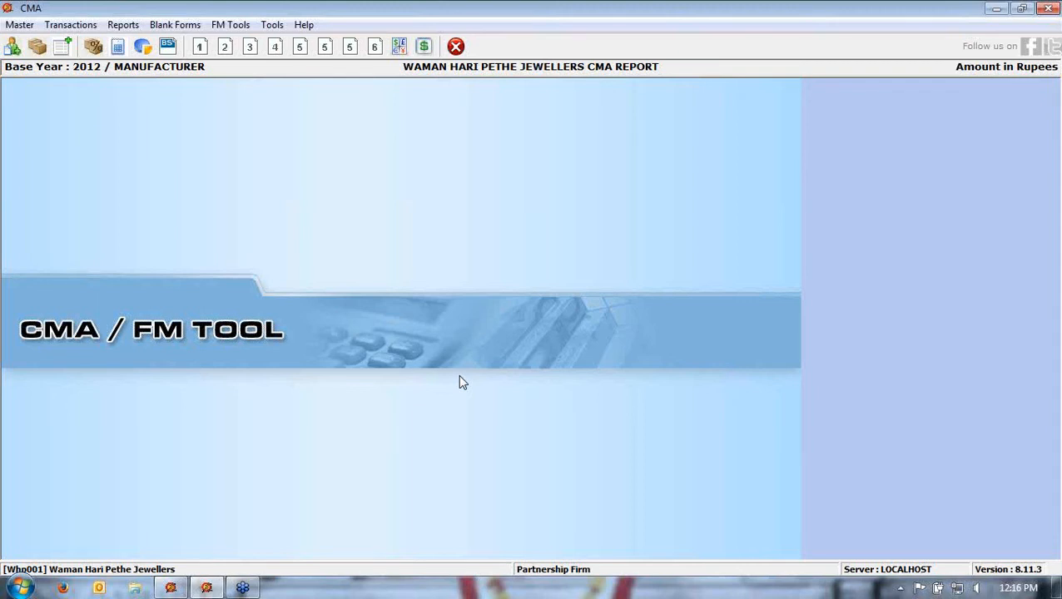
Open the allocation ratio and examine the entries for work in process and finished goods
left_click(72, 26)
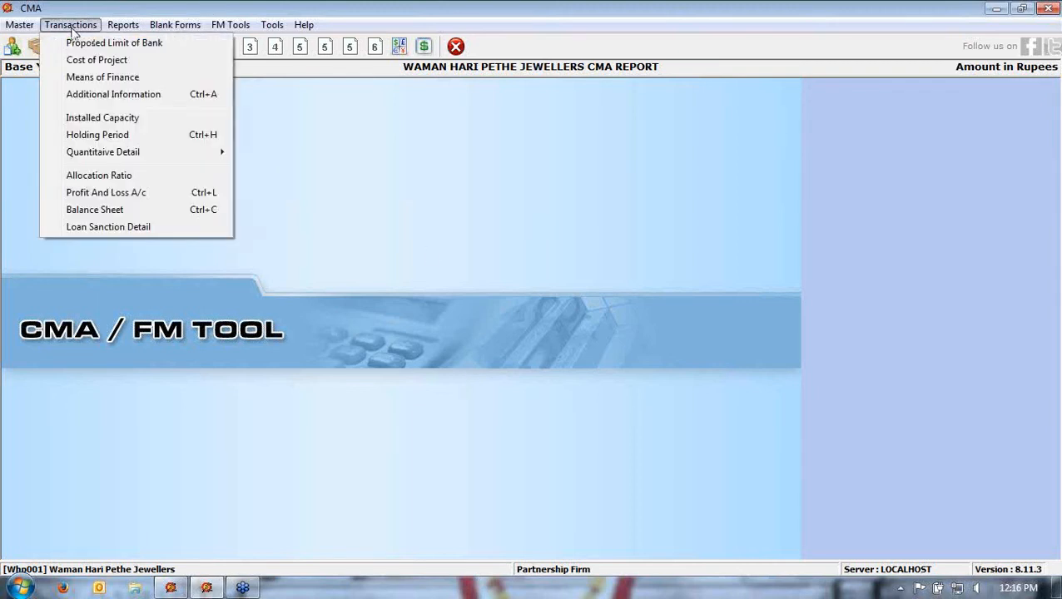
left_click(111, 176)
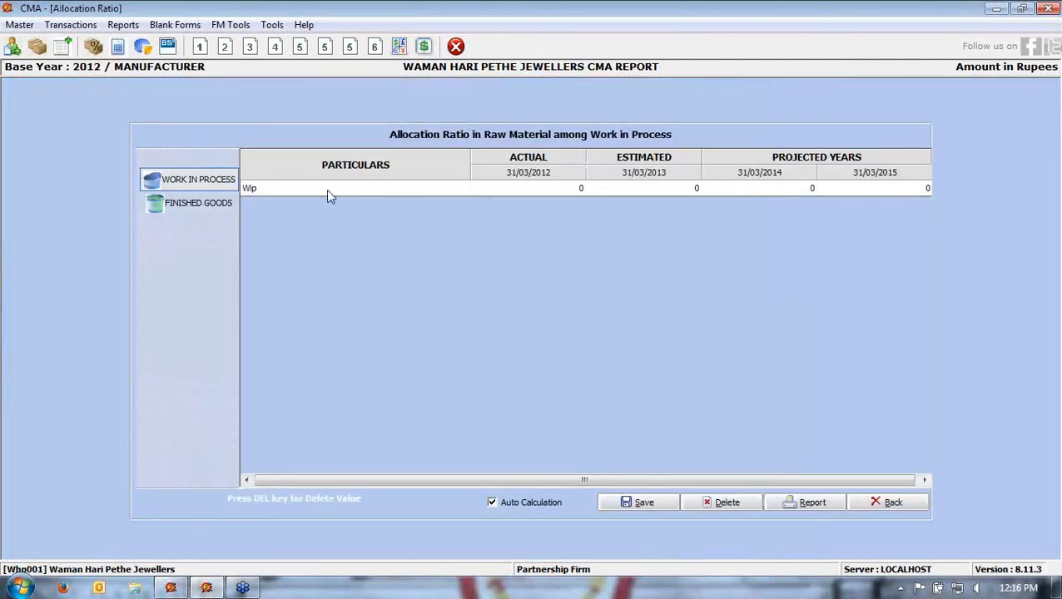
left_click(198, 208)
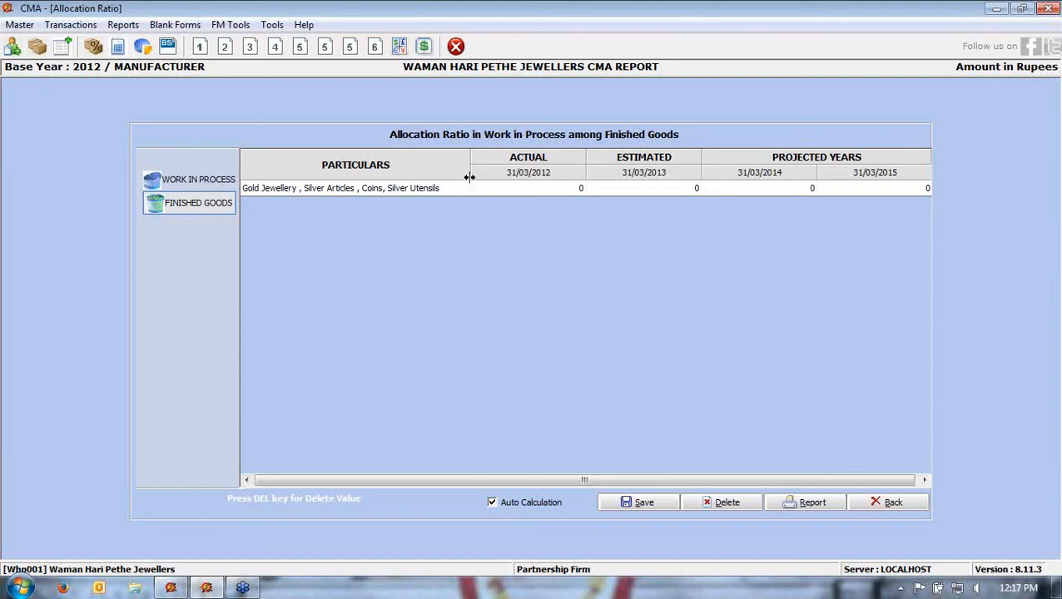
left_click(172, 186)
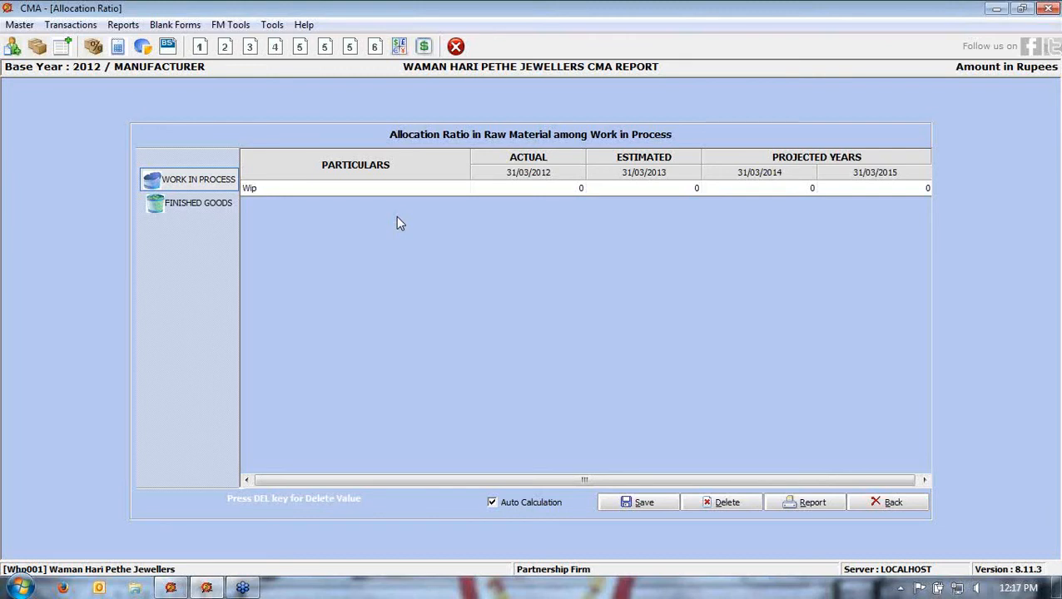
Open the profit and loss account and bring up the details behind its sales figure
left_click(71, 24)
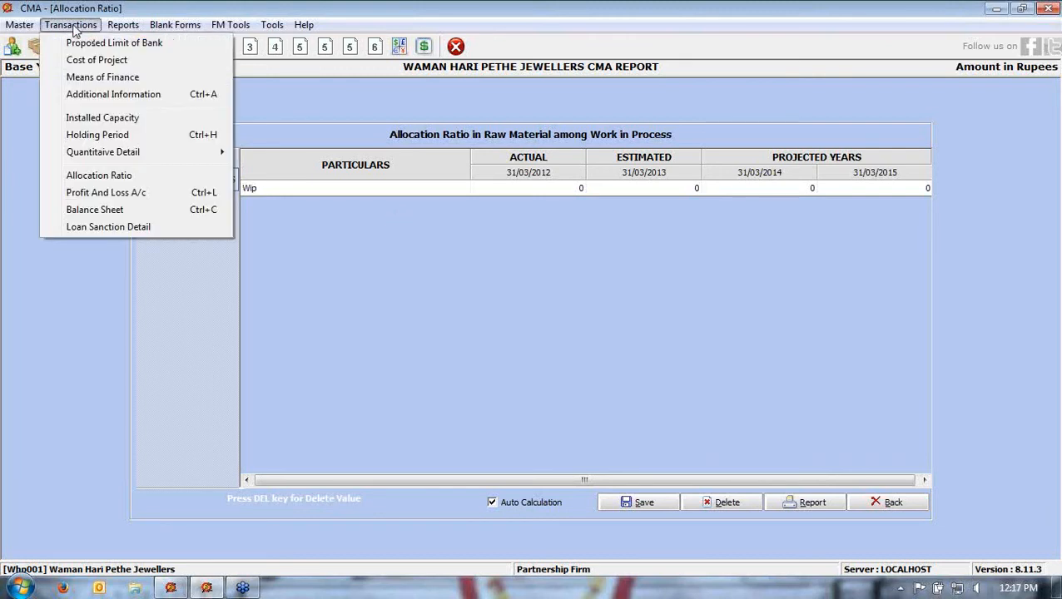
left_click(106, 192)
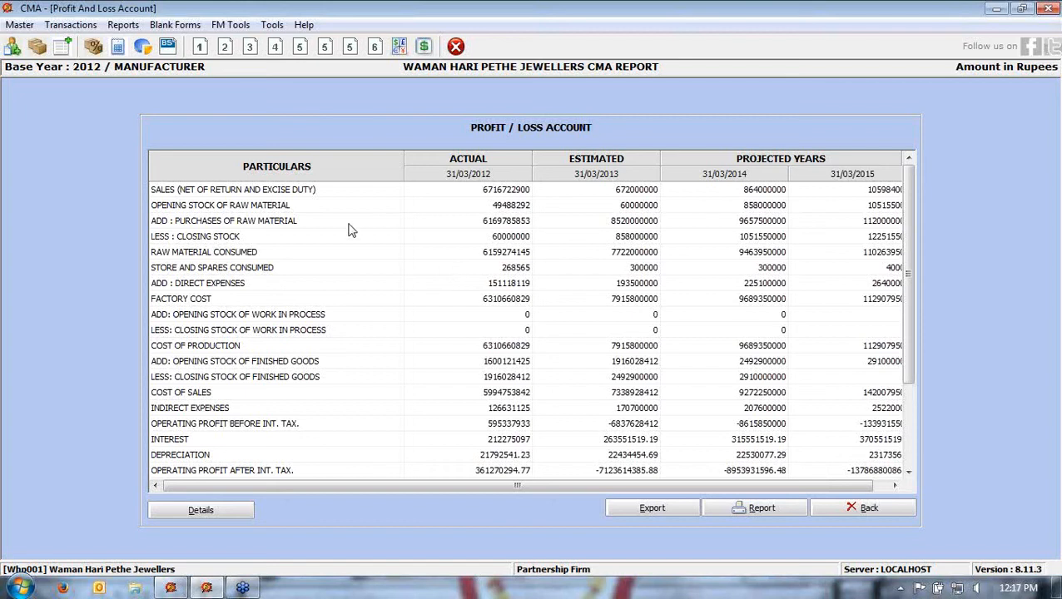
left_click(378, 192)
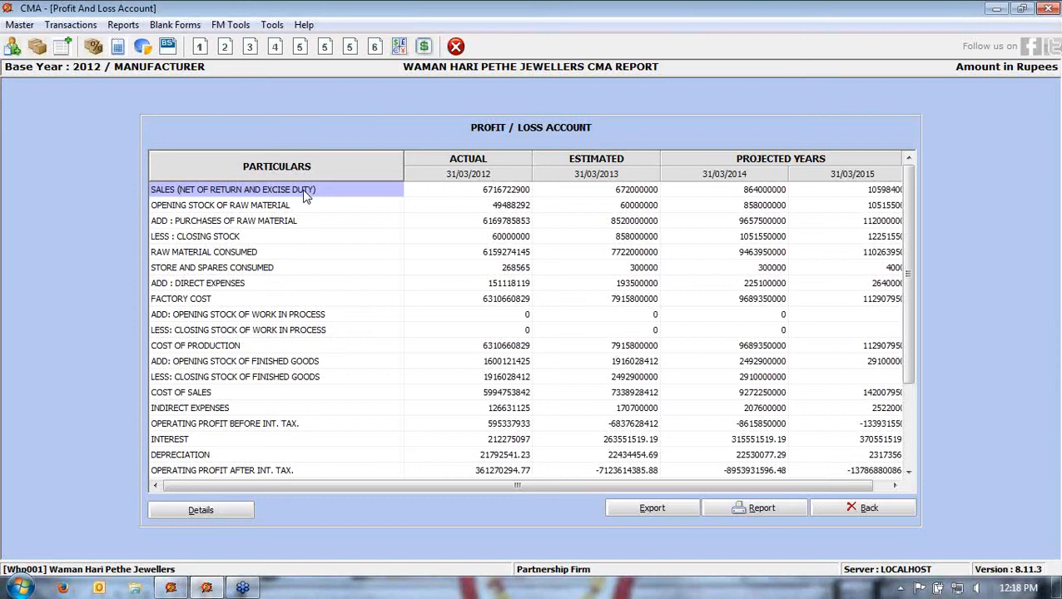
double_click(307, 197)
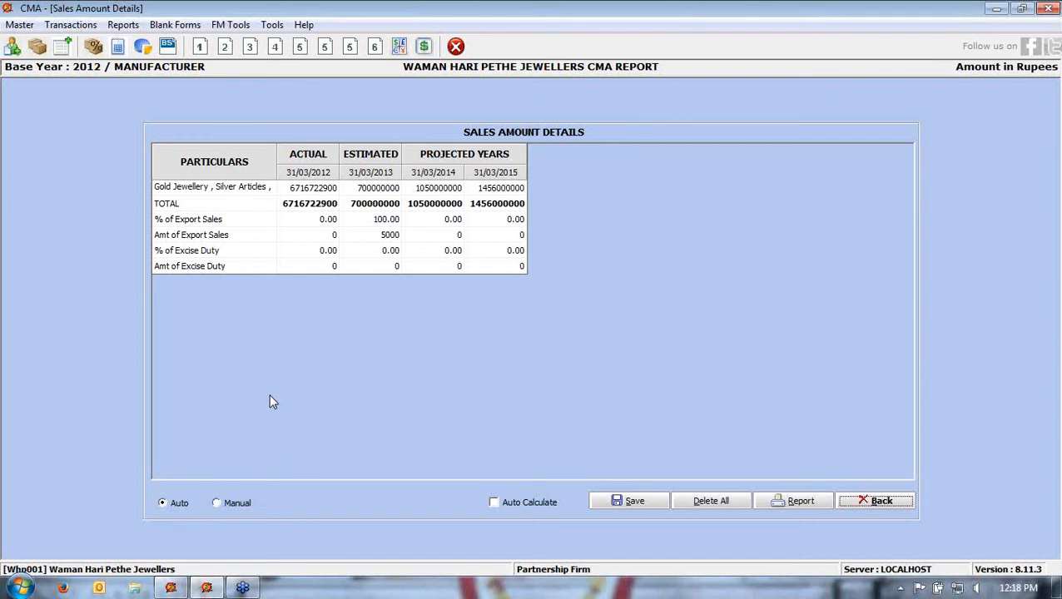
Switch the sales amount details to Manual and check the gold jewellery row's 31/03/2012 and 31/03/2013 entries
left_click(218, 504)
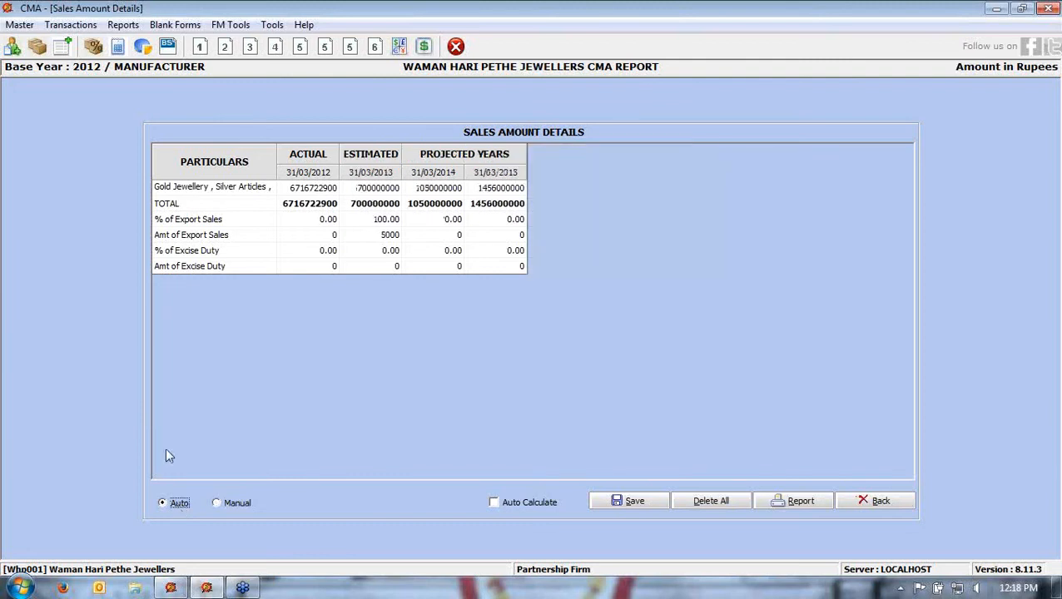
left_click(301, 191)
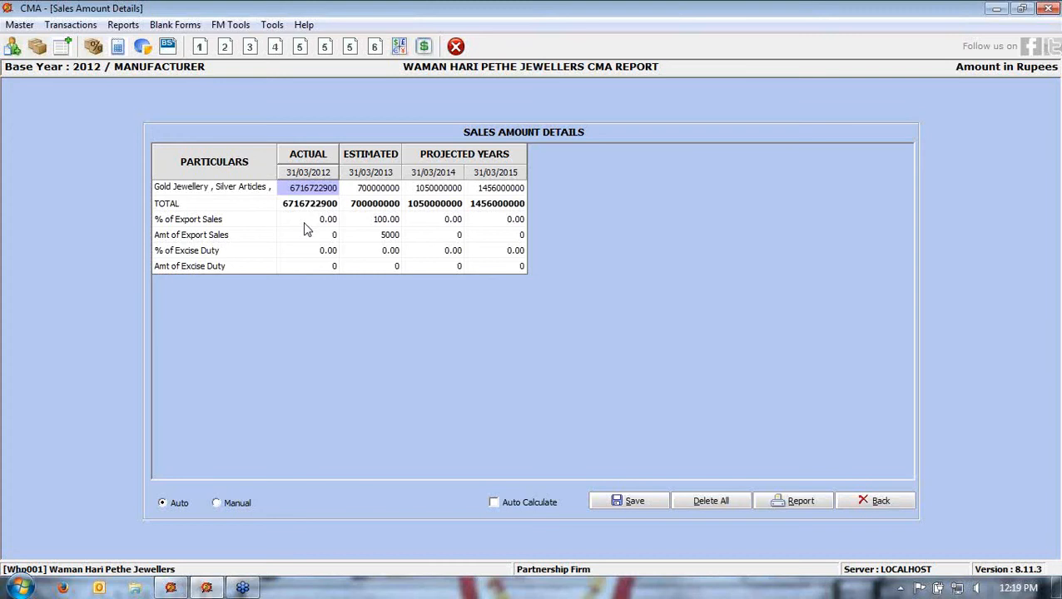
left_click(237, 508)
left_click(237, 506)
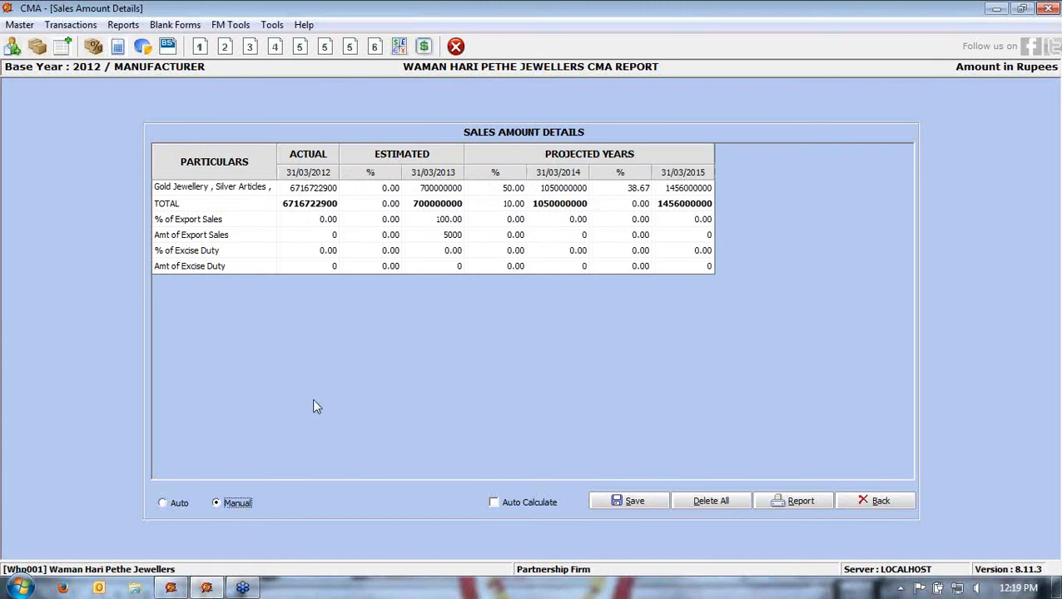
left_click(312, 188)
left_click(381, 189)
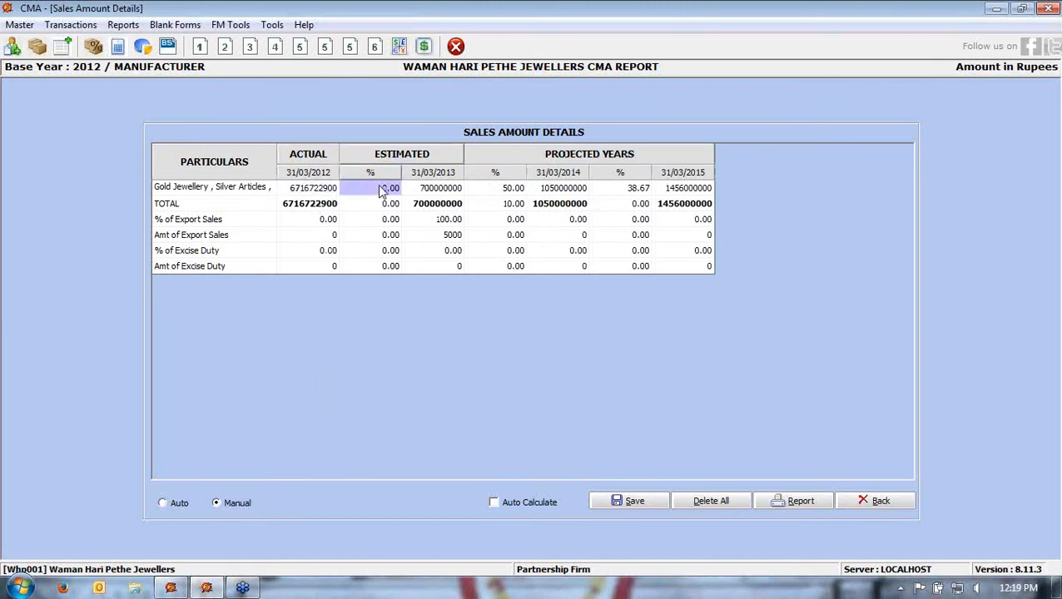
left_click(425, 190)
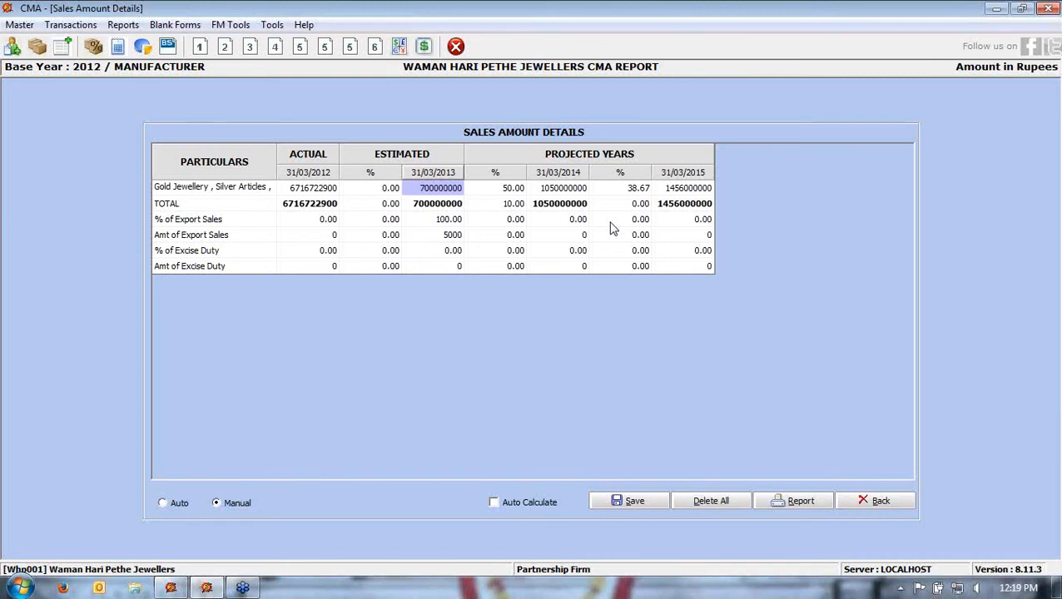
Save the sales amount details and return to the profit and loss account
left_click(617, 501)
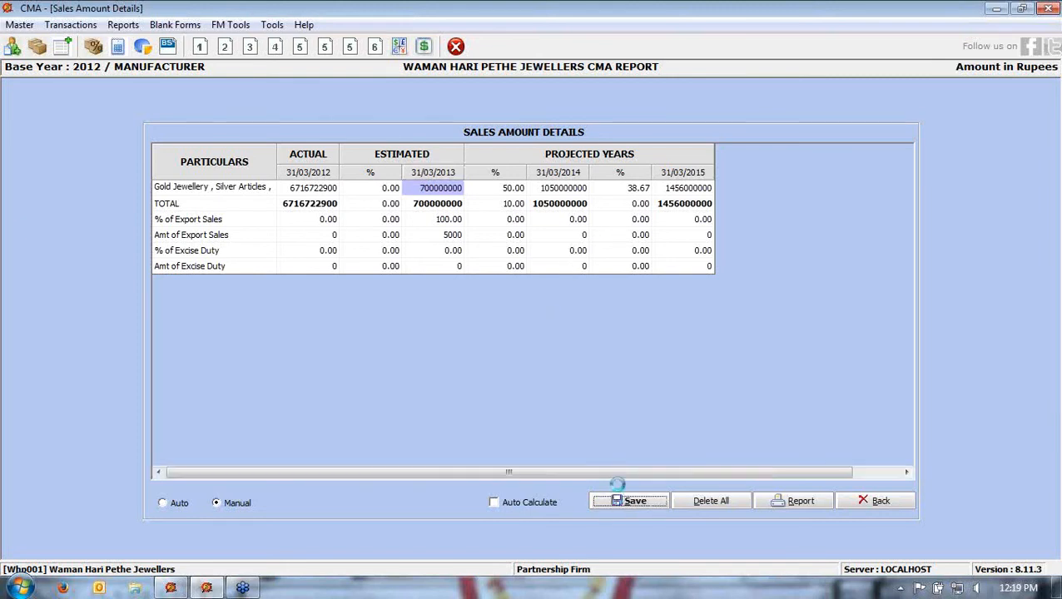
left_click(583, 348)
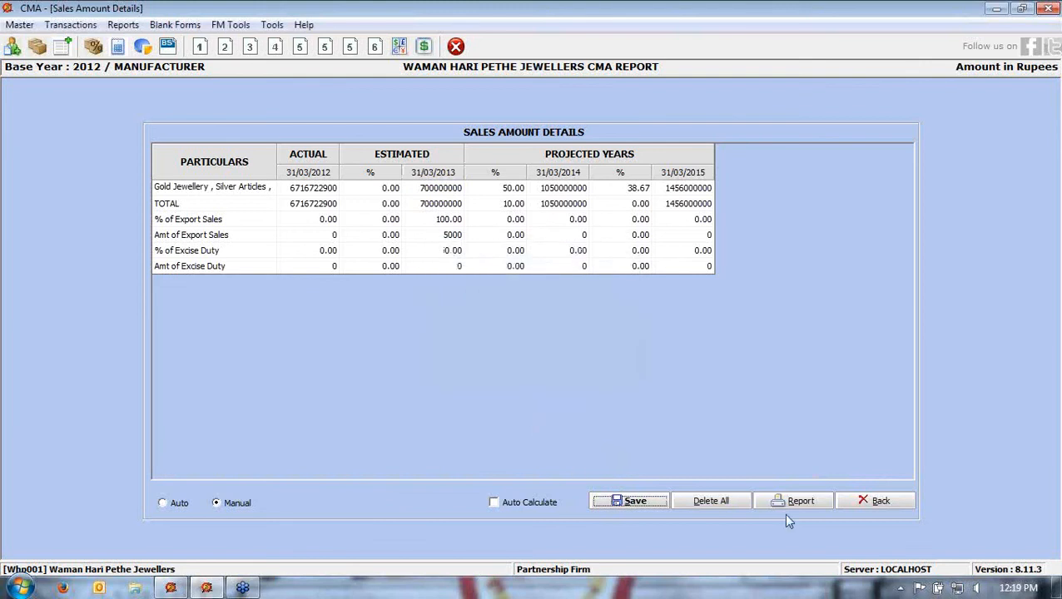
left_click(881, 502)
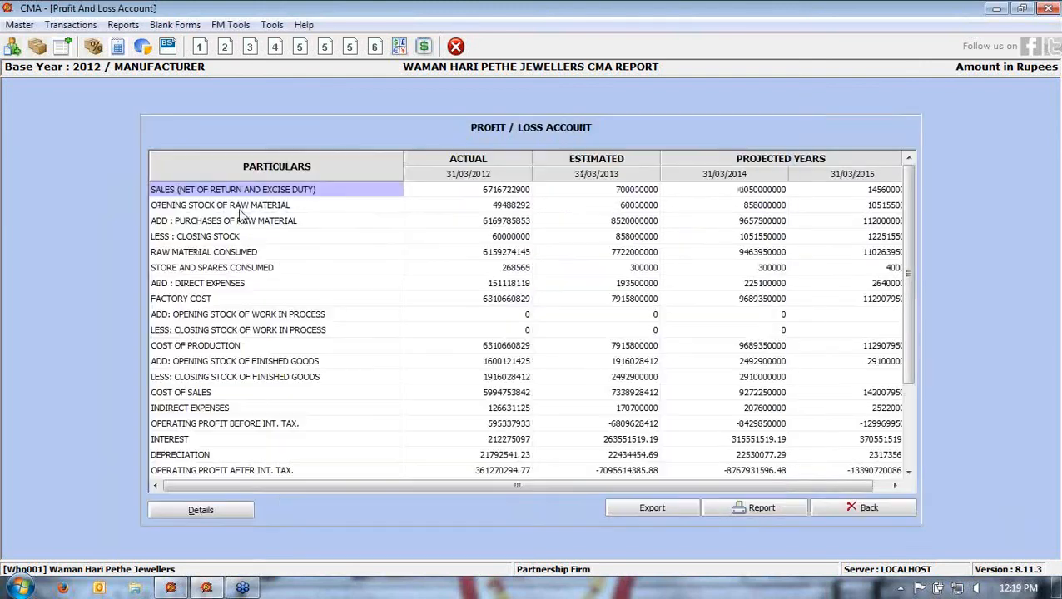
Open the details behind the opening stock of raw material and switch to the closing stock values
left_click(239, 208)
double_click(239, 208)
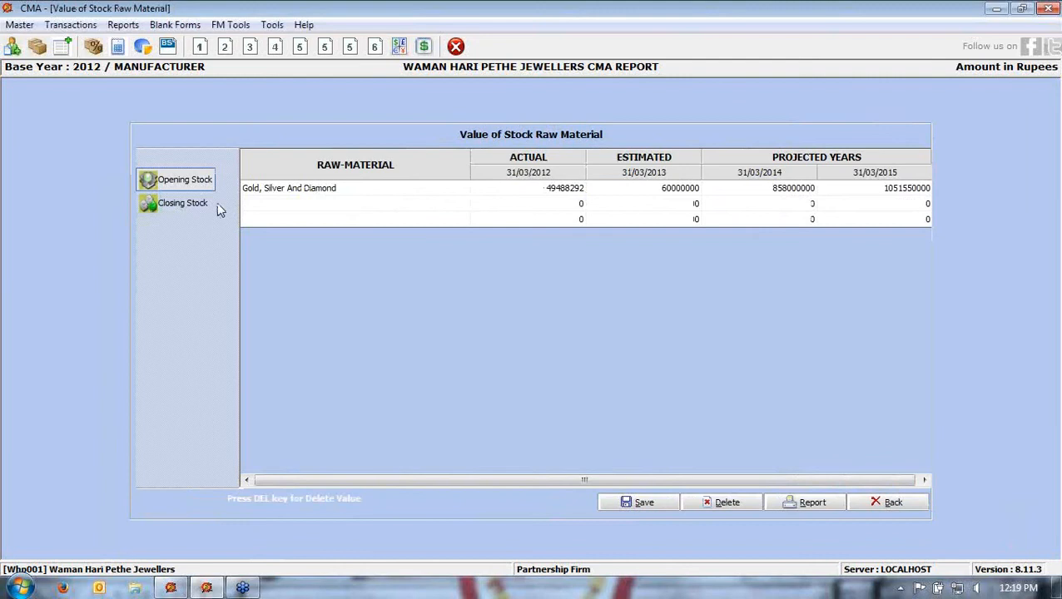
left_click(178, 207)
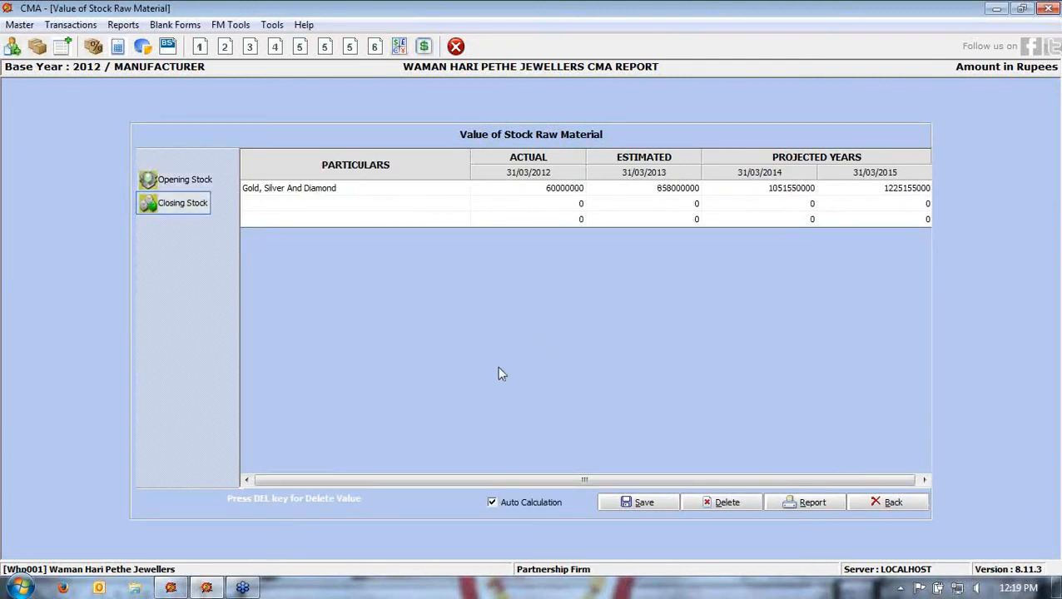
Check the yearly closing stock values for gold, silver and diamond, then save the stock form and close it
left_click(526, 189)
left_click(527, 188)
left_click_drag(527, 188, 740, 194)
left_click(606, 189)
left_click(748, 194)
left_click(639, 503)
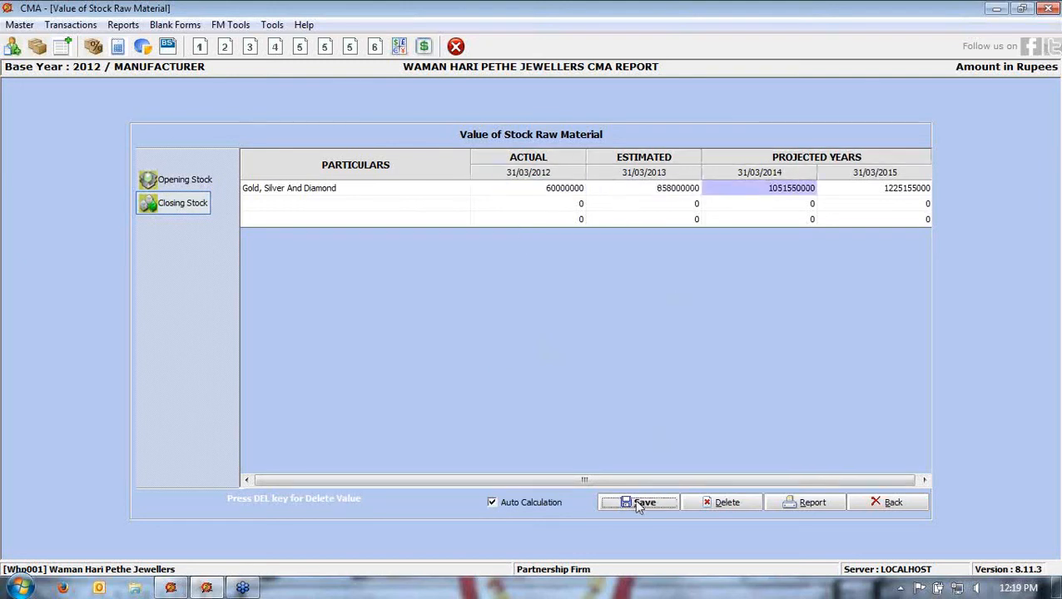
left_click(592, 354)
left_click(863, 505)
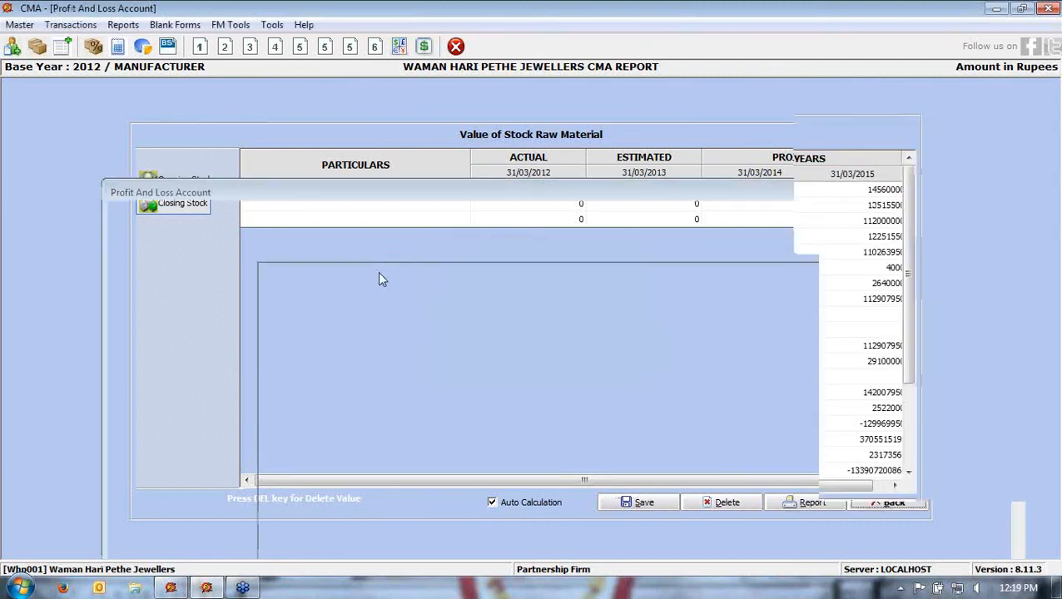
Open the purchases of raw material from the profit and loss account, set the purchase amount to Auto and save it
left_click(258, 224)
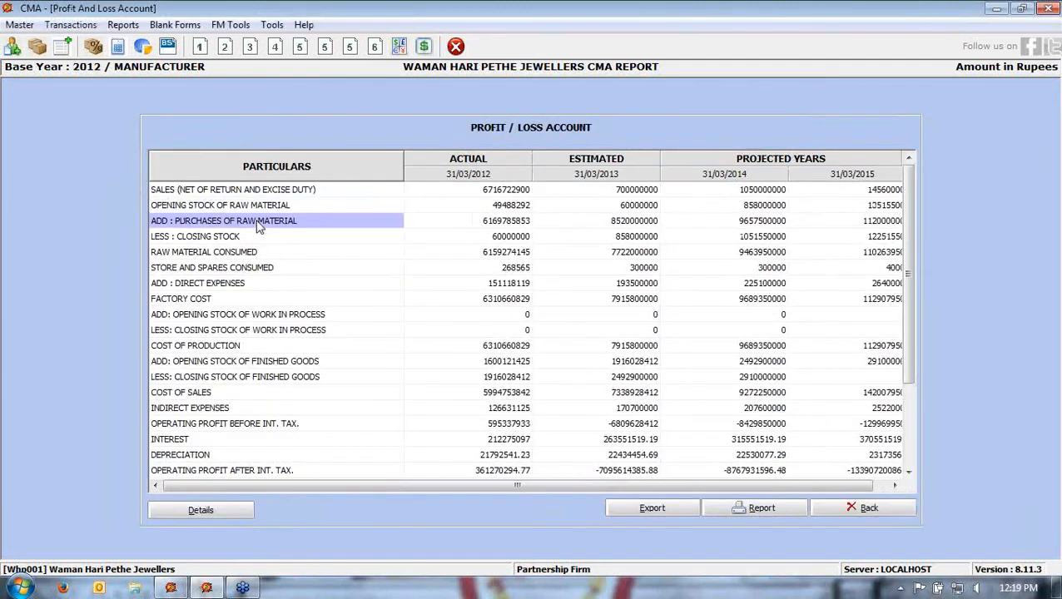
double_click(258, 223)
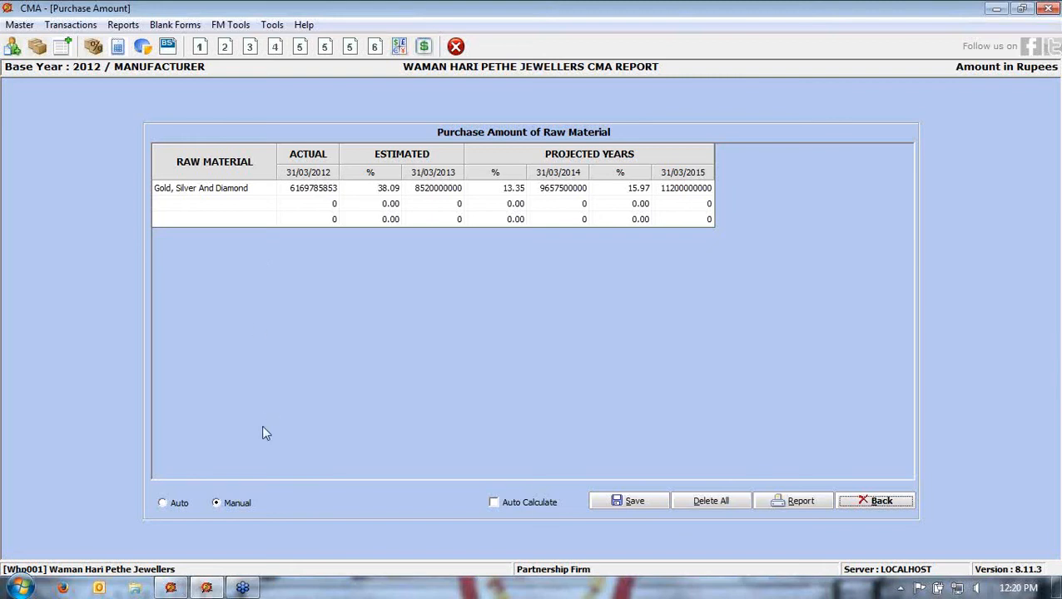
left_click(172, 506)
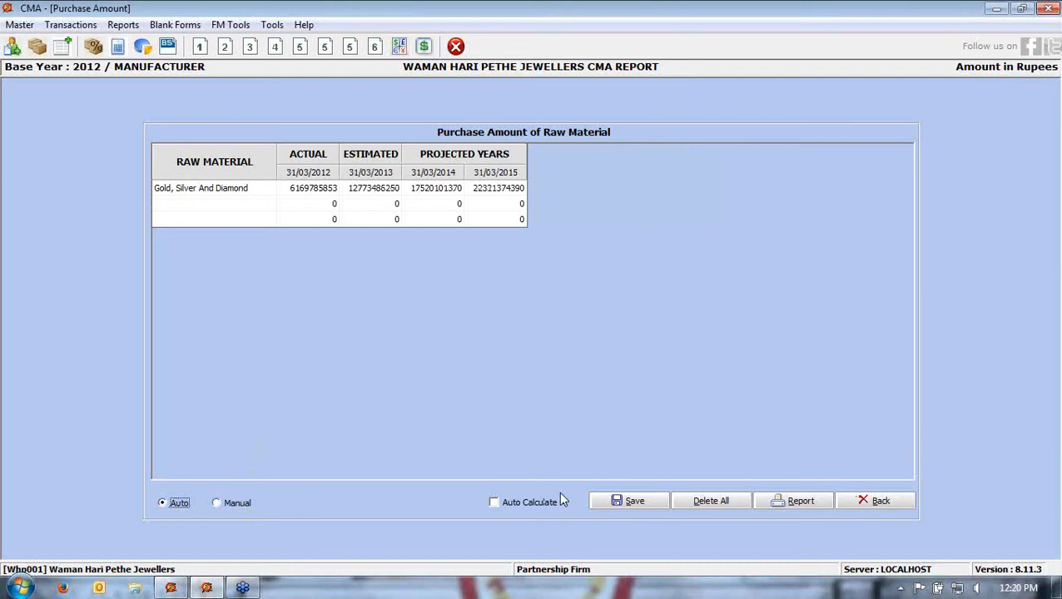
left_click(634, 502)
left_click(583, 350)
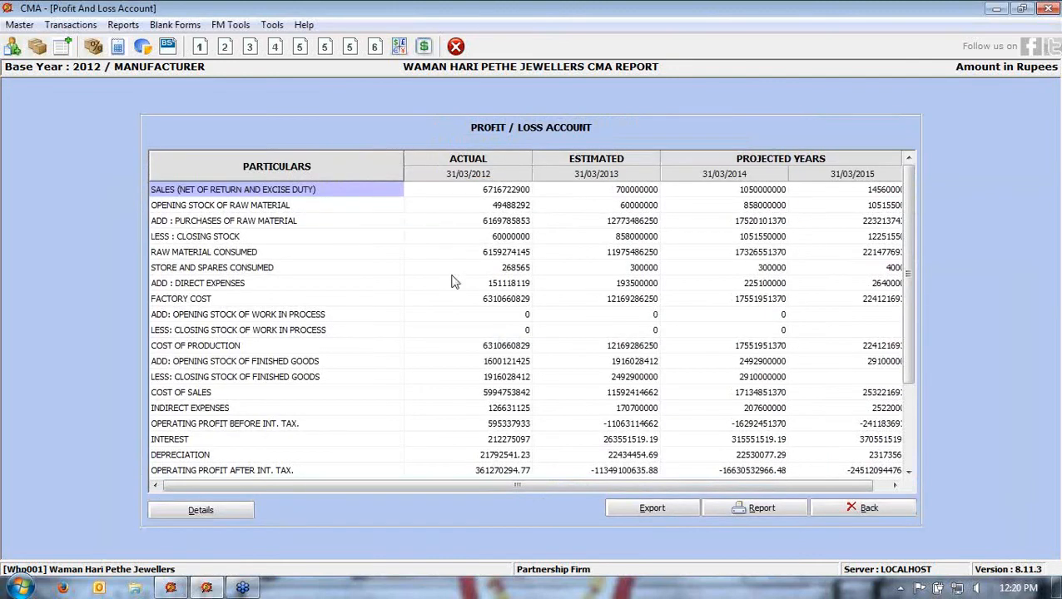
Review the details behind the raw material closing stock row and return to the profit and loss account
left_click(192, 237)
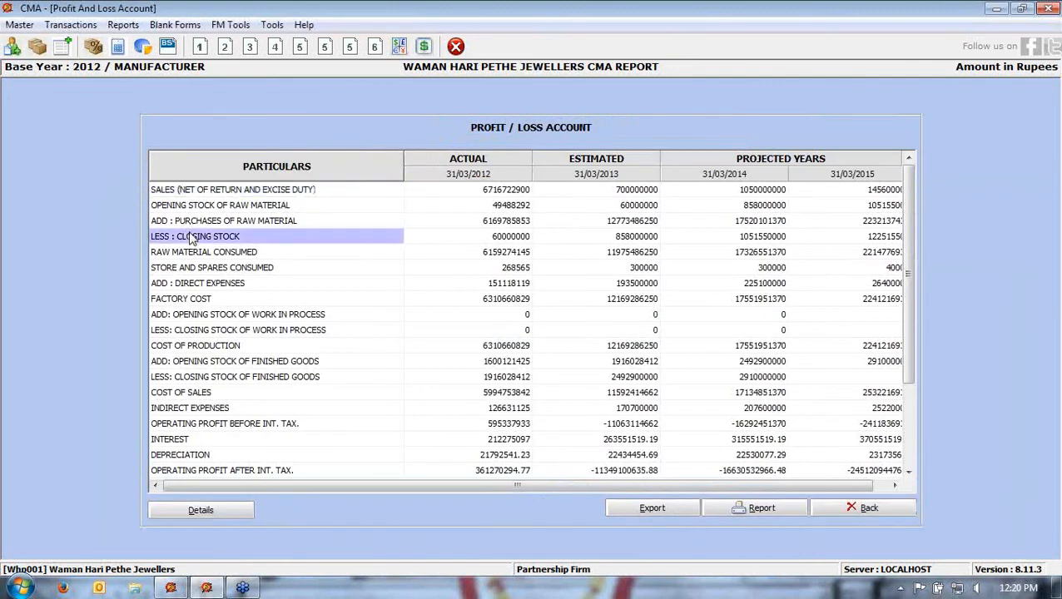
double_click(192, 237)
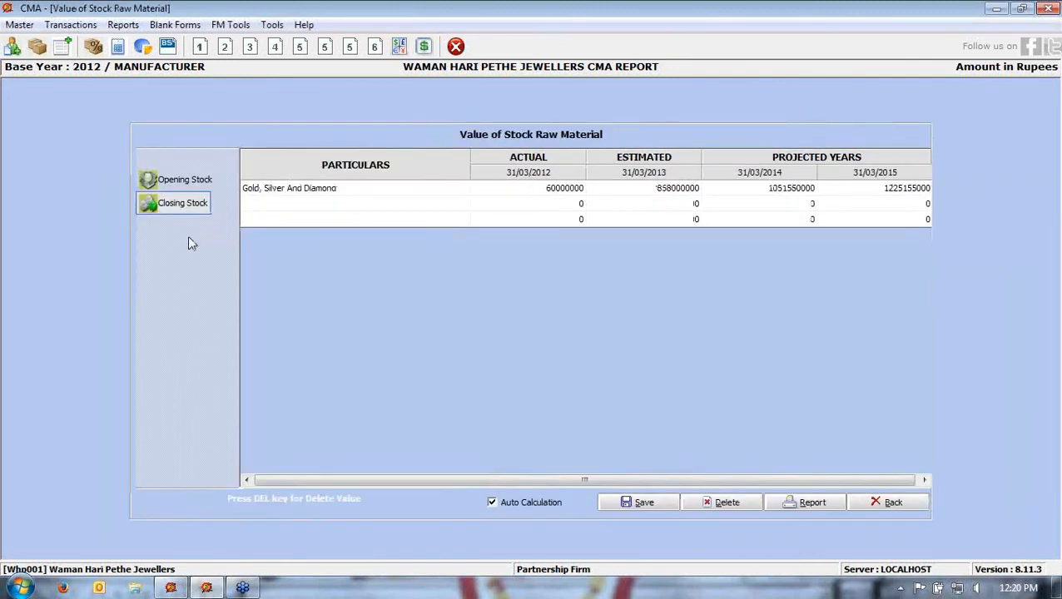
left_click(884, 500)
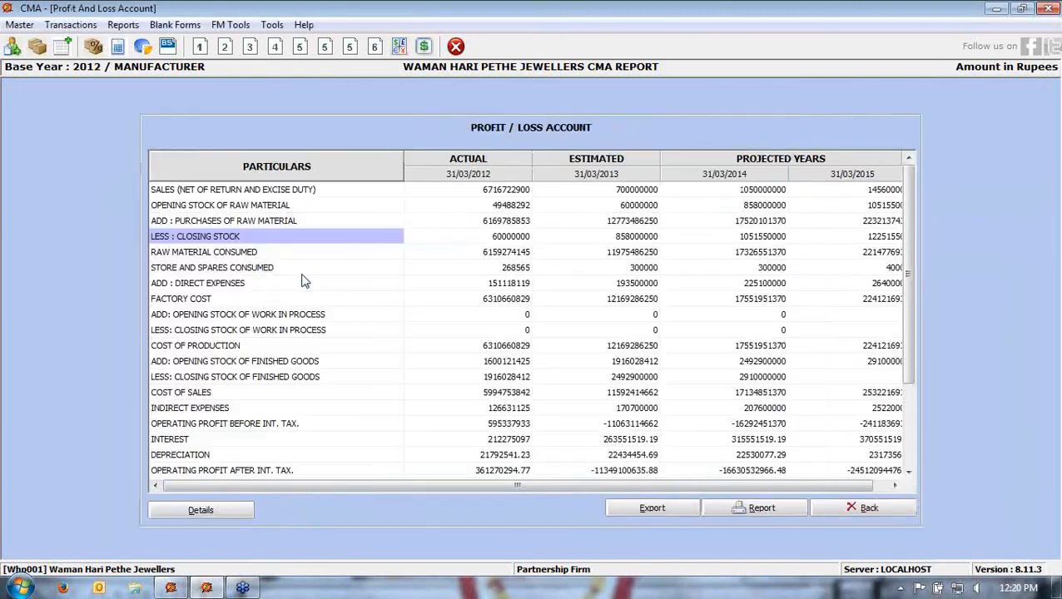
Review the raw material consumed details and the store and spares consumed details, closing each form
double_click(221, 256)
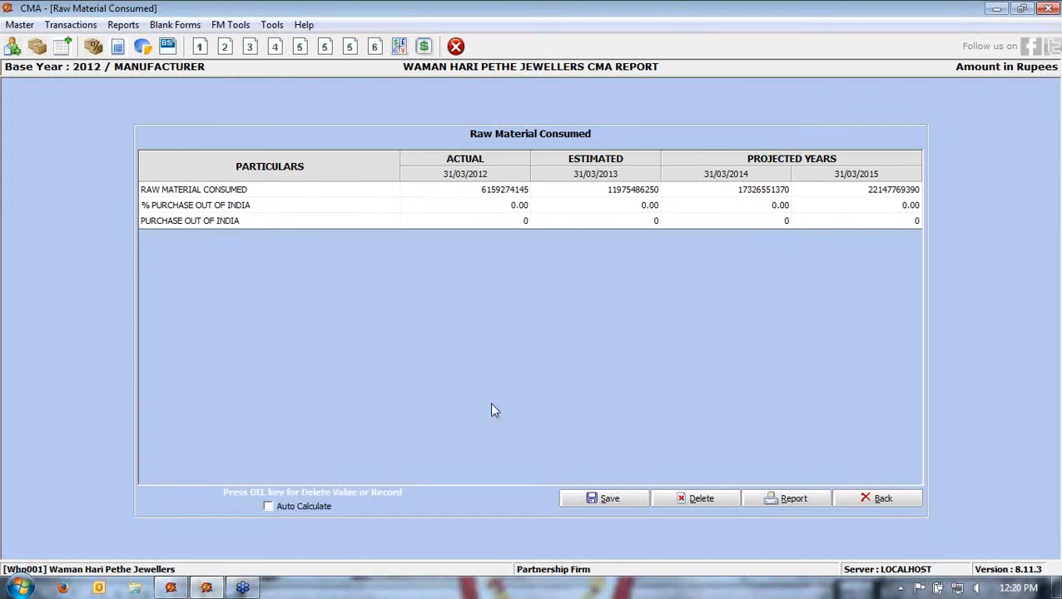
left_click(849, 498)
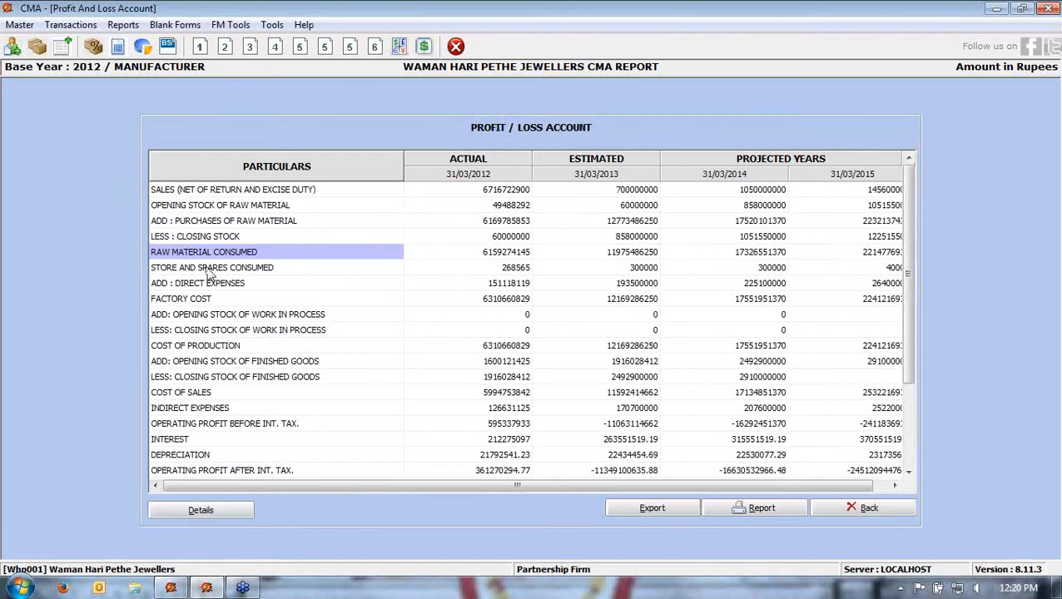
double_click(208, 272)
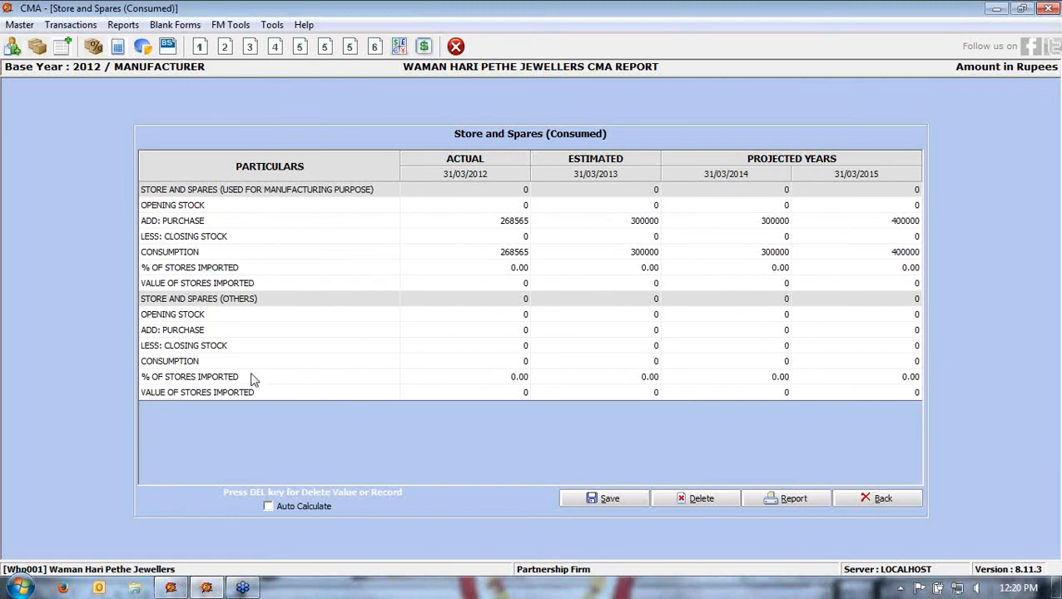
left_click(862, 500)
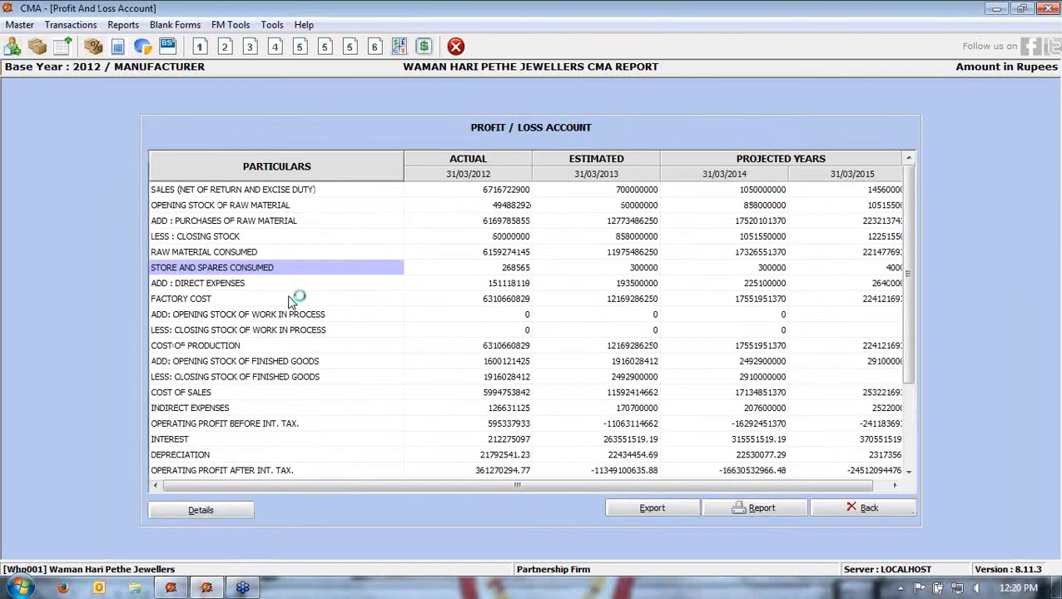
Open the direct expenses details, examine the expense type choices and the blank row for a new expense, and close the form
left_click(221, 285)
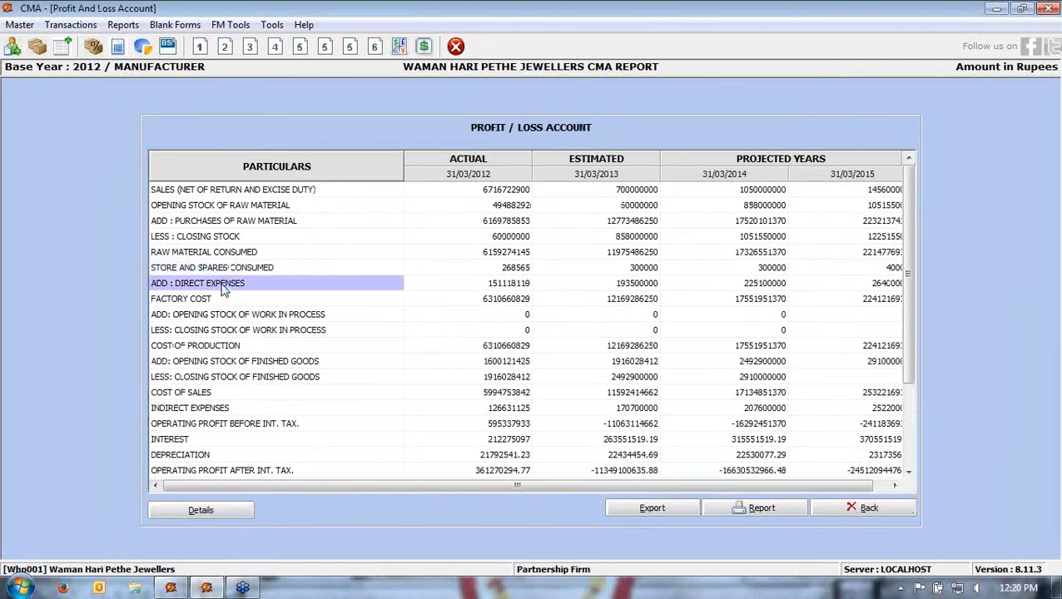
double_click(221, 286)
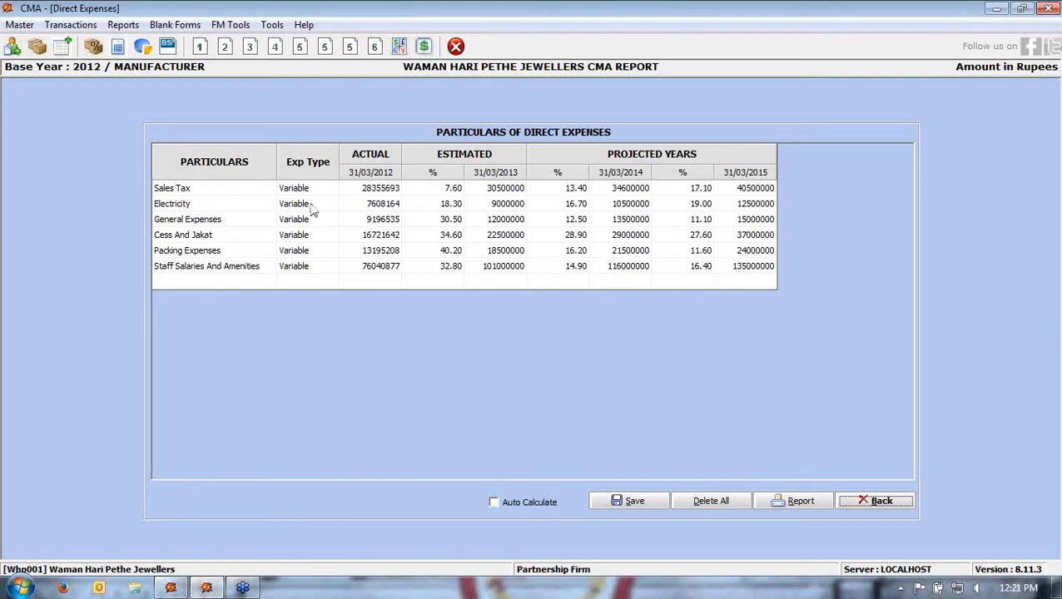
left_click(330, 191)
left_click(332, 191)
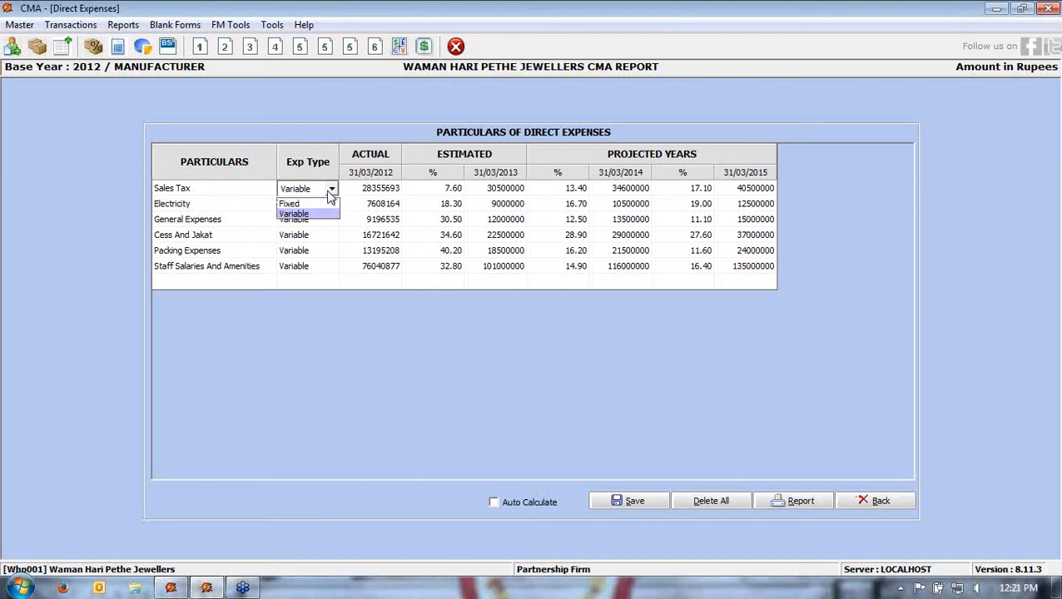
left_click(321, 212)
left_click(320, 208)
left_click(330, 240)
left_click(318, 266)
left_click(237, 283)
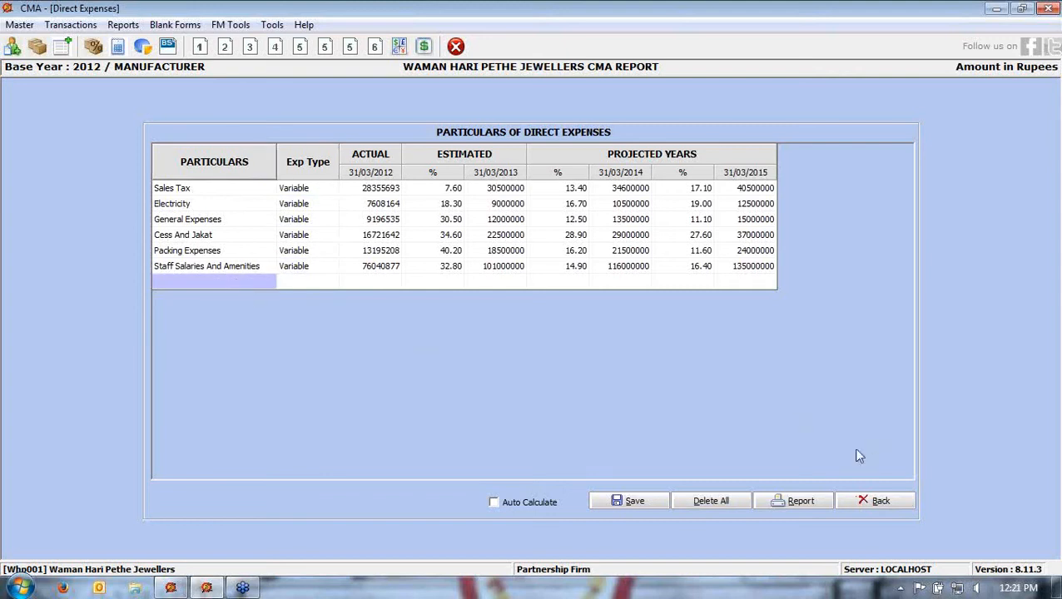
left_click(865, 503)
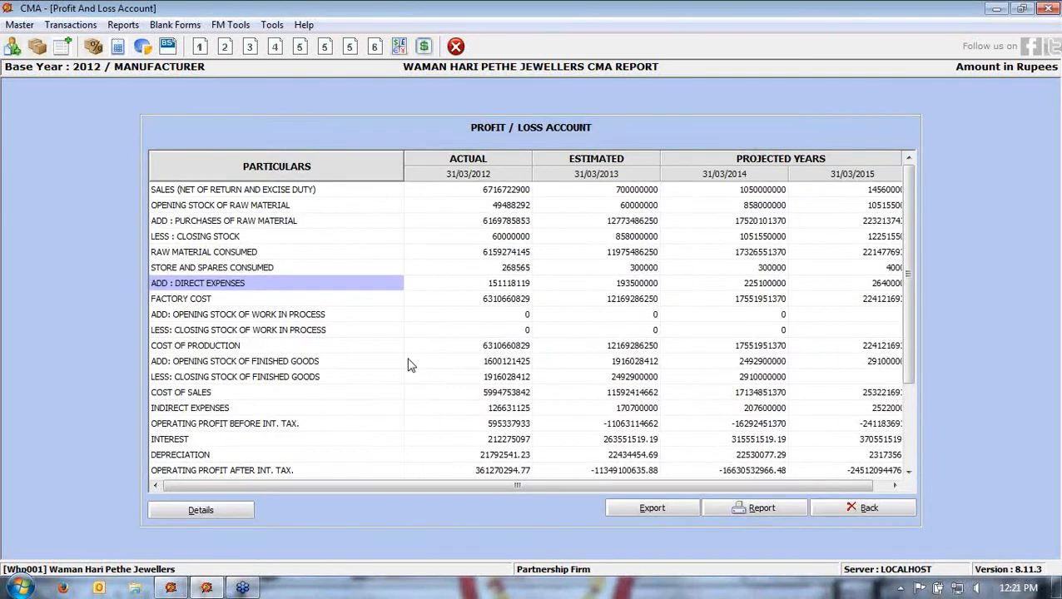
Review the details behind the opening stock of work in process and return to the profit and loss account
left_click(213, 303)
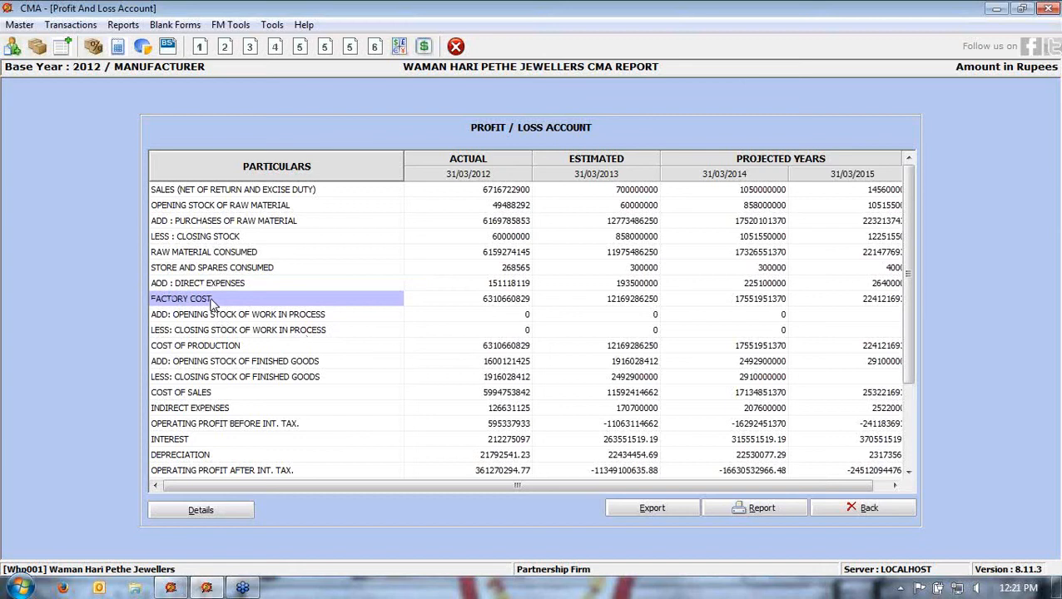
left_click(213, 317)
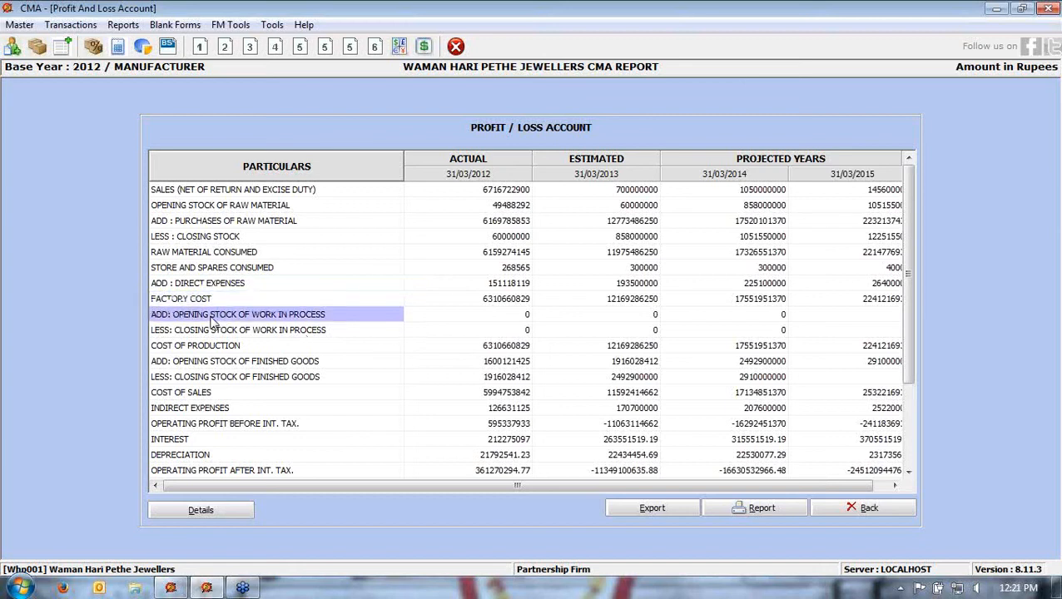
double_click(213, 321)
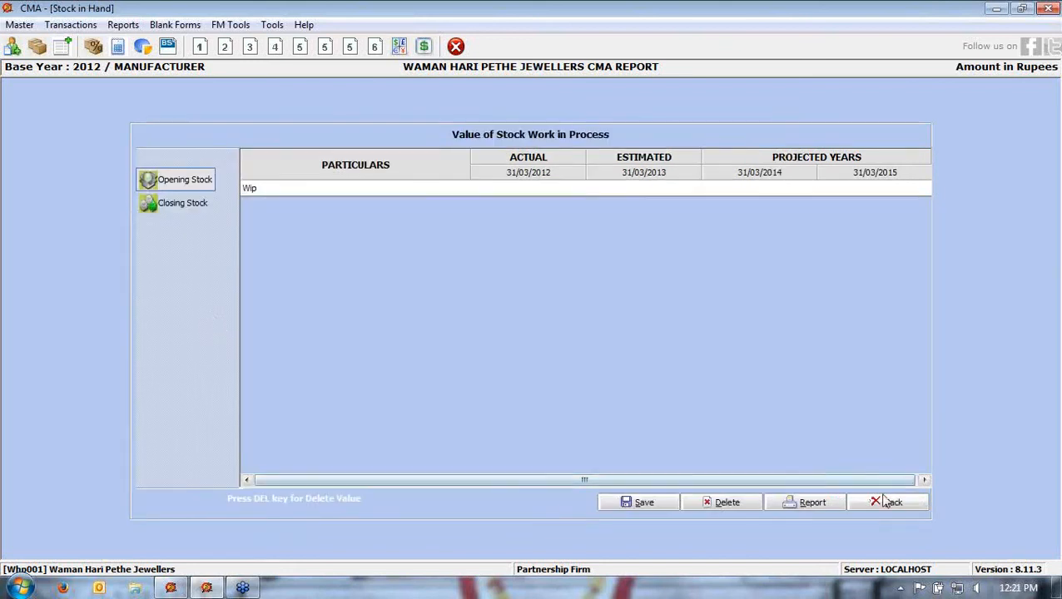
left_click(879, 503)
Go through the profit and loss rows from closing stock of work in process down to cost of sales
left_click(225, 330)
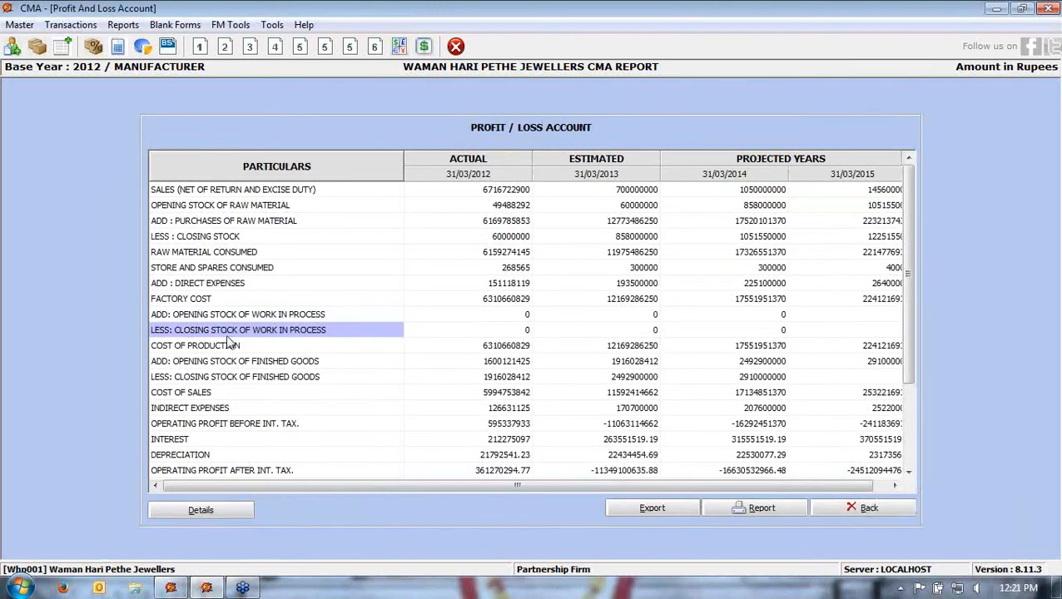
left_click(226, 345)
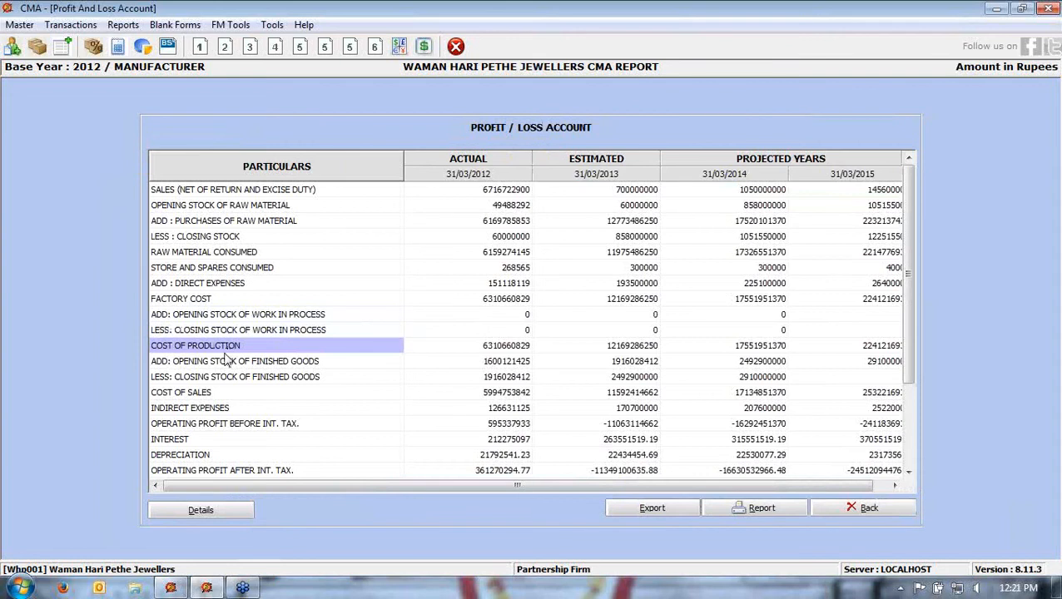
left_click(224, 363)
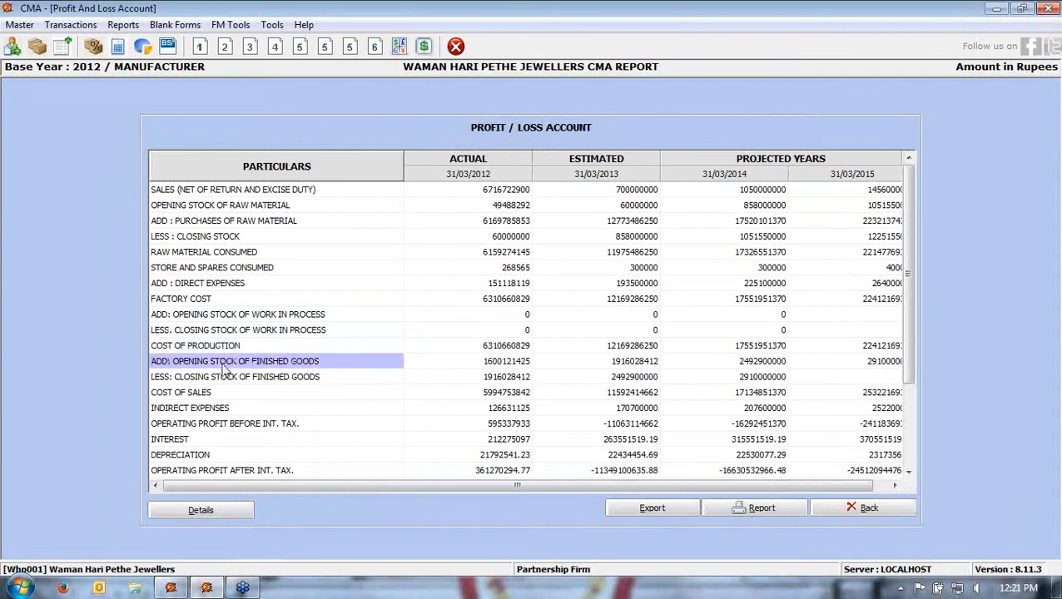
left_click(220, 377)
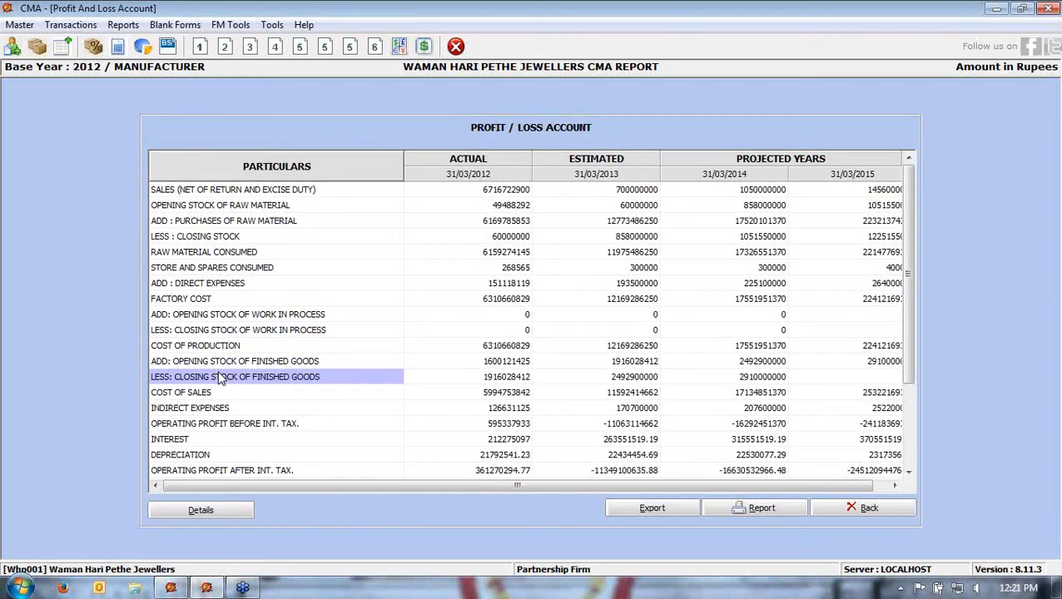
left_click(215, 393)
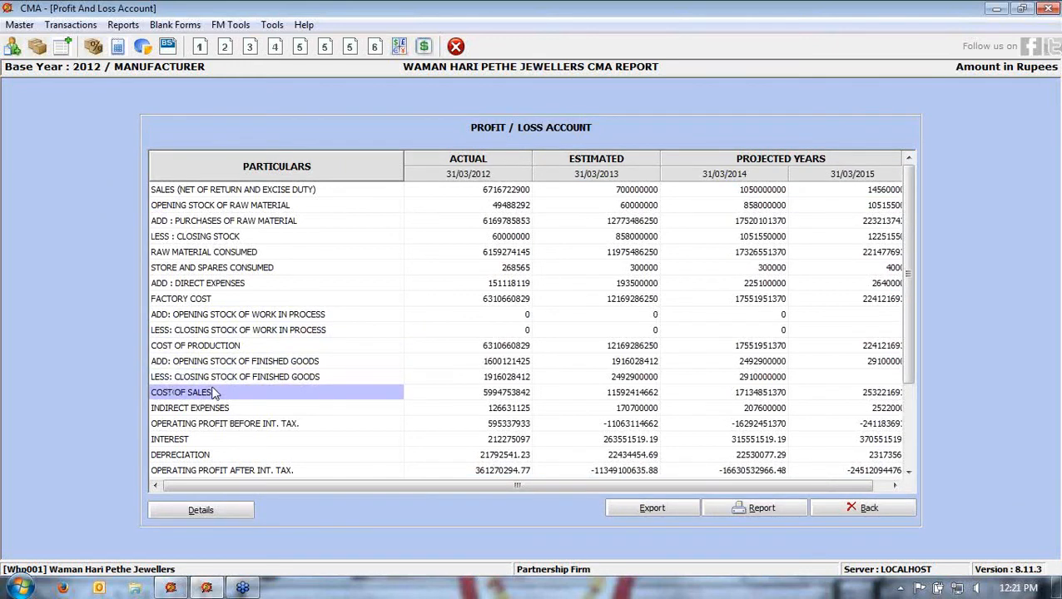
Open the indirect expenses details from the profit and loss account and select the Advertisement entry
scroll(303, 366, "down", 3)
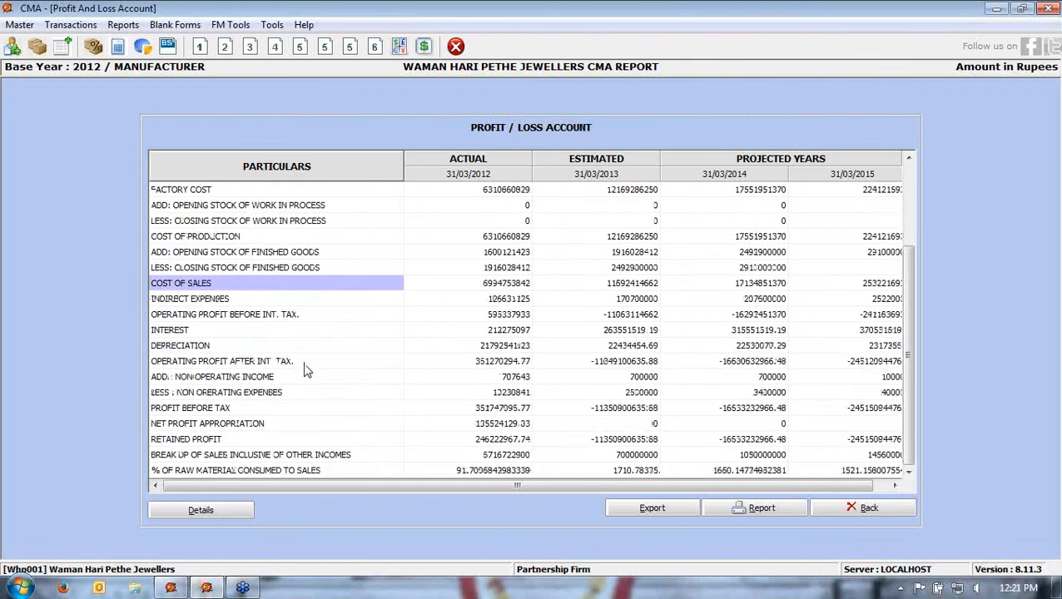
left_click(175, 302)
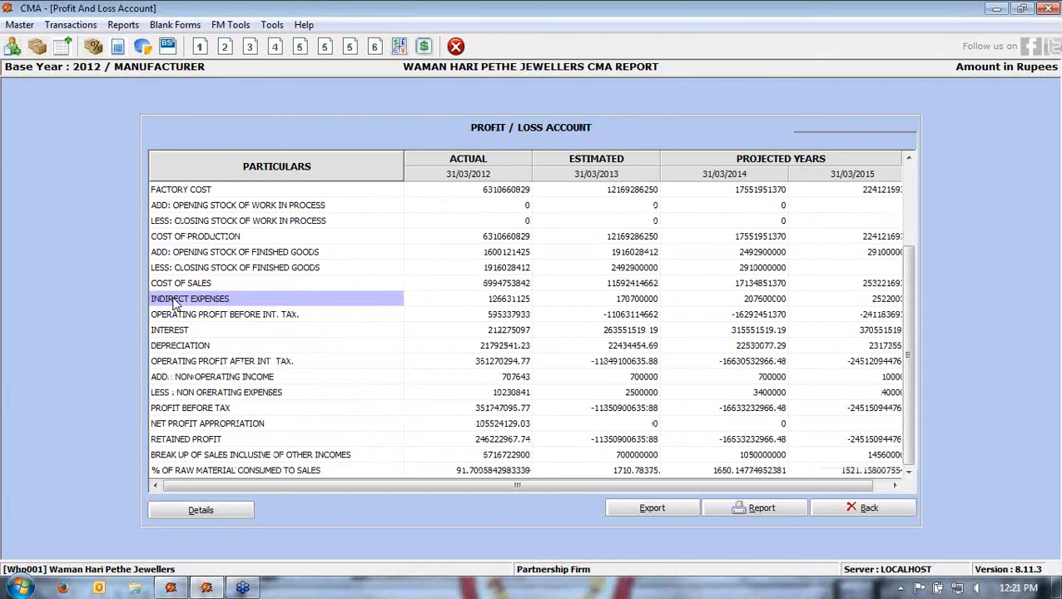
double_click(175, 304)
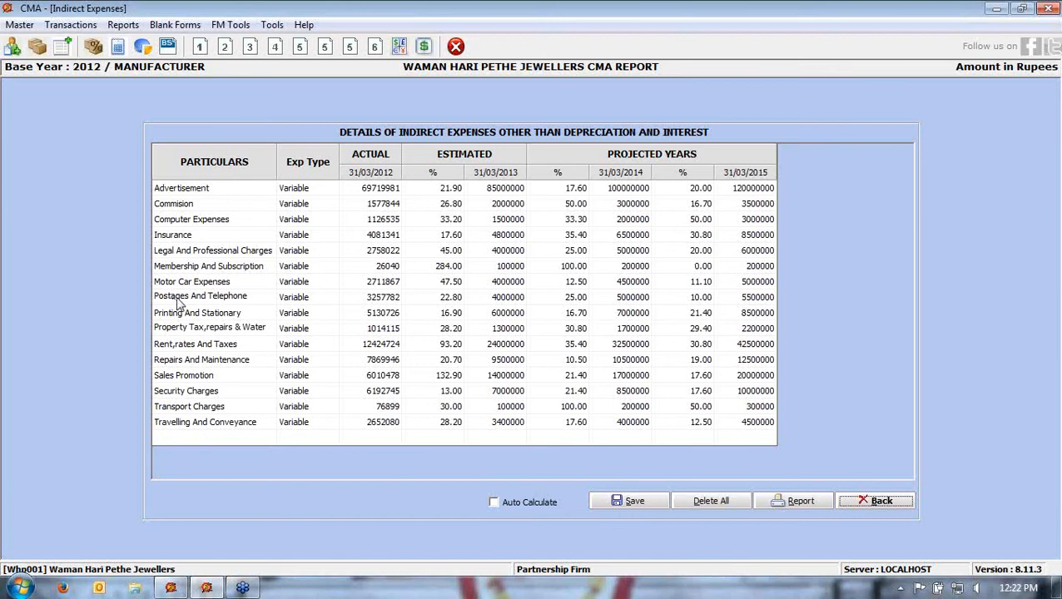
left_click(239, 191)
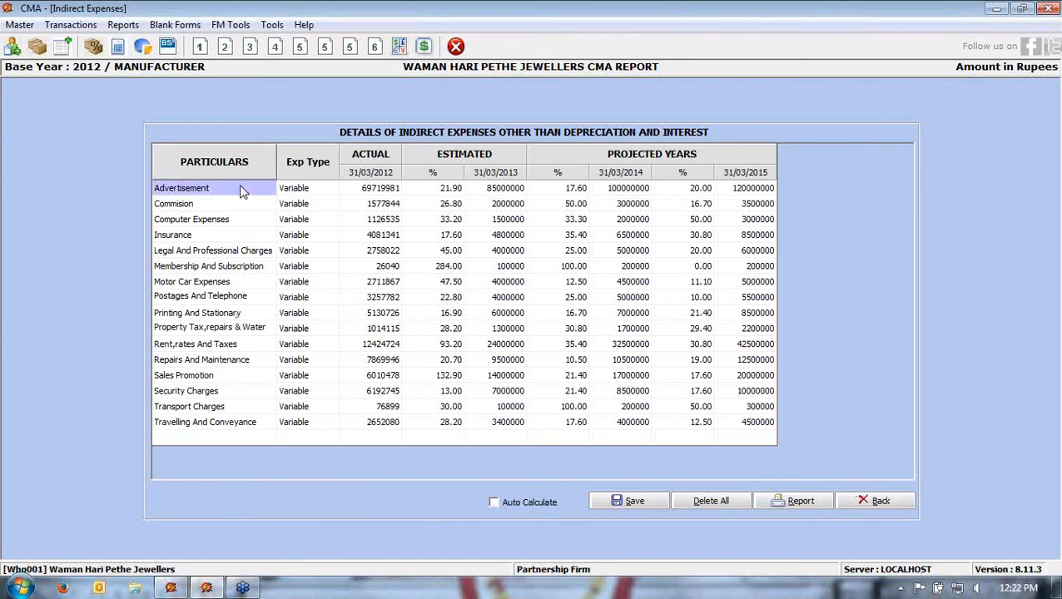
Examine the Advertisement entry's expense type choices, actual amount and estimated percentage, and return to the profit and loss account
left_click(324, 193)
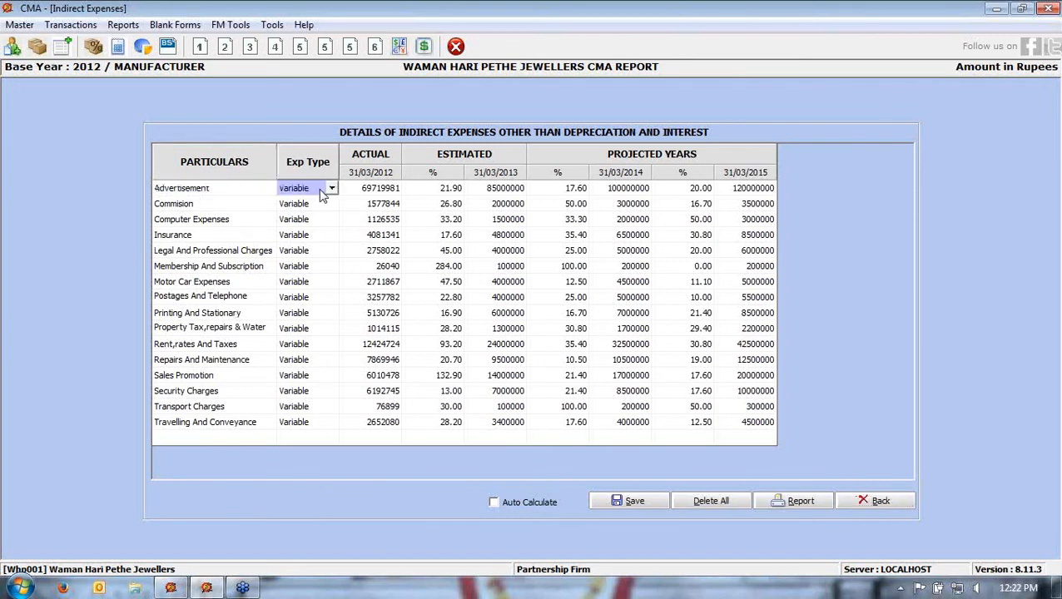
left_click(332, 191)
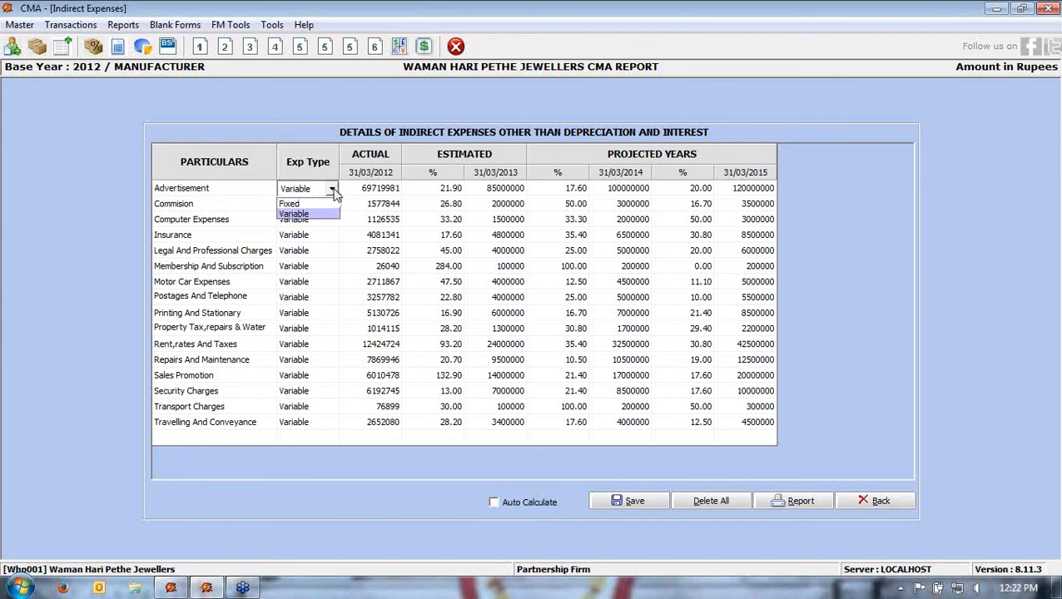
left_click(382, 192)
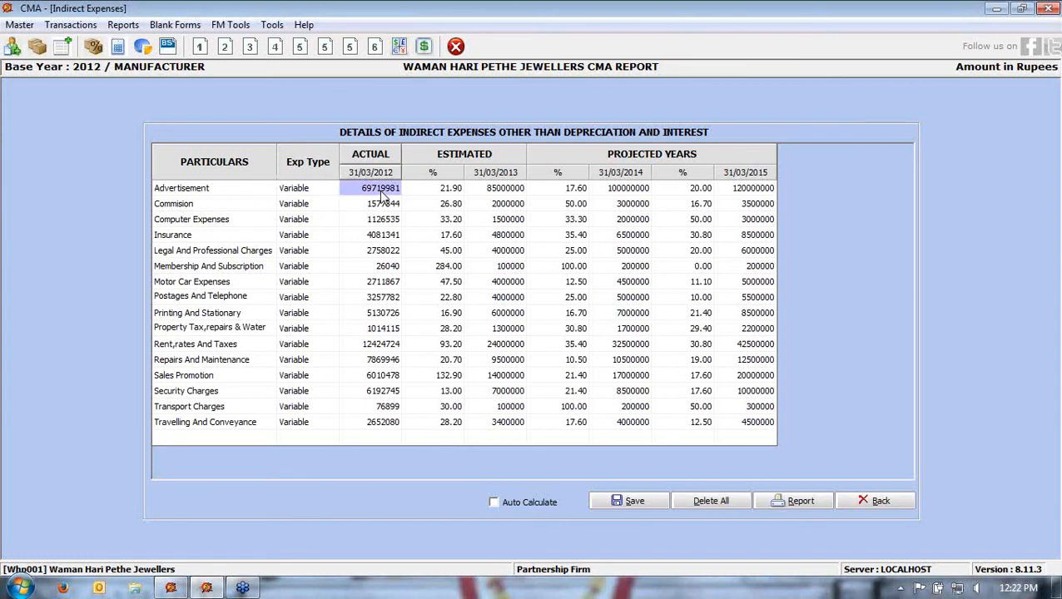
left_click(449, 191)
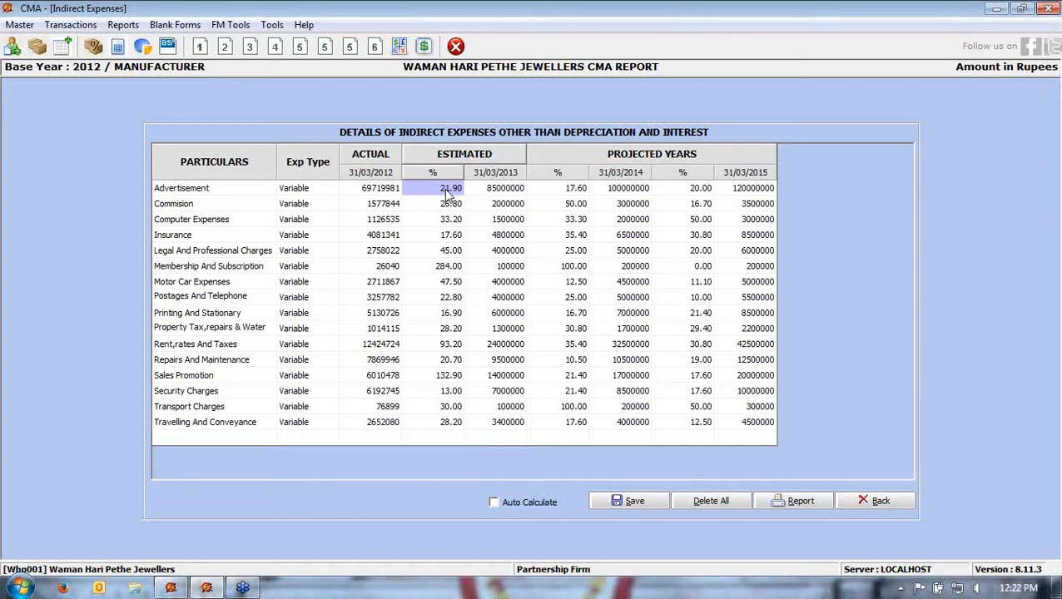
left_click(865, 503)
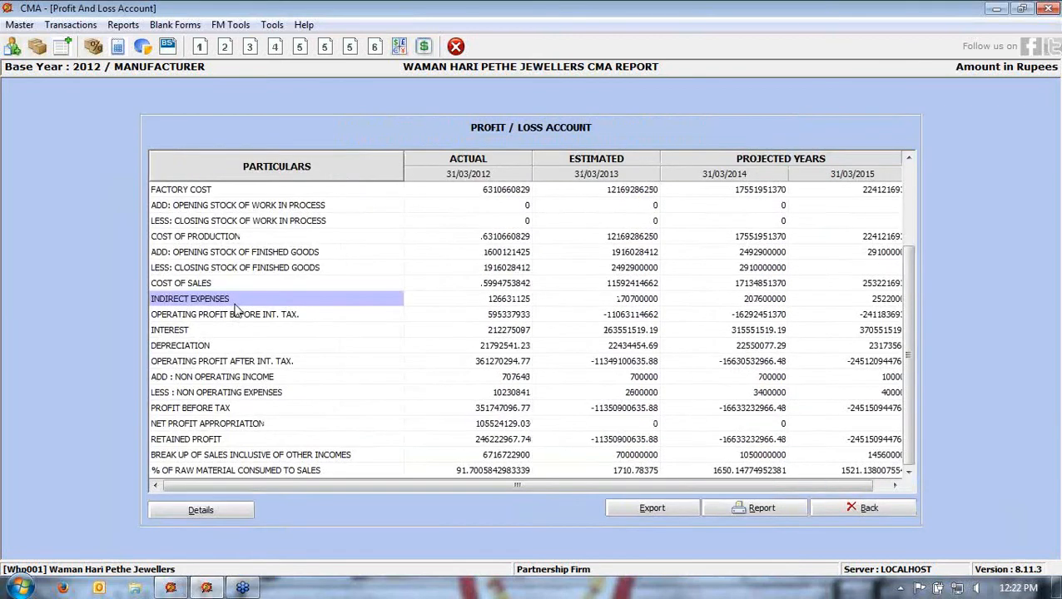
Check the operating profit before interest and tax, and open the interest details to look through the cash credit, term loan and other loan categories
left_click(242, 317)
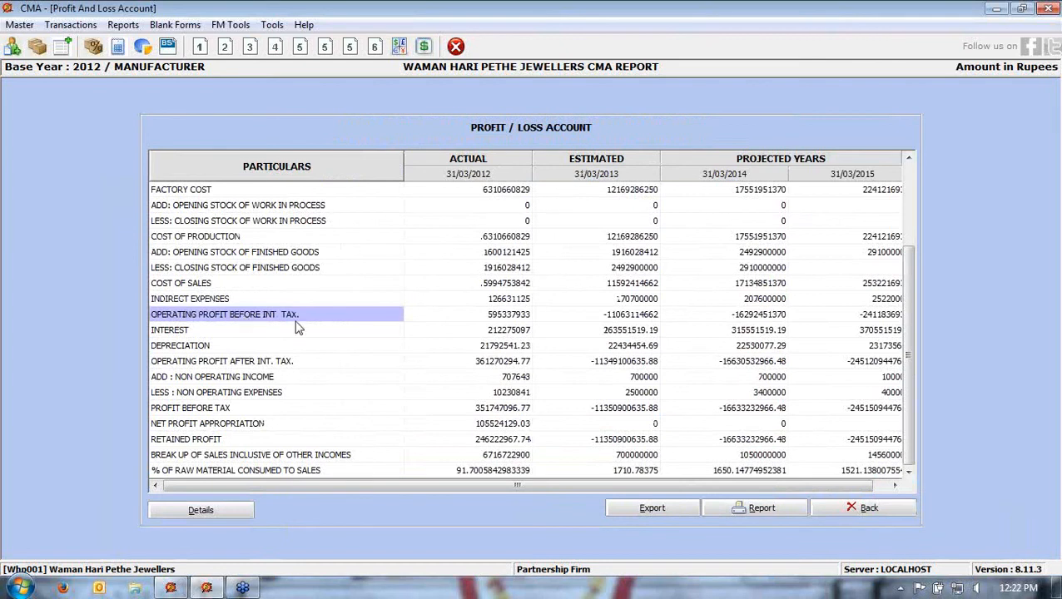
left_click(469, 320)
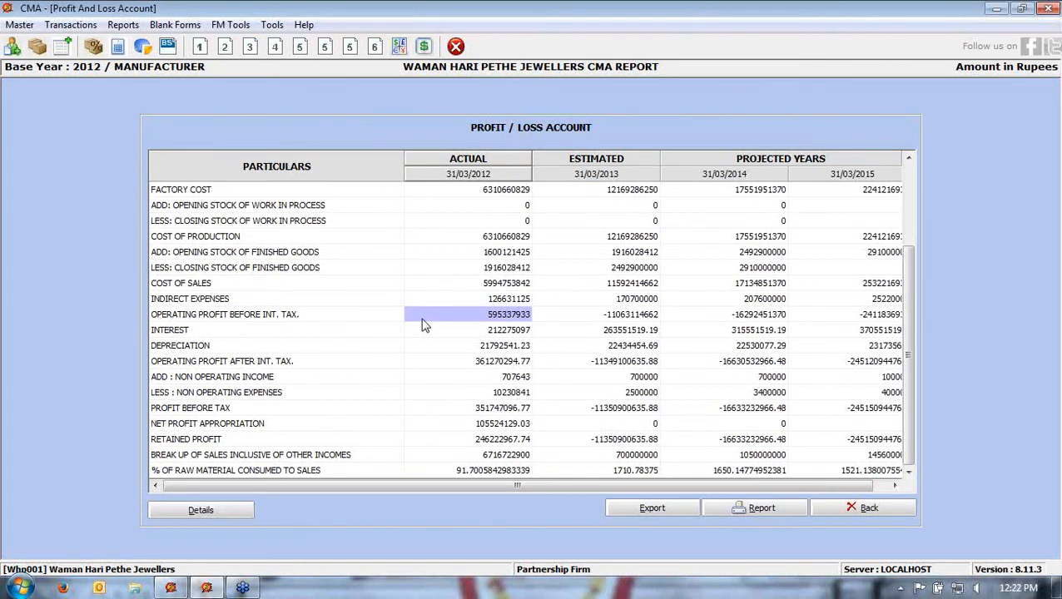
left_click(198, 337)
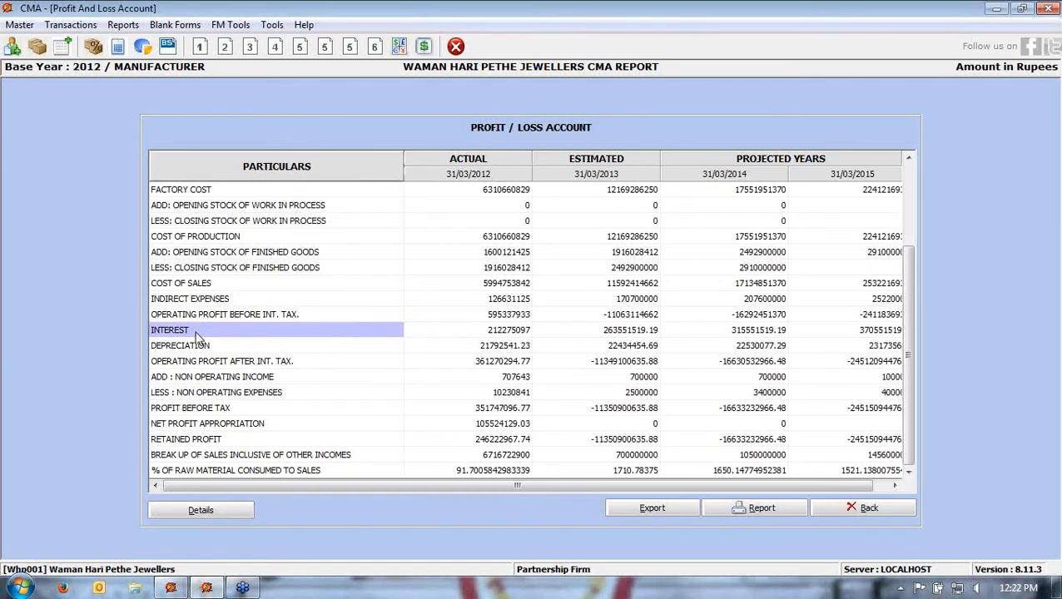
double_click(198, 338)
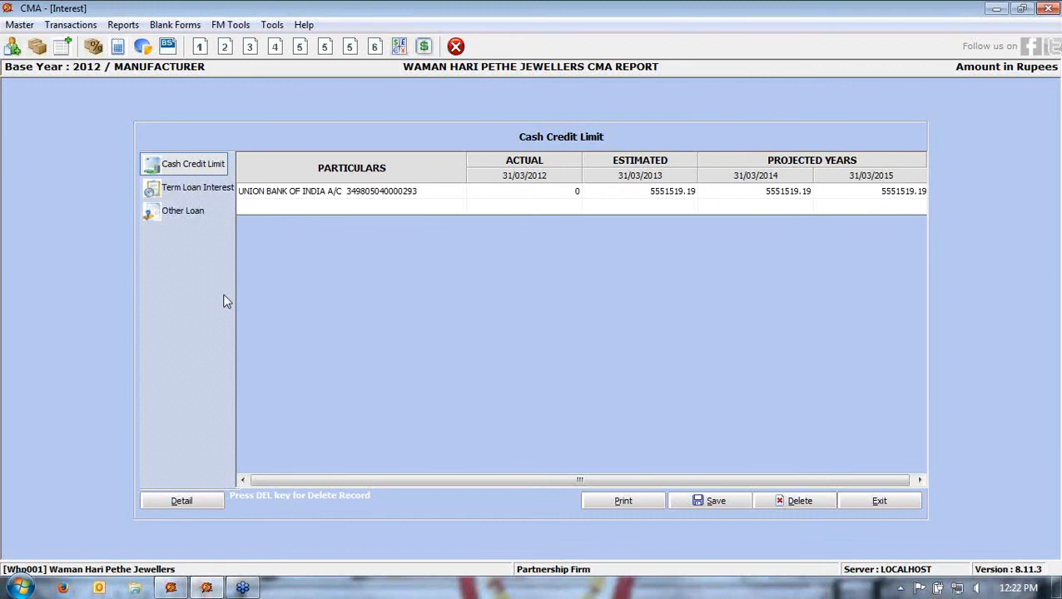
left_click(204, 186)
left_click(198, 213)
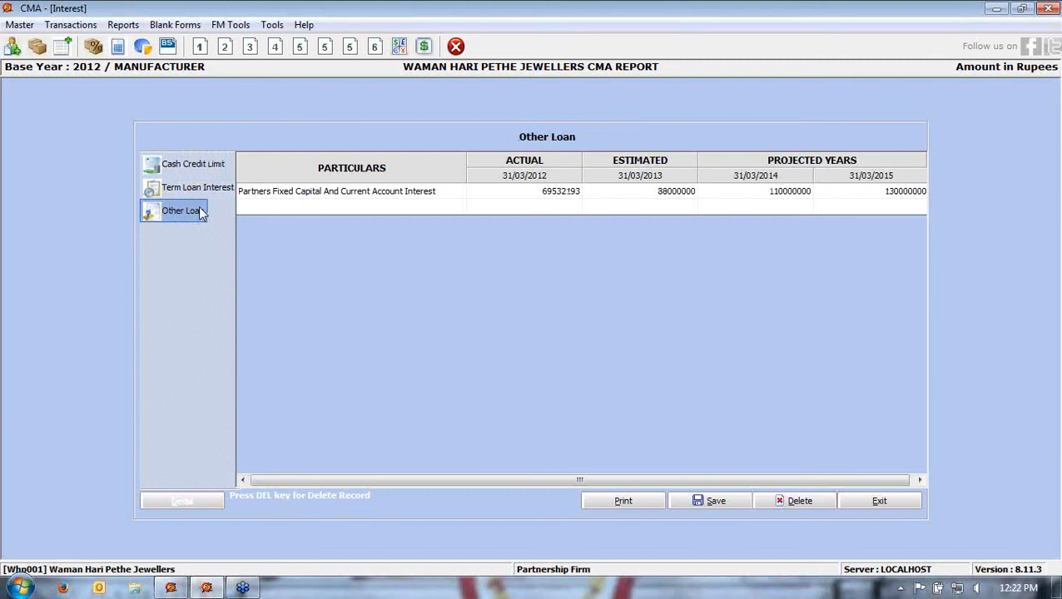
left_click(198, 166)
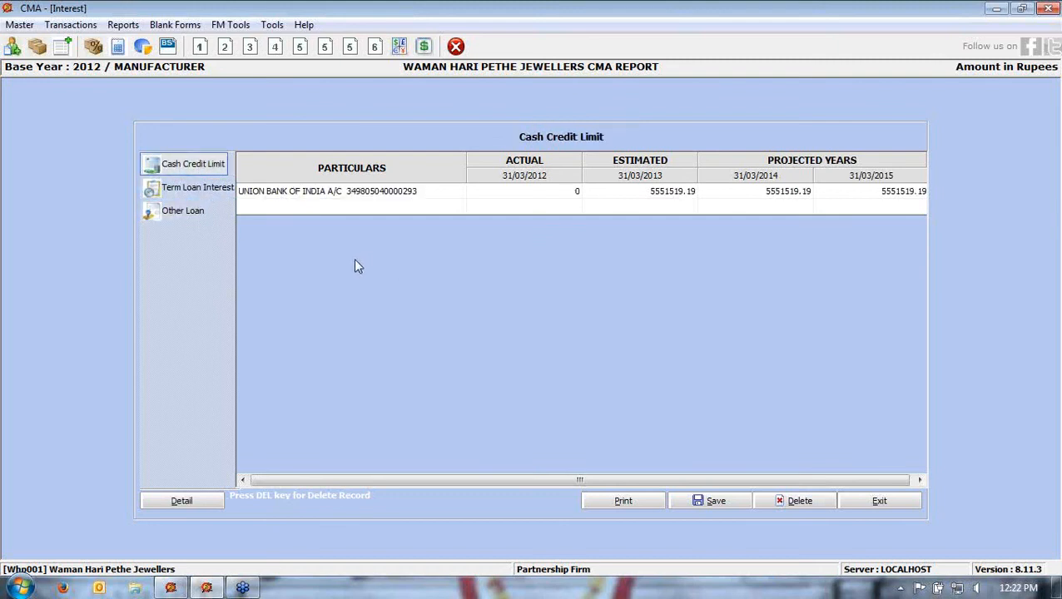
Open the Union Bank of India cash credit limit details and go through the disbursed amount, disbursement date and interest rate
left_click(444, 200)
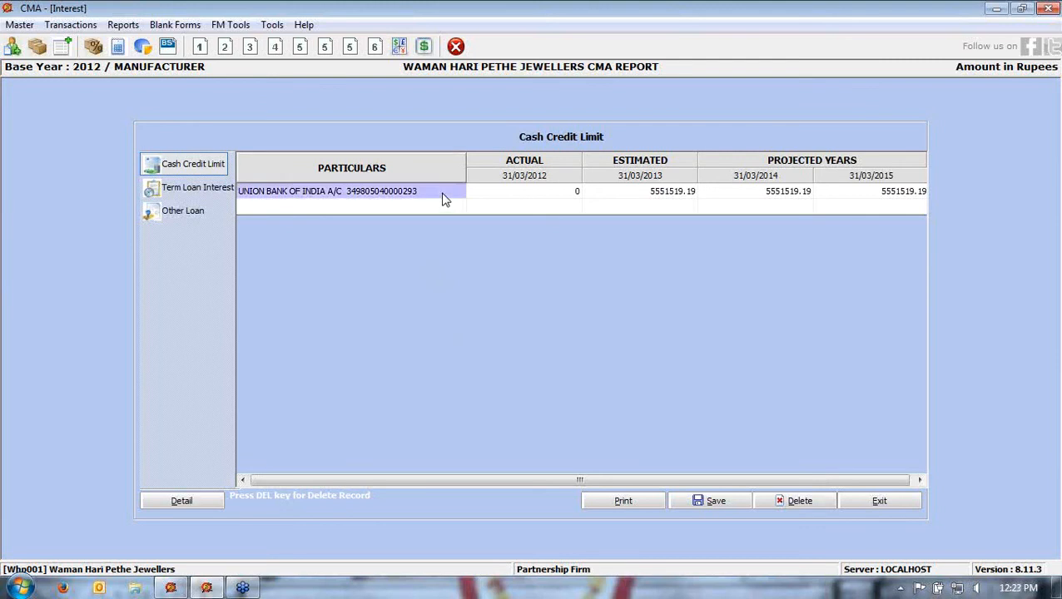
double_click(444, 200)
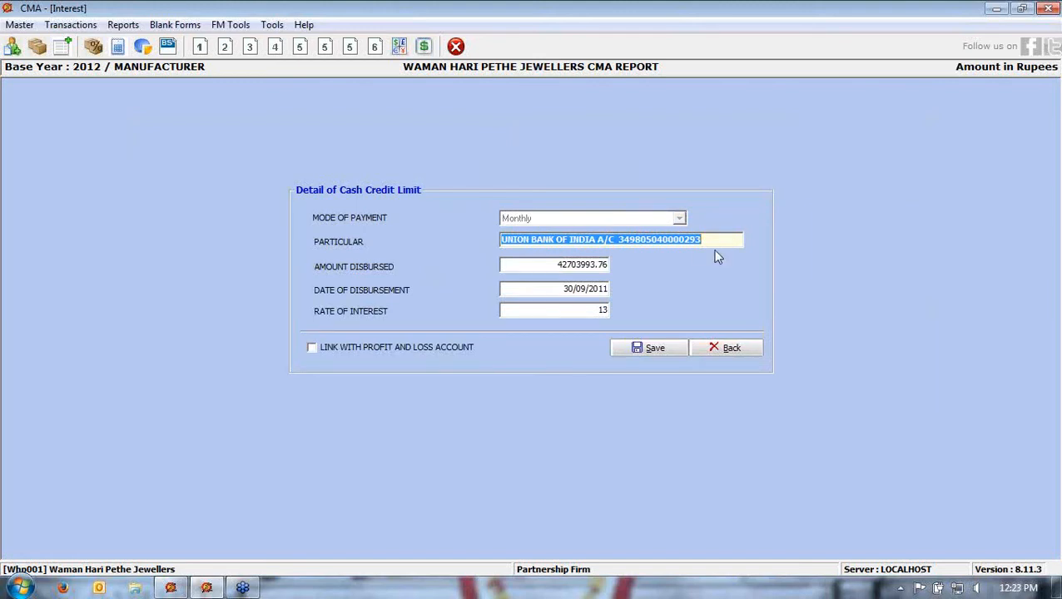
left_click(520, 265)
left_click(521, 289)
left_click(530, 309)
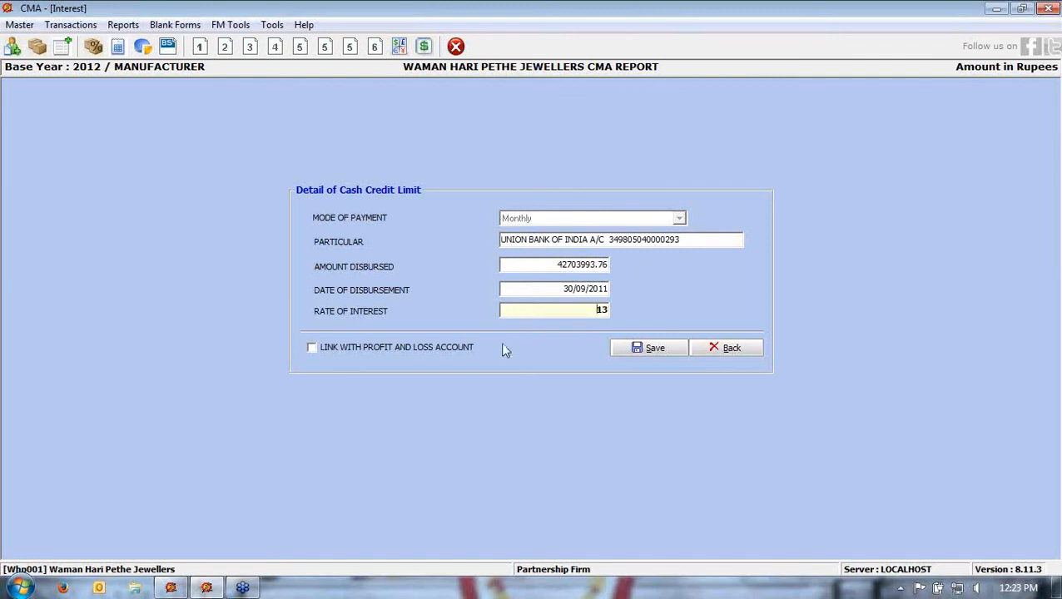
Link the Union Bank of India cash credit limit with the profit and loss account, save the record and return to the list
left_click(357, 348)
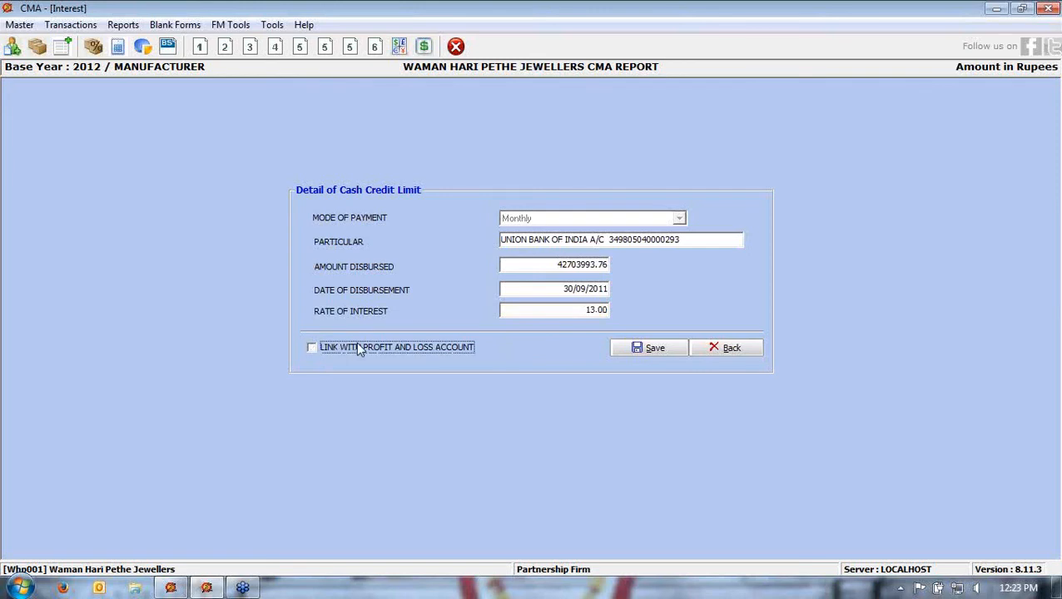
left_click(637, 349)
left_click(582, 349)
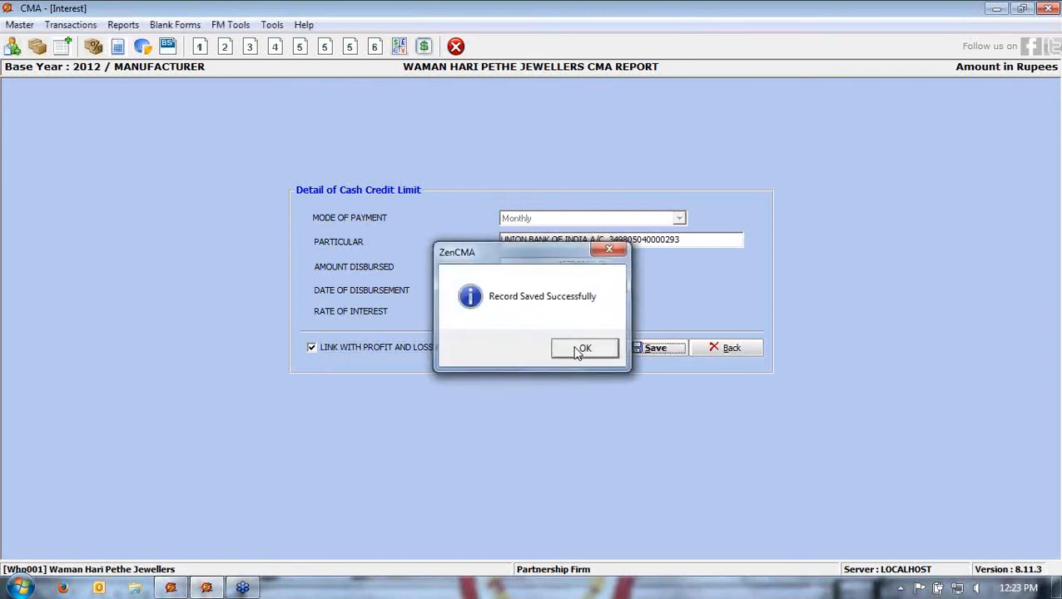
left_click(729, 350)
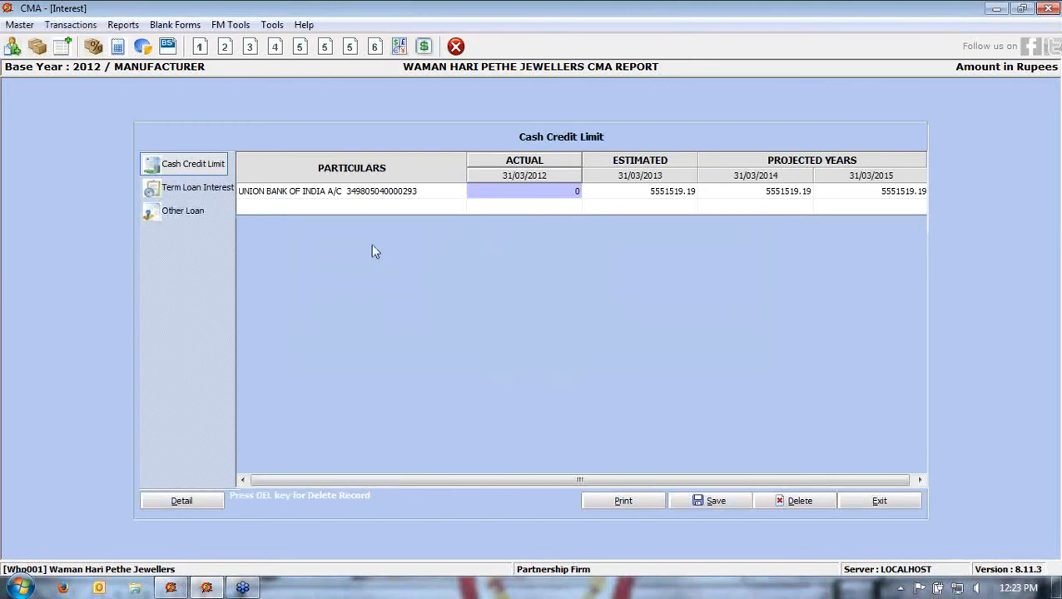
Look at the blank row for a new cash credit limit, and open and close the term loan interest detail form
left_click(363, 209)
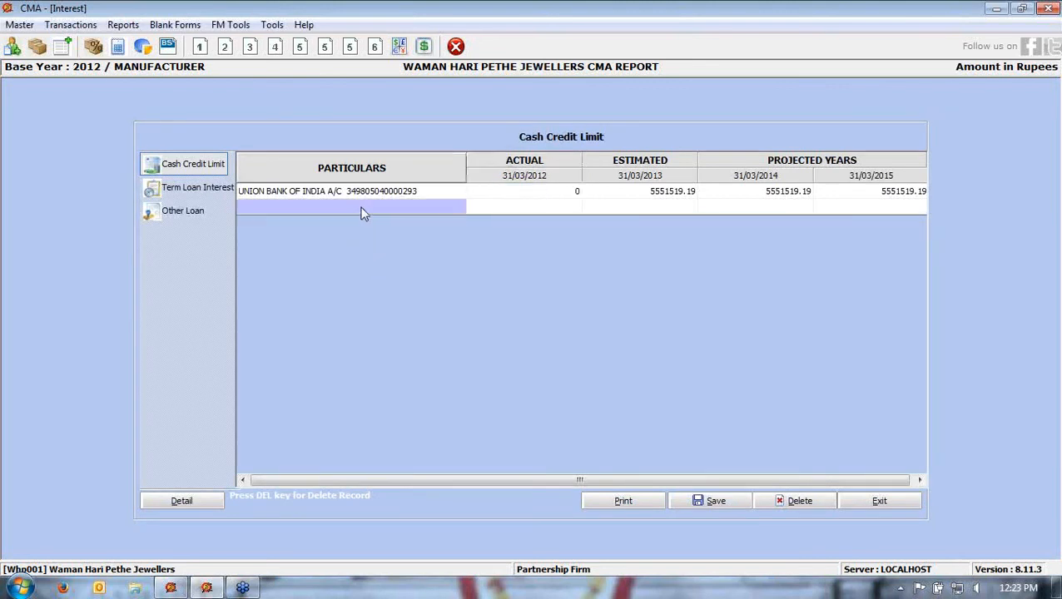
left_click(182, 190)
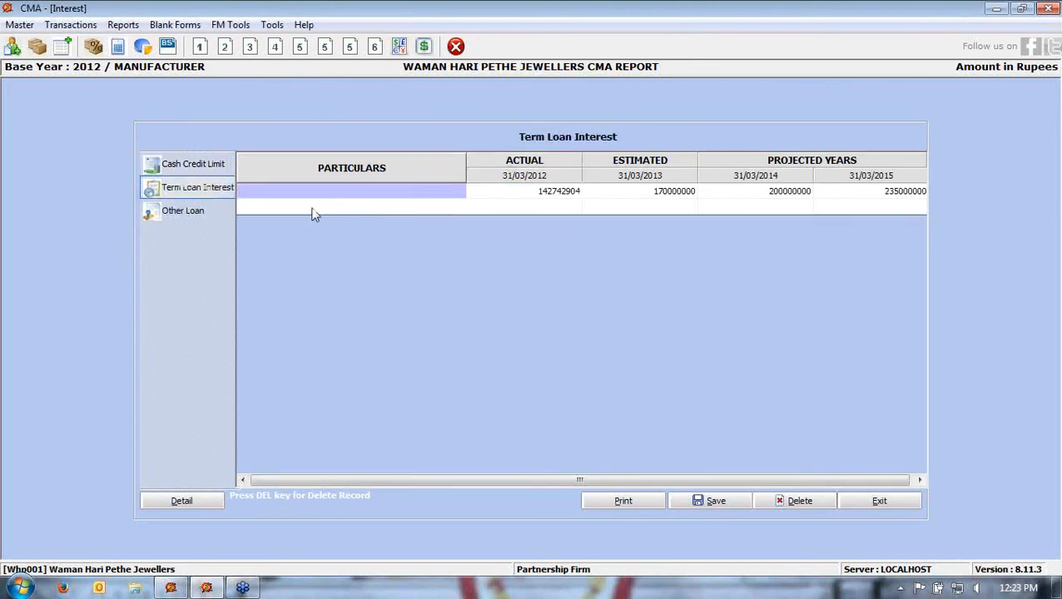
double_click(327, 197)
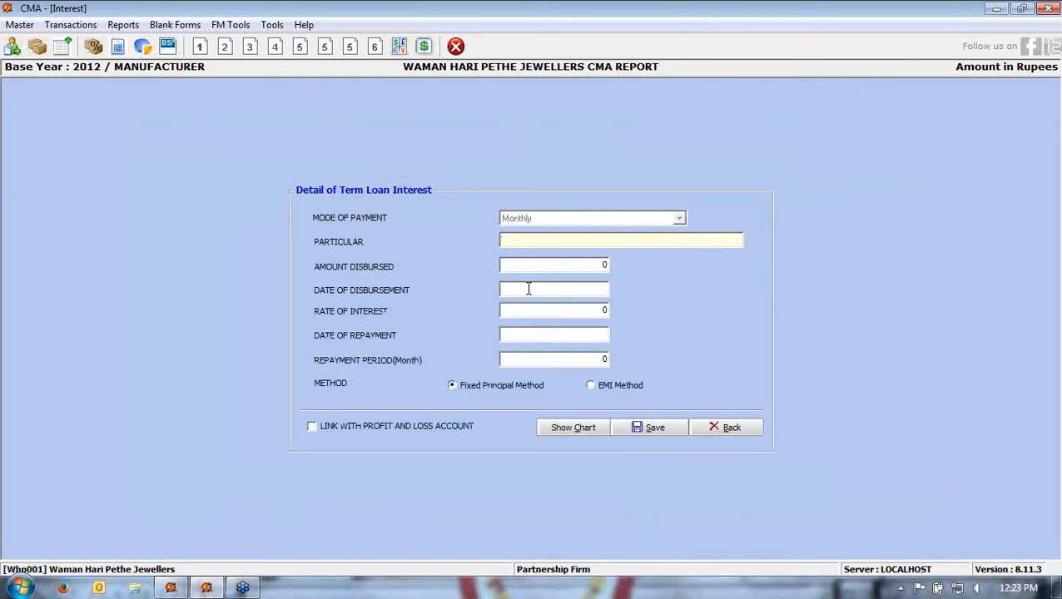
left_click(712, 428)
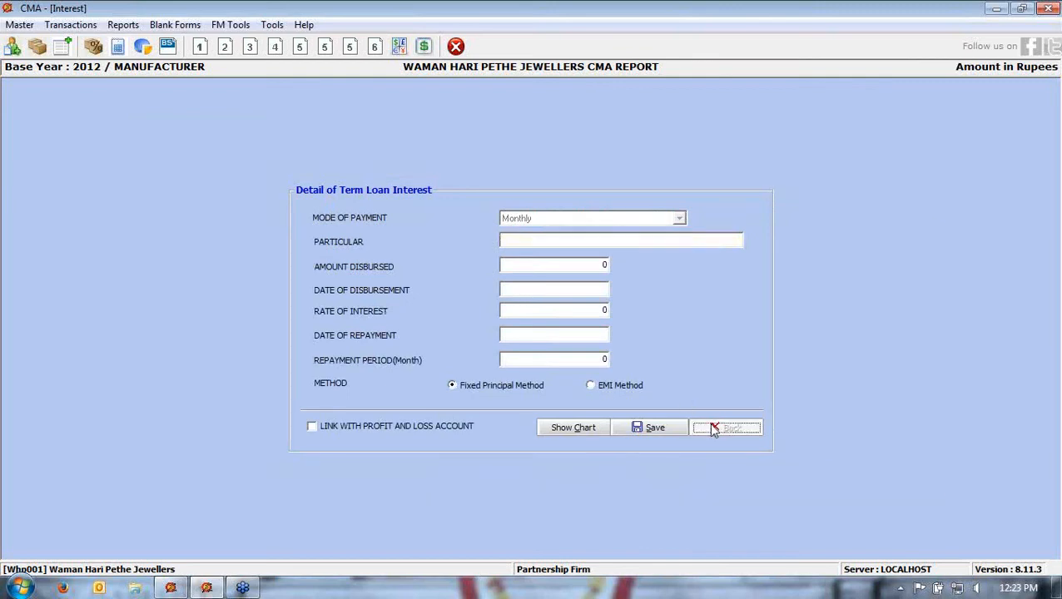
Review the other loan interest entry and its blank row for a new loan, and return to the profit and loss account
left_click(188, 214)
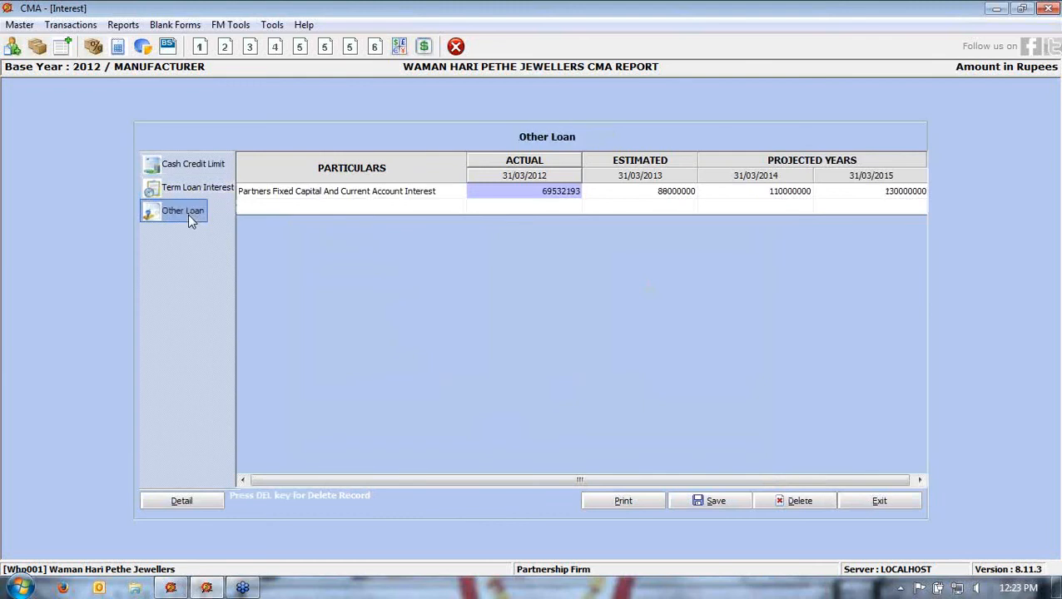
left_click(513, 209)
left_click(392, 207)
key("Return")
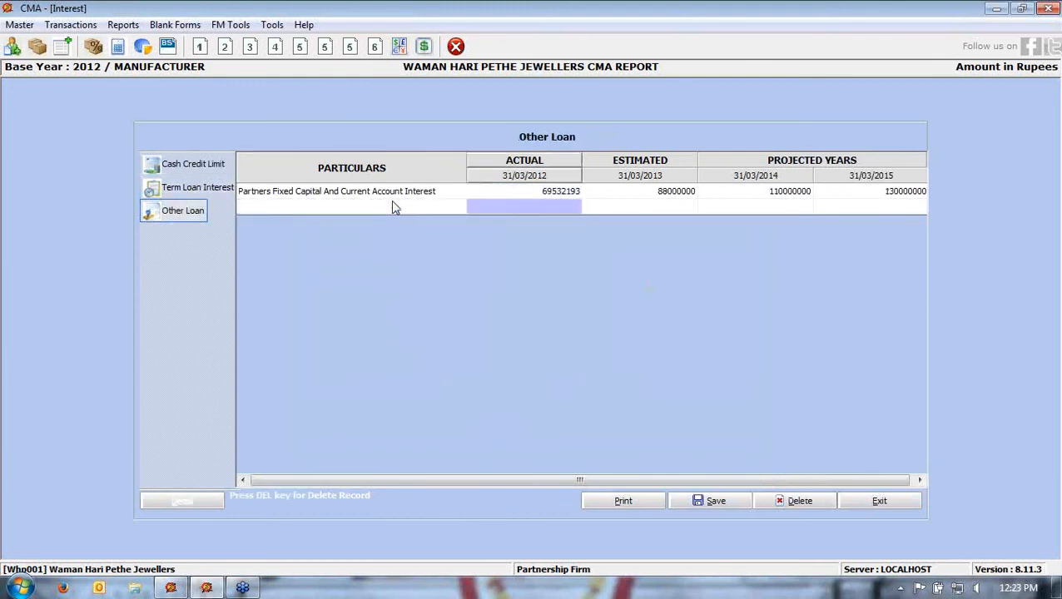
left_click(396, 198)
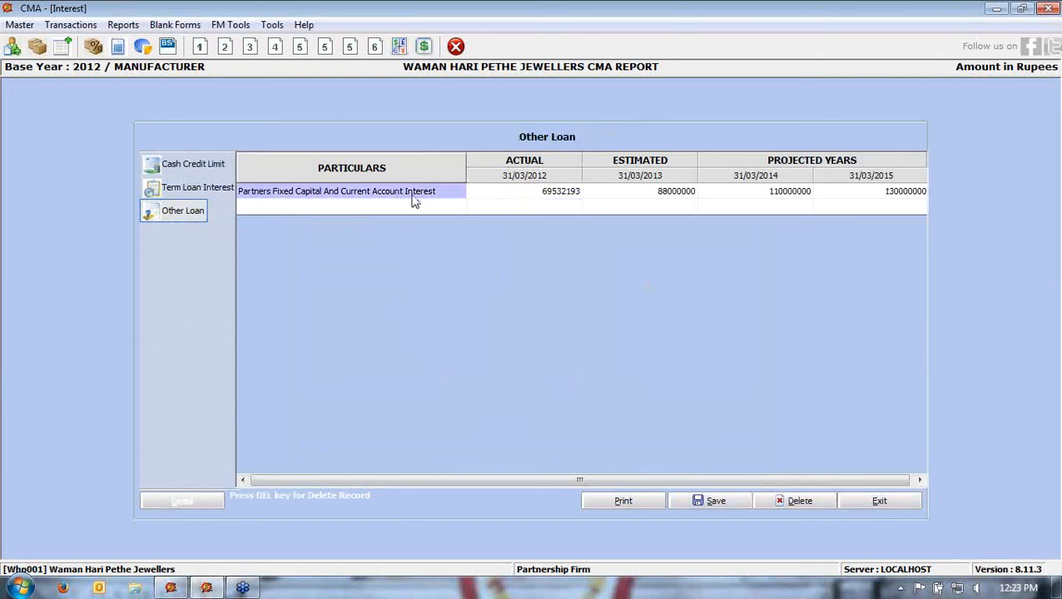
left_click(512, 194)
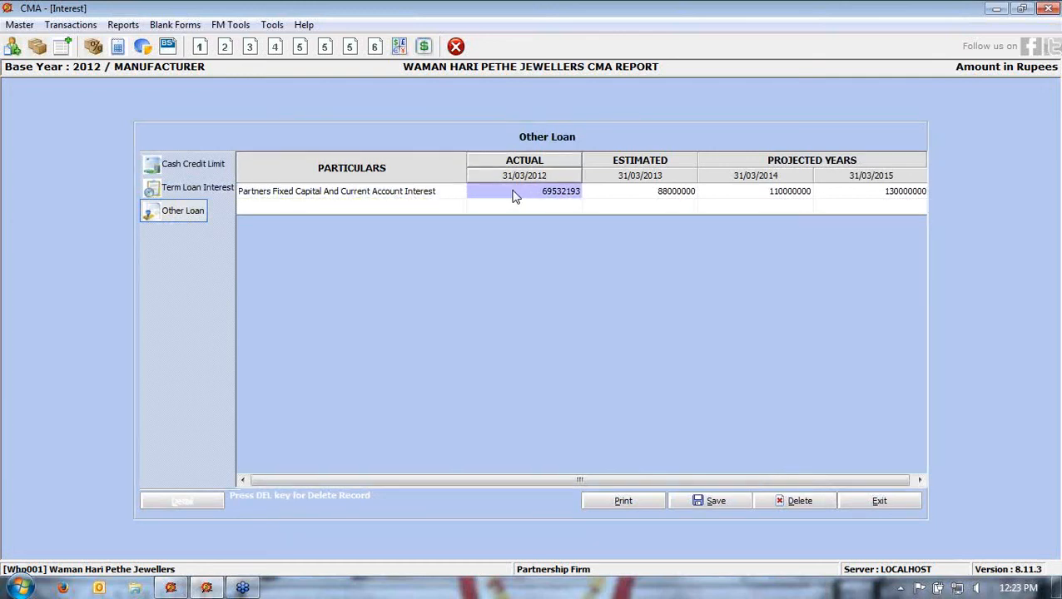
left_click(872, 503)
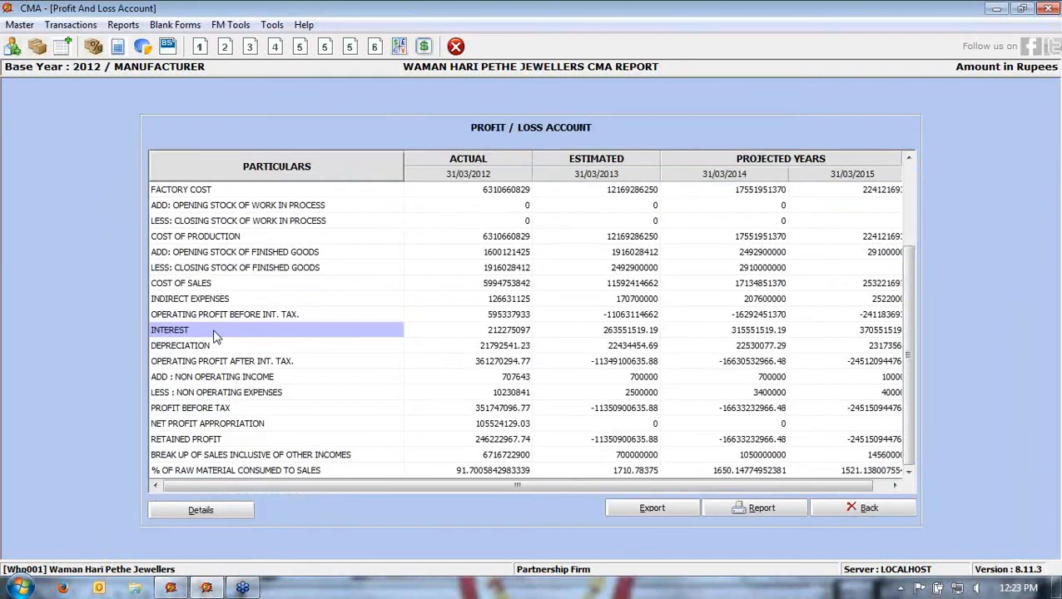
Open the depreciation chart from the profit and loss account and go through the asset rates from Goodwill down to Lift
double_click(204, 346)
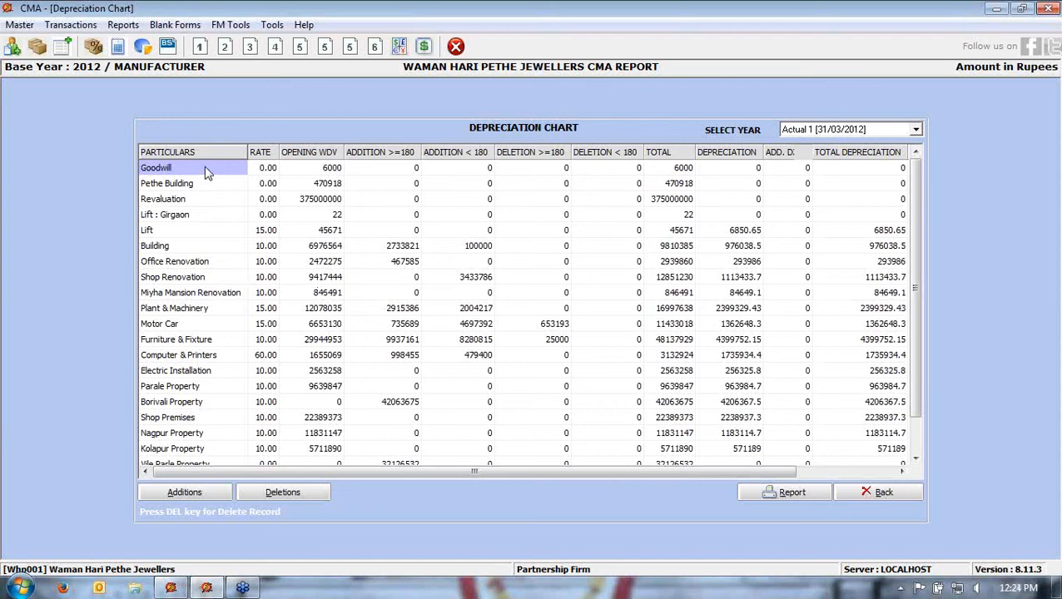
key("Tab")
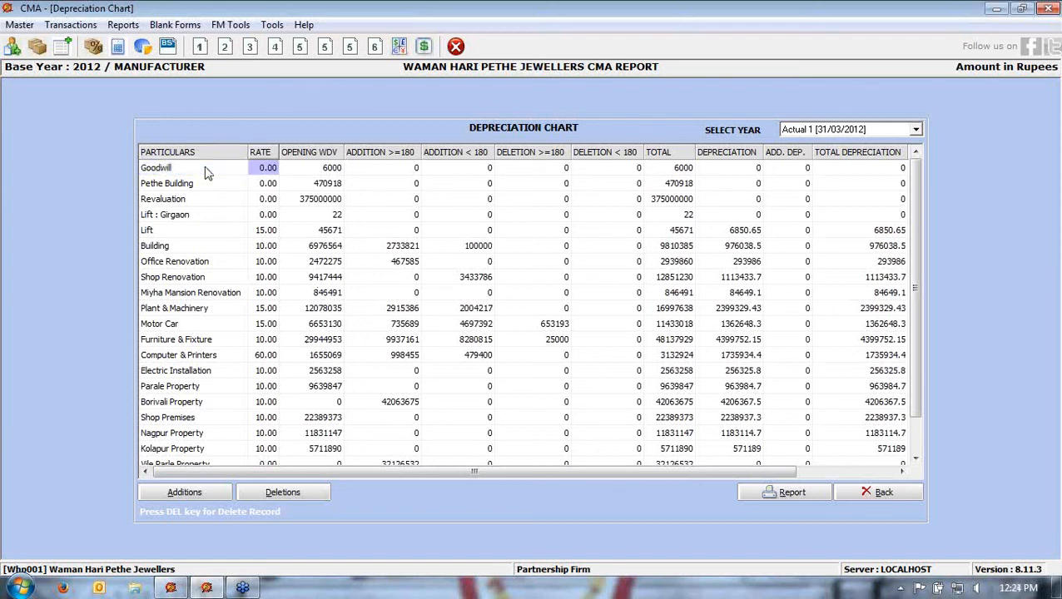
key("Down")
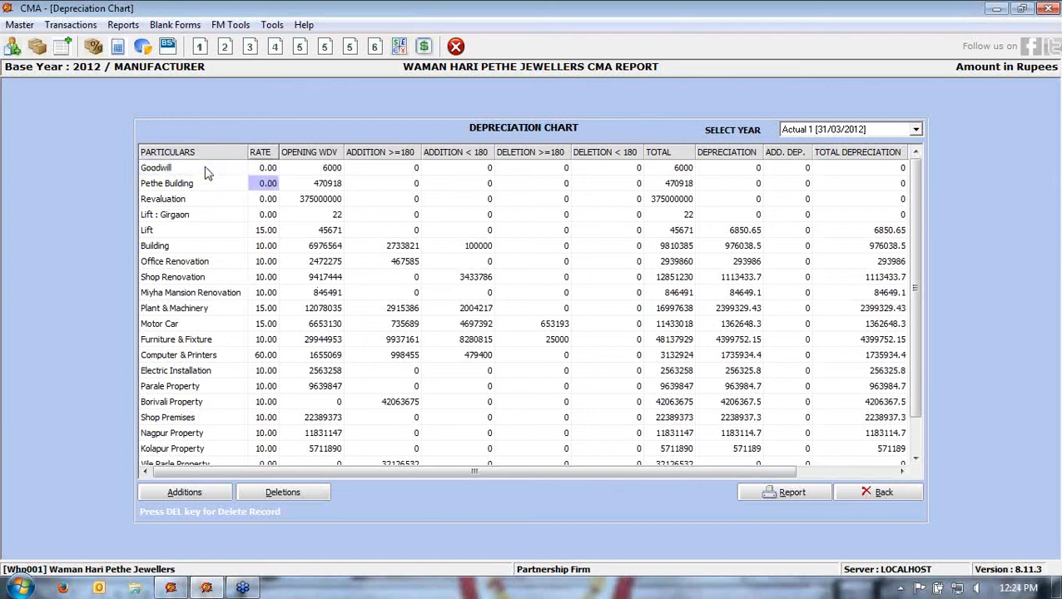
key("Down")
key("Down")
key("Down")
Go through the Lift row from opening WDV across additions, deletions, total and depreciation to additional depreciation
key("Tab")
key("Tab")
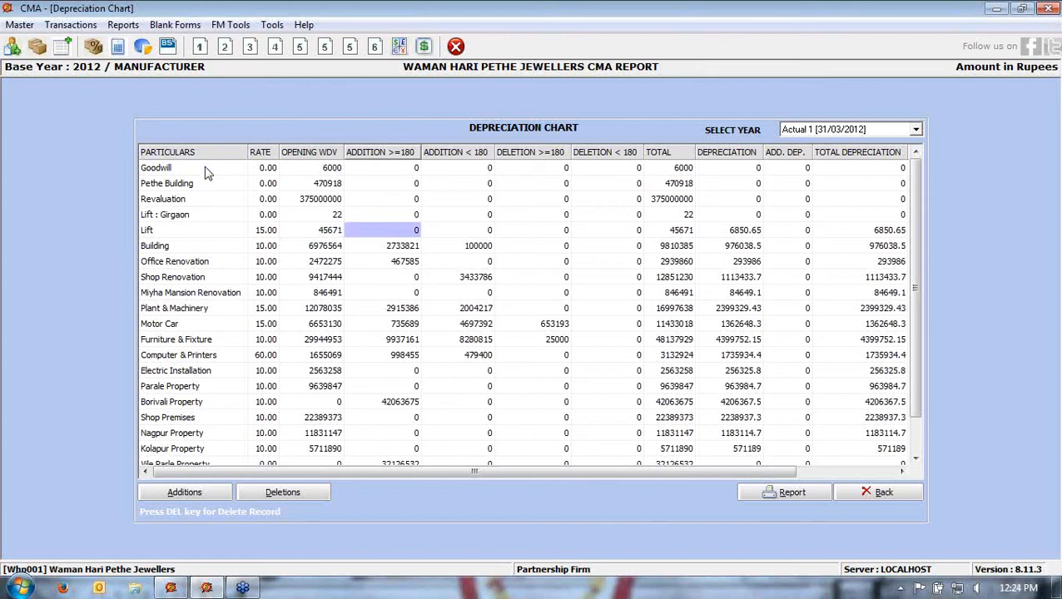
key("Tab")
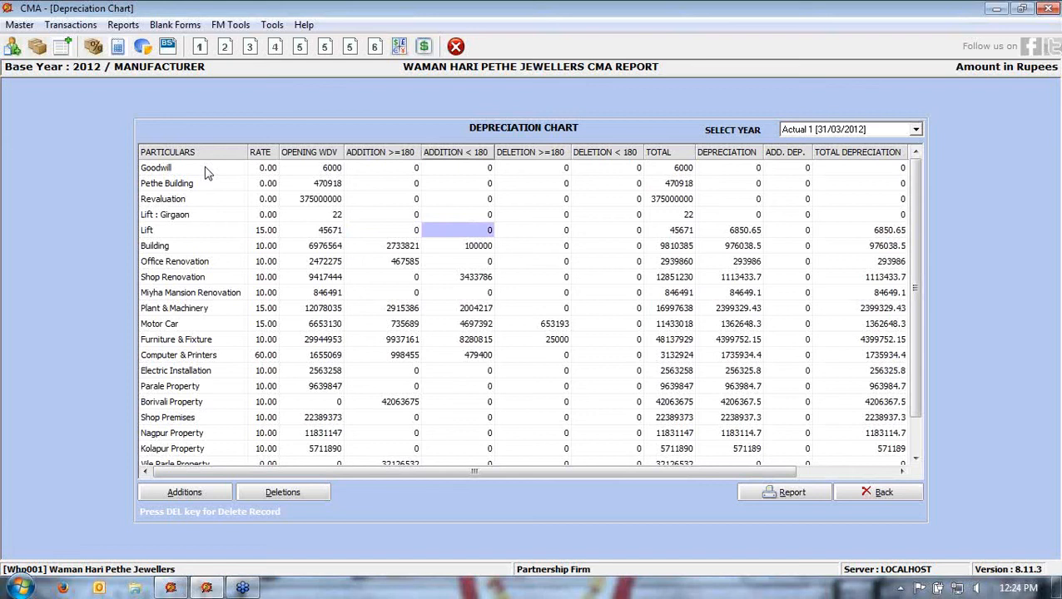
key("Tab")
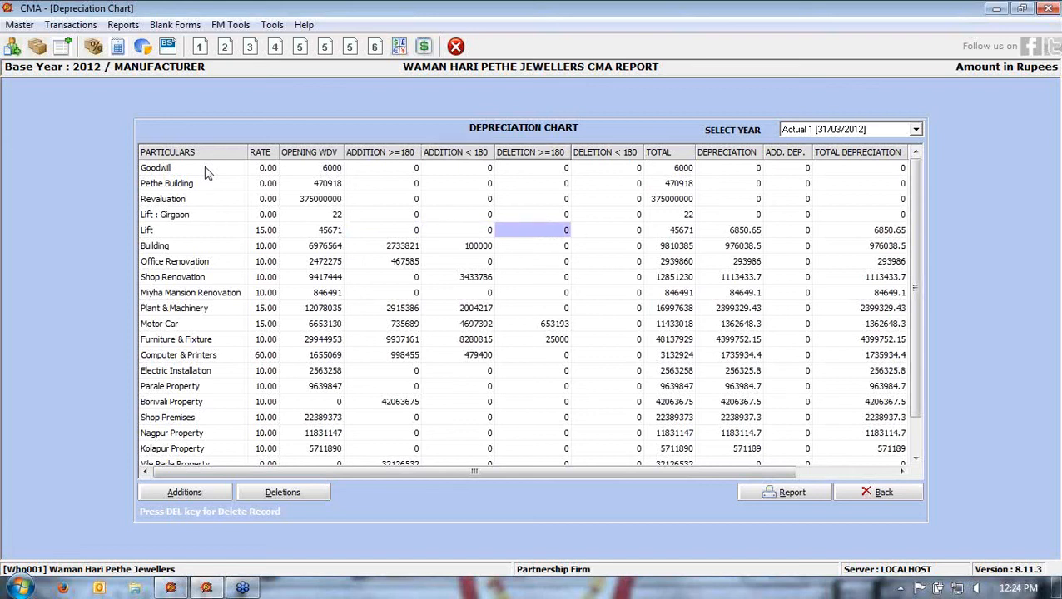
key("Tab")
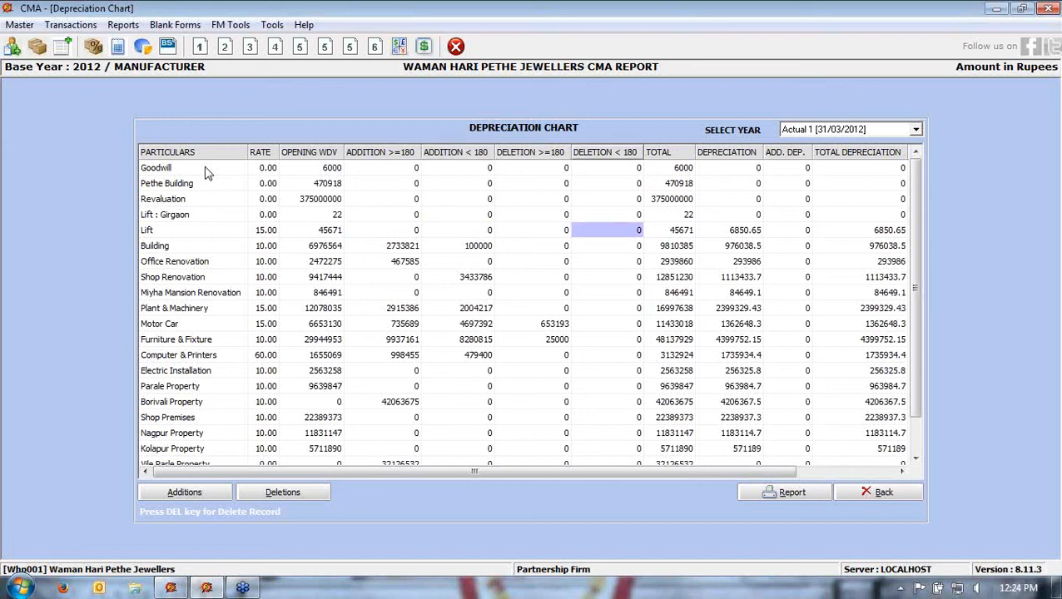
key("Tab")
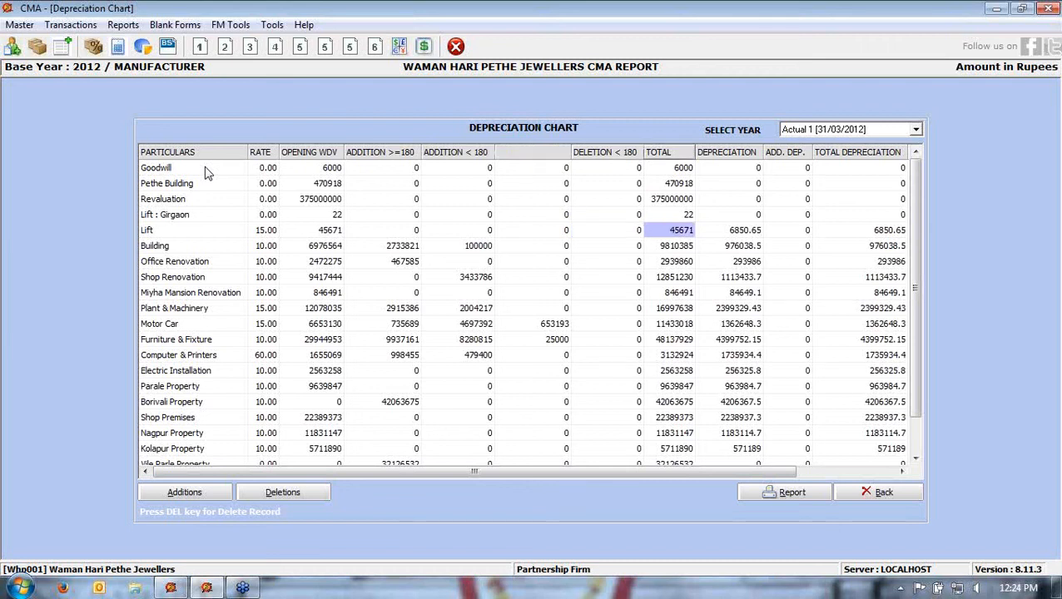
key("Tab")
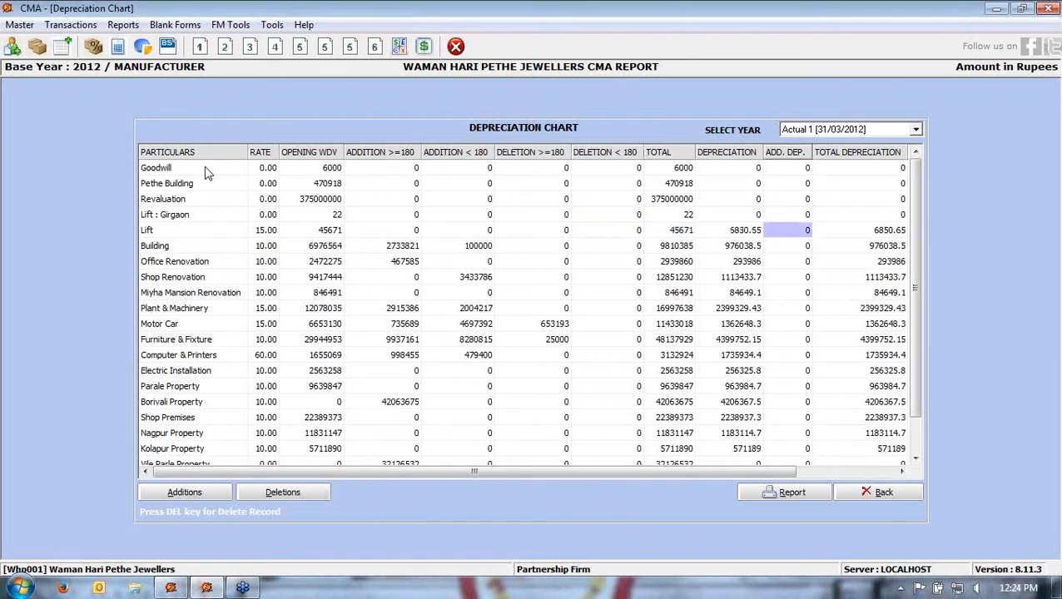
Go through the Lift row's total depreciation, closing WDV and adjusted depreciation, and return to the asset names at Shop Renovation
key("Tab")
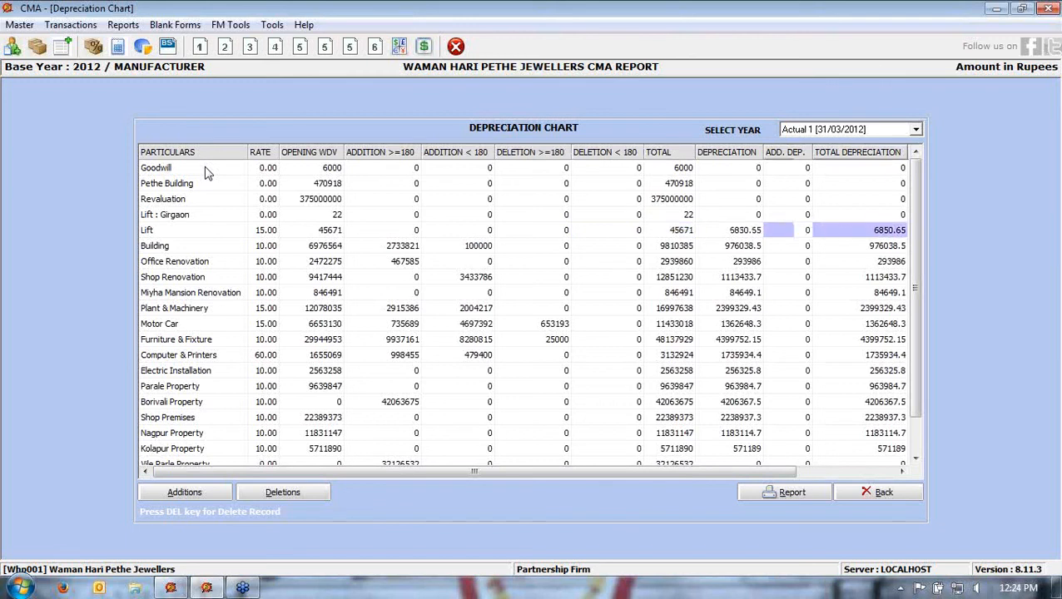
key("Tab")
key("Tab")
key("shift+Tab")
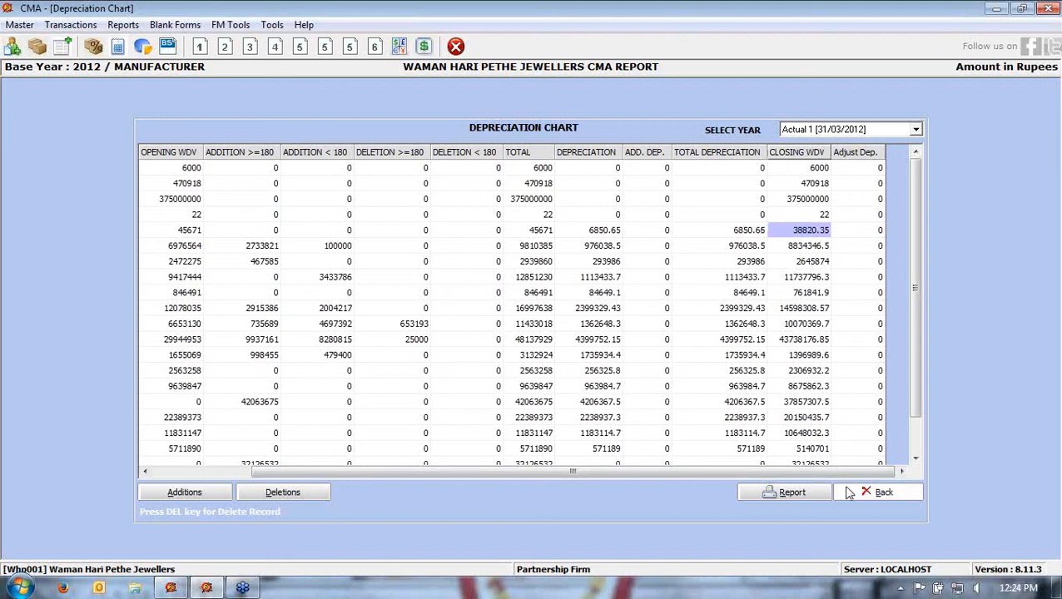
left_click(191, 278)
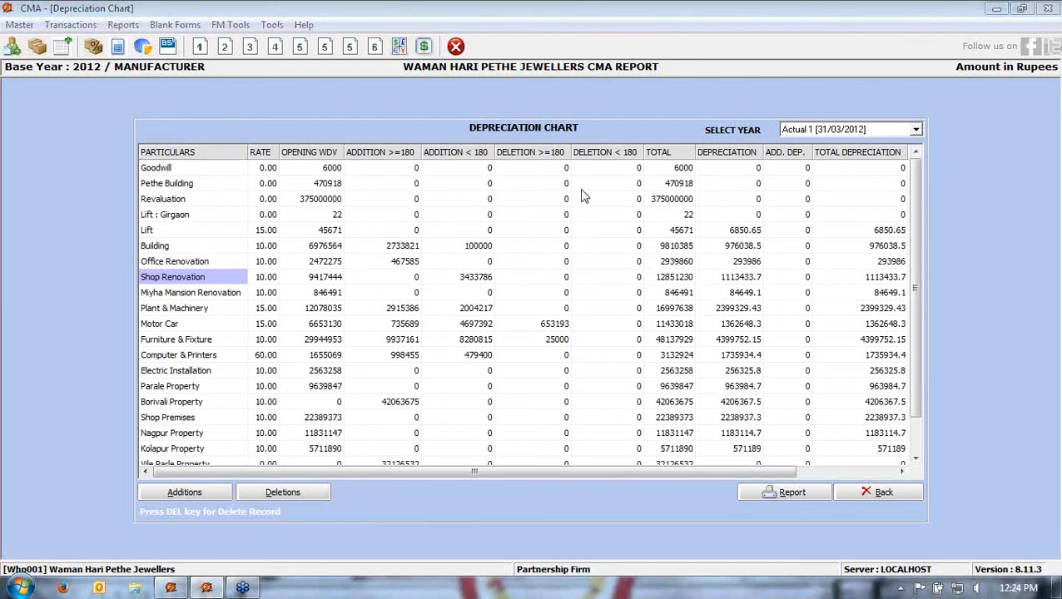
Switch the depreciation chart to Estimated [31/03/2013] and look at the Lift row's rate
left_click(799, 129)
left_click(800, 148)
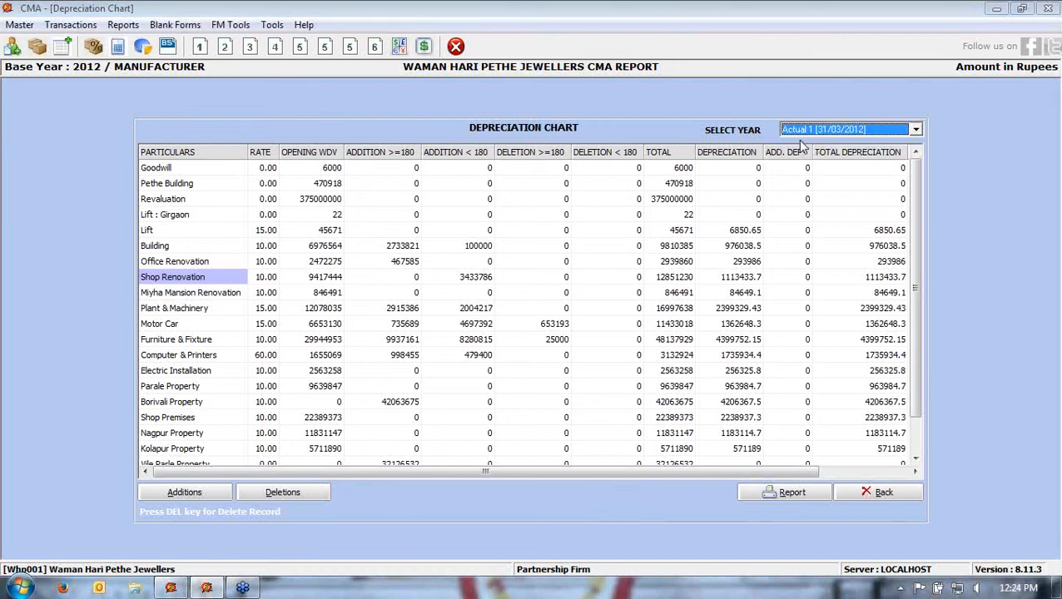
left_click(806, 130)
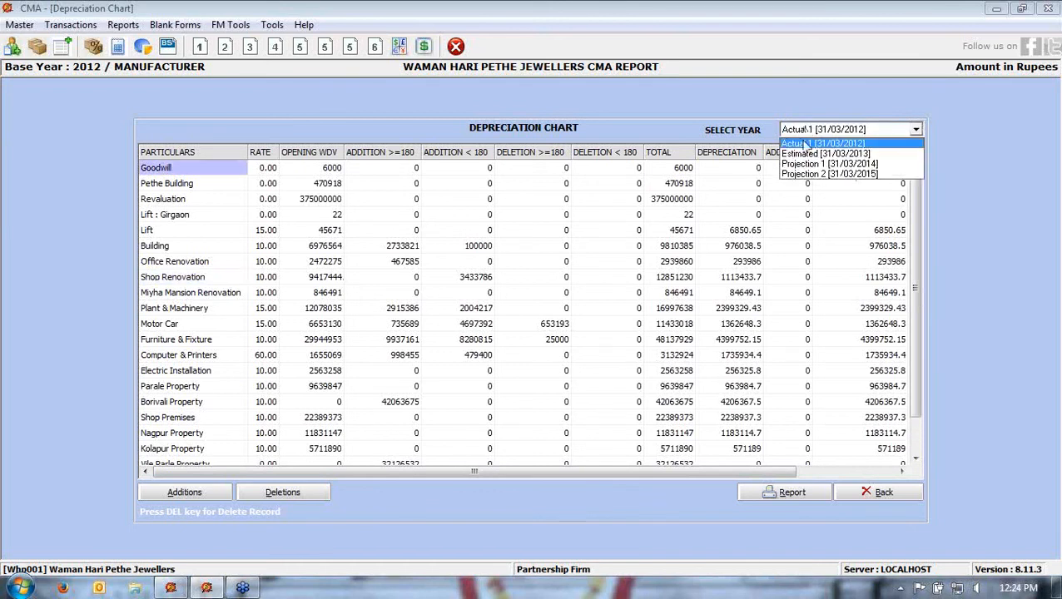
left_click(802, 154)
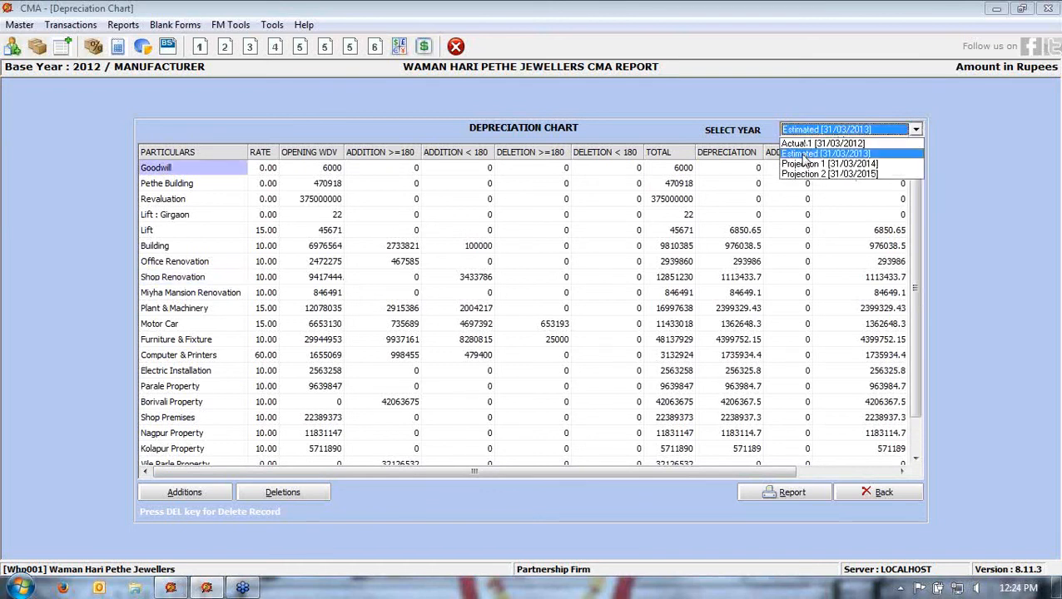
left_click(804, 156)
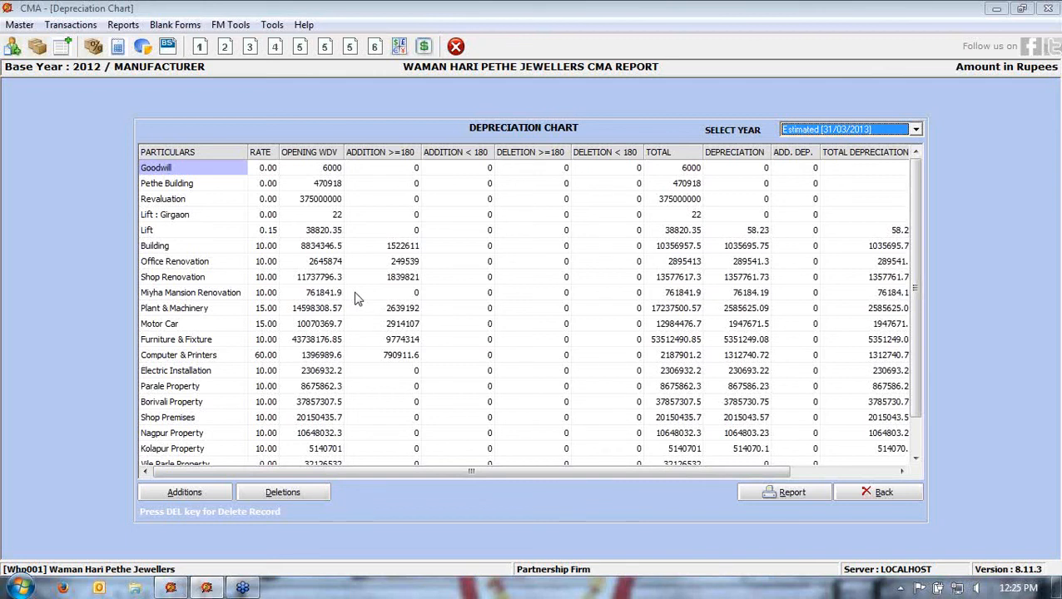
left_click(263, 233)
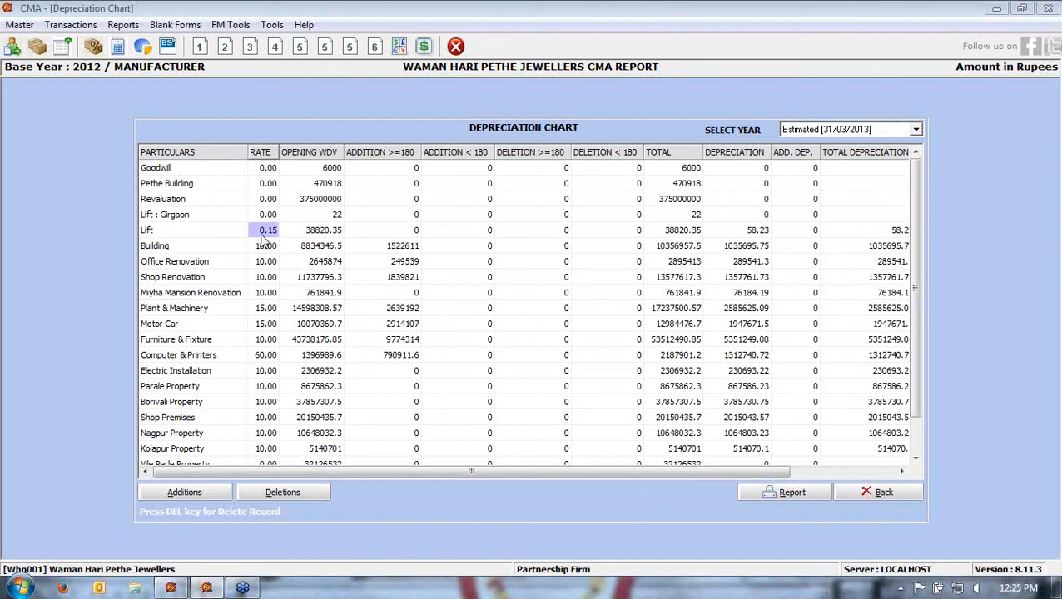
Show the depreciation chart for Projection 1 [31/03/2014] and for Projection 2 [31/03/2015]
left_click(804, 133)
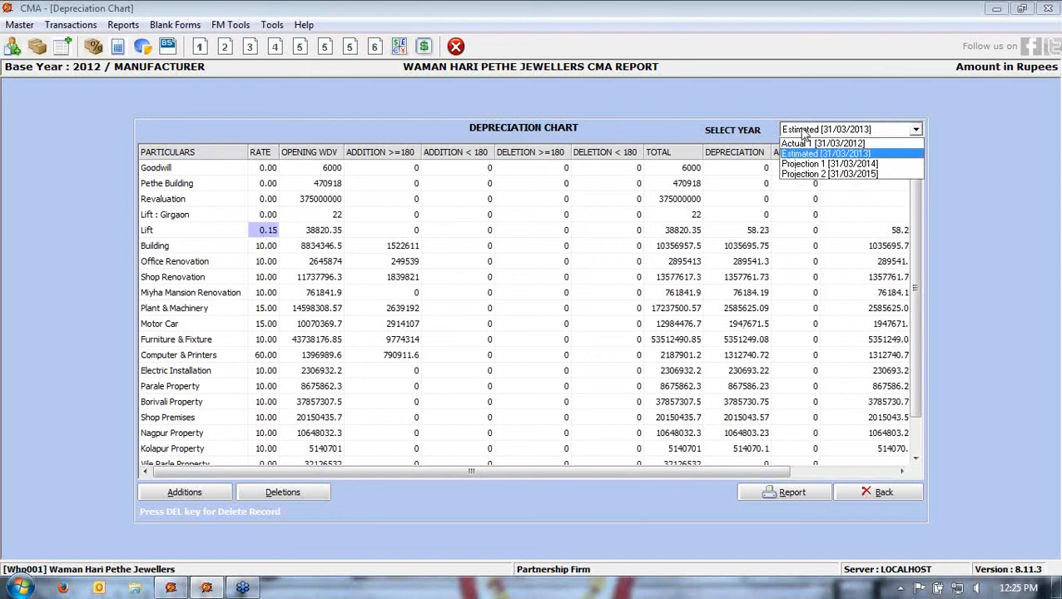
left_click(795, 164)
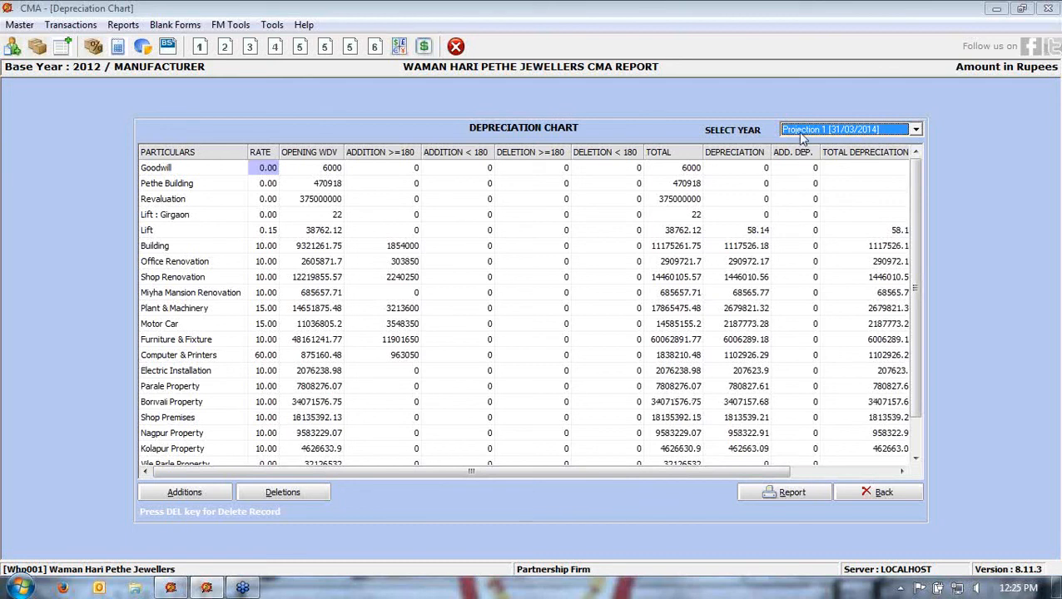
left_click(804, 131)
left_click(798, 177)
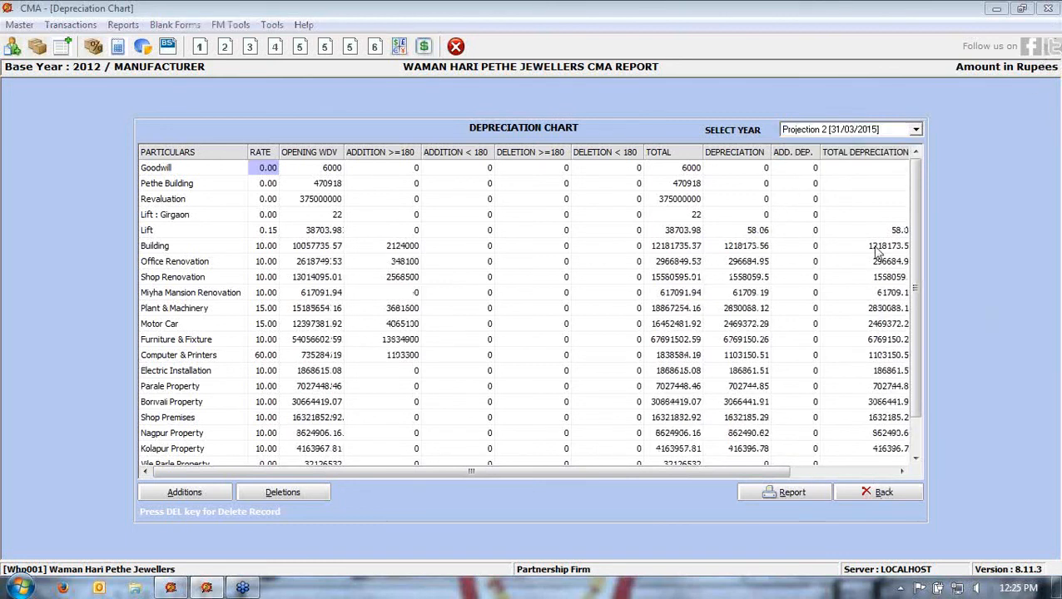
Leave the depreciation chart and profit and loss account, and open the share capital details from the balance sheet
left_click(872, 497)
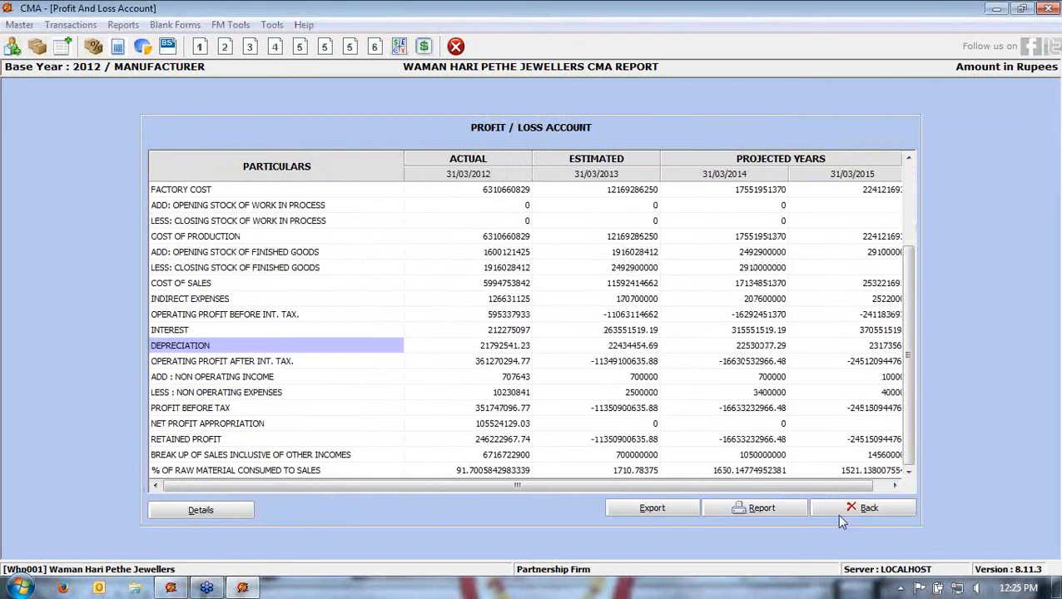
left_click(865, 508)
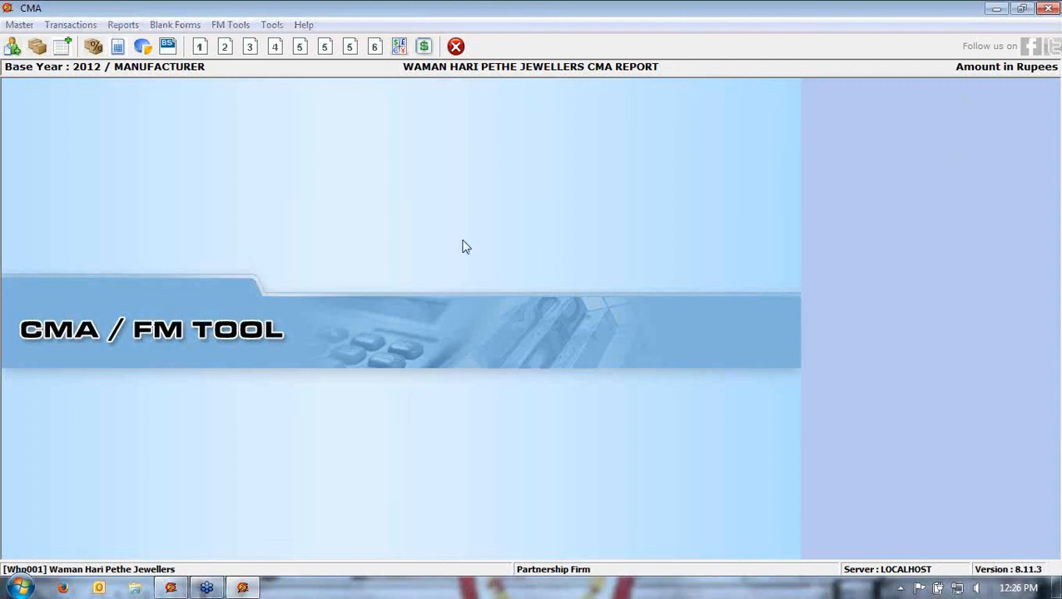
left_click(68, 25)
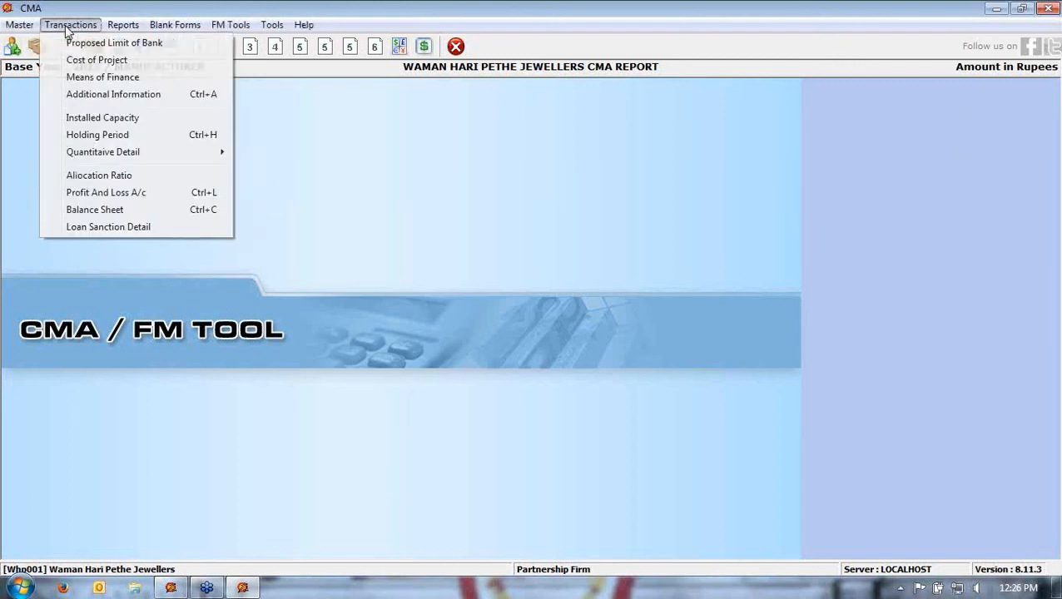
left_click(96, 209)
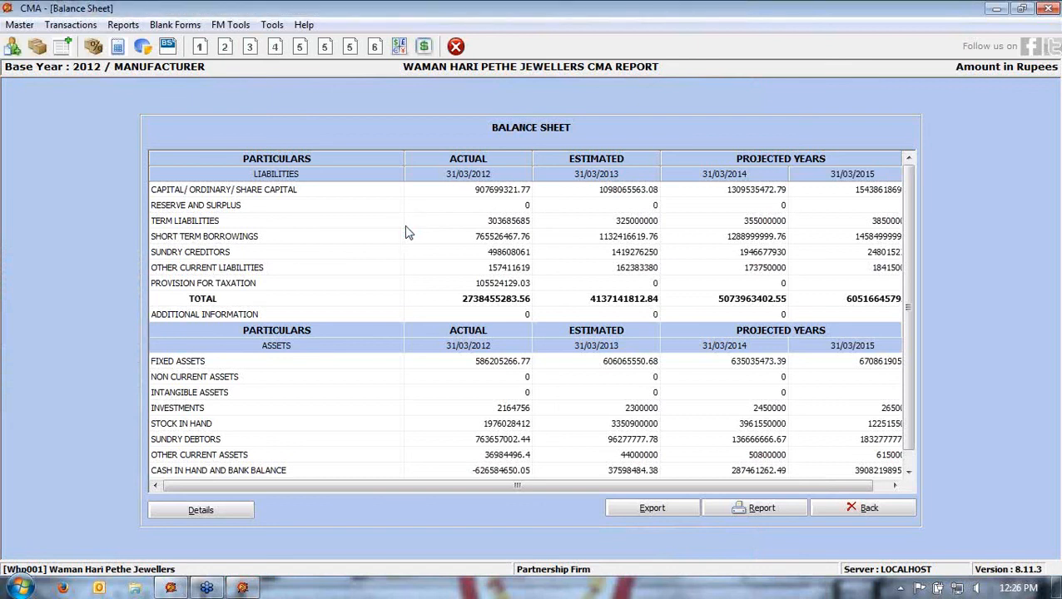
left_click(287, 192)
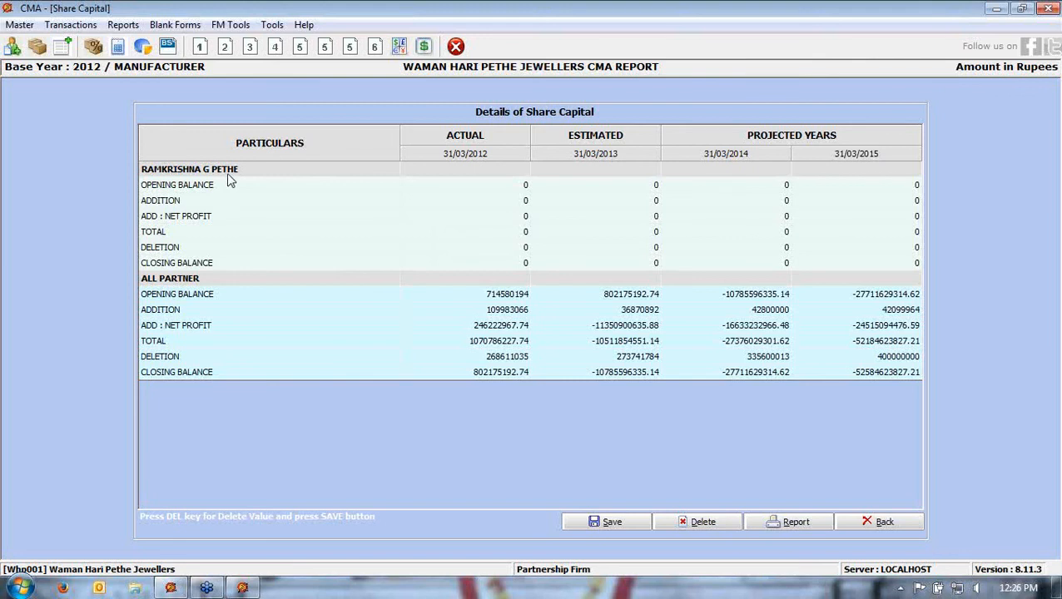
Open the partner list from the additional information and set the first partner's share of profit to 50 for all years
left_click(71, 24)
left_click(87, 93)
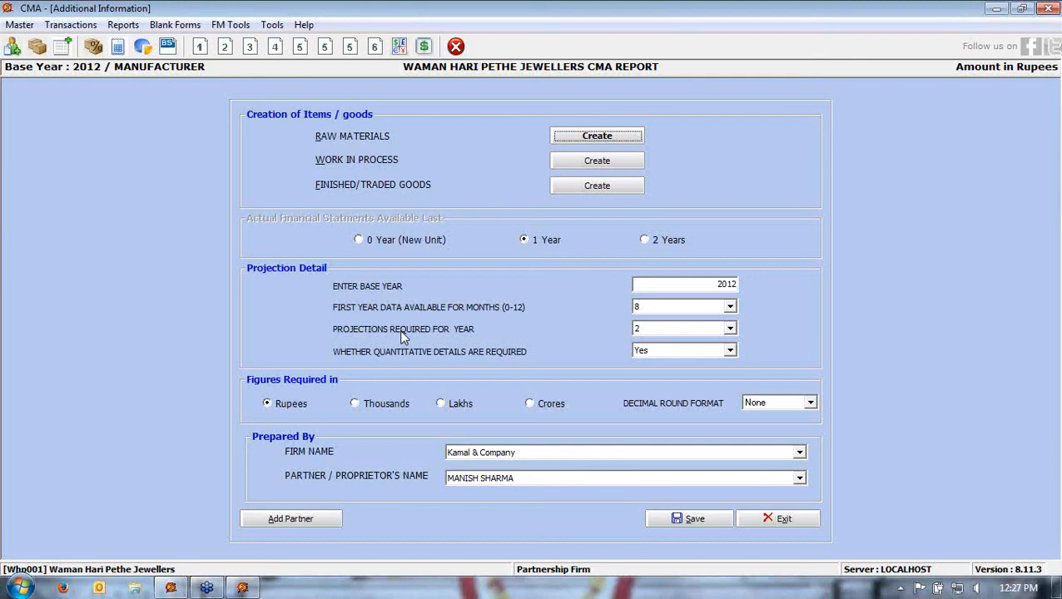
left_click(266, 520)
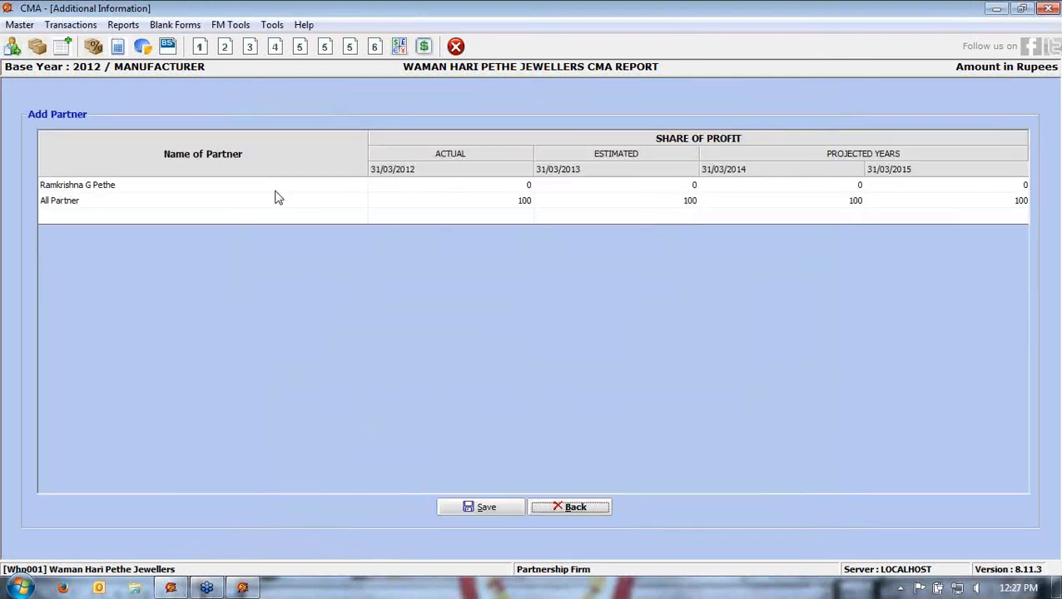
left_click(280, 185)
left_click(426, 184)
type("5")
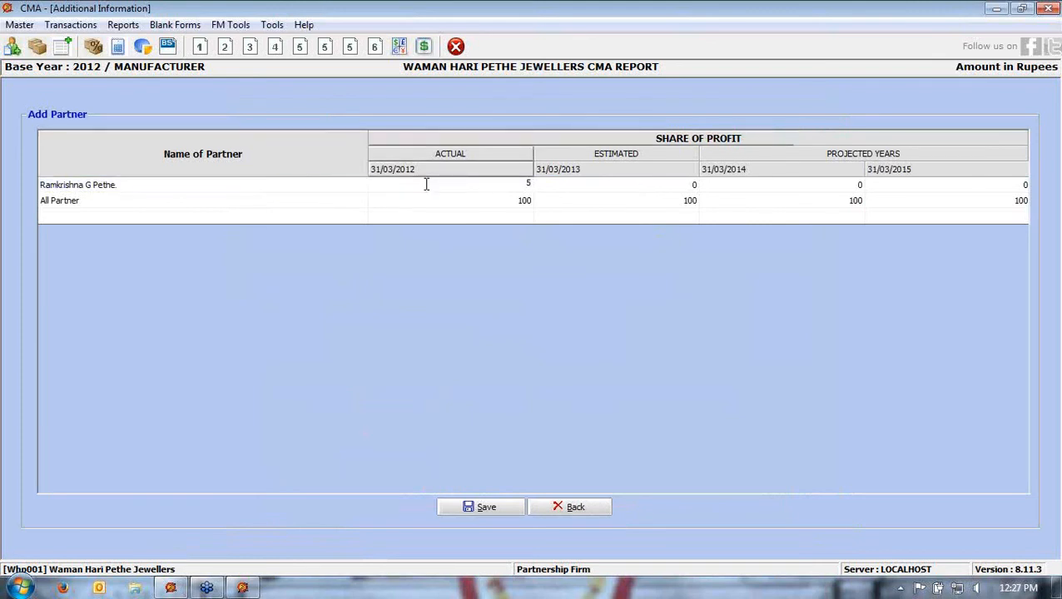
type("0")
key("Return")
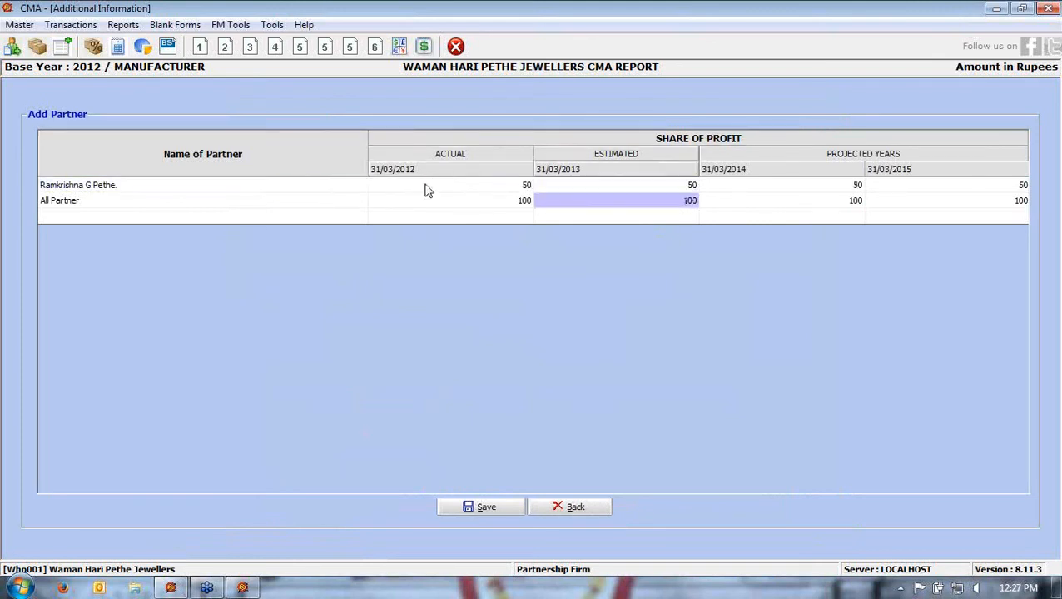
Replace the All Partner entry with the new partner's name, set its share of profit to 50 for all years, and save
type("kamal")
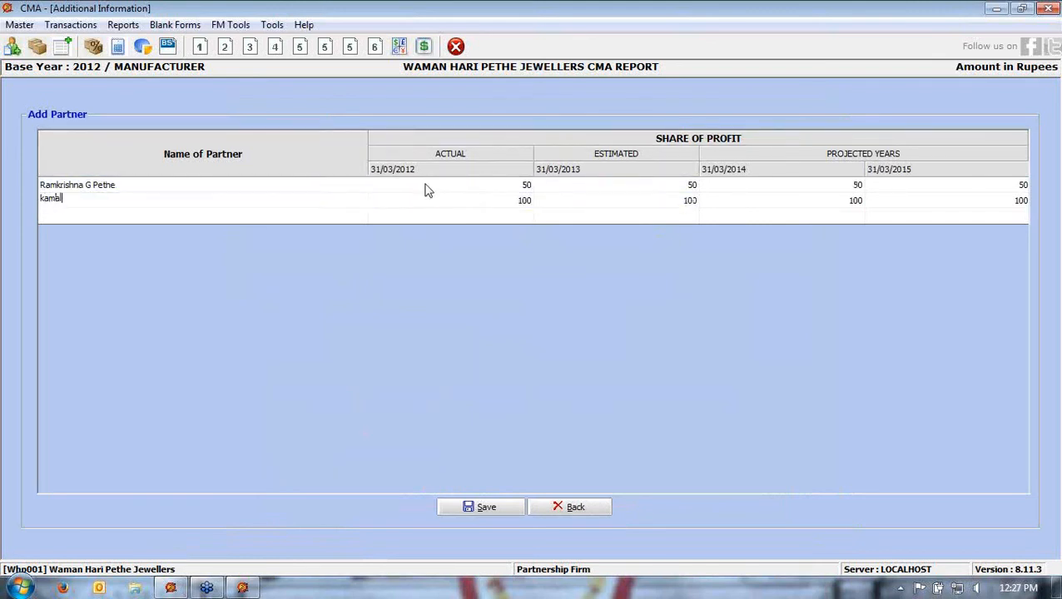
key("Return")
type("50")
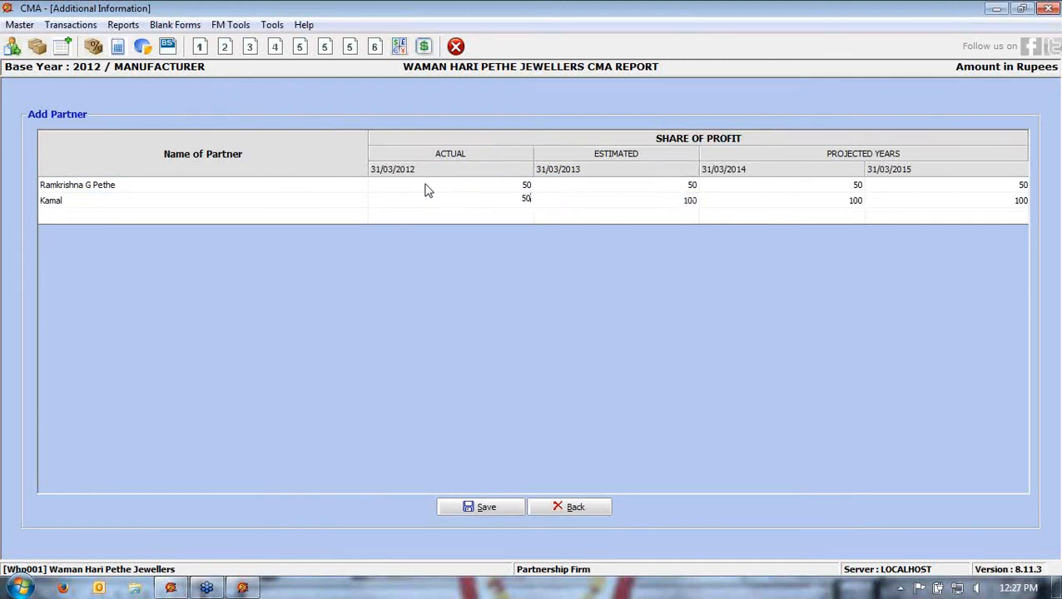
key("Return")
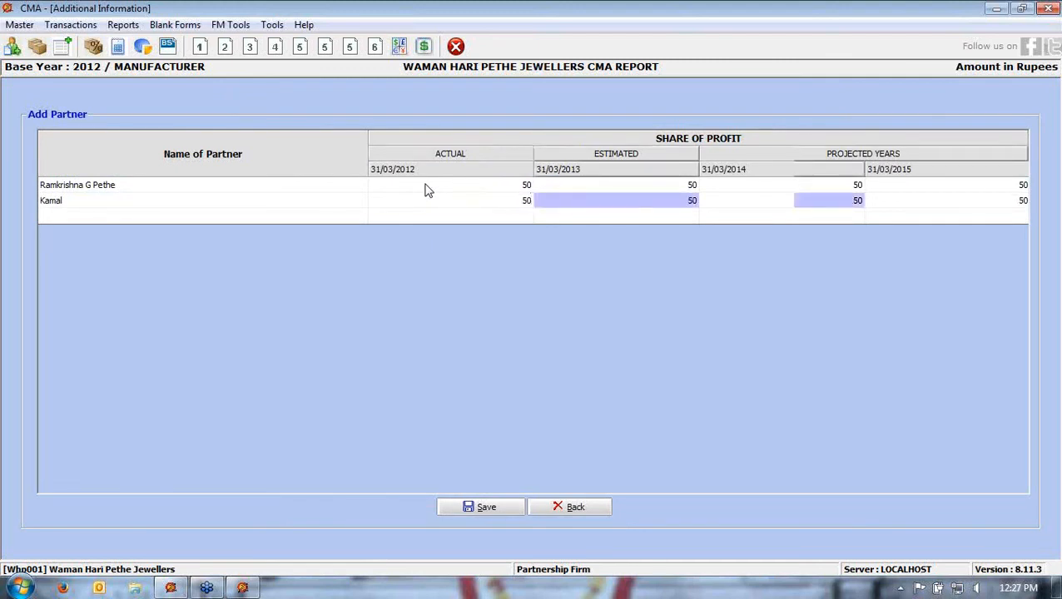
key("Return")
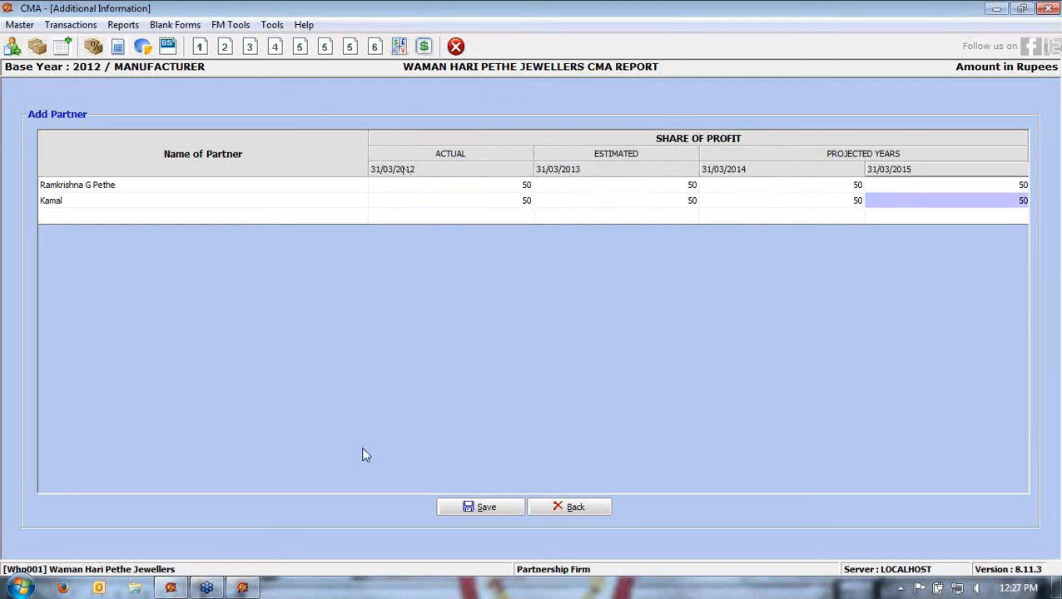
left_click(502, 507)
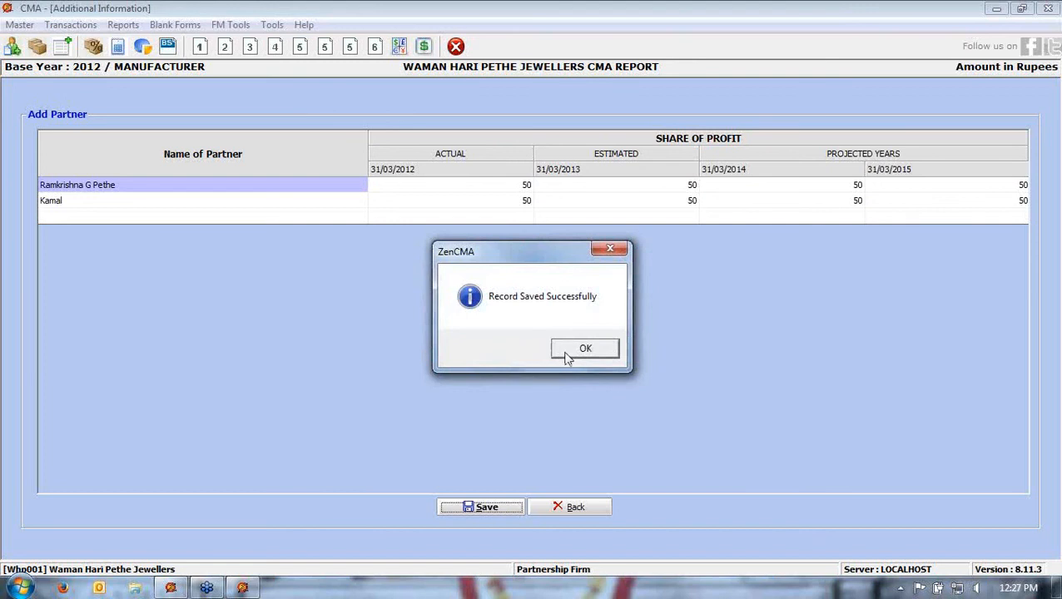
left_click(567, 353)
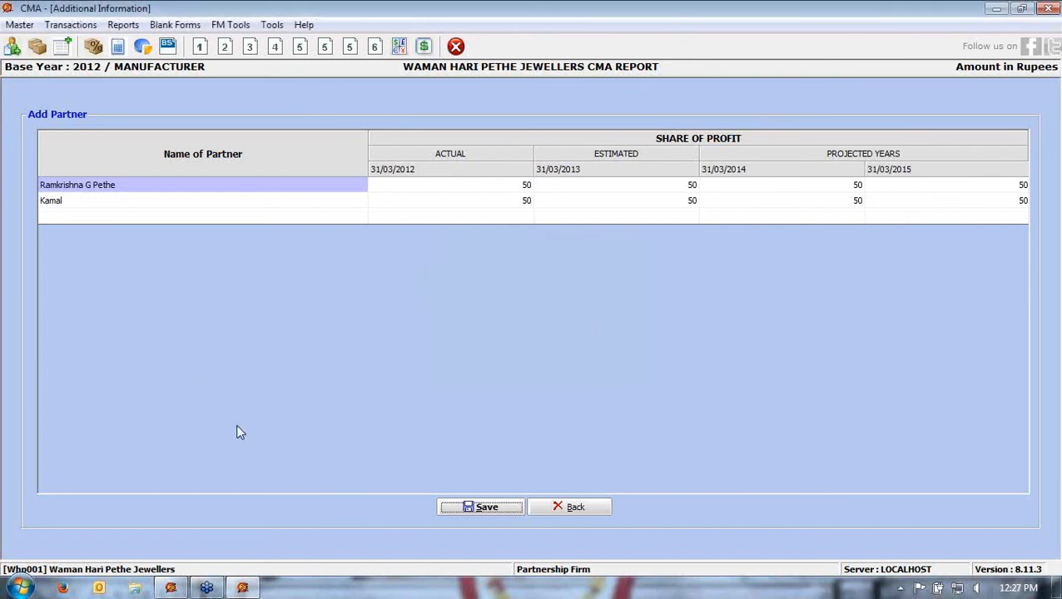
Reopen the balance sheet, review both partners' share capital details and return to the balance sheet
left_click(71, 24)
left_click(99, 209)
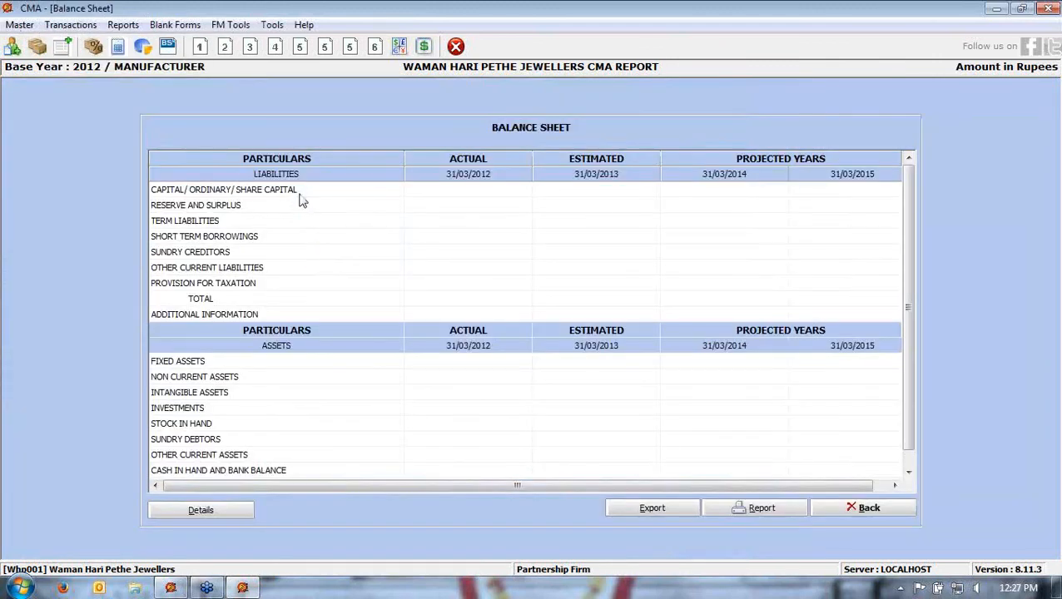
double_click(300, 191)
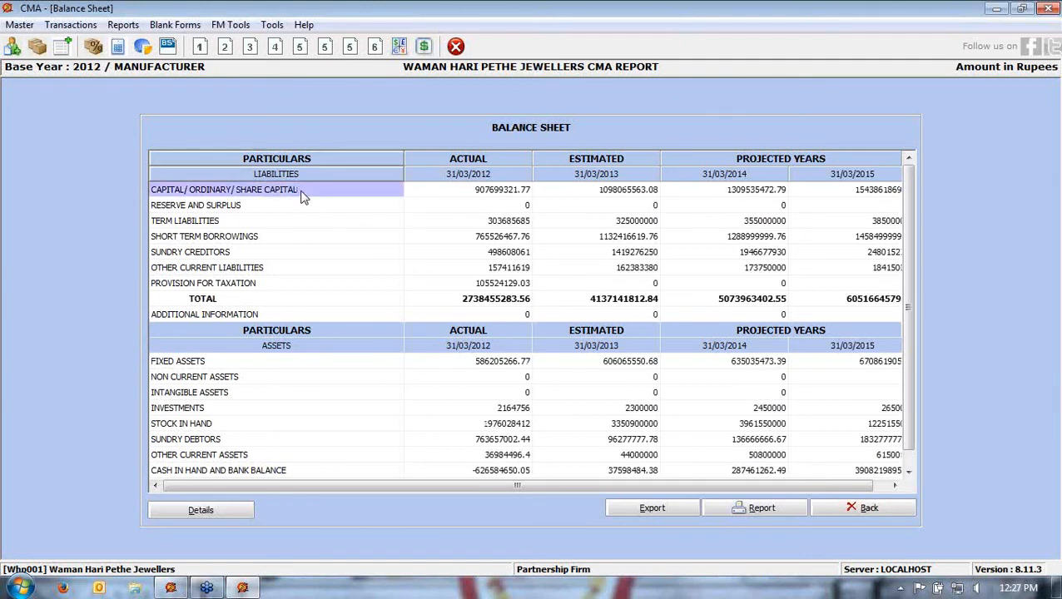
double_click(303, 194)
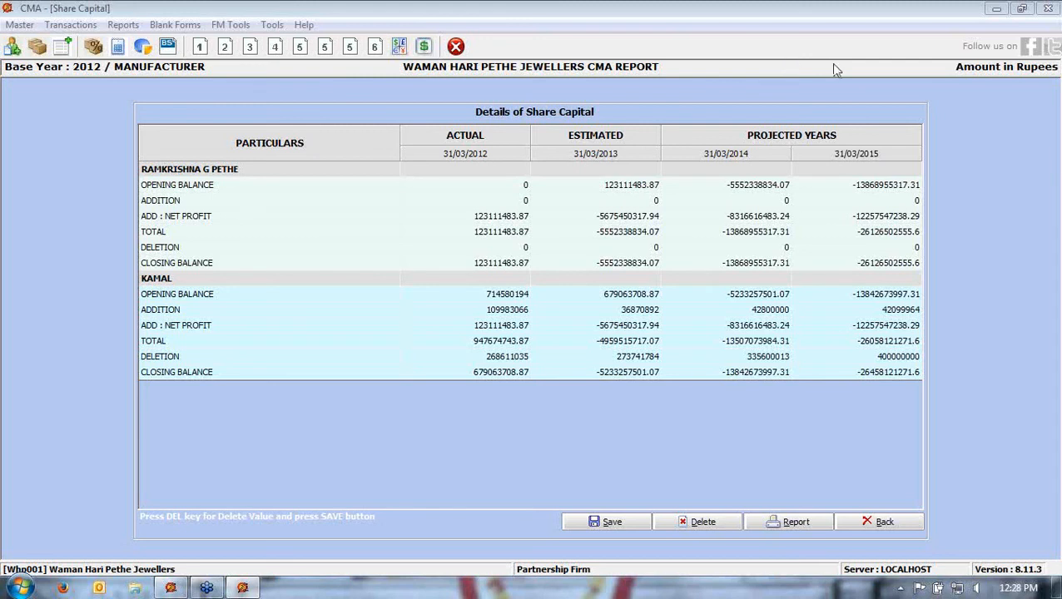
left_click(870, 520)
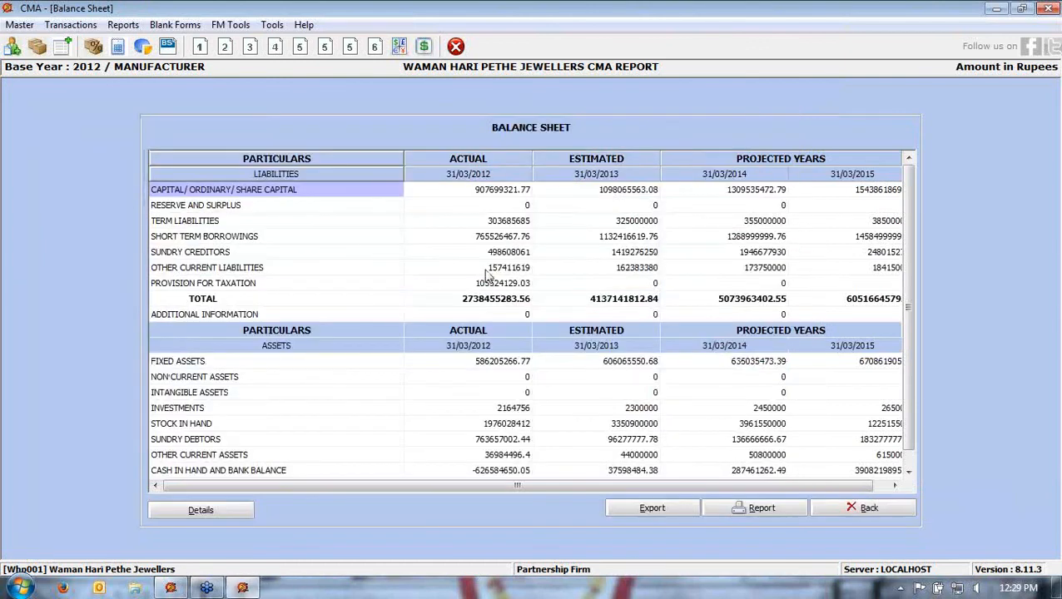
Review the general, revaluation and profit/loss reserve forms under Reserve and Surplus, and return to the balance sheet
left_click(273, 209)
double_click(273, 209)
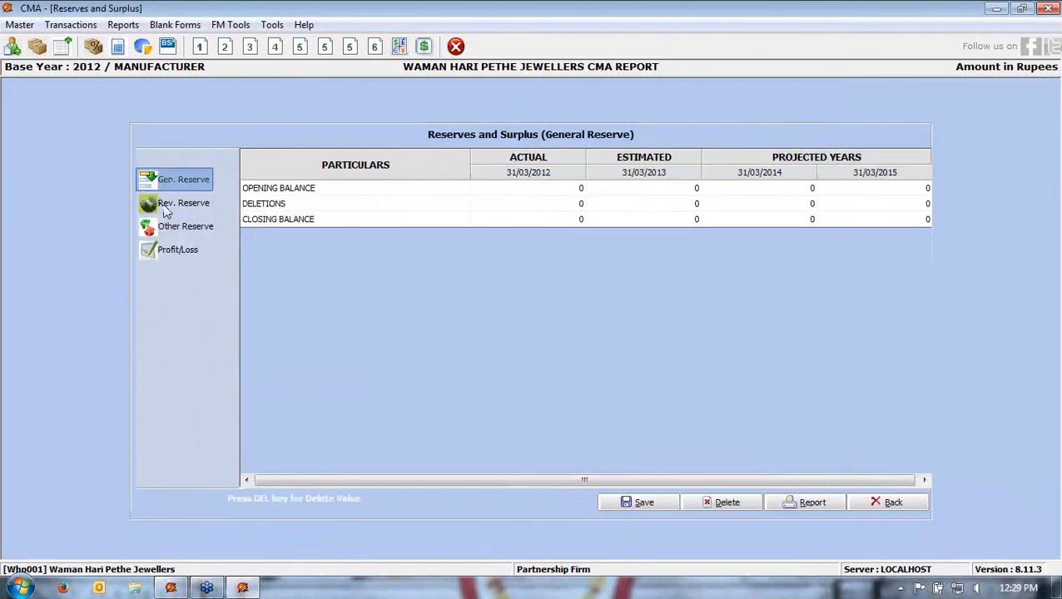
left_click(173, 210)
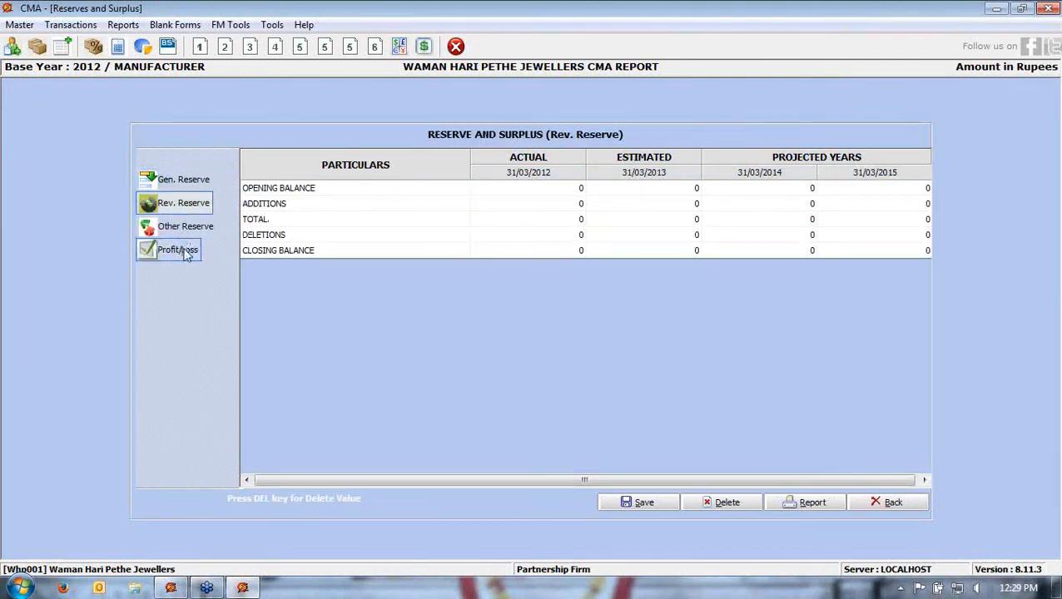
left_click(185, 251)
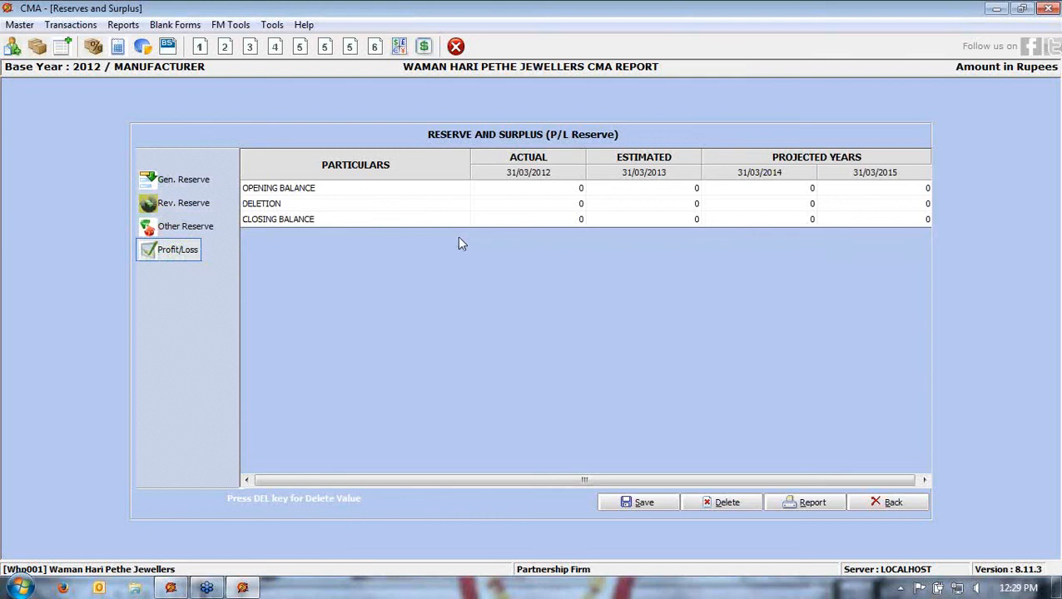
left_click(884, 502)
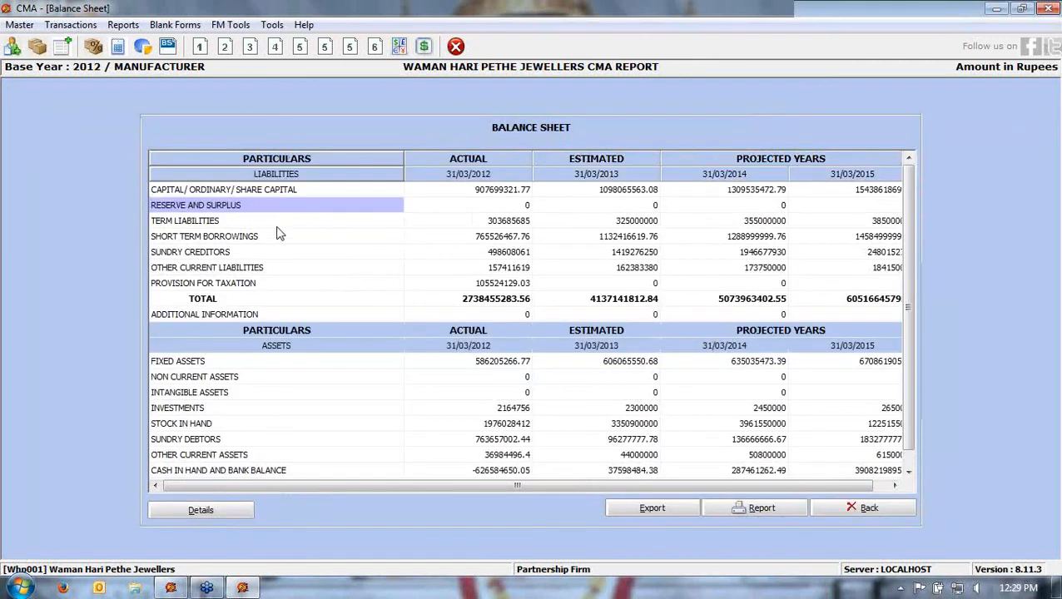
Open Term Liabilities in the balance sheet, review the other term liabilities across the years and return to the balance sheet
left_click(202, 223)
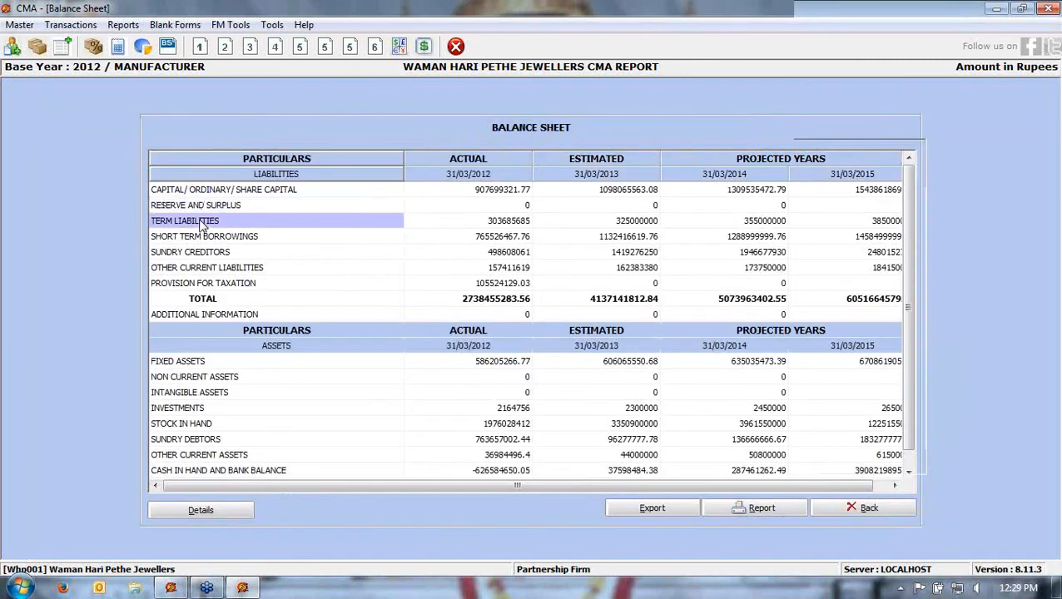
double_click(202, 223)
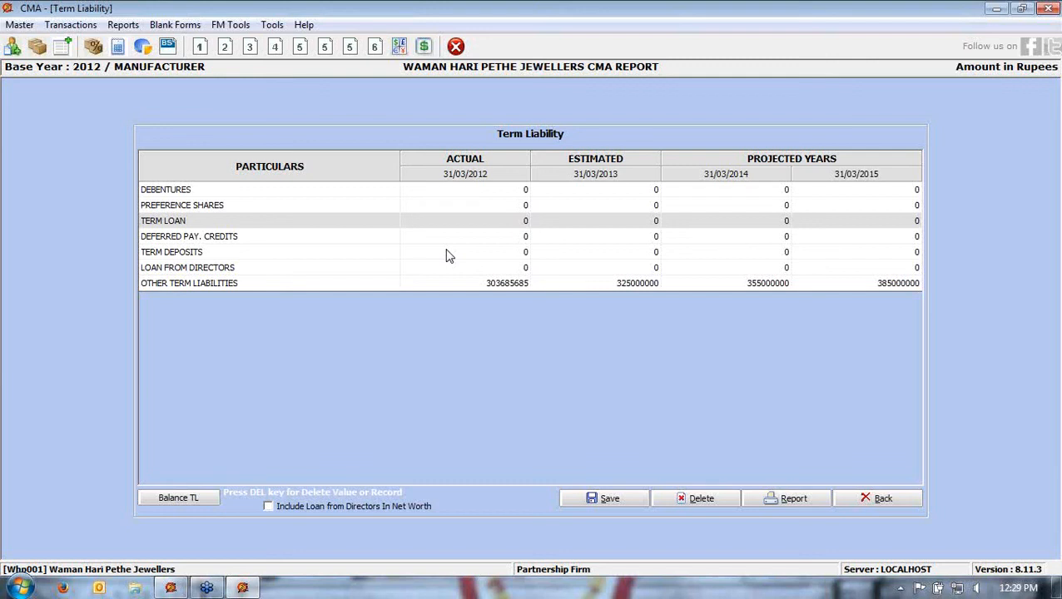
left_click(457, 287)
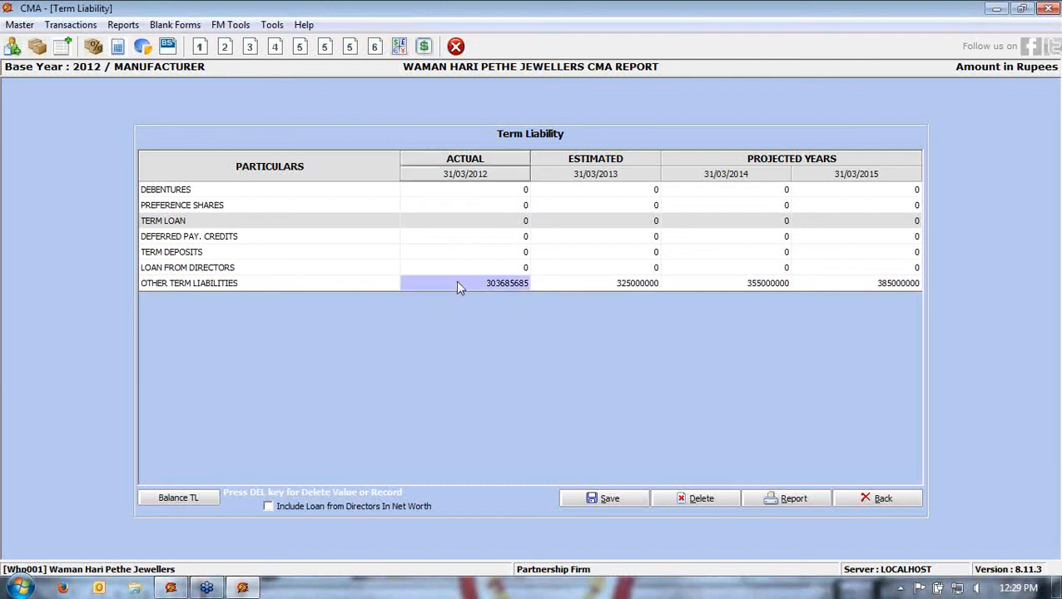
left_click(457, 286)
left_click_drag(457, 286, 556, 291)
left_click(711, 411)
left_click(882, 499)
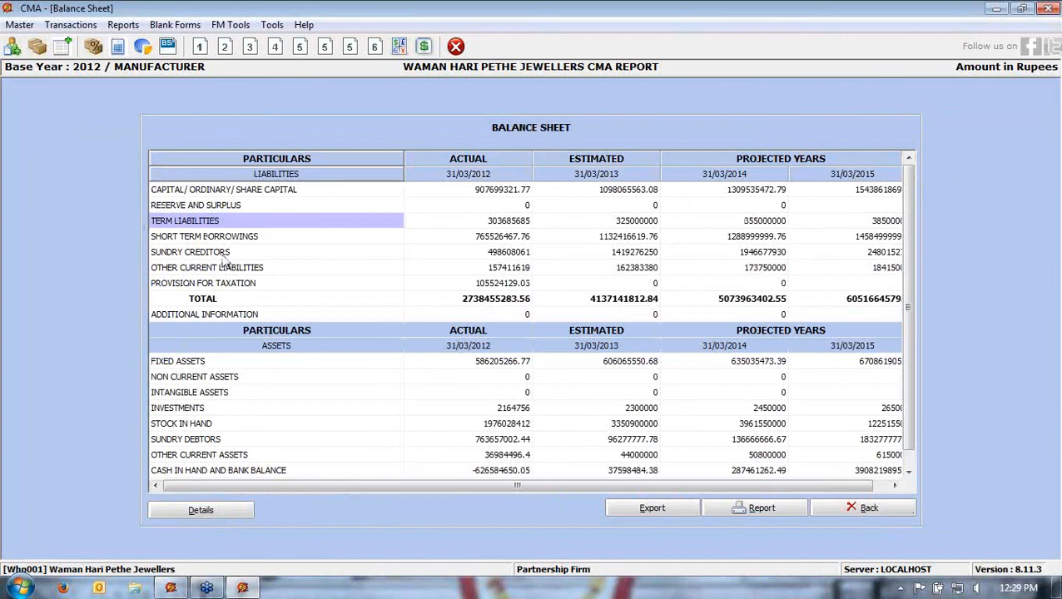
Open Short Term Borrowings, review the applicant bank's cash credit limits and the entries under Others, and return to the balance sheet
double_click(221, 238)
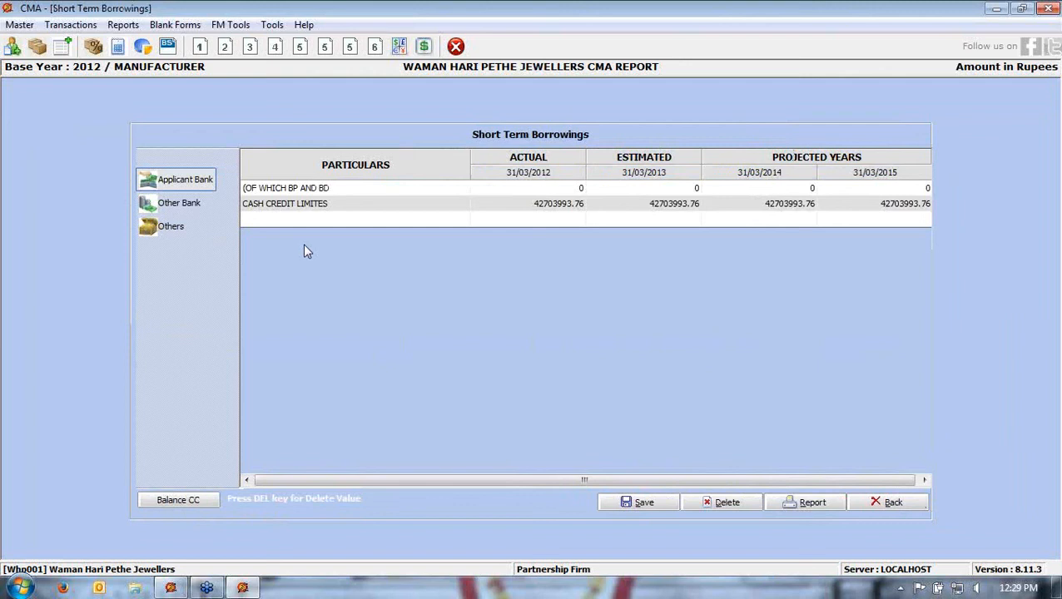
left_click(315, 209)
left_click(504, 205)
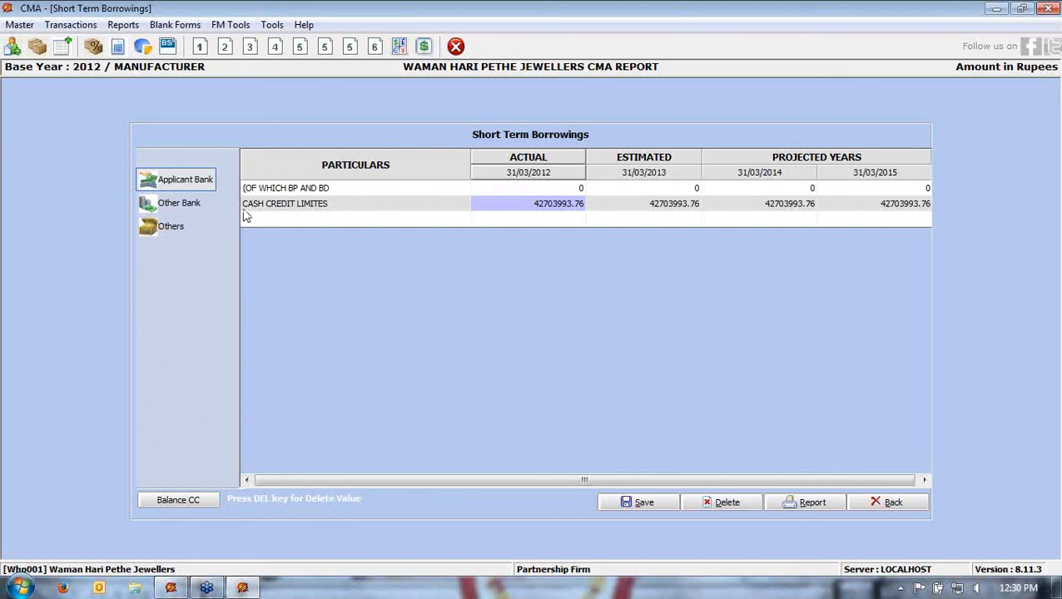
left_click(178, 205)
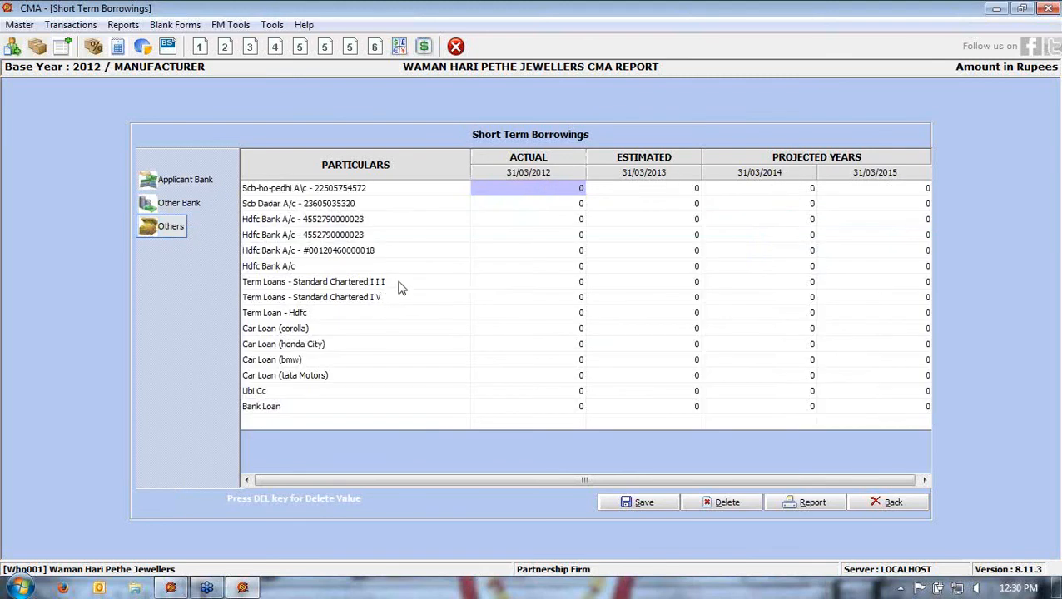
left_click(883, 504)
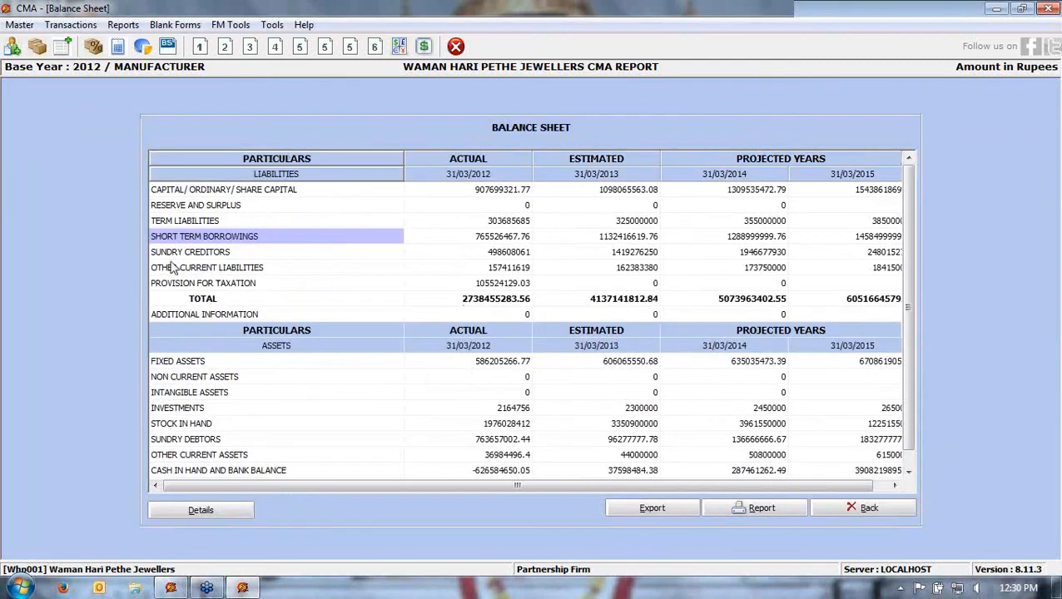
Open Sundry Creditors, save the record with Auto Calculate enabled and return to the balance sheet
double_click(174, 251)
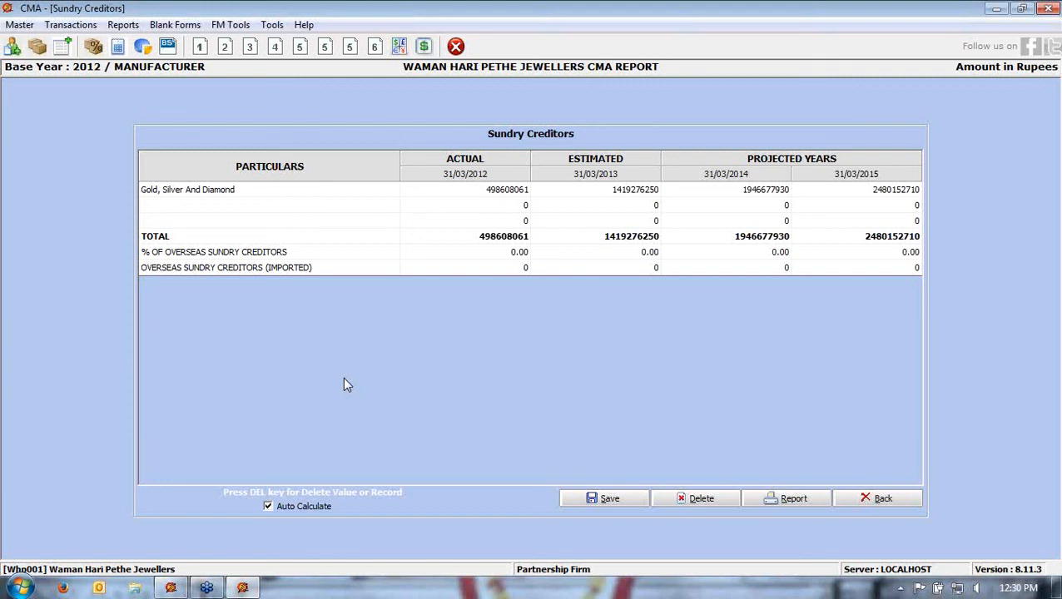
left_click(271, 507)
left_click(593, 499)
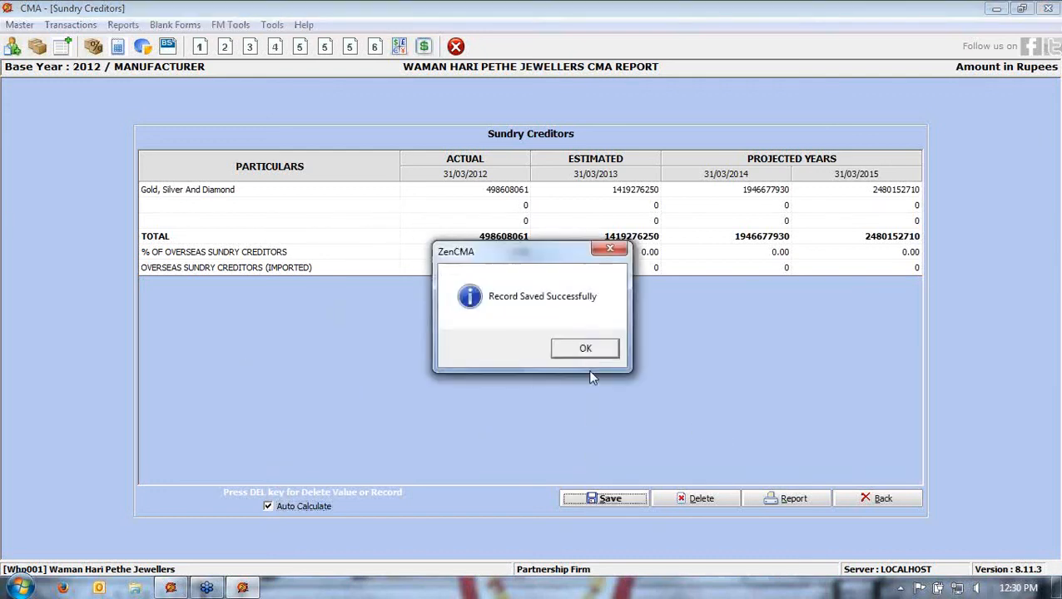
left_click(587, 349)
left_click(881, 499)
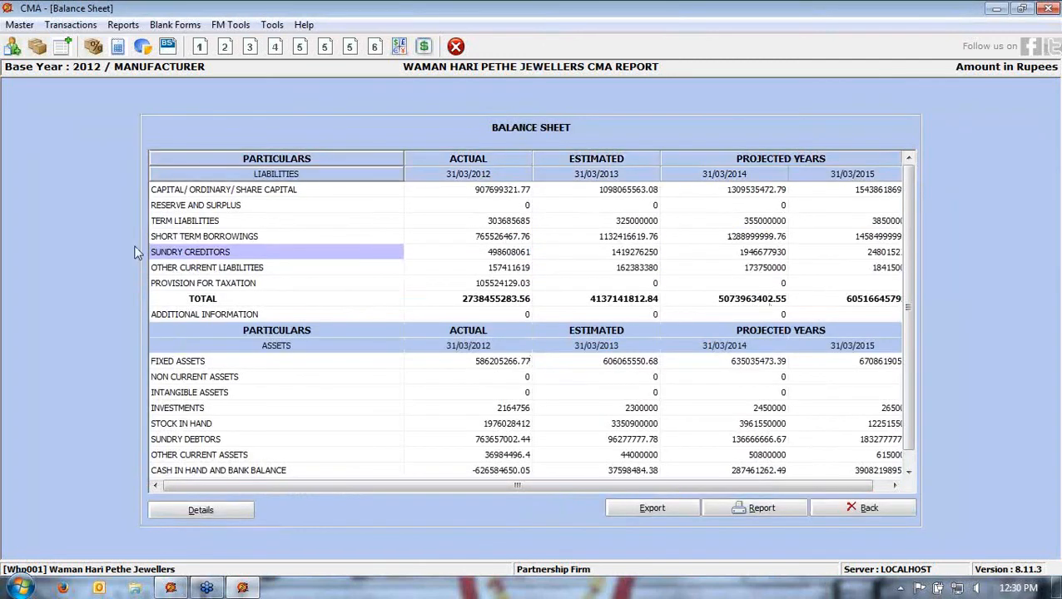
Review the Other Current Liabilities and the 31/03/2012 Provision for Taxation rows, returning to the balance sheet after each
double_click(223, 272)
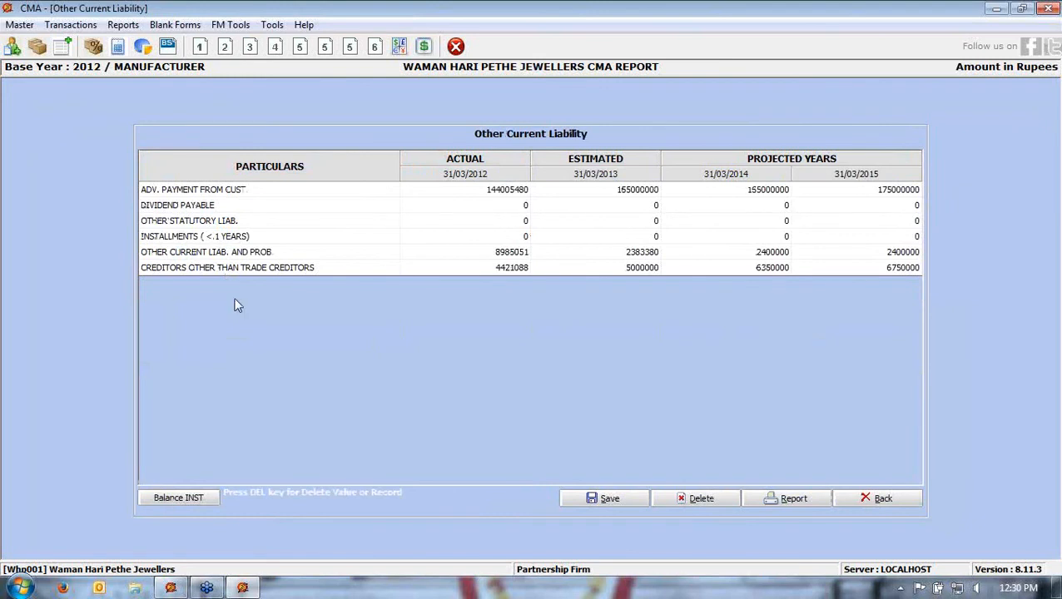
left_click(878, 498)
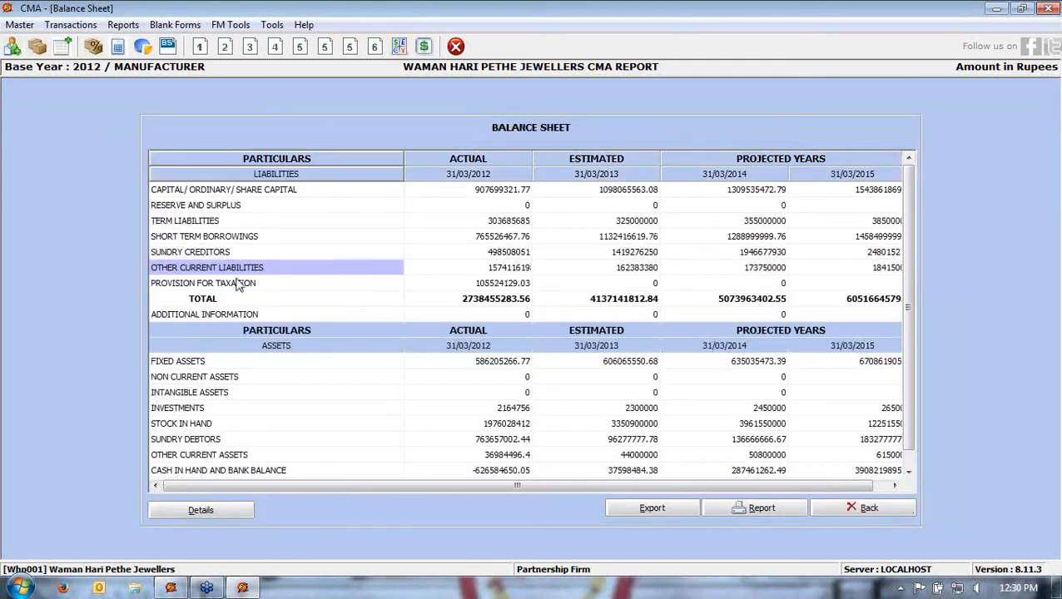
left_click(237, 284)
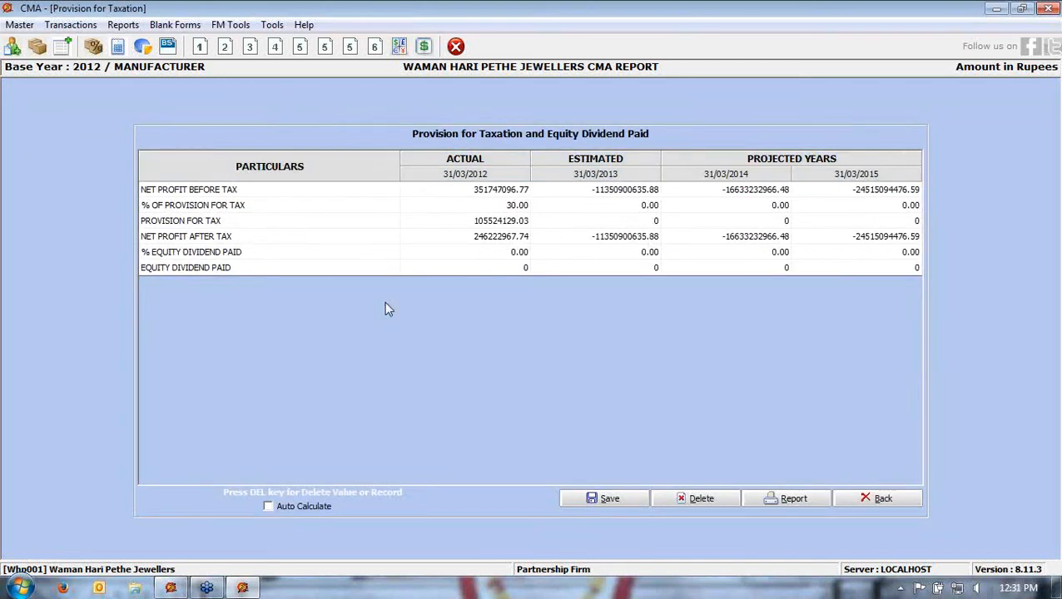
left_click(465, 186)
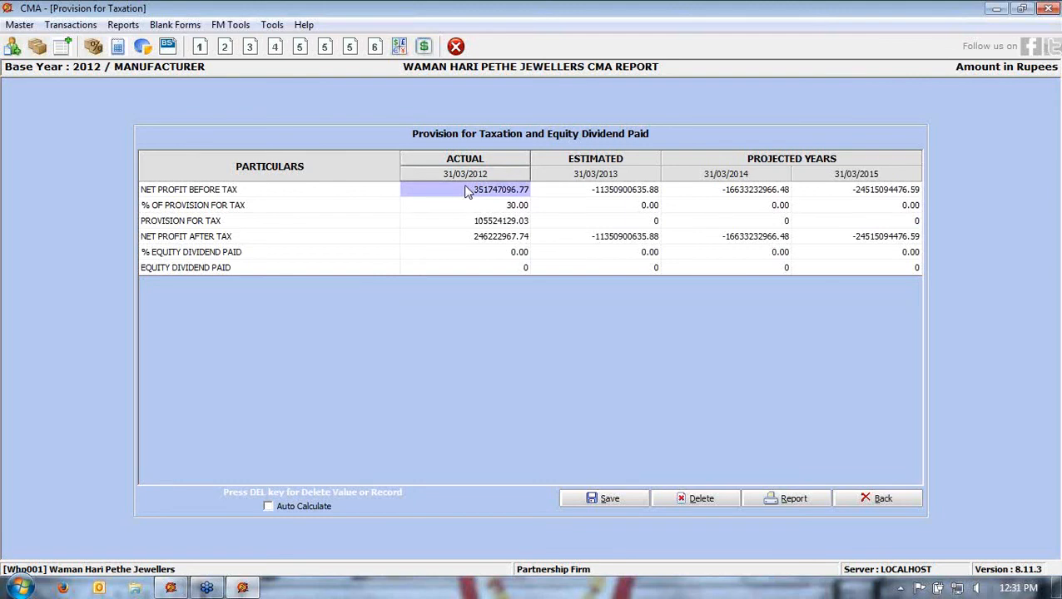
left_click(454, 209)
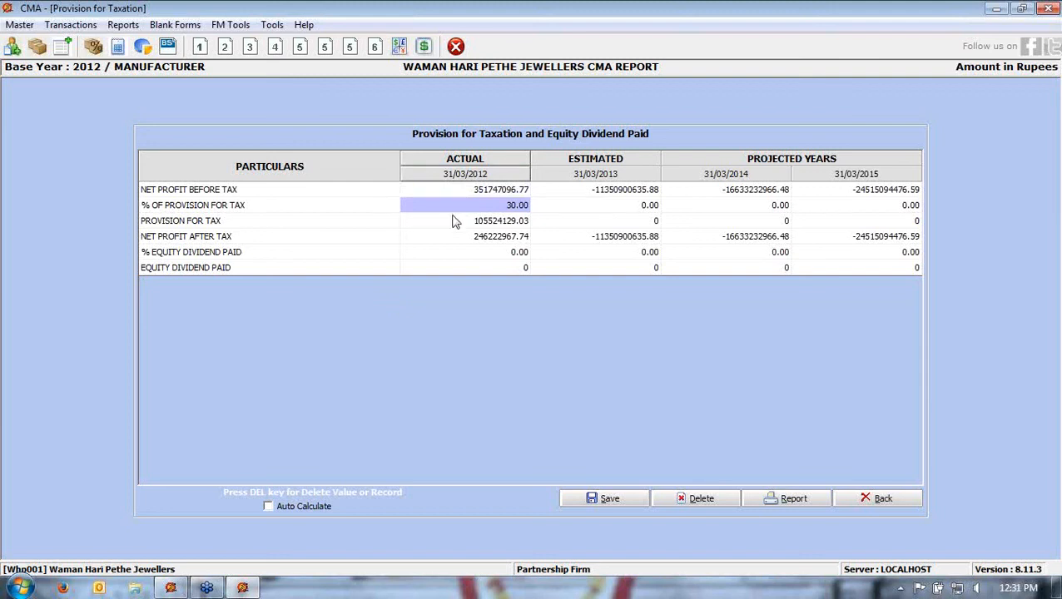
left_click(454, 222)
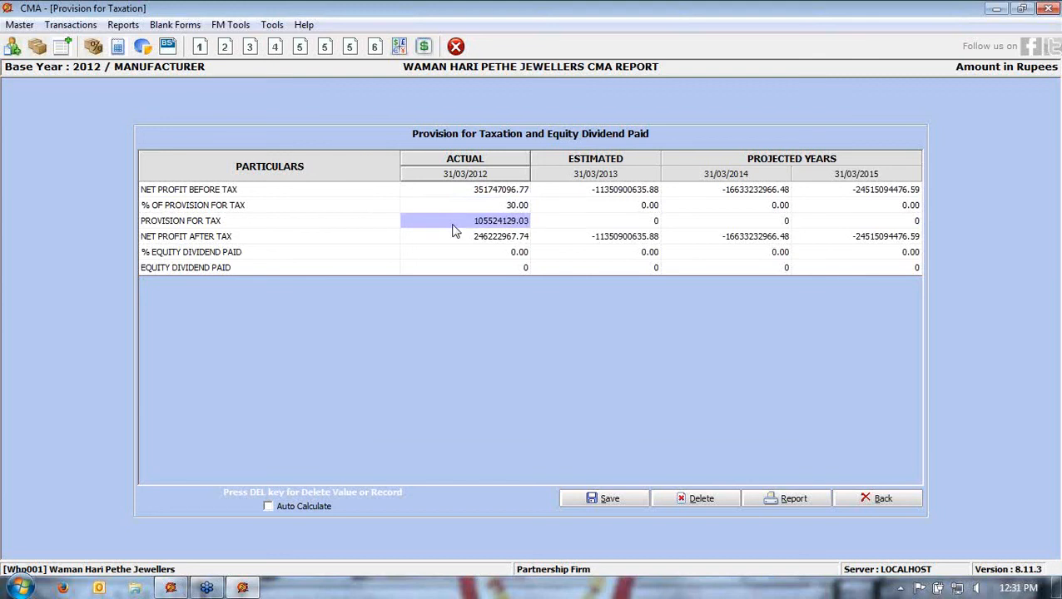
left_click(454, 237)
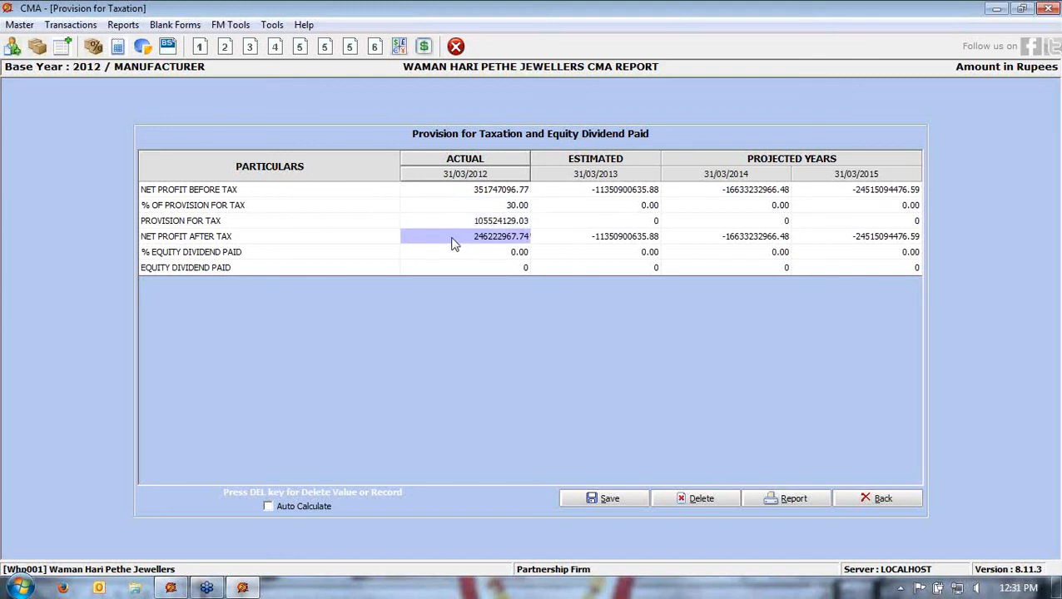
left_click(455, 254)
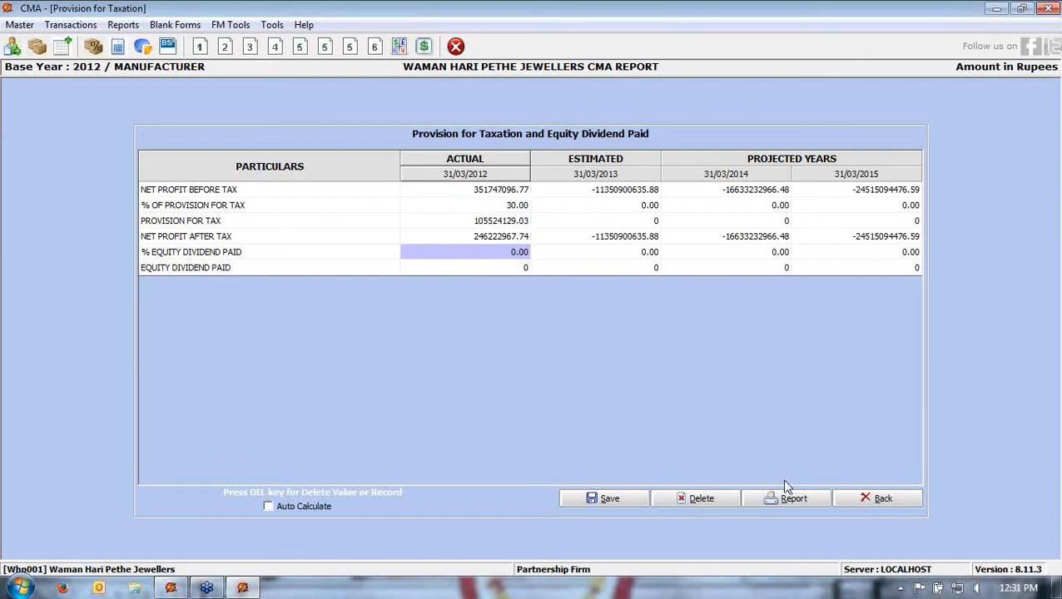
left_click(874, 499)
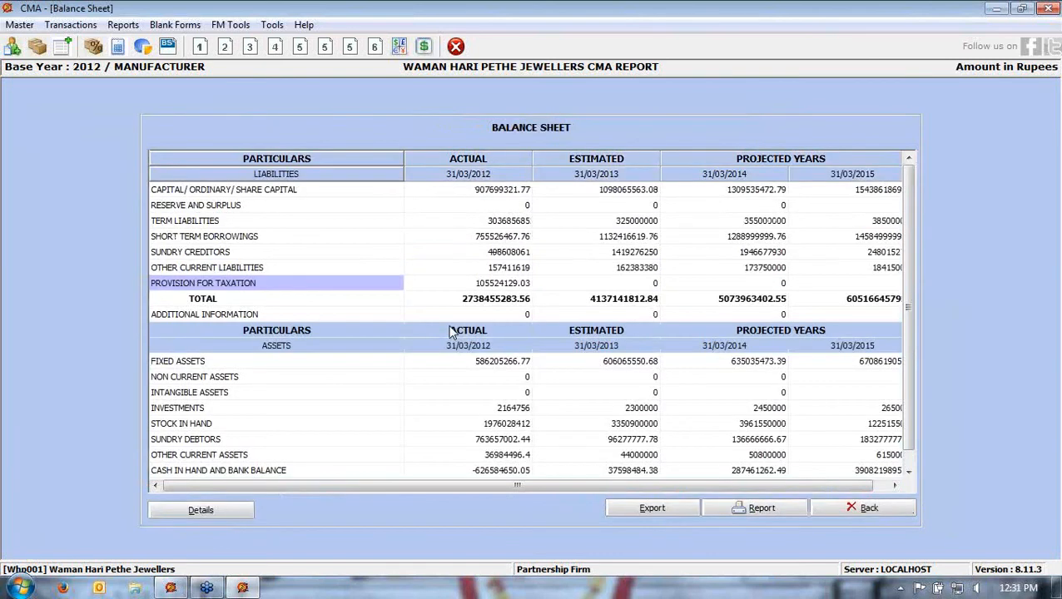
Go through the balance sheet's asset heads from Fixed Assets down, view the cash and bank balance details and return to the balance sheet
left_click(220, 361)
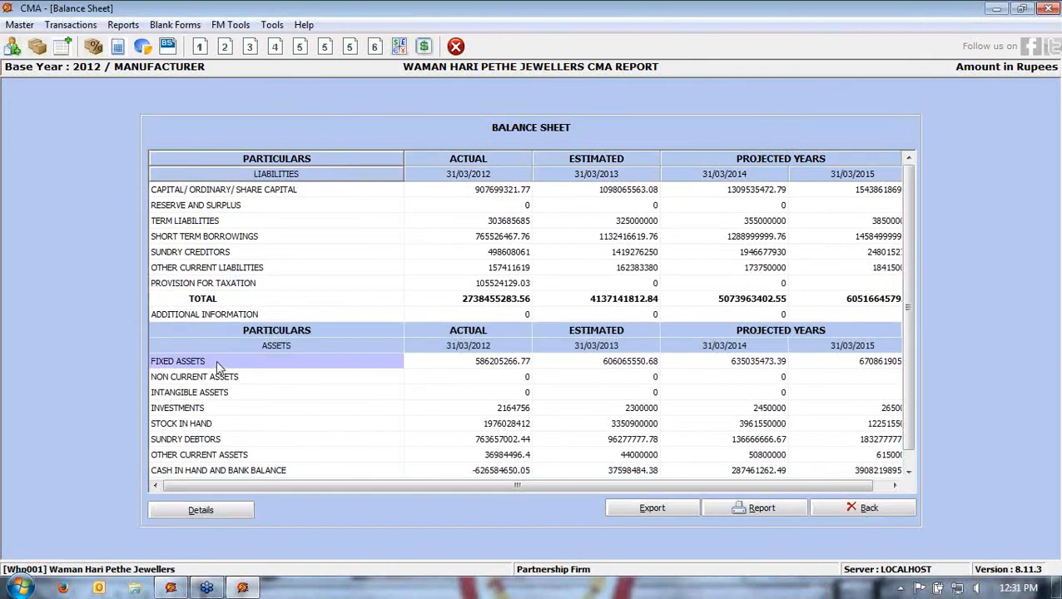
scroll(408, 375, "down", 1)
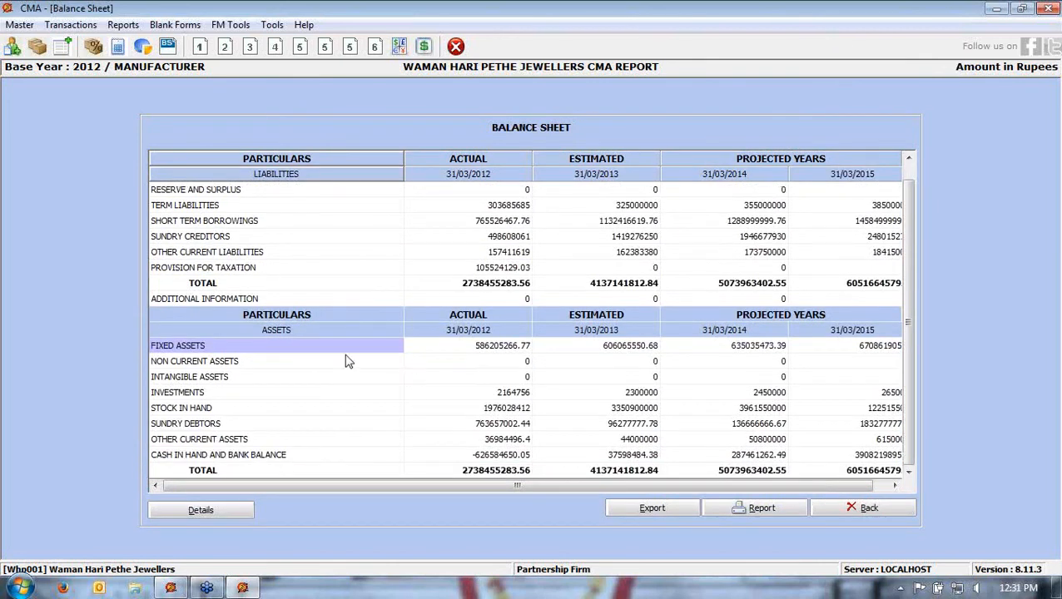
left_click(245, 363)
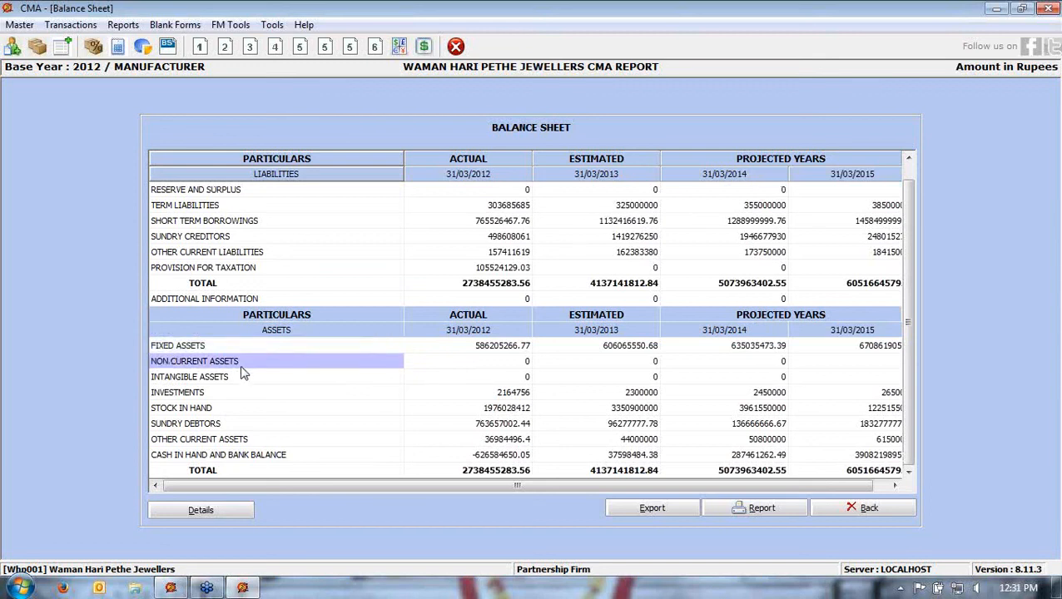
left_click(242, 377)
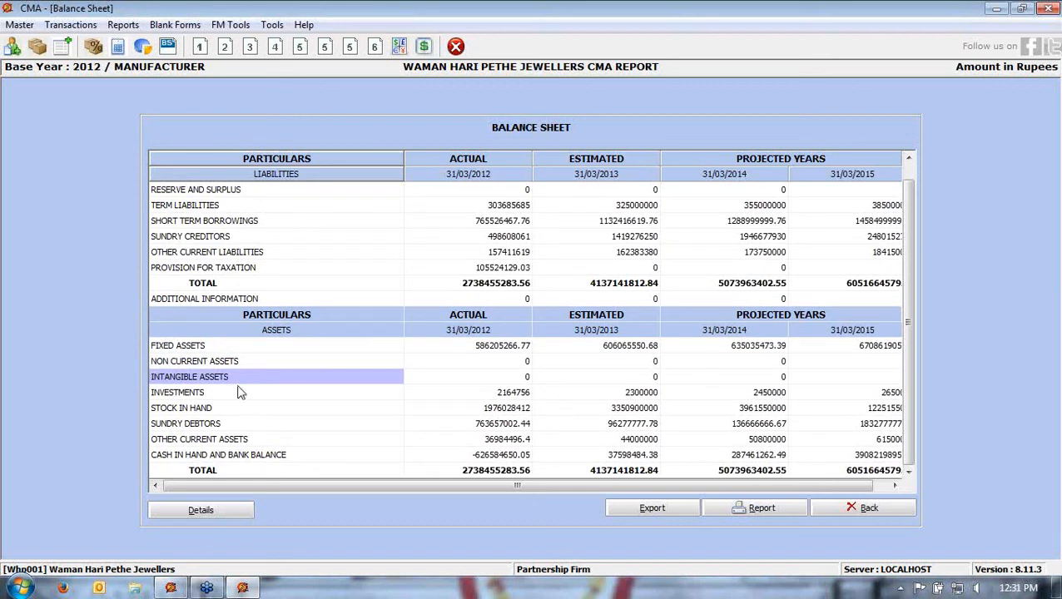
left_click(240, 394)
left_click(240, 409)
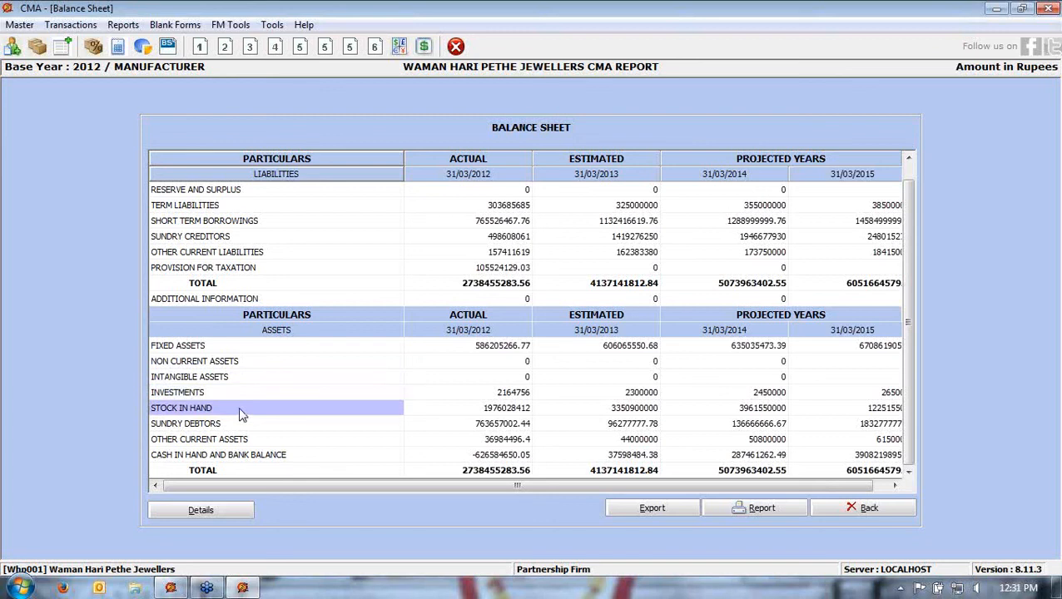
left_click(241, 425)
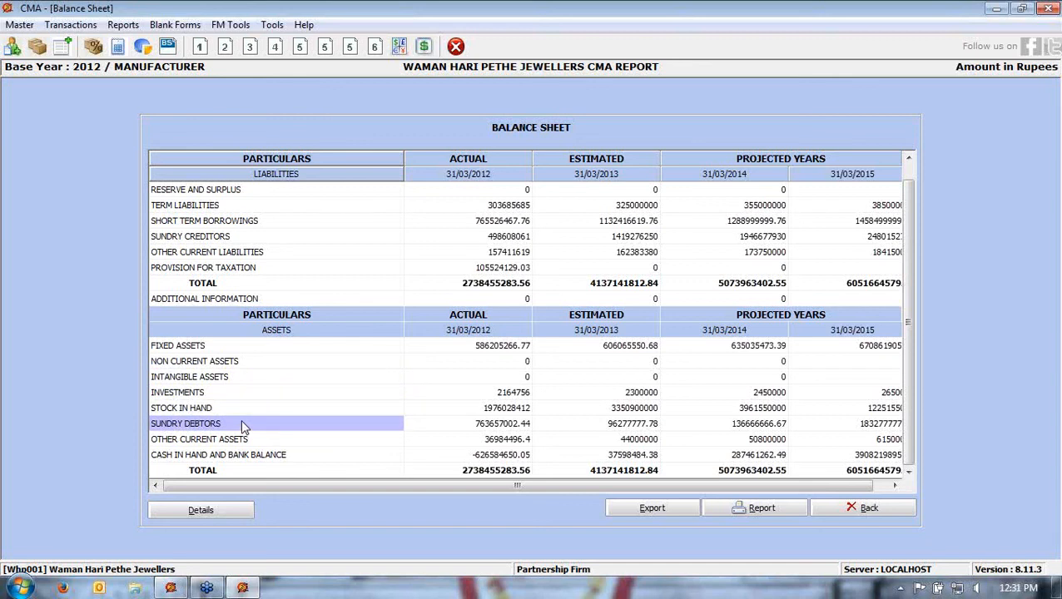
left_click(250, 443)
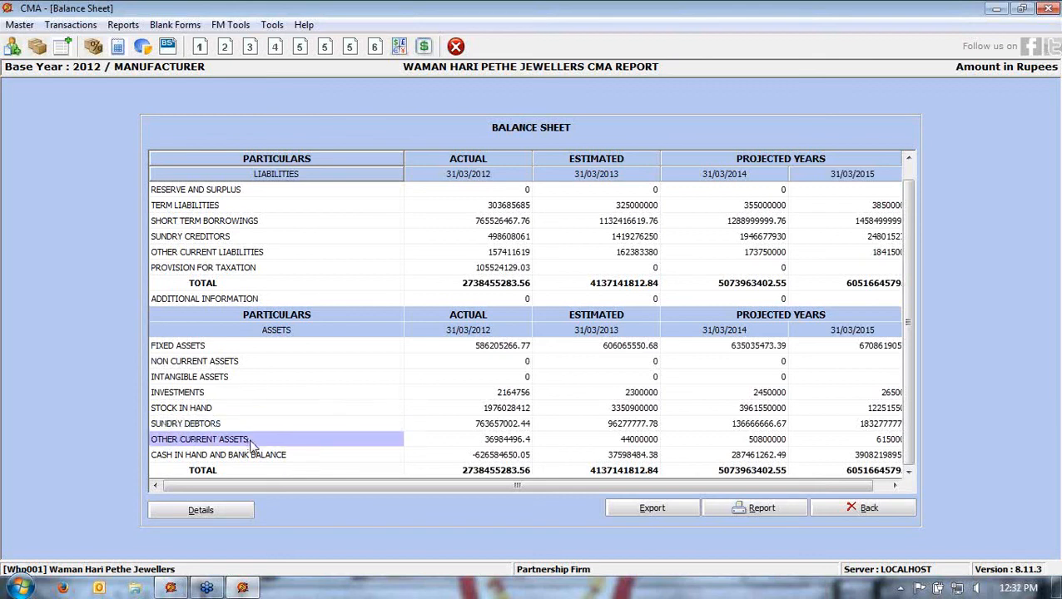
left_click(289, 461)
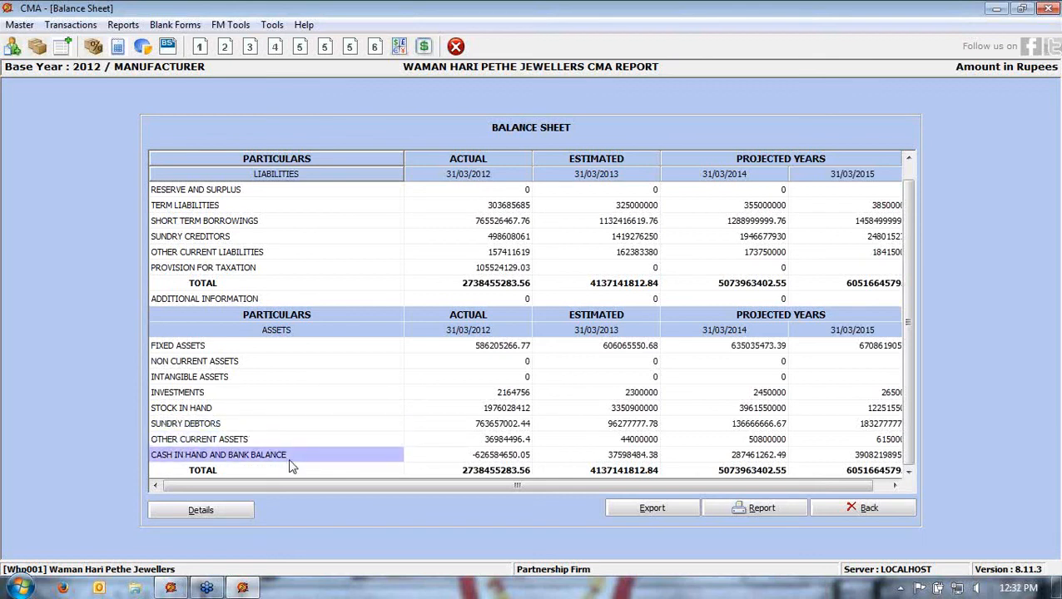
double_click(289, 460)
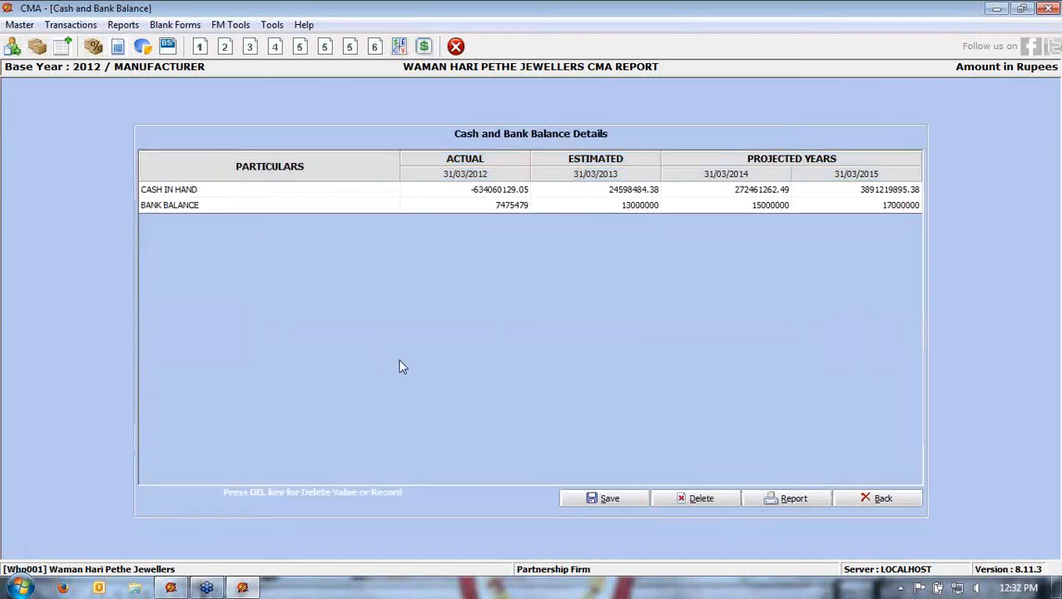
left_click(860, 500)
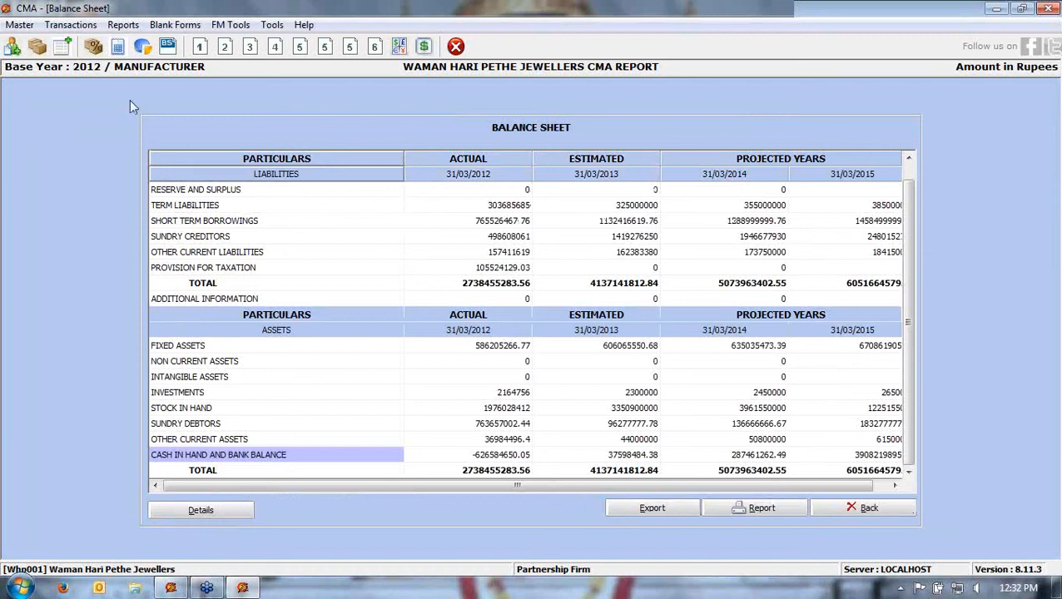
View the Form3 Balance Sheet Analysis and the Form5 Working Capital Bank finance (Method I) report, examining its 31/03/2012 net working capital
left_click(123, 25)
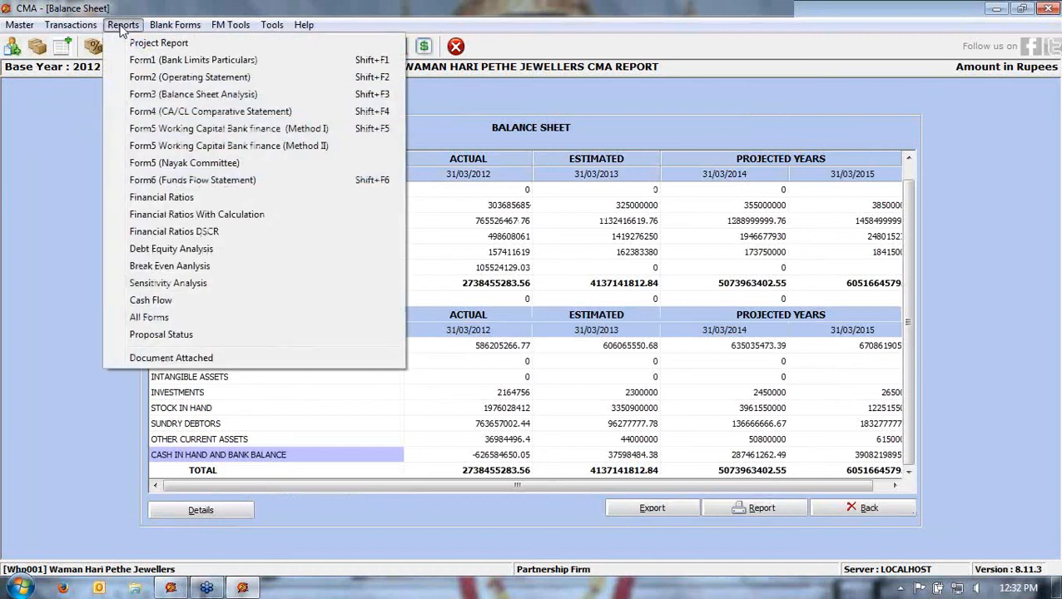
left_click(139, 94)
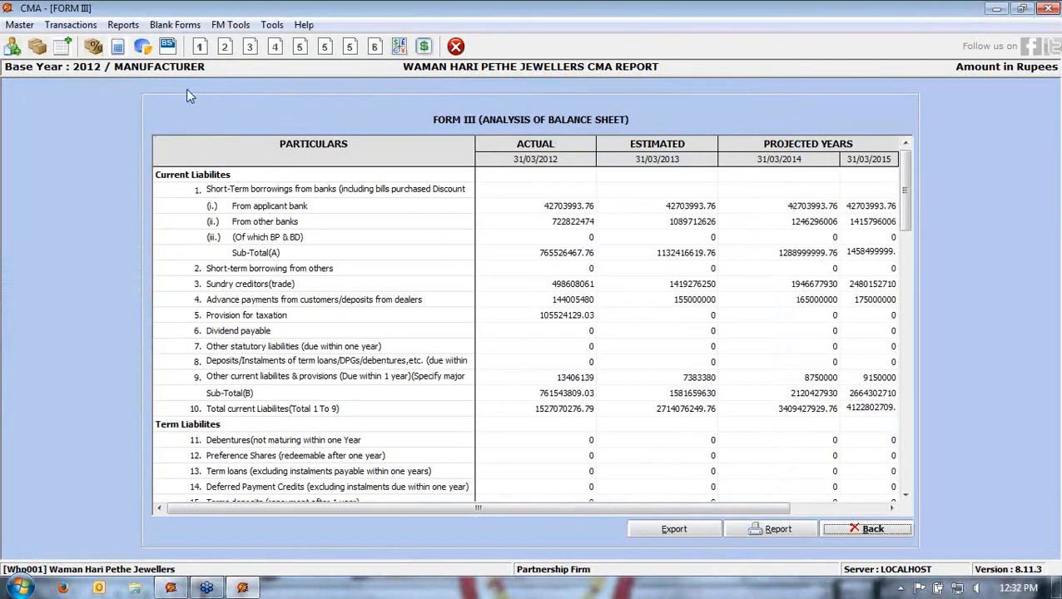
left_click(124, 25)
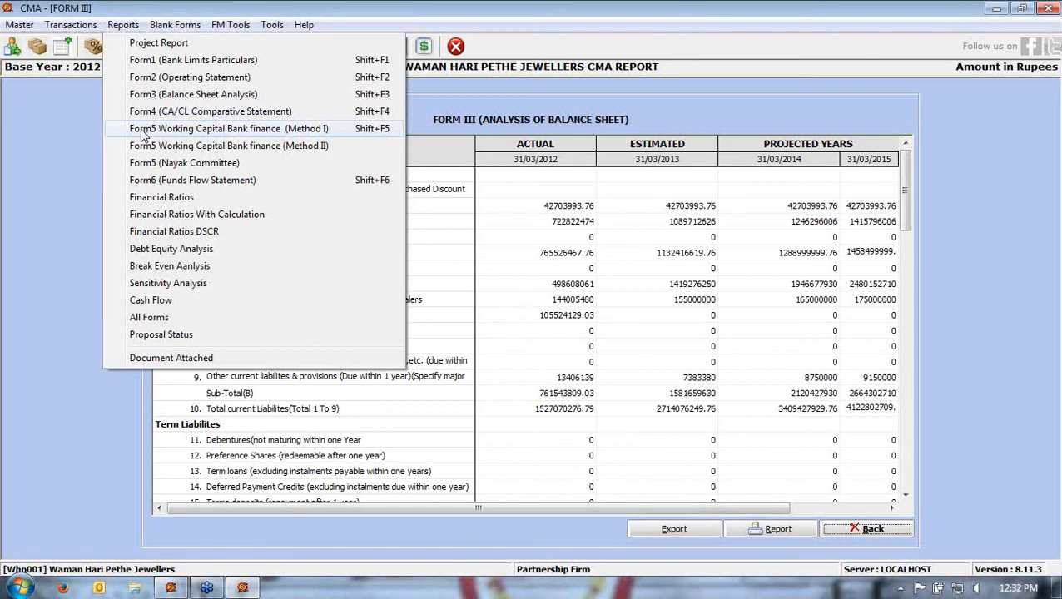
left_click(143, 132)
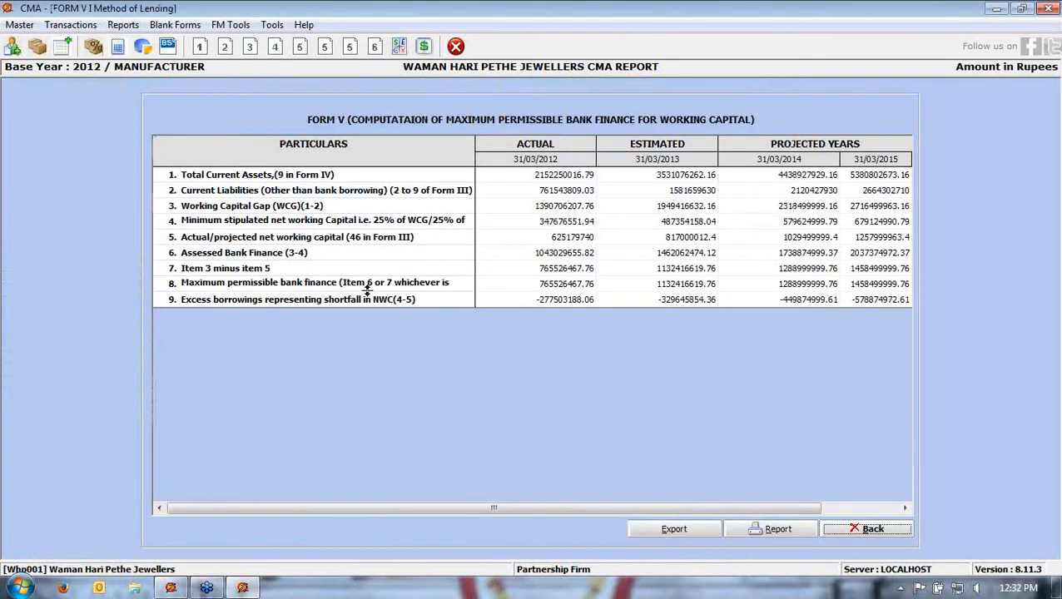
left_click(526, 240)
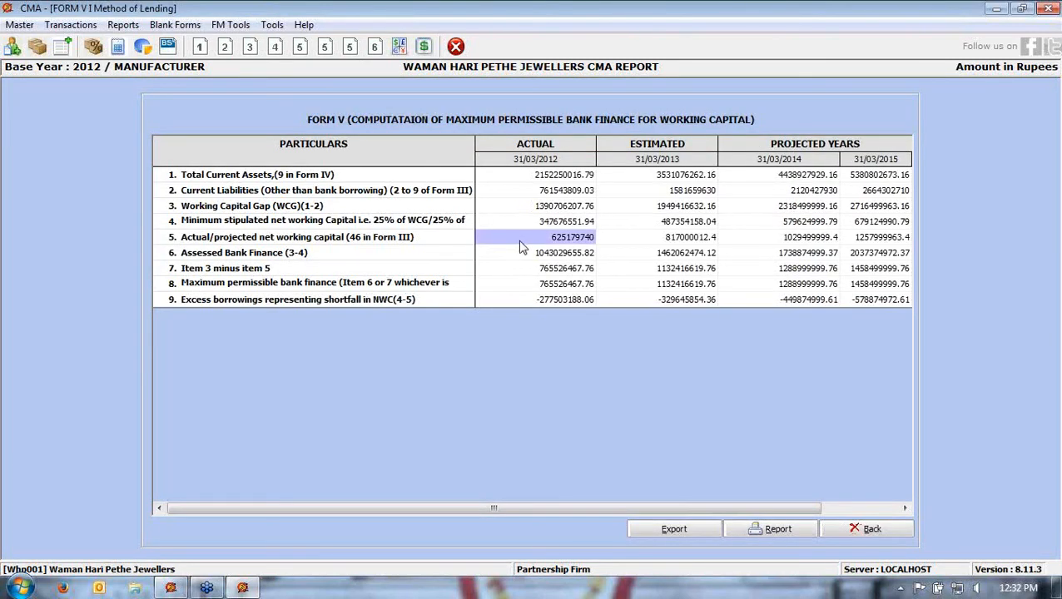
Examine the 31/03/2012 Assessed Bank Finance in Form V and view the Form5 (Nayak Committee) report
left_click(505, 254)
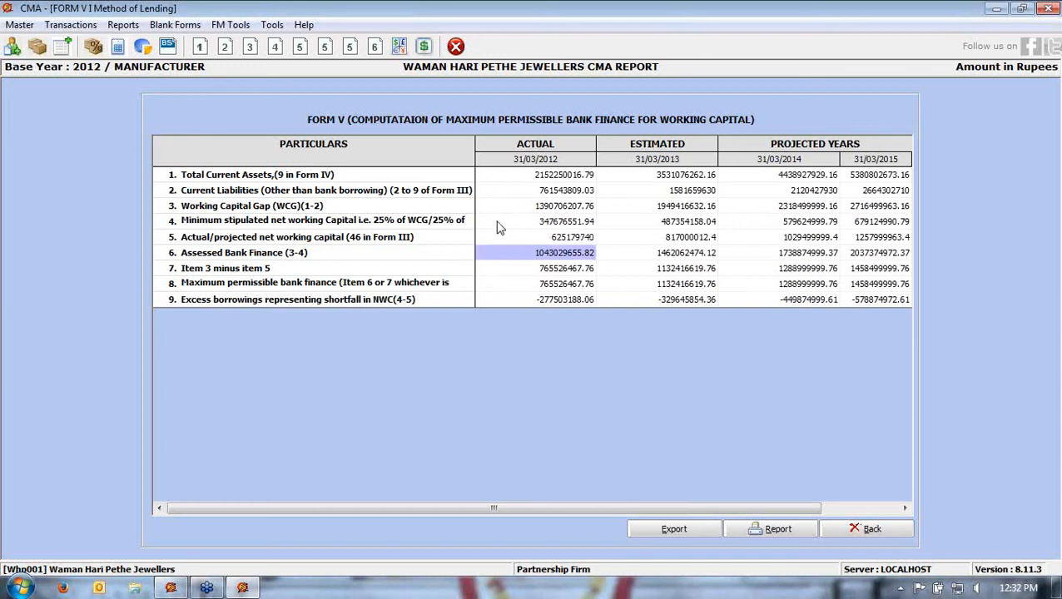
left_click(123, 25)
left_click(150, 163)
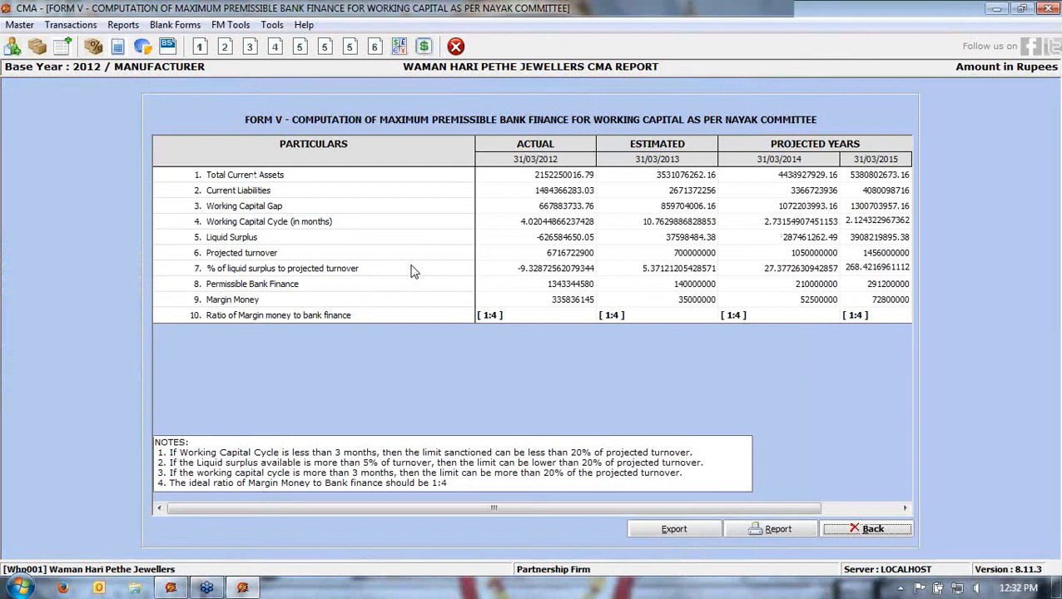
Open the Financial Ratios With Calculation report and read through its liquidity, turnover, solvency, coverage and profitability ratios
left_click(123, 24)
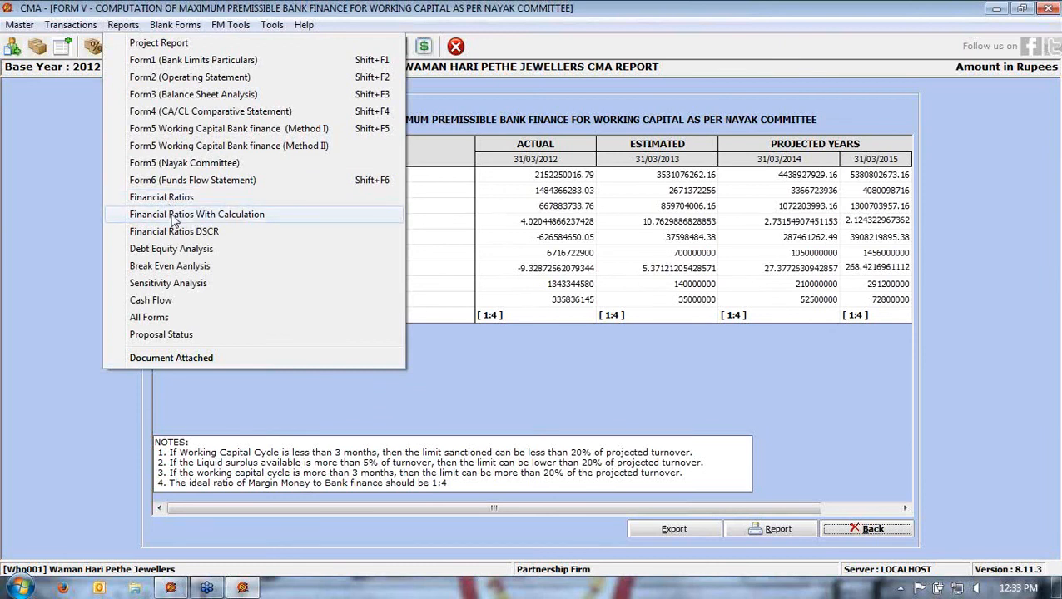
left_click(174, 218)
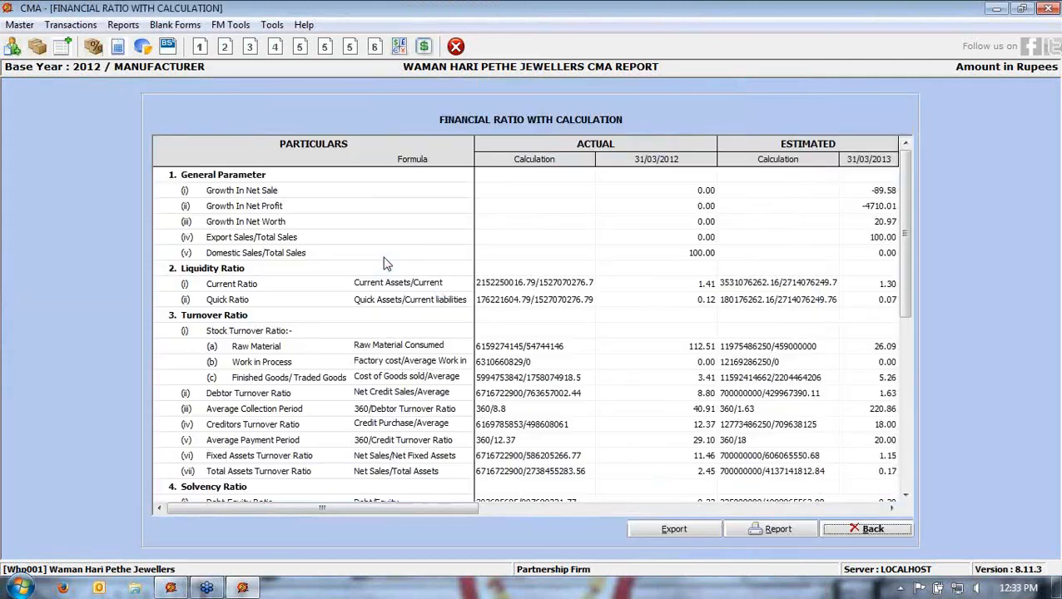
left_click(504, 316)
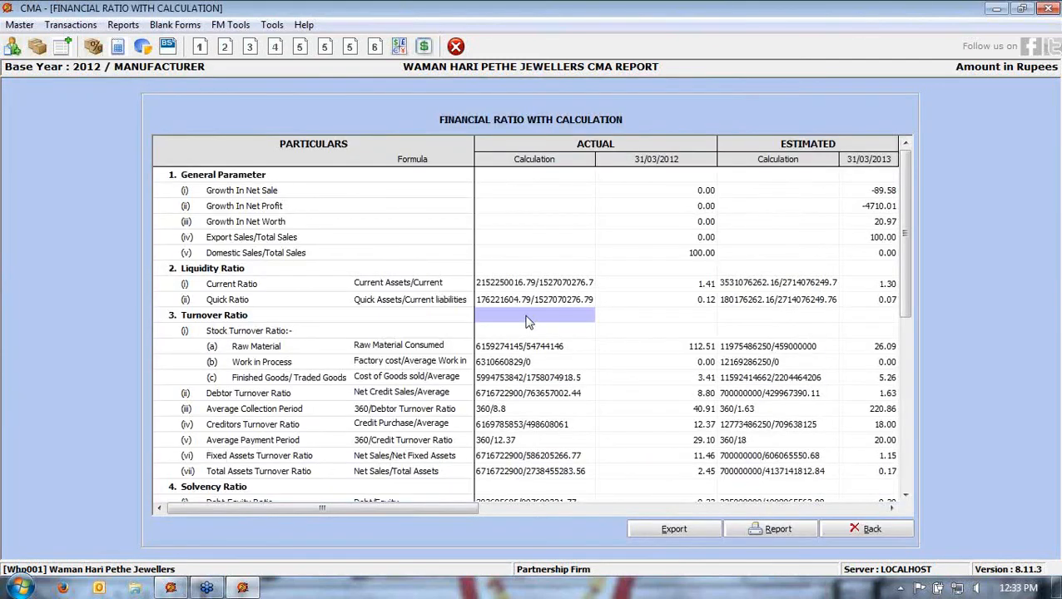
scroll(510, 350, "down", 1)
scroll(503, 360, "down", 3)
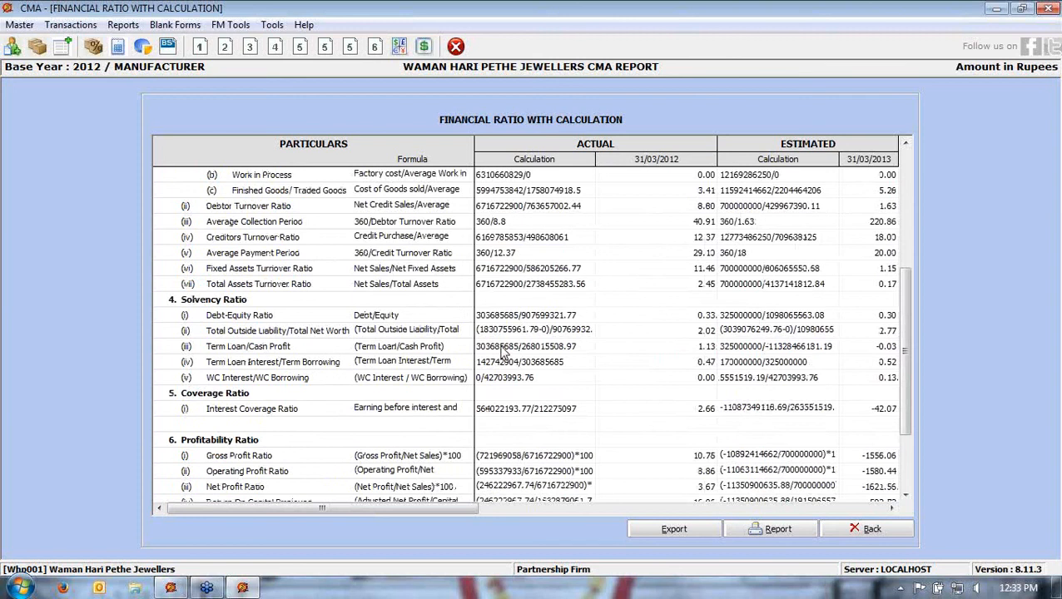
scroll(502, 351, "down", 3)
scroll(493, 350, "up", 5)
scroll(491, 348, "up", 3)
View the Break Even Analysis report and the Sensitivity Analysis, reading the latter from Factory Cost down to its last rows
left_click(123, 25)
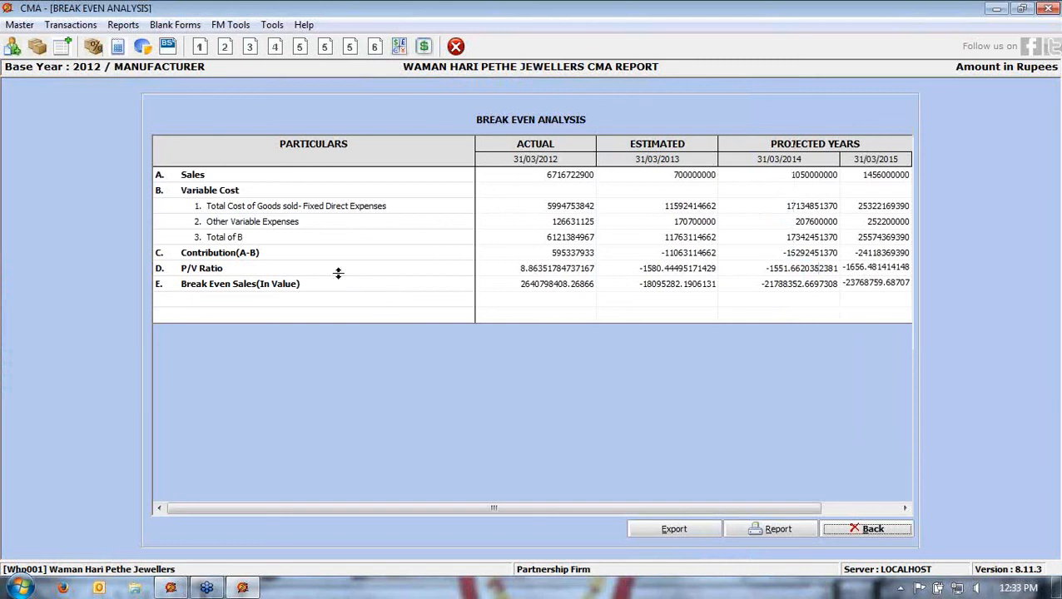
left_click(131, 28)
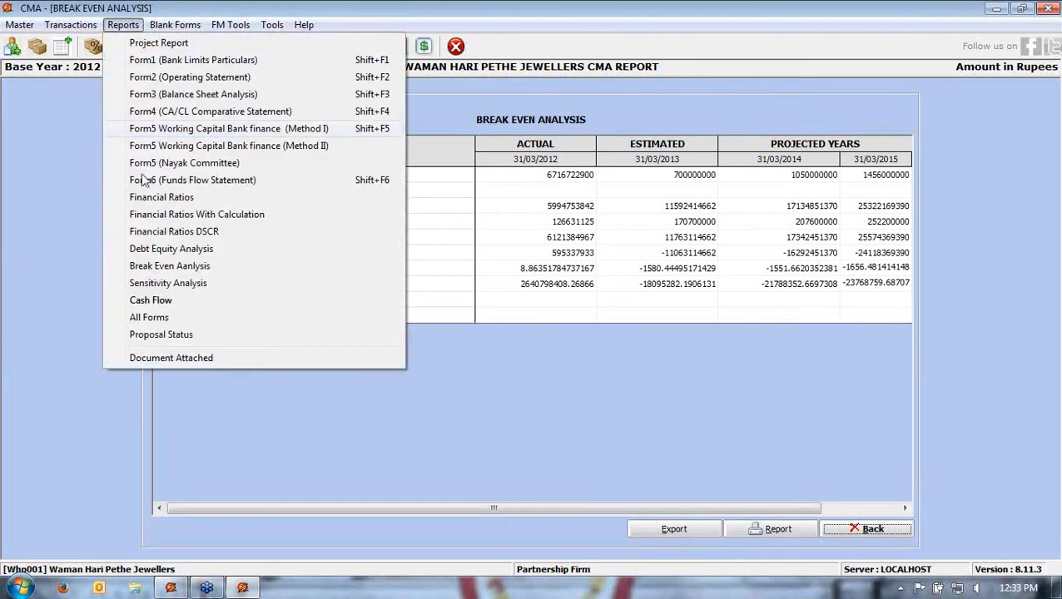
left_click(168, 283)
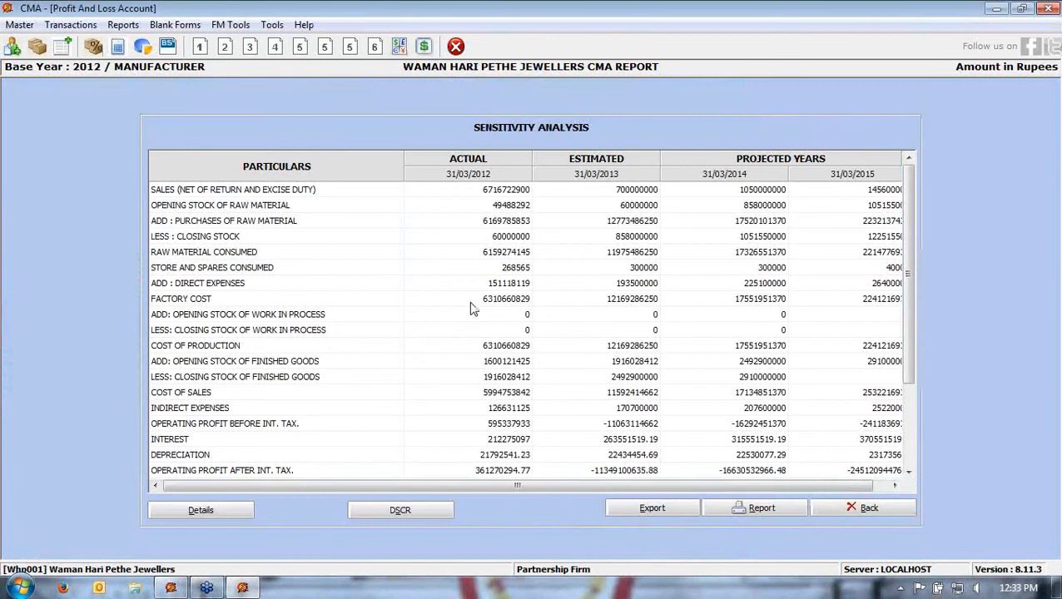
left_click(470, 299)
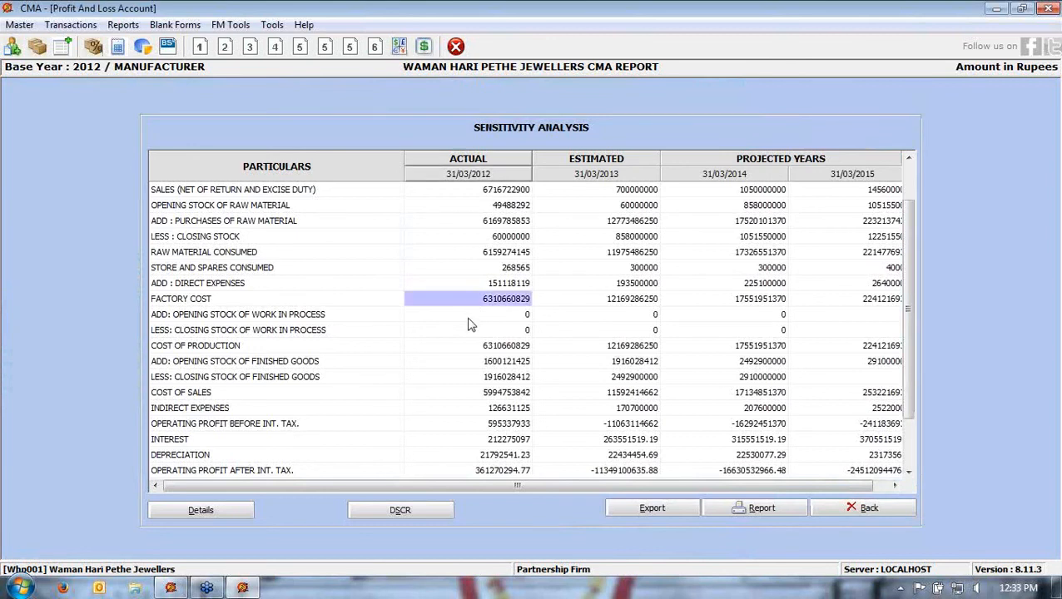
scroll(468, 324, "down", 3)
View the DSCR financial ratios of the Sensitivity Analysis, return to it and close the analysis
left_click(123, 24)
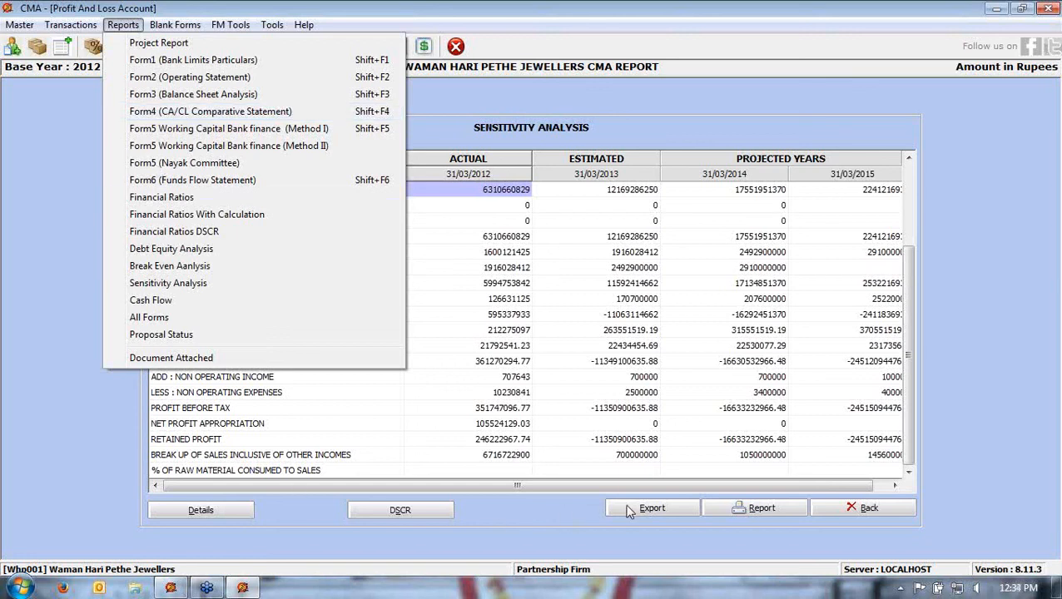
left_click(541, 525)
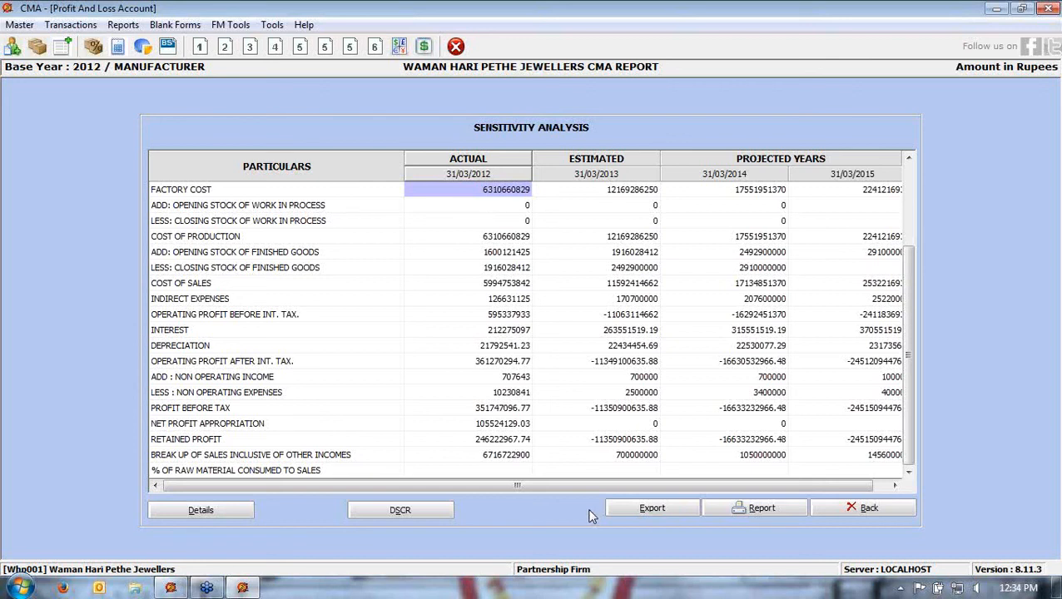
left_click(393, 508)
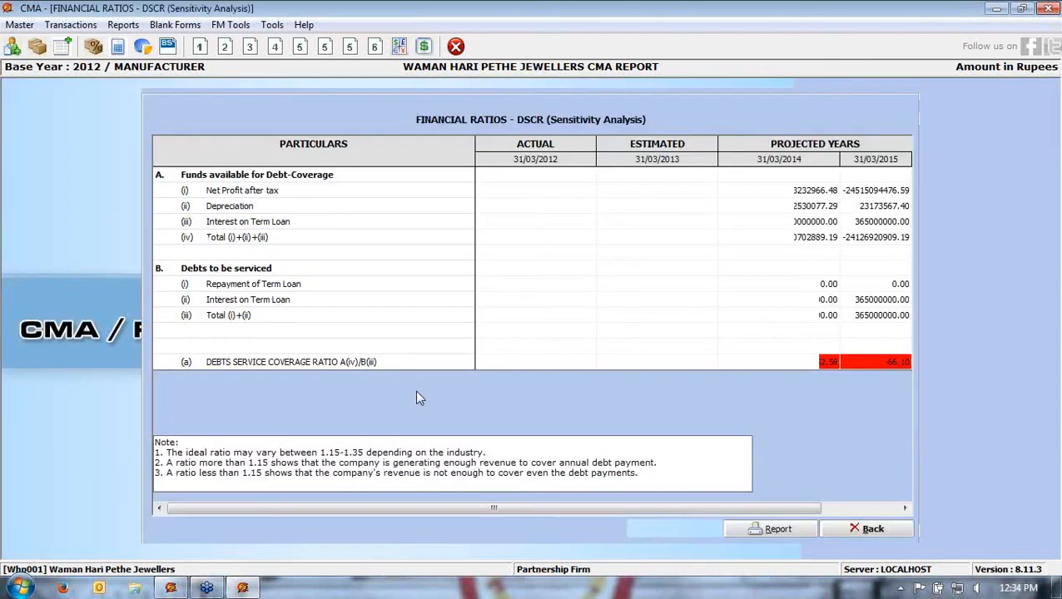
left_click(856, 531)
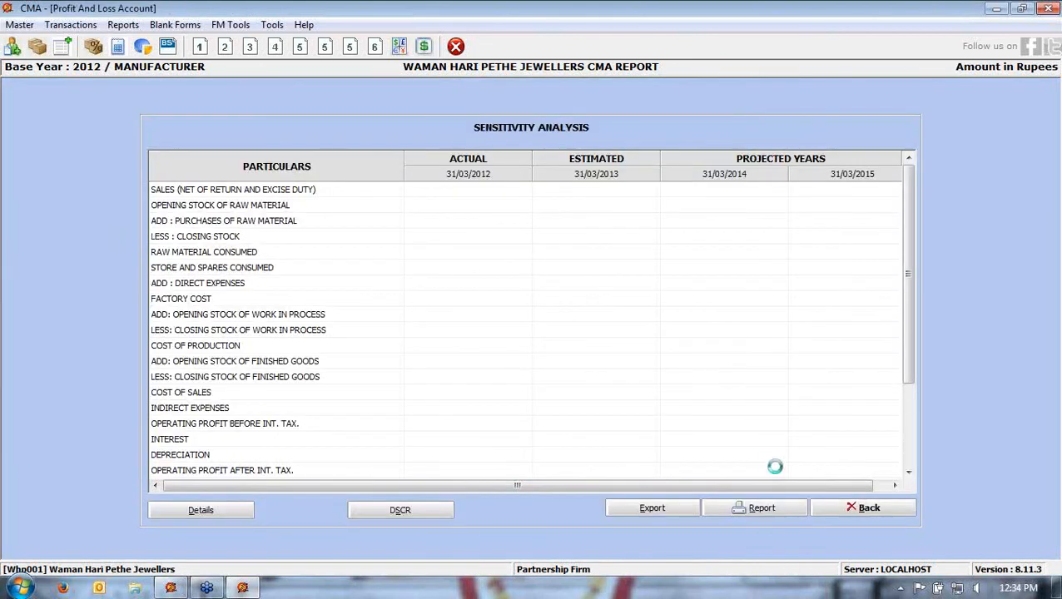
left_click(830, 511)
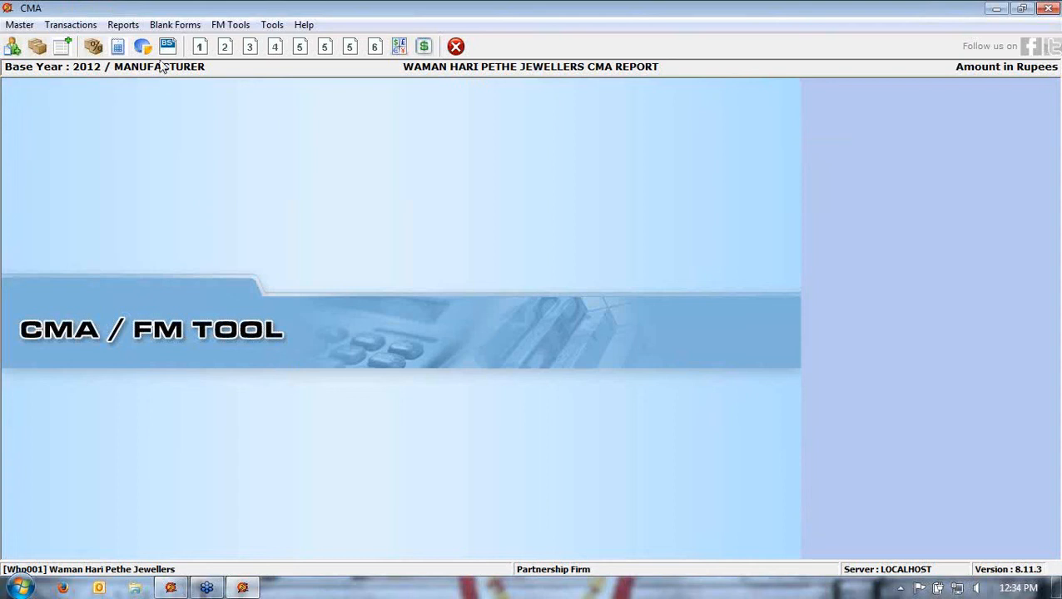
Look over the available blank forms and the FM Tools depreciation methods
left_click(161, 26)
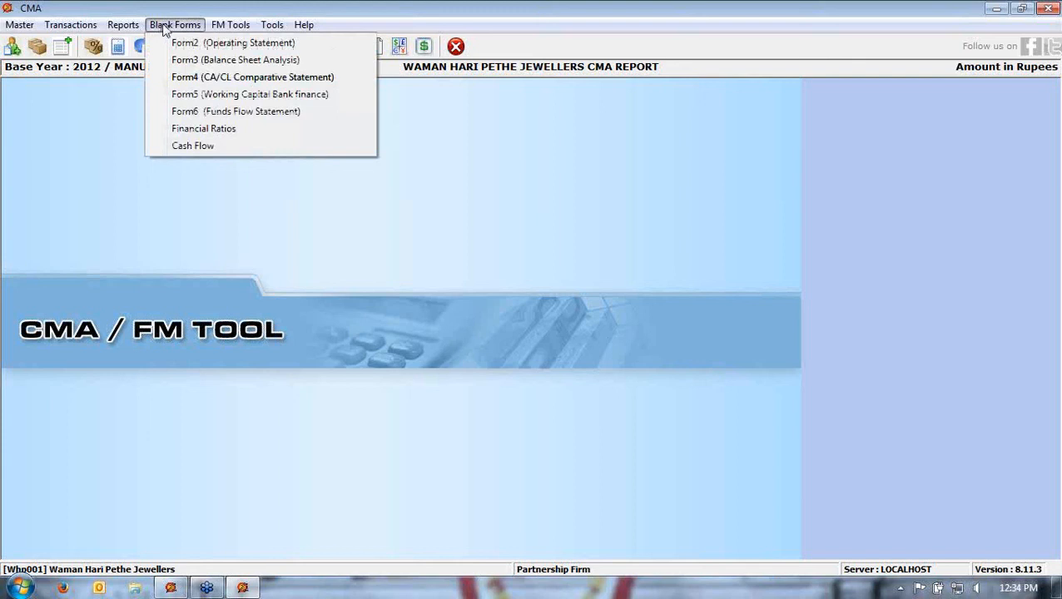
mouse_move(223, 25)
mouse_move(233, 46)
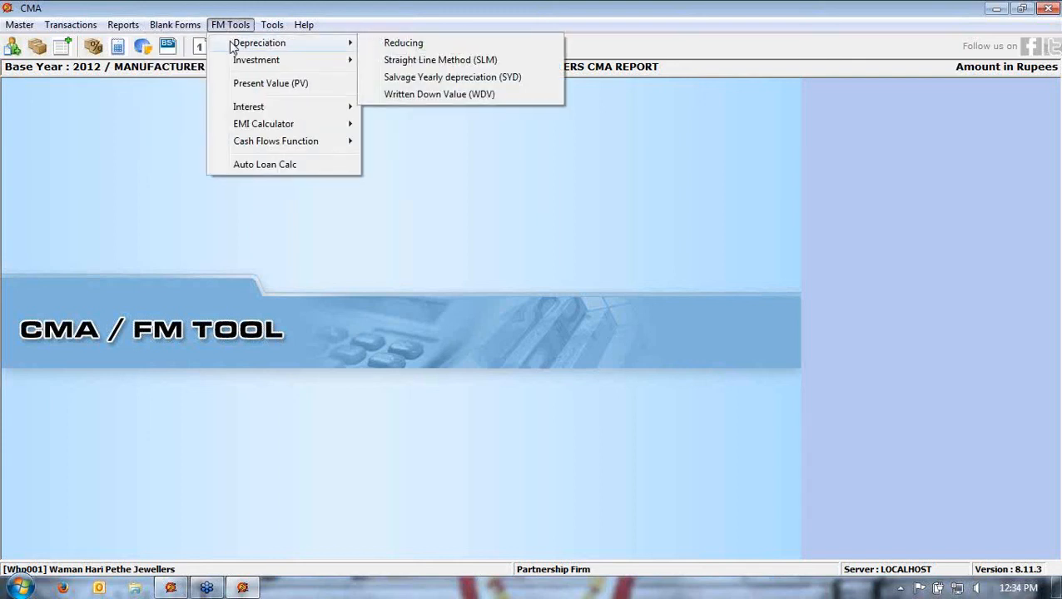